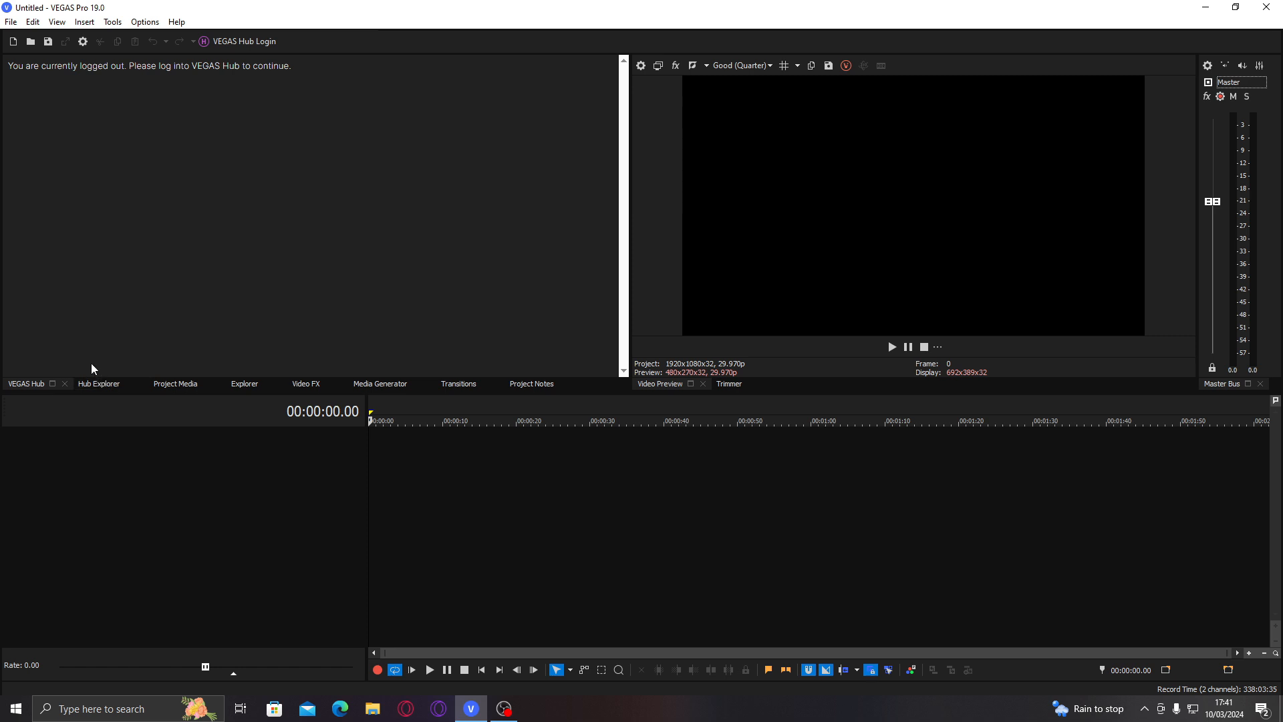
# Step: Look through the VEGAS Hub, Hub Explorer, Project Media and Explorer windows, including the media import option
pyautogui.click(99, 386)
pyautogui.click(176, 386)
pyautogui.click(245, 385)
pyautogui.click(175, 386)
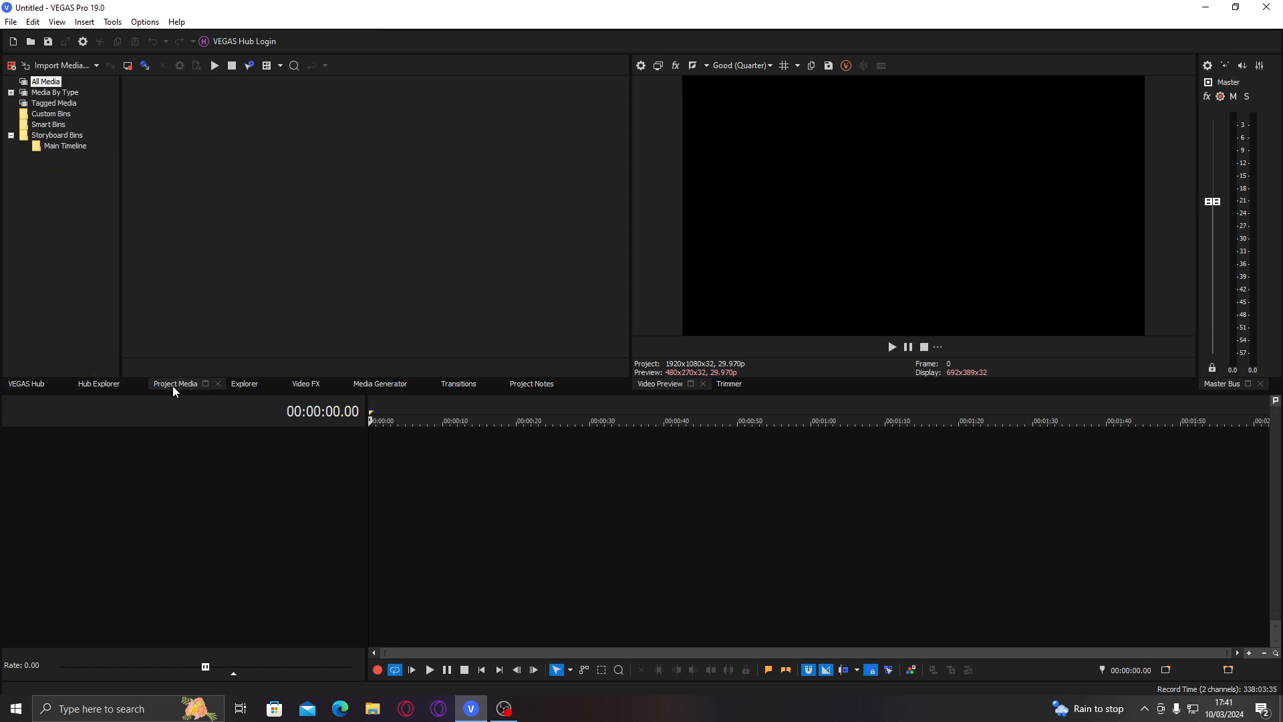
pyautogui.rightClick(226, 259)
pyautogui.click(130, 133)
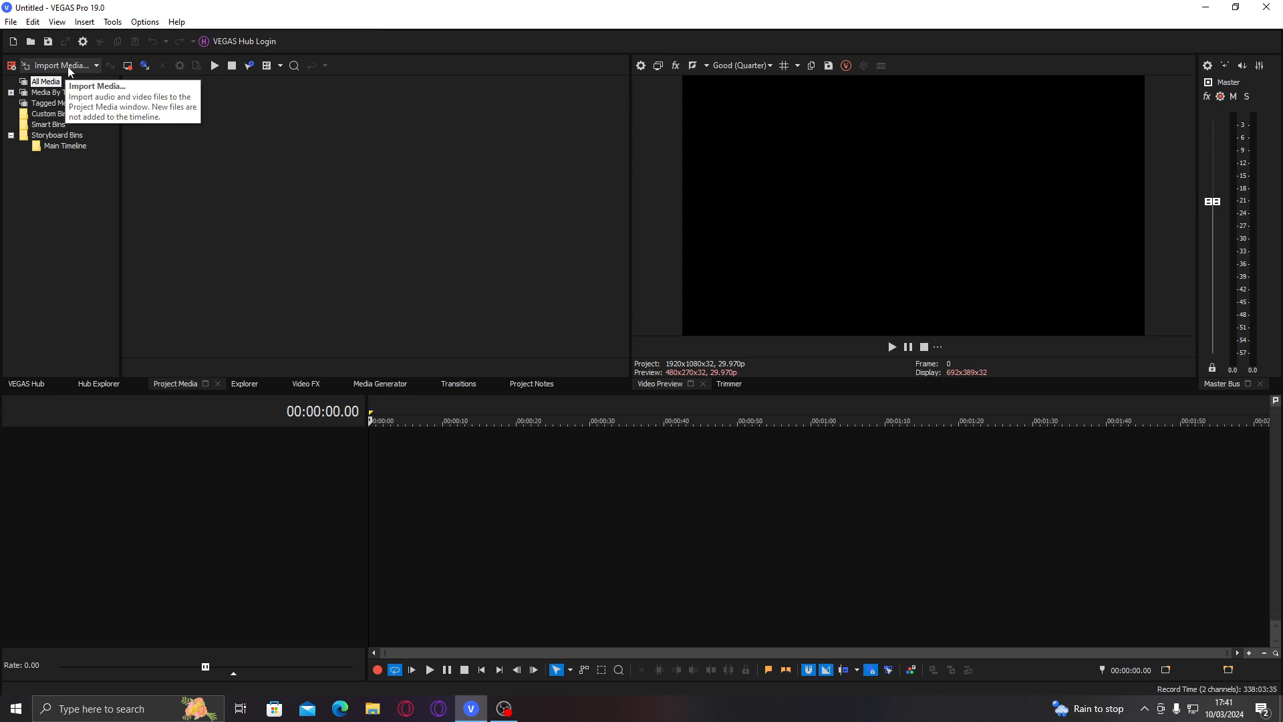
pyautogui.click(93, 388)
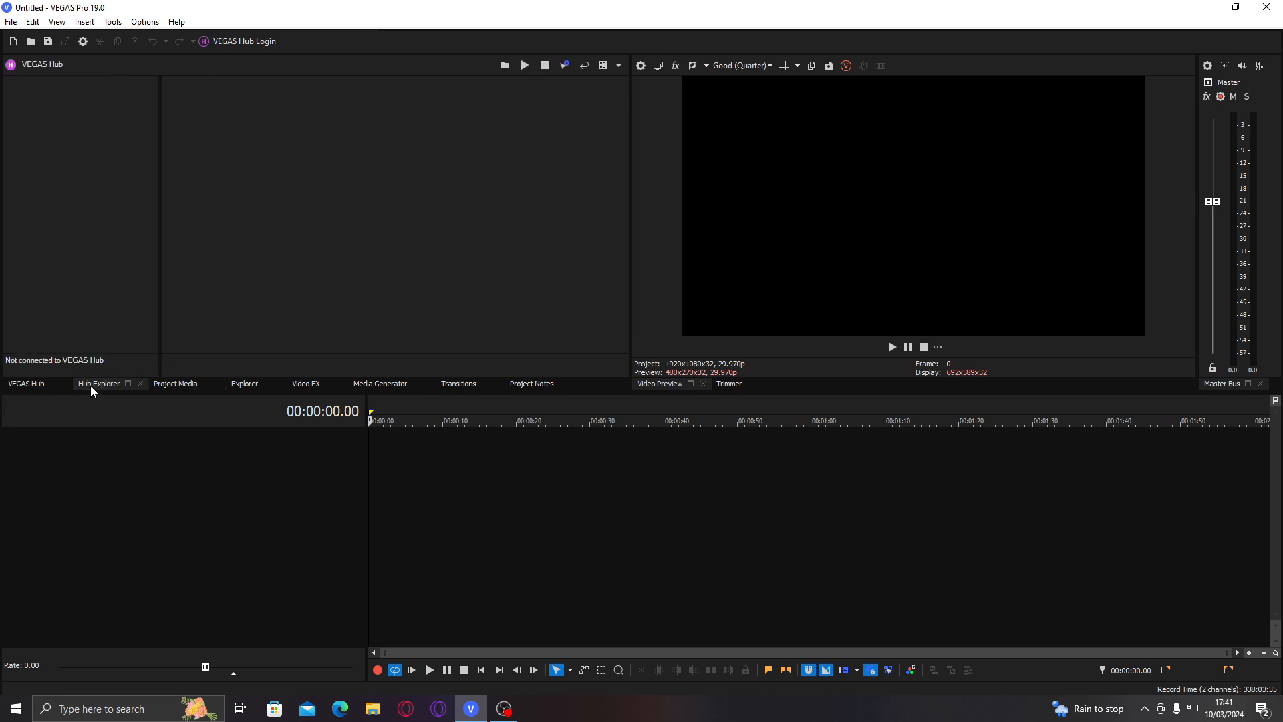
pyautogui.click(30, 388)
pyautogui.click(86, 387)
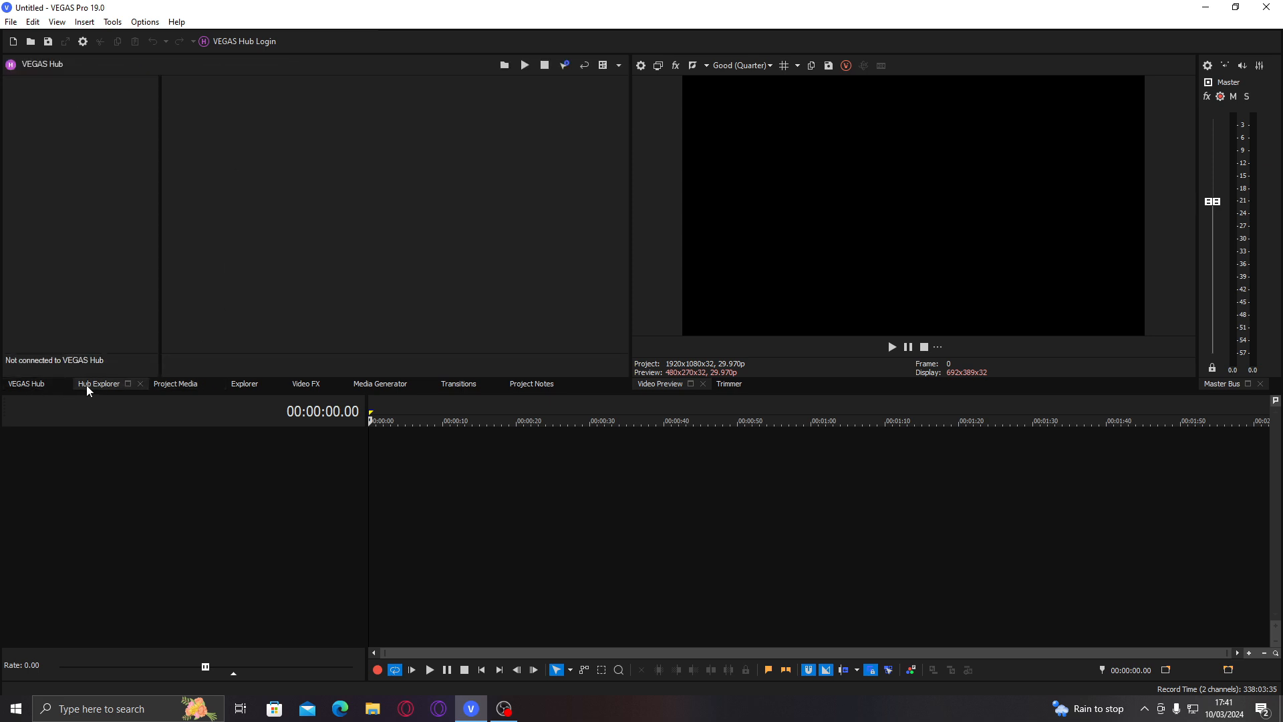
pyautogui.click(28, 393)
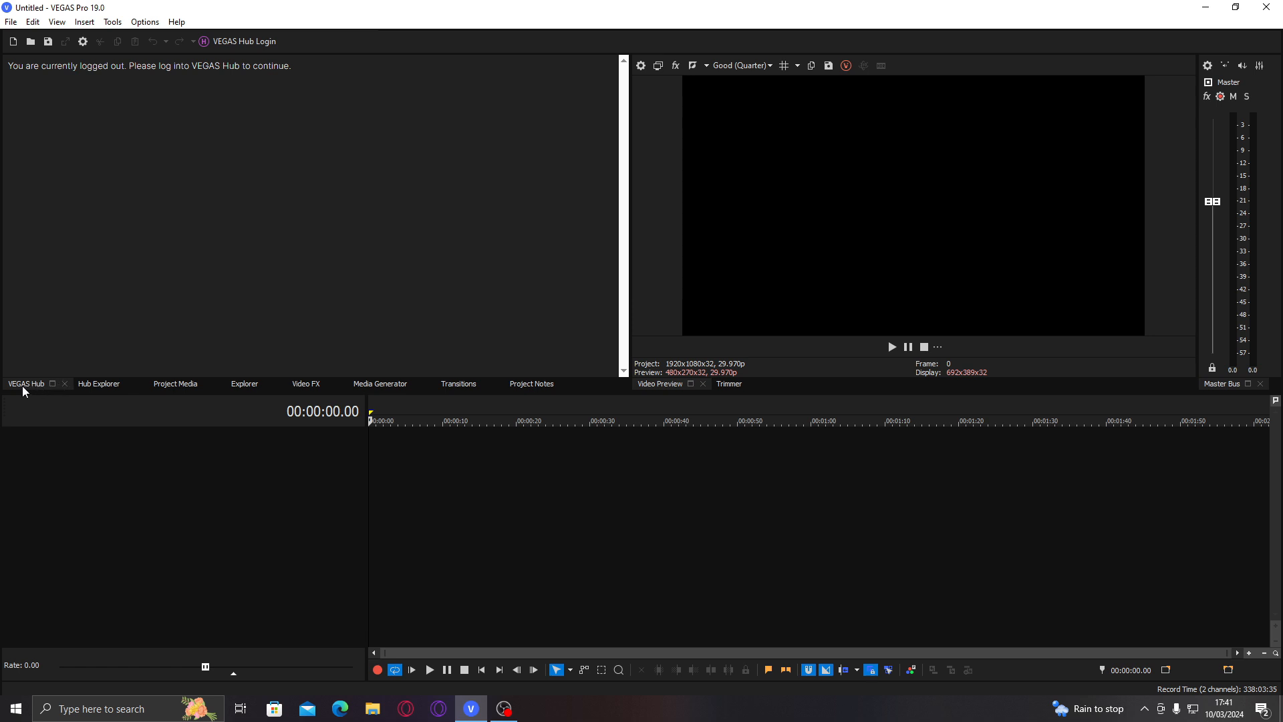
# Step: Close the VEGAS Hub, Hub Explorer and Explorer windows to declutter the workspace
pyautogui.click(65, 390)
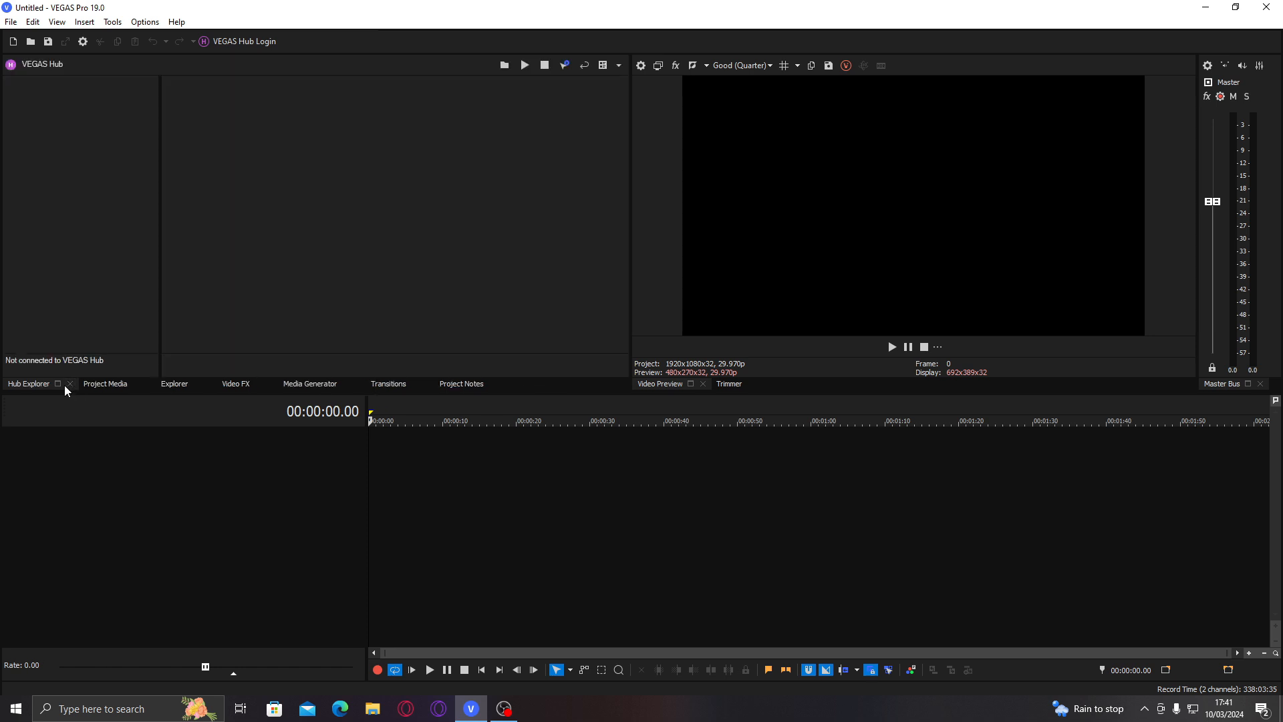
pyautogui.click(72, 390)
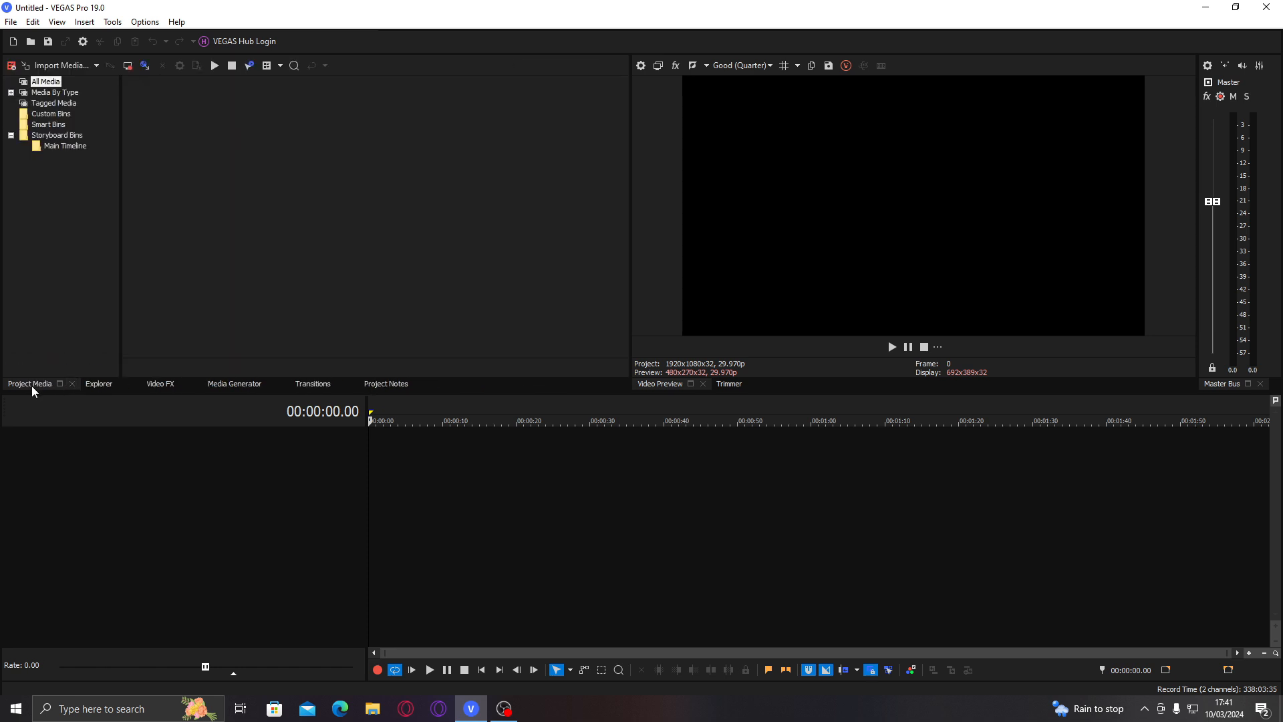
pyautogui.click(102, 384)
pyautogui.click(133, 384)
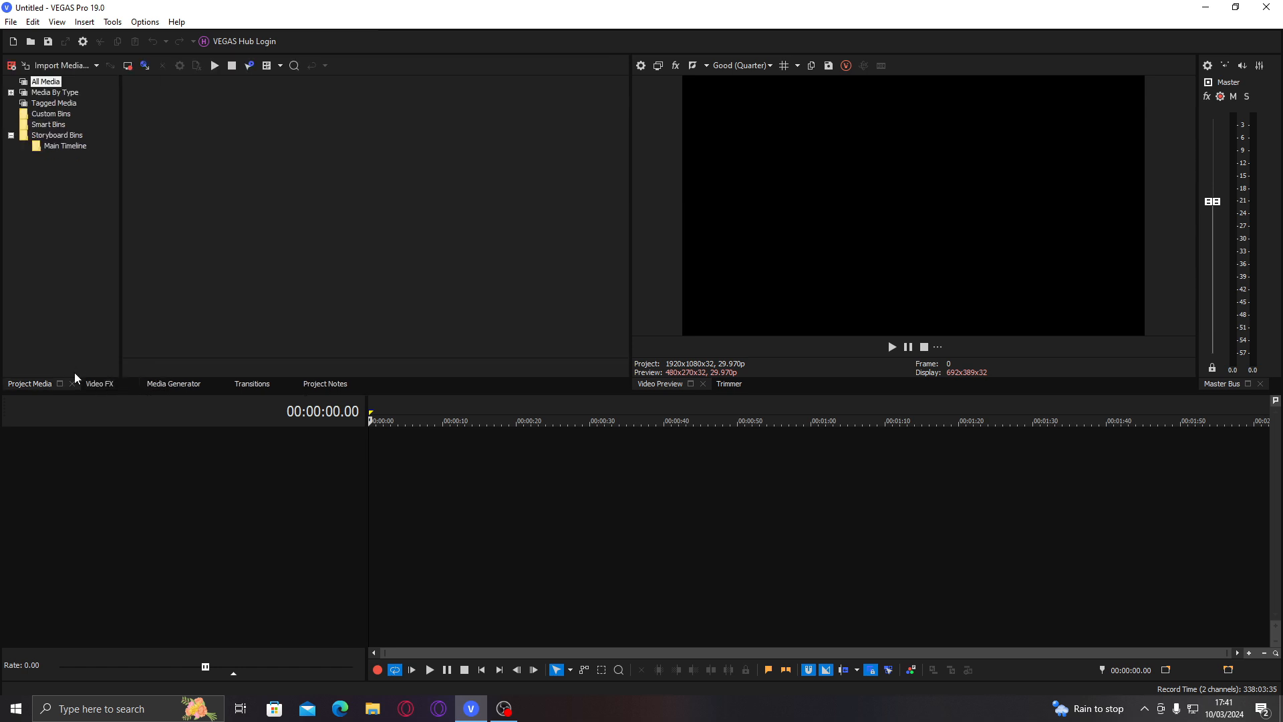
# Step: Browse the Video FX plug-in list and show the presets of S_BlurMoCurves
pyautogui.click(100, 384)
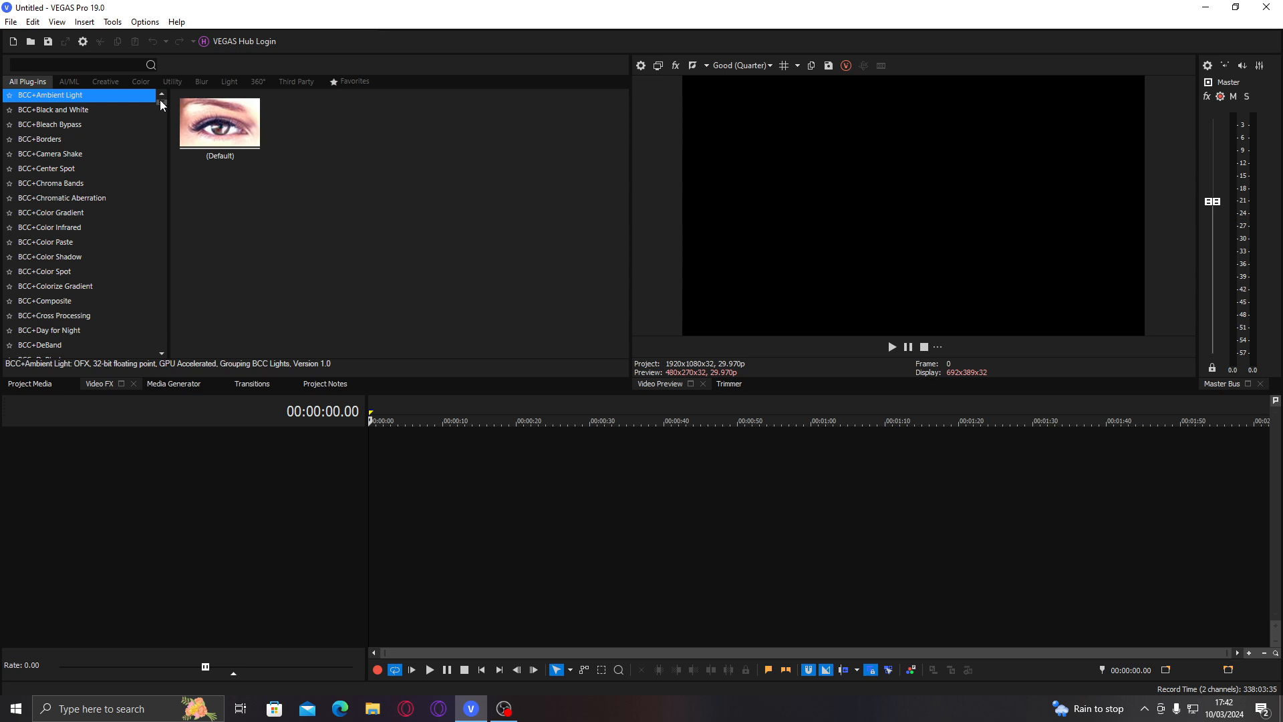
pyautogui.moveTo(164, 104); pyautogui.dragTo(175, 259)
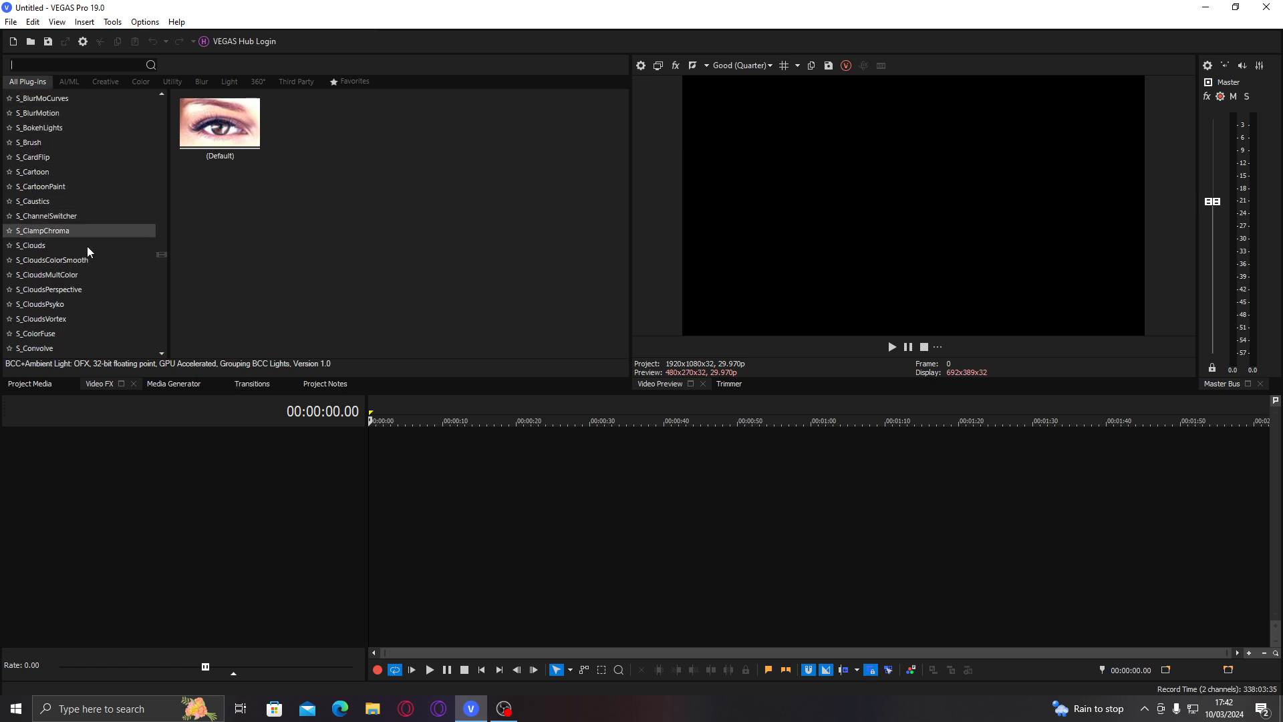
pyautogui.click(18, 100)
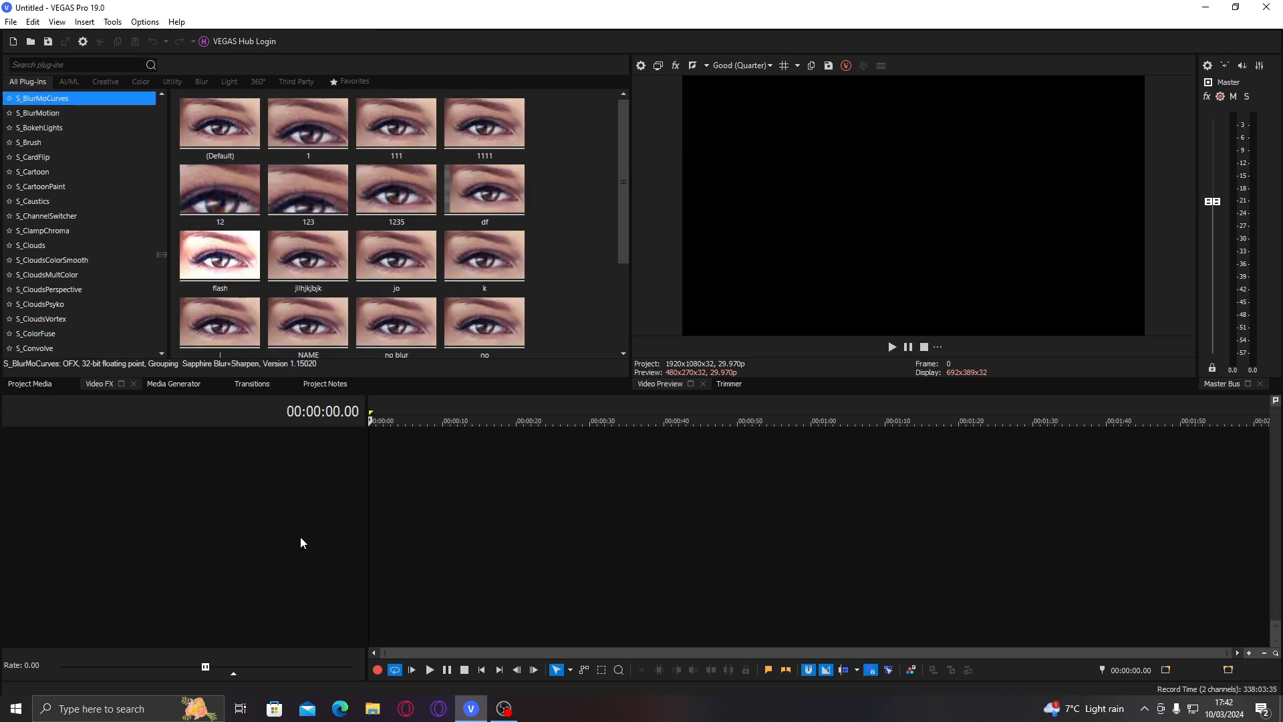
# Step: Browse the Media Generator plug-ins, viewing the presets of several Sapphire clouds generators, Titles & Text and ProType Titler
pyautogui.click(161, 386)
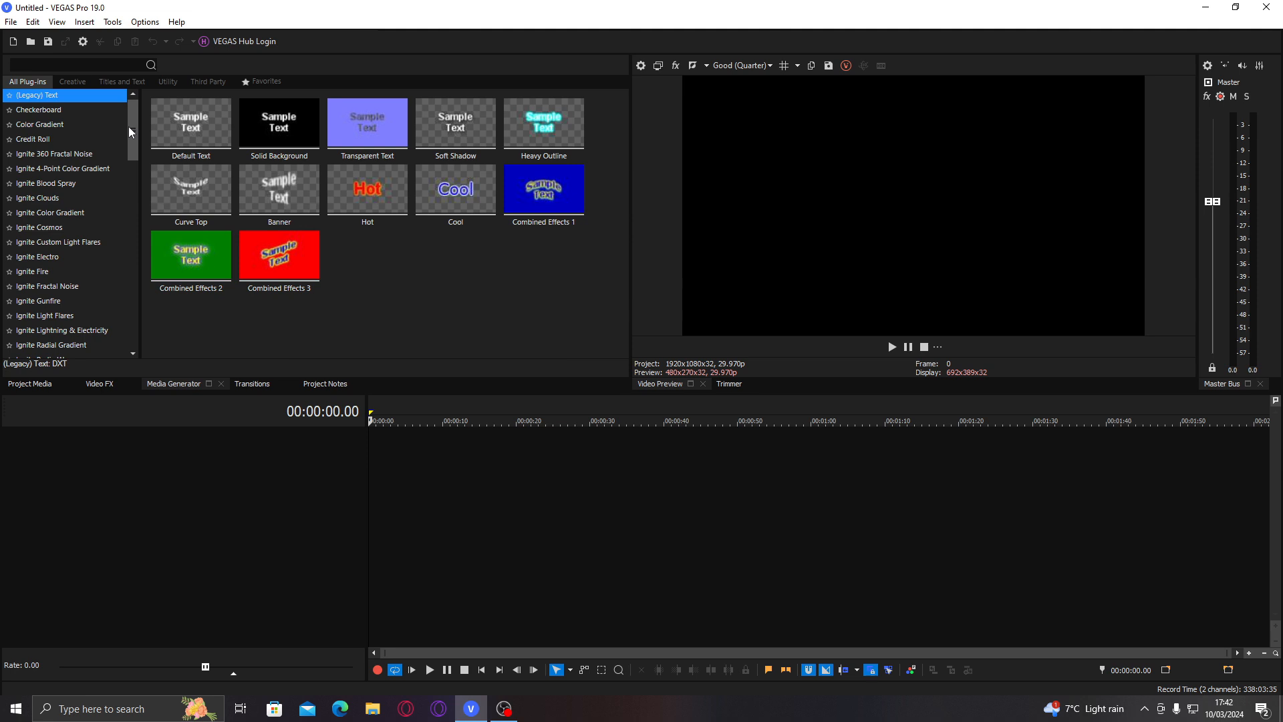
pyautogui.moveTo(131, 131); pyautogui.dragTo(130, 199)
pyautogui.click(101, 152)
pyautogui.click(88, 169)
pyautogui.click(86, 193)
pyautogui.click(85, 211)
pyautogui.click(87, 225)
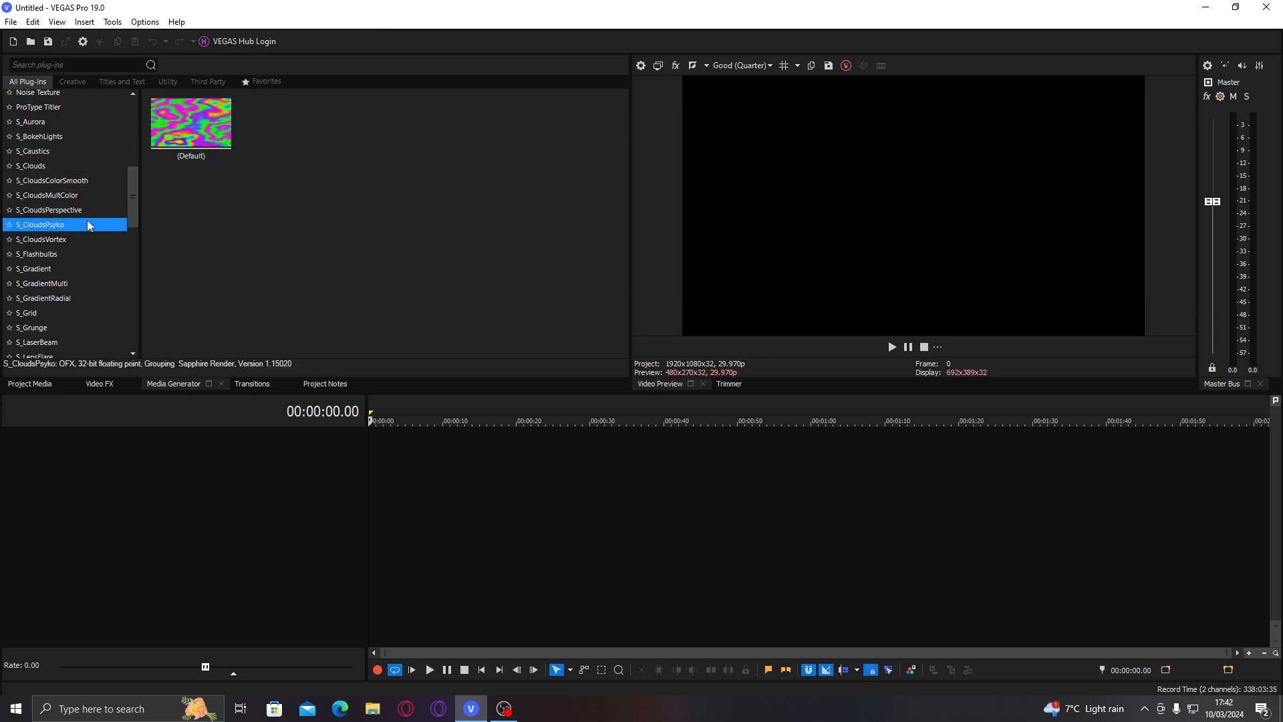
pyautogui.moveTo(134, 215); pyautogui.dragTo(130, 329)
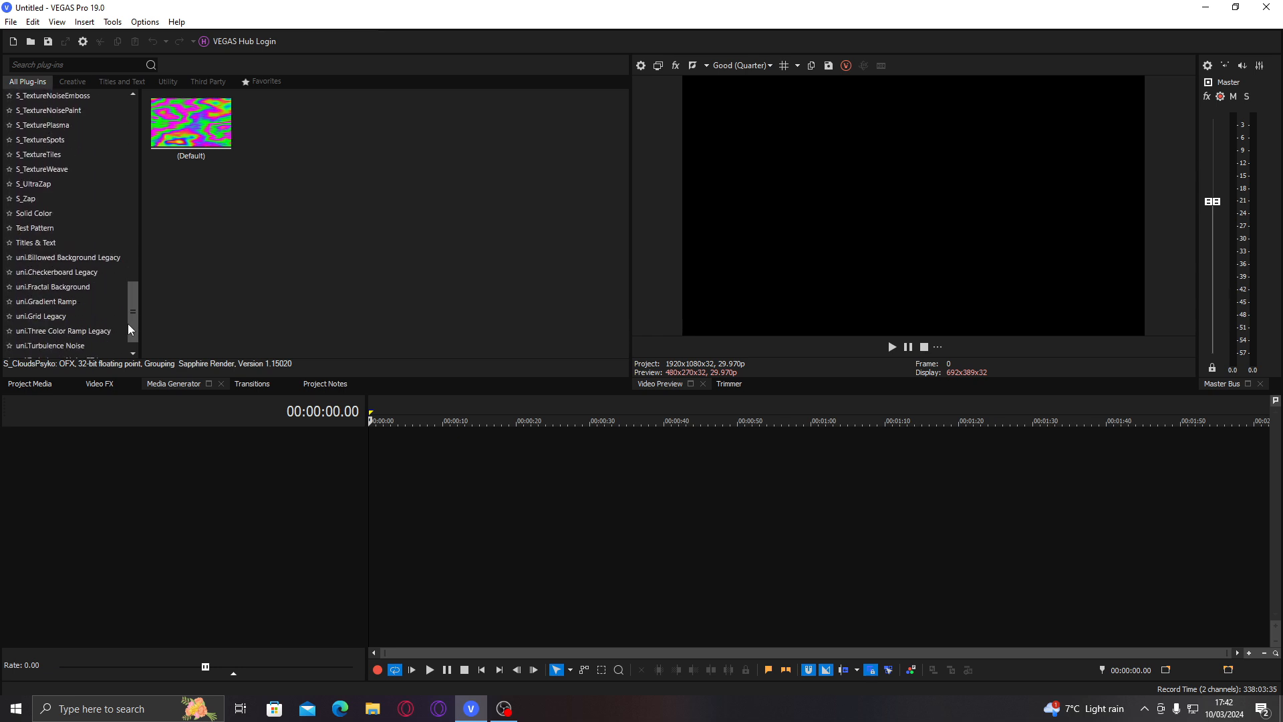
pyautogui.click(45, 246)
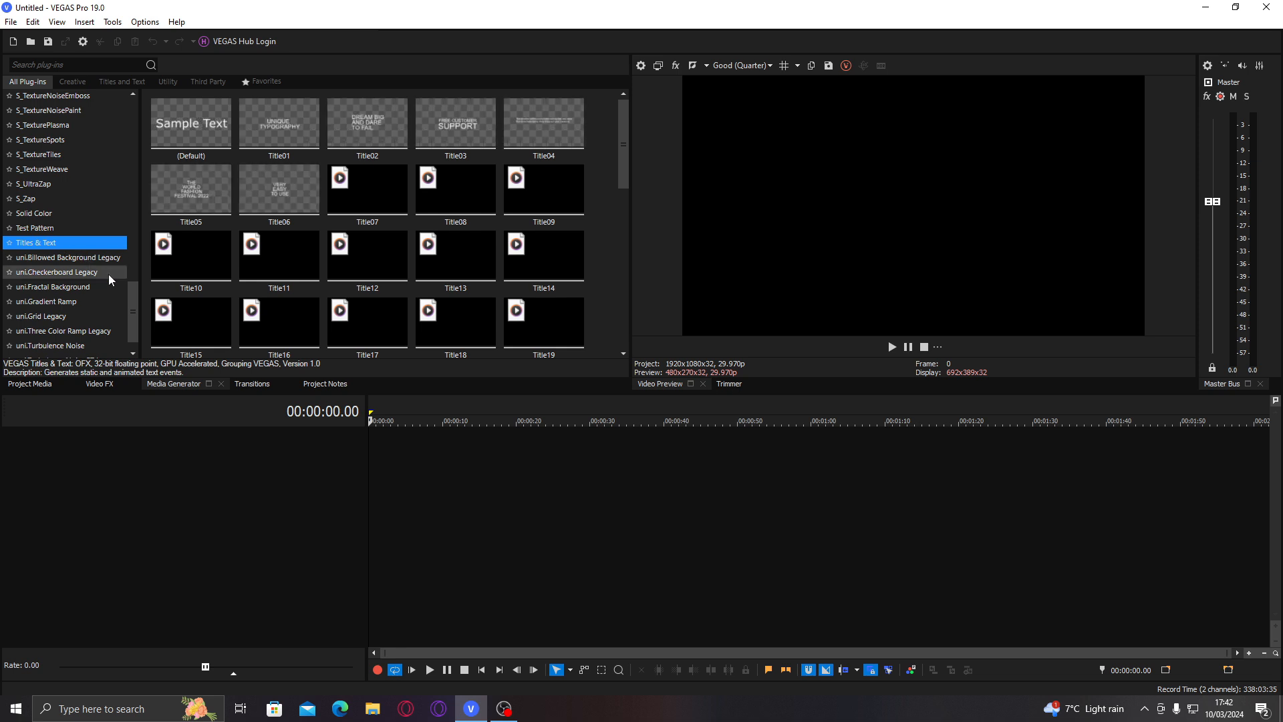
pyautogui.moveTo(133, 308); pyautogui.dragTo(137, 177)
pyautogui.click(59, 179)
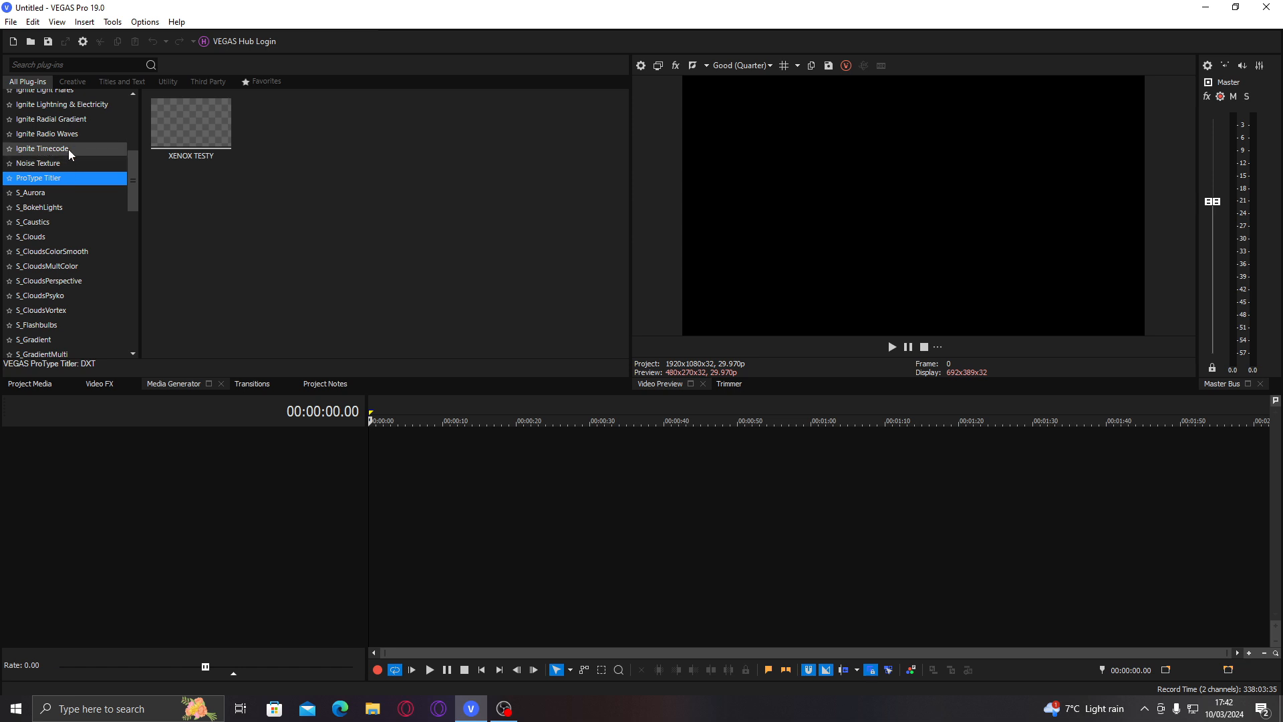
# Step: Review the deprecated features in the preferences, including the Enable ProType Titler option, and accept the dialog
pyautogui.click(145, 22)
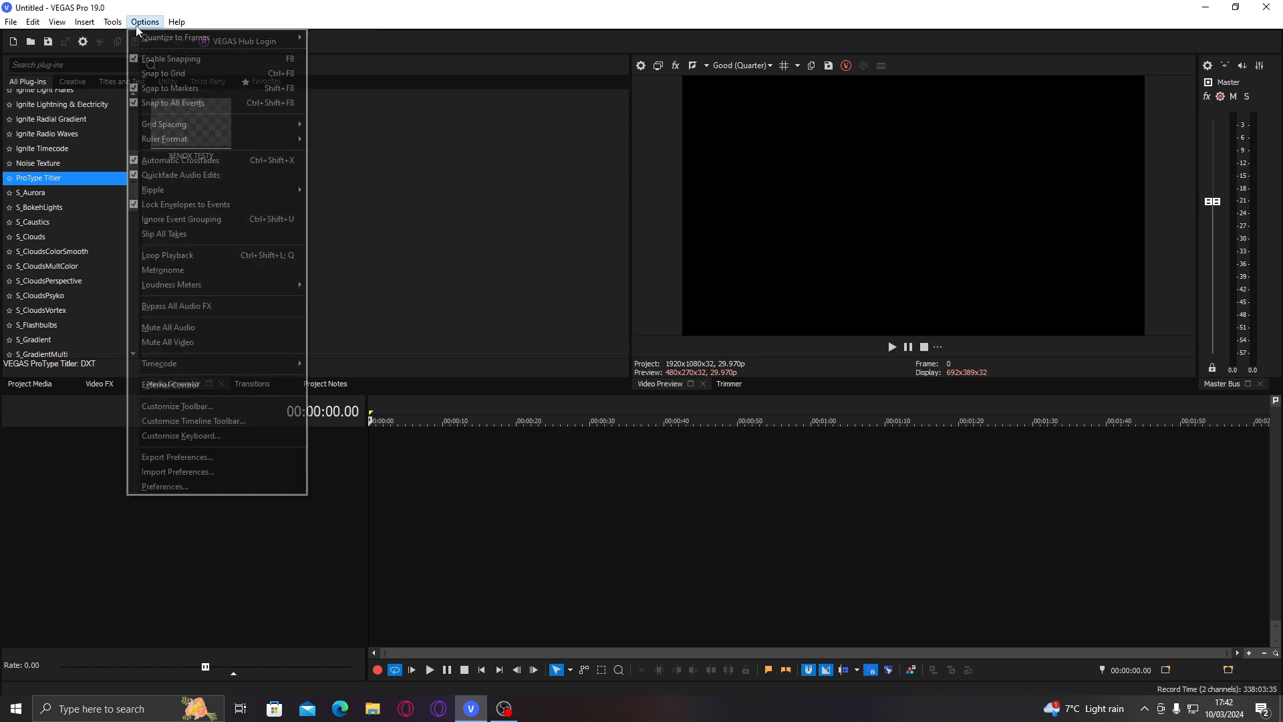
pyautogui.click(37, 183)
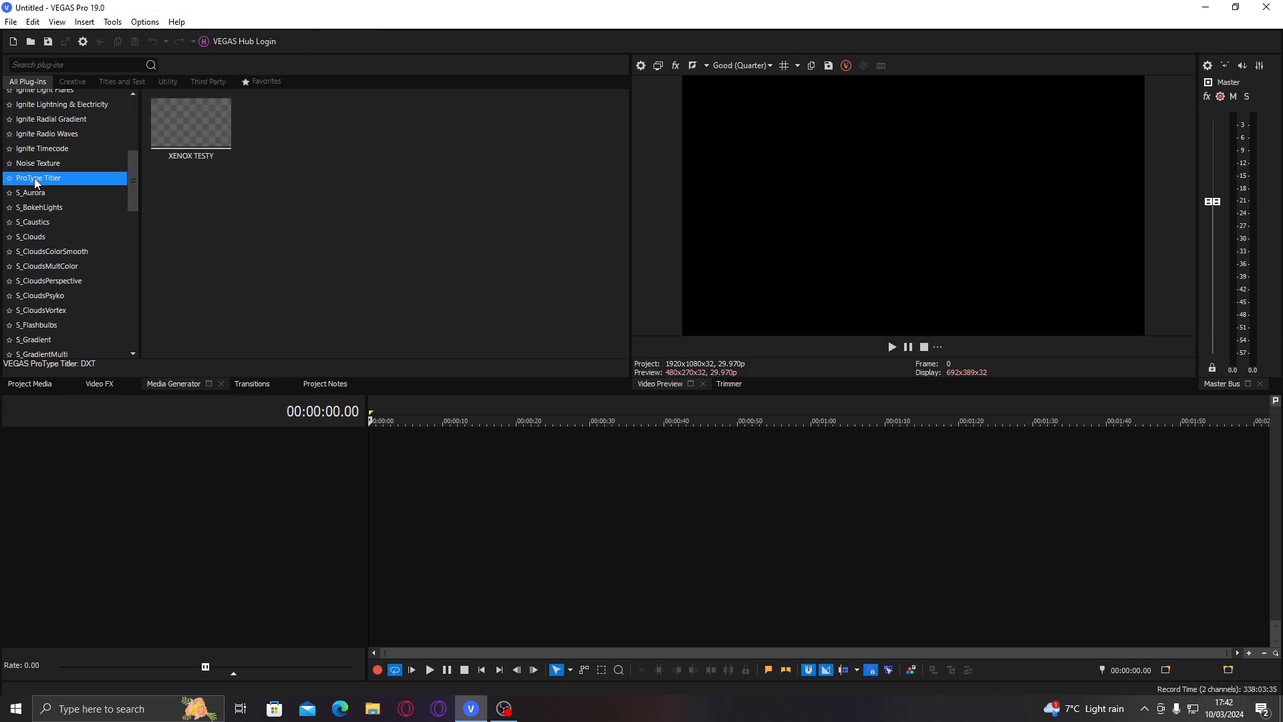
pyautogui.click(141, 22)
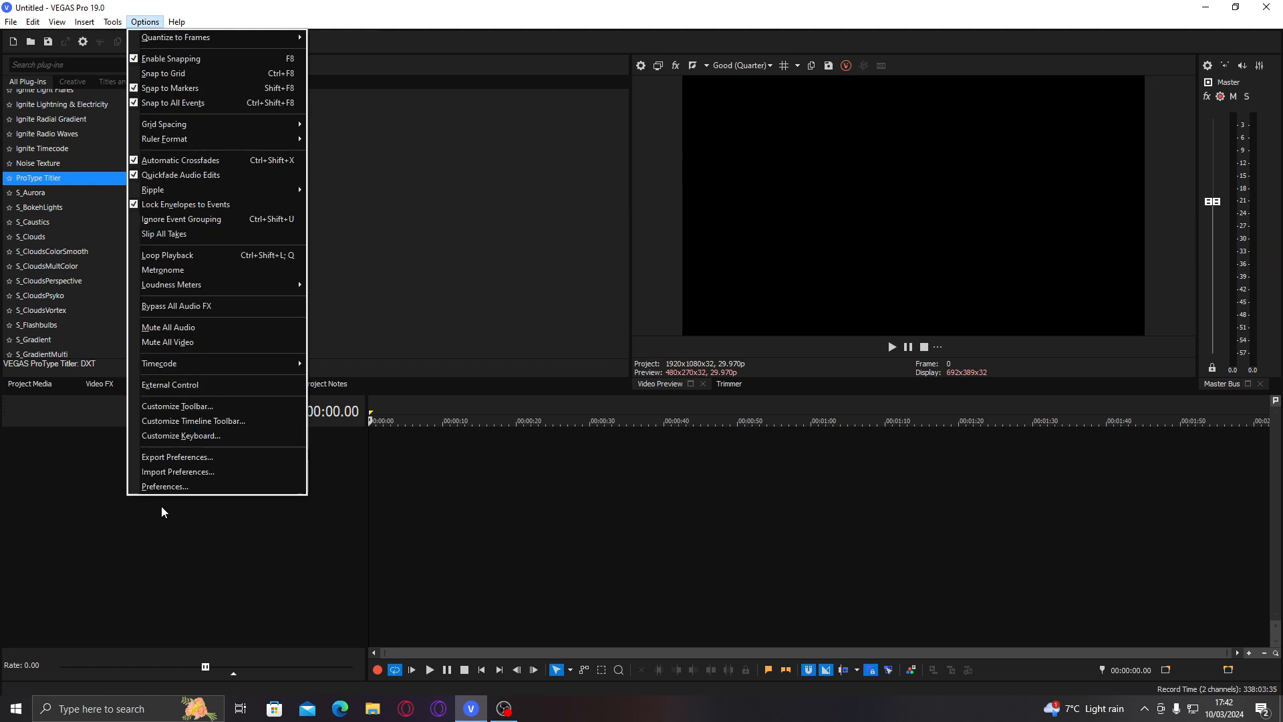
pyautogui.click(170, 487)
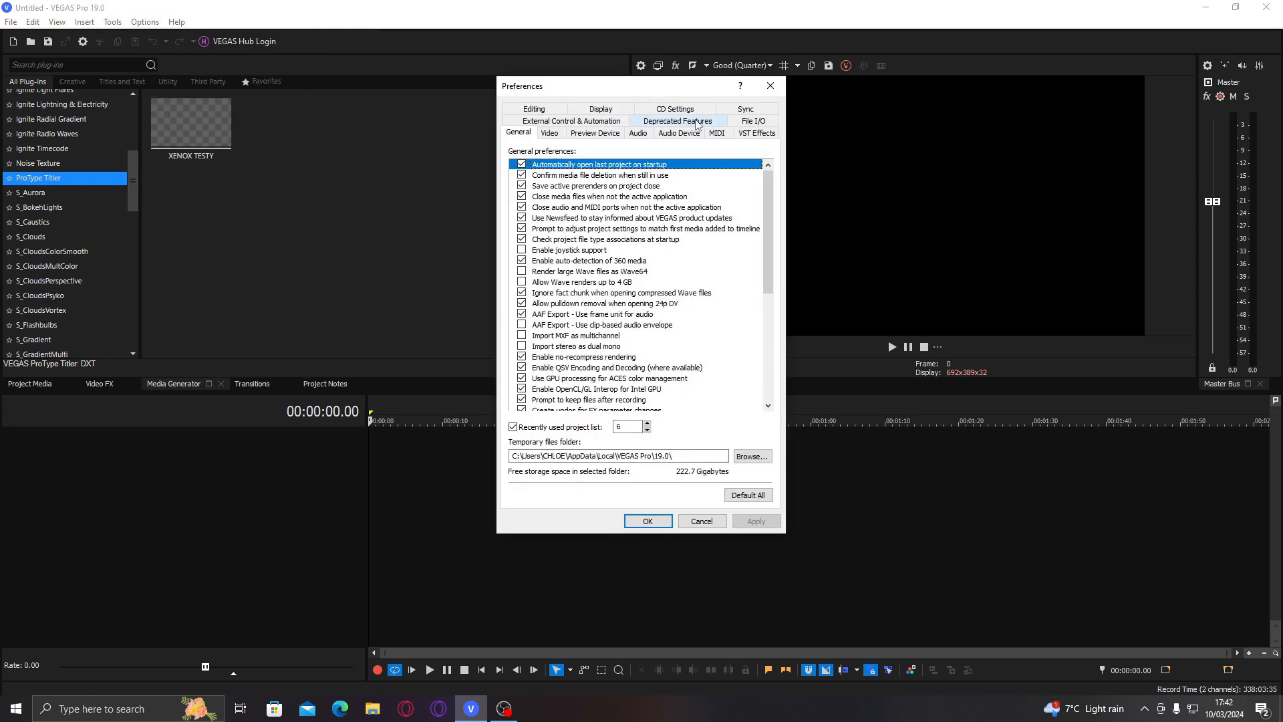
pyautogui.click(697, 123)
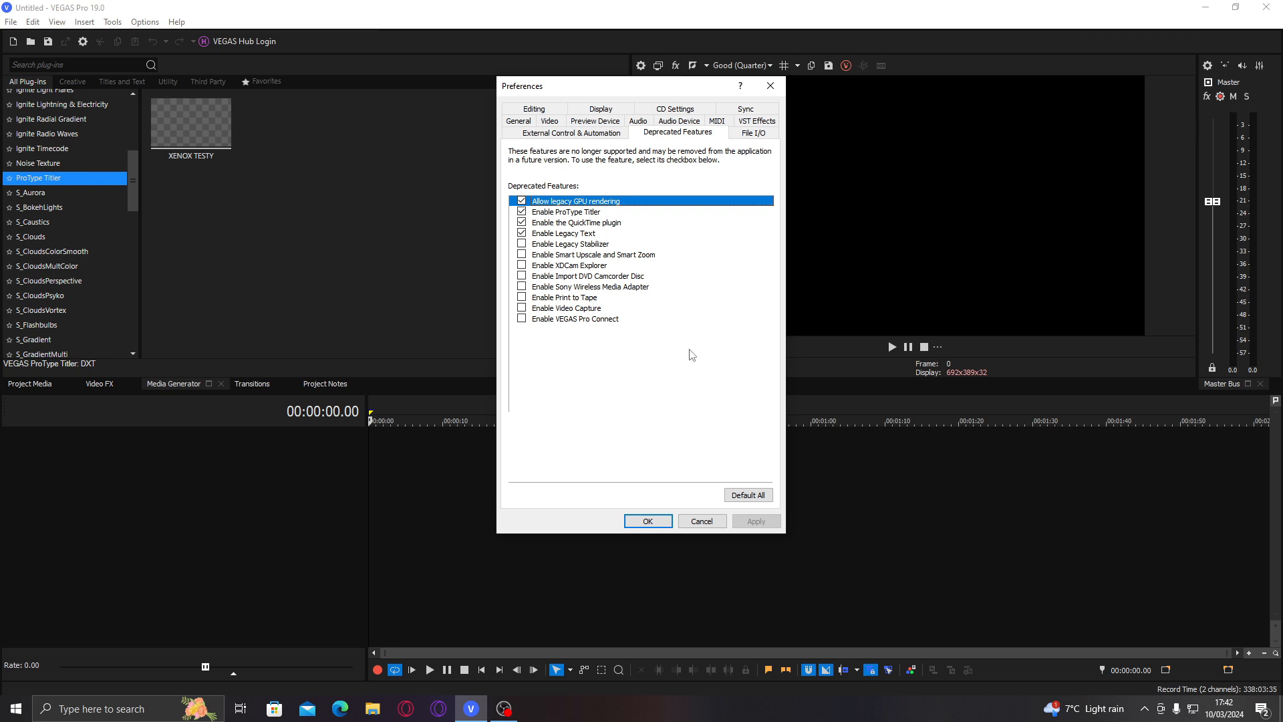
pyautogui.click(663, 527)
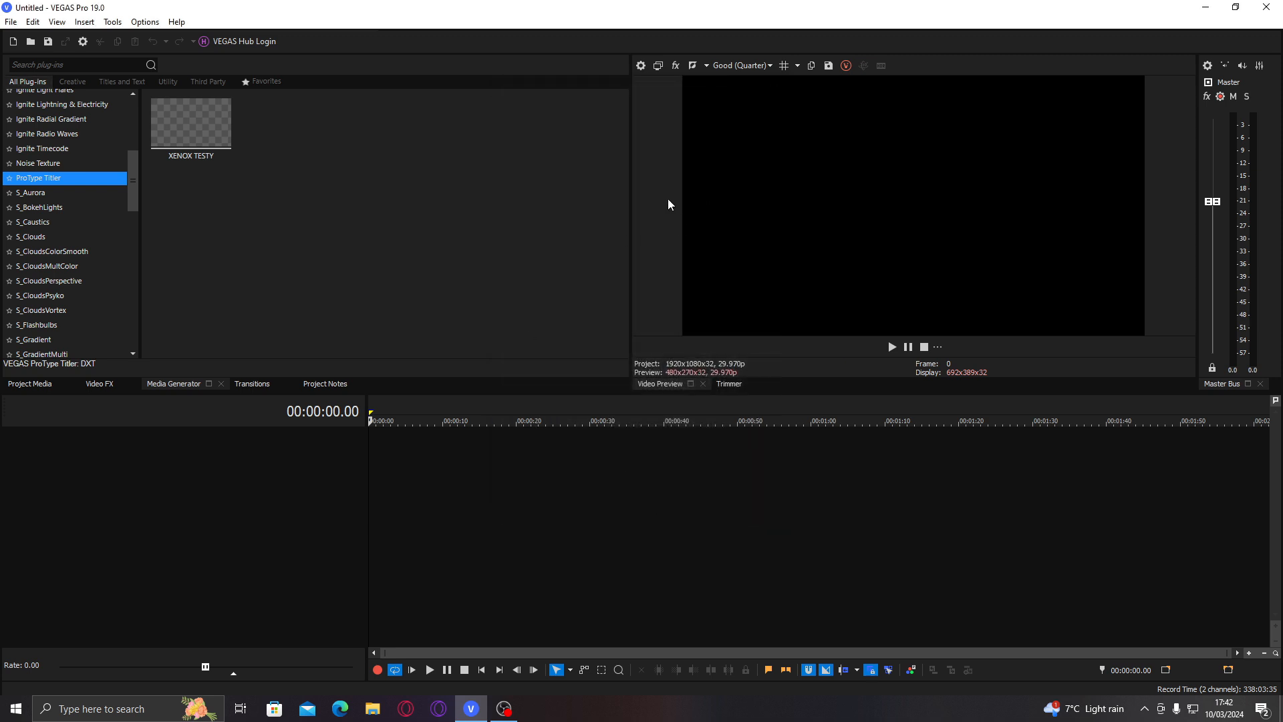
# Step: Bring up the Transitions window with its 3D Blinds presets and close that window
pyautogui.click(261, 386)
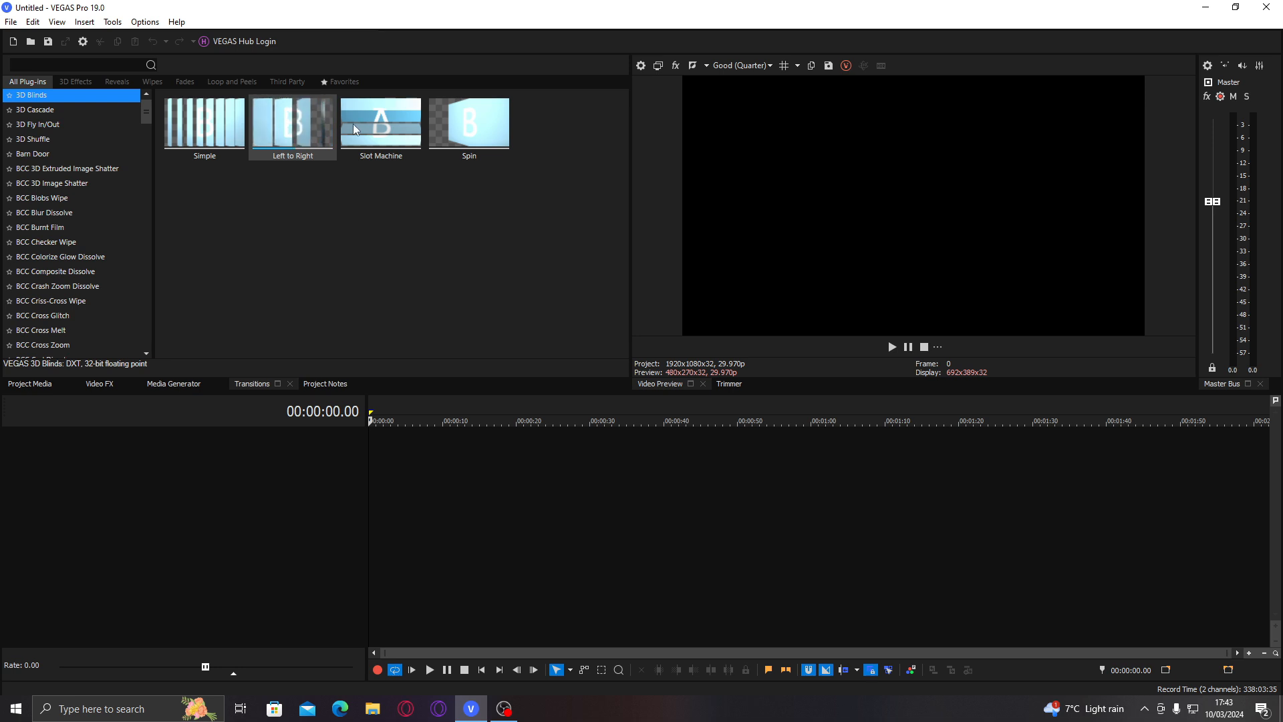
pyautogui.click(289, 384)
# Step: Add a blank new note in Project Notes and close the Project Notes window
pyautogui.click(257, 384)
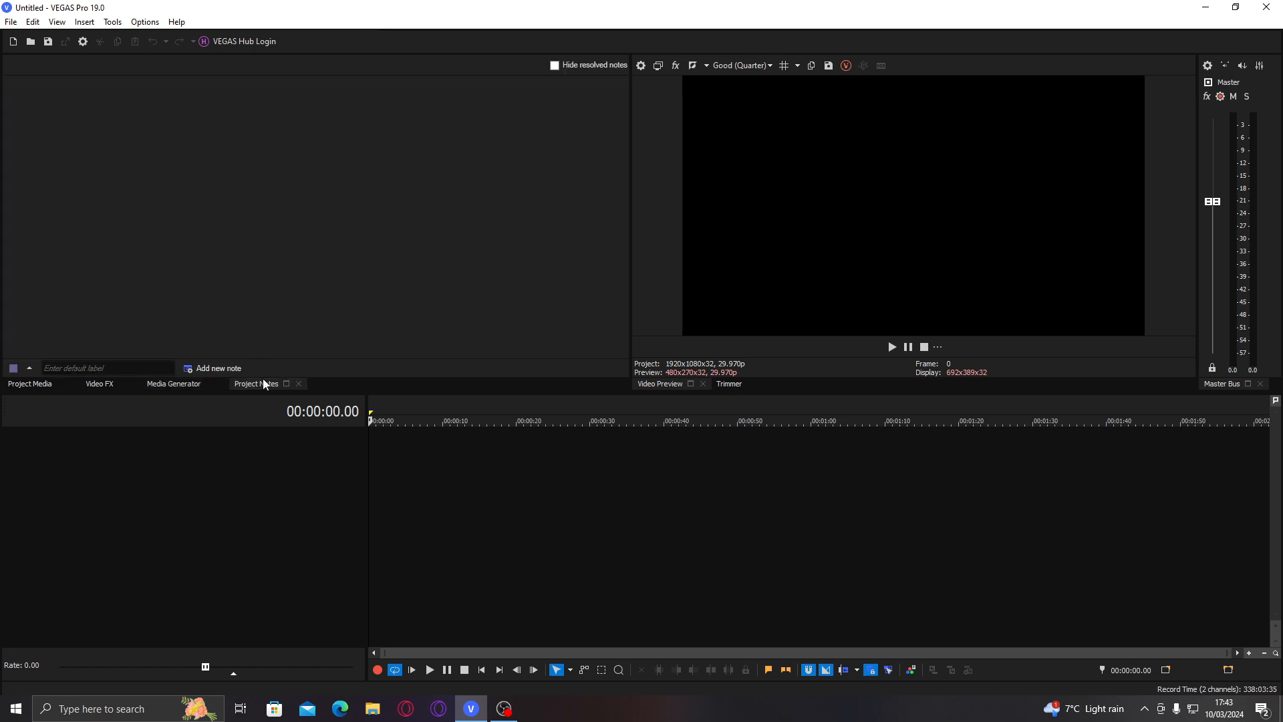
pyautogui.click(158, 367)
pyautogui.click(218, 369)
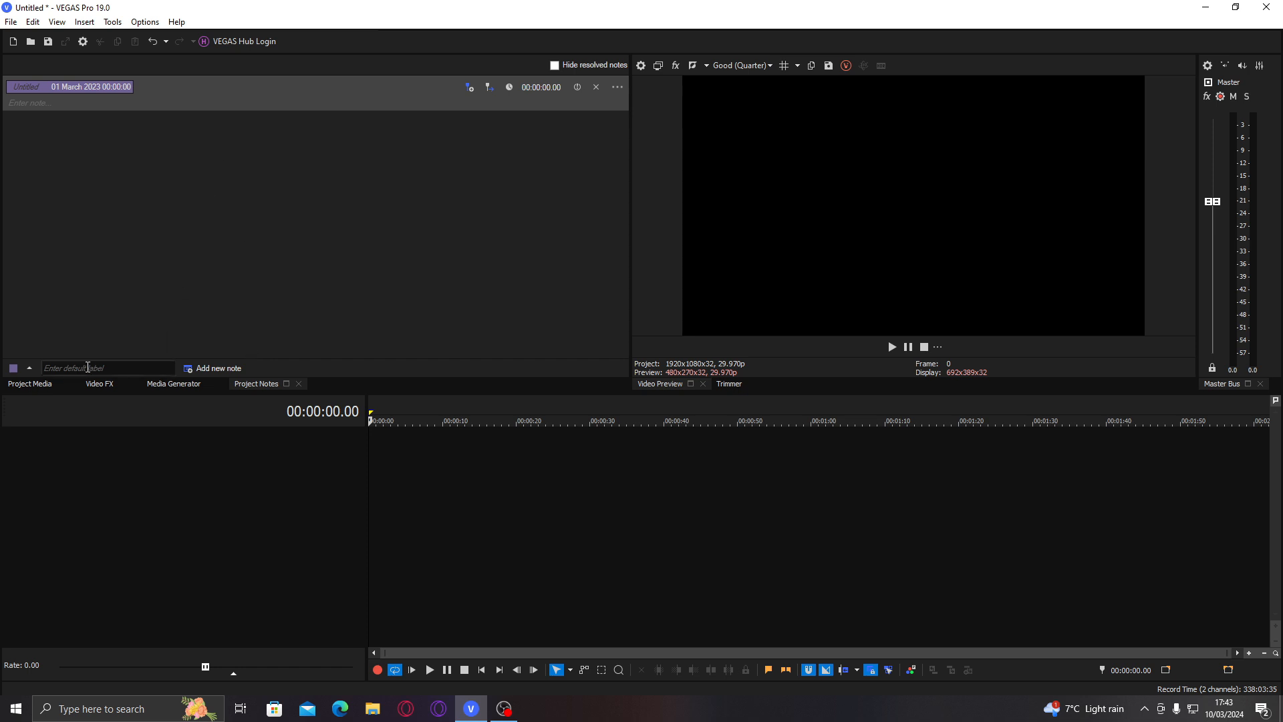
pyautogui.click(298, 384)
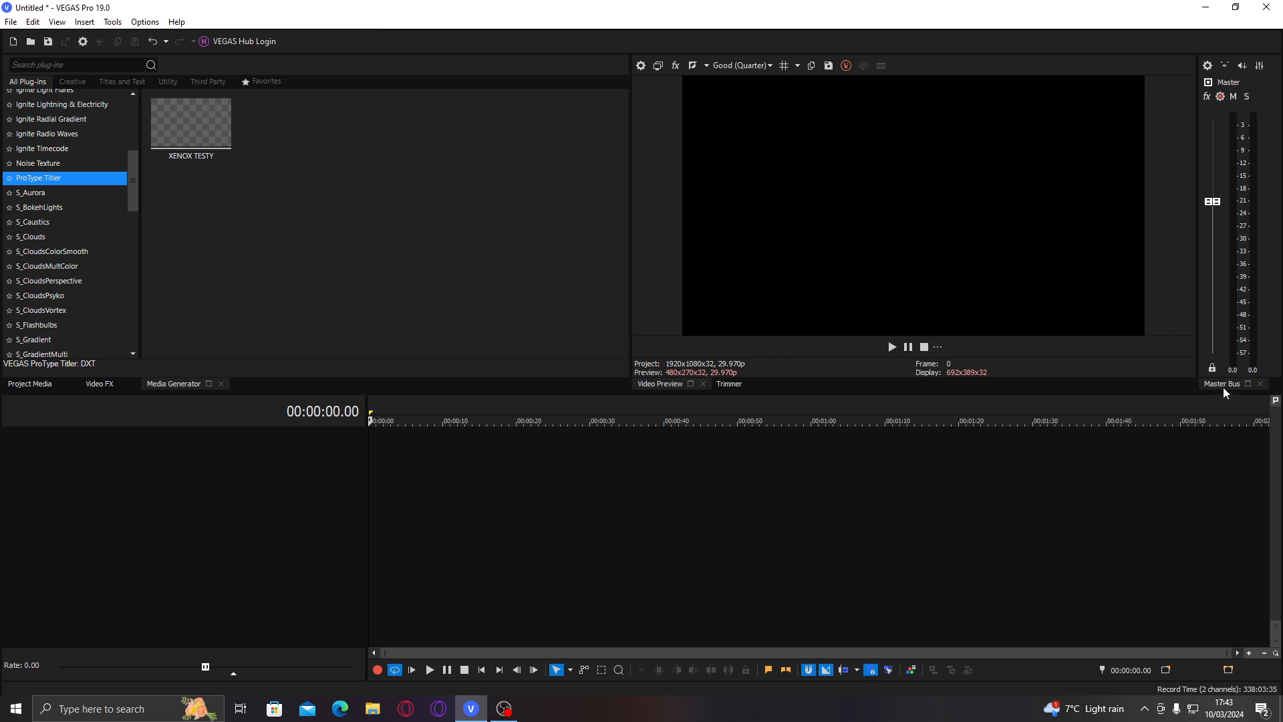
# Step: Close the Master Bus and Trimmer windows, keeping the Video Preview open
pyautogui.moveTo(1221, 203)
pyautogui.mouseDown()
pyautogui.moveTo(1223, 216)
pyautogui.moveTo(1225, 179)
pyautogui.moveTo(1229, 196)
pyautogui.mouseUp()
pyautogui.click(1261, 384)
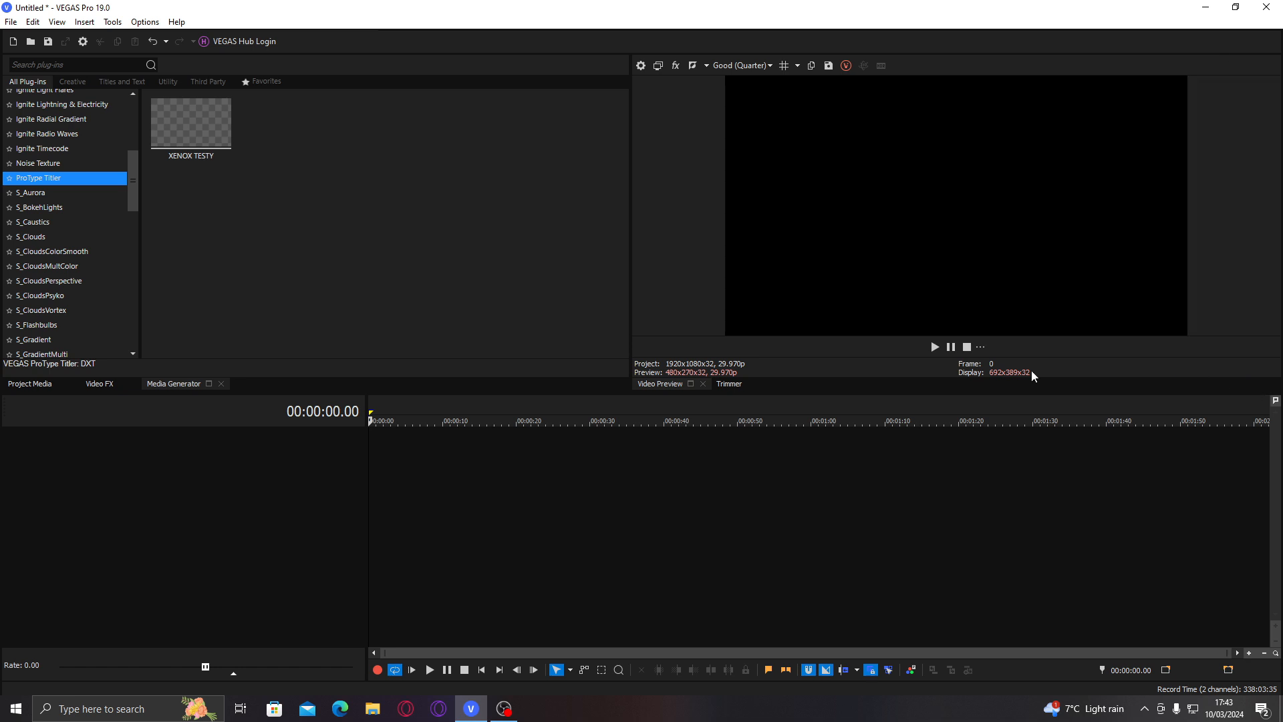
pyautogui.click(729, 386)
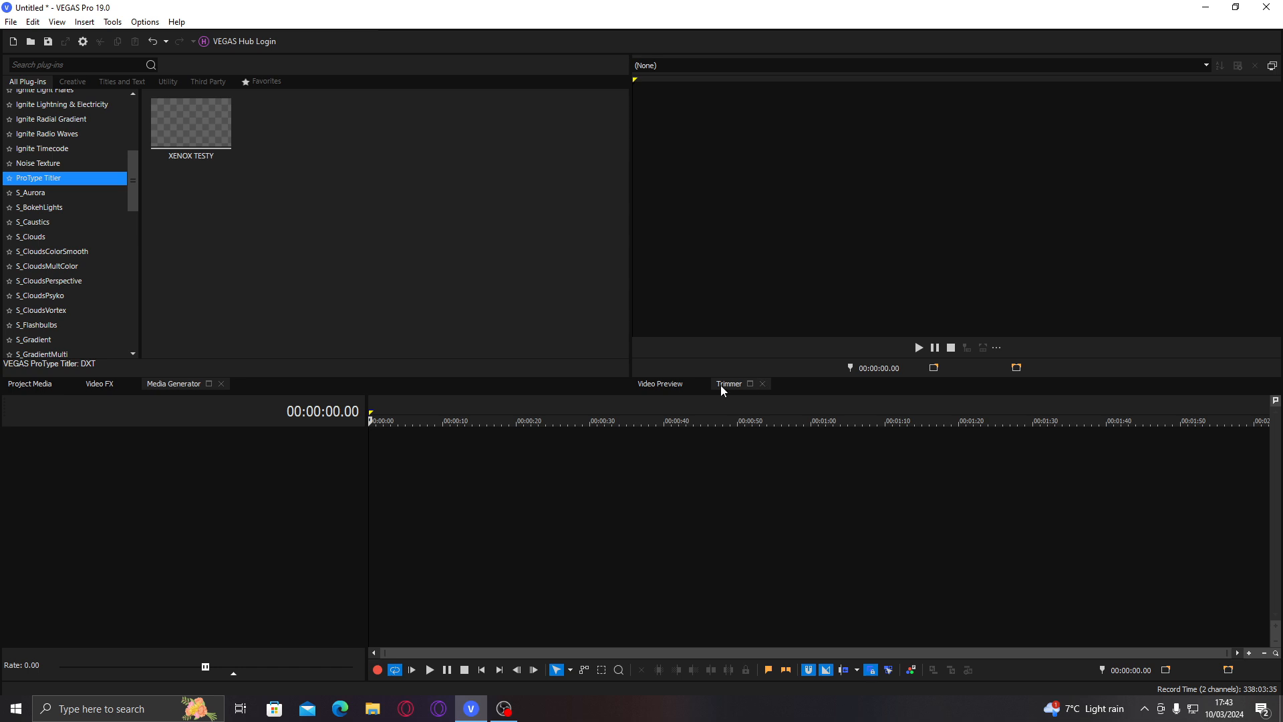
pyautogui.click(761, 385)
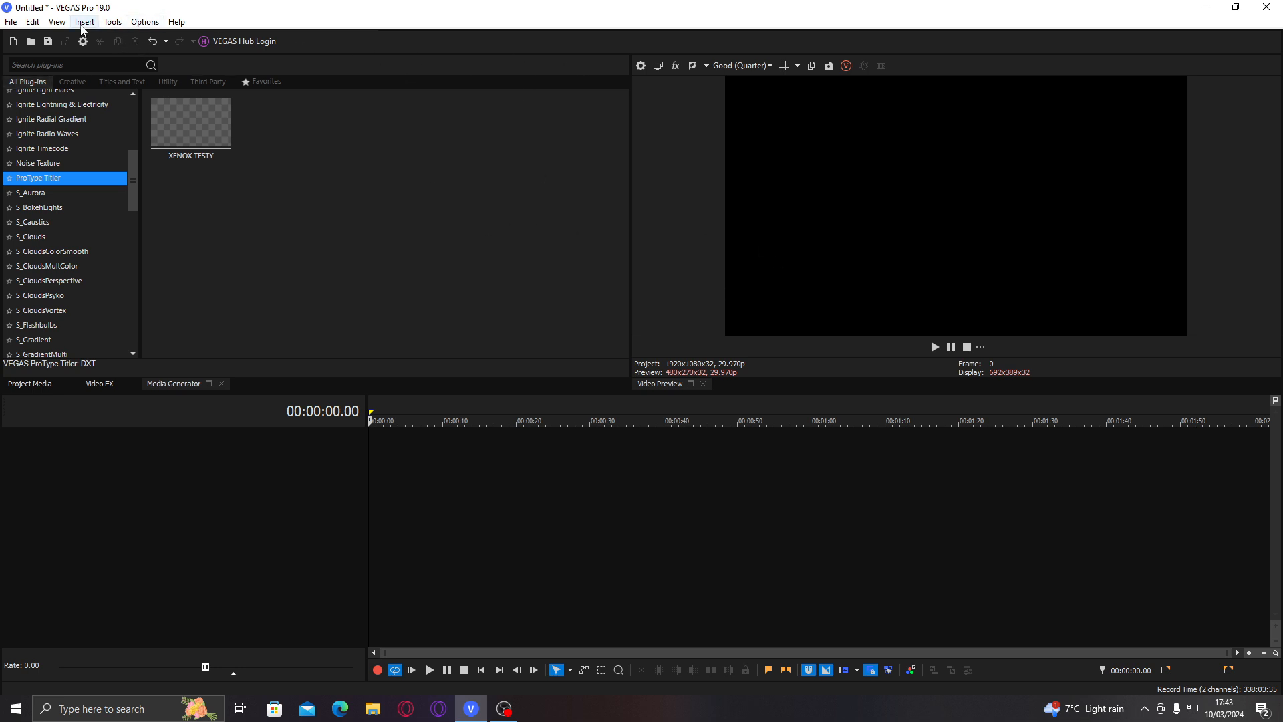
# Step: Open the Vegas Pro Flow extension
pyautogui.click(113, 23)
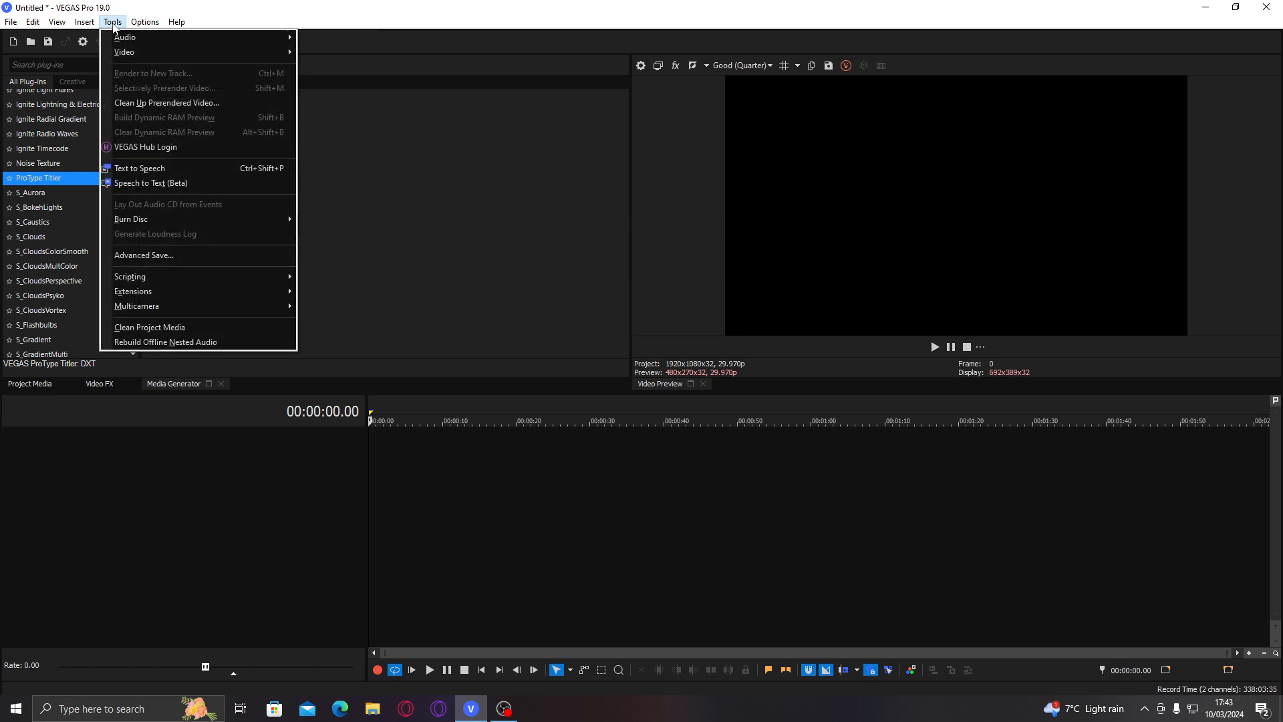
pyautogui.moveTo(242, 292)
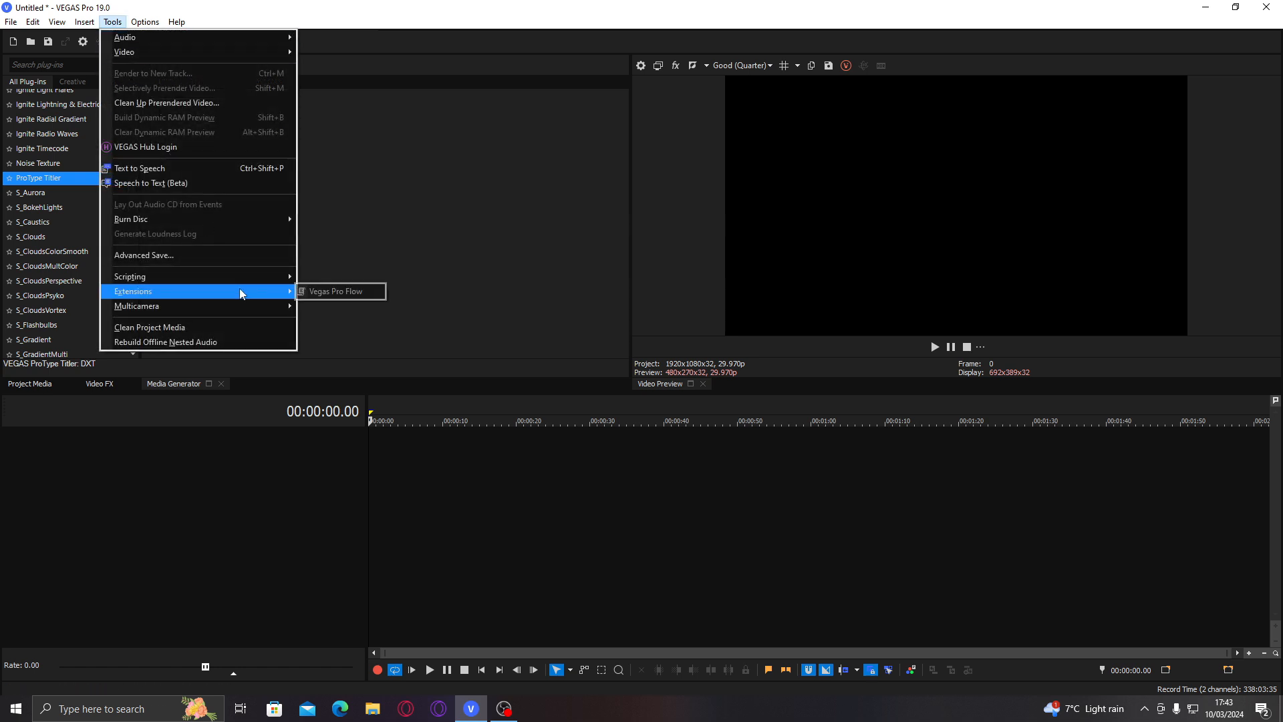
pyautogui.click(324, 292)
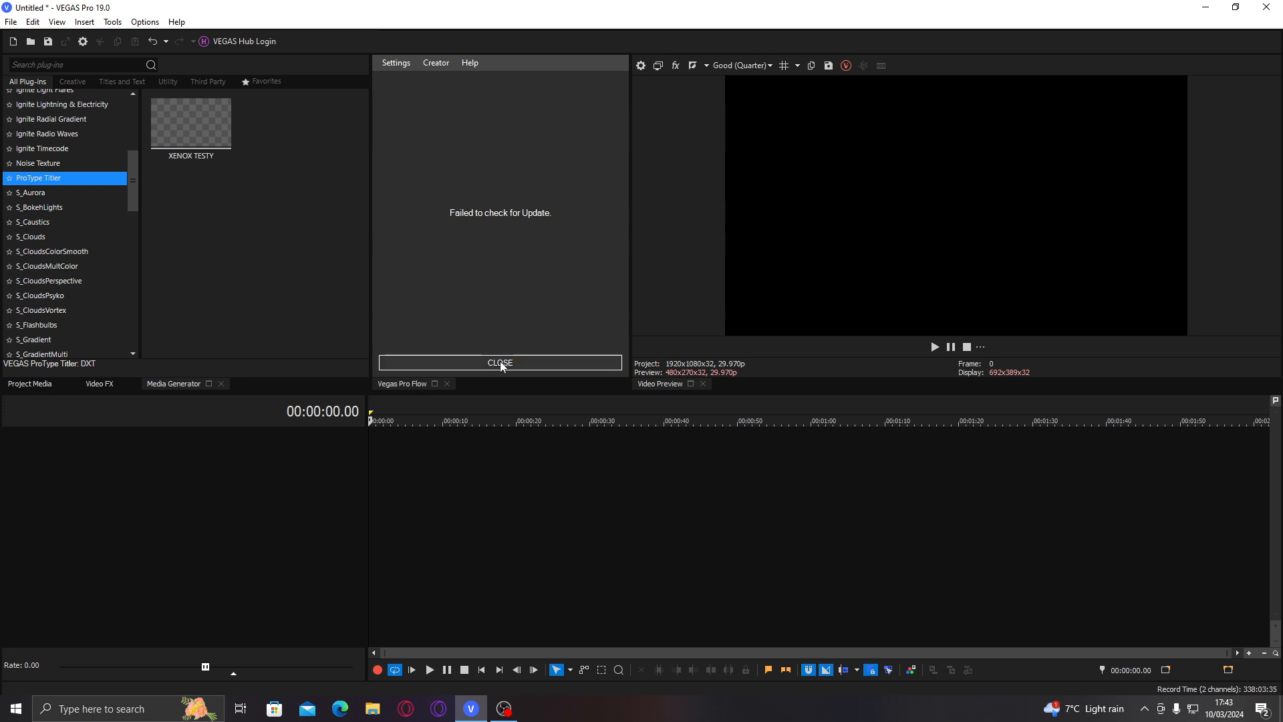
# Step: Undock Vegas Pro Flow and redock it between the Media Generator and the Video Preview, and dismiss its update notice
pyautogui.moveTo(408, 385); pyautogui.dragTo(357, 160)
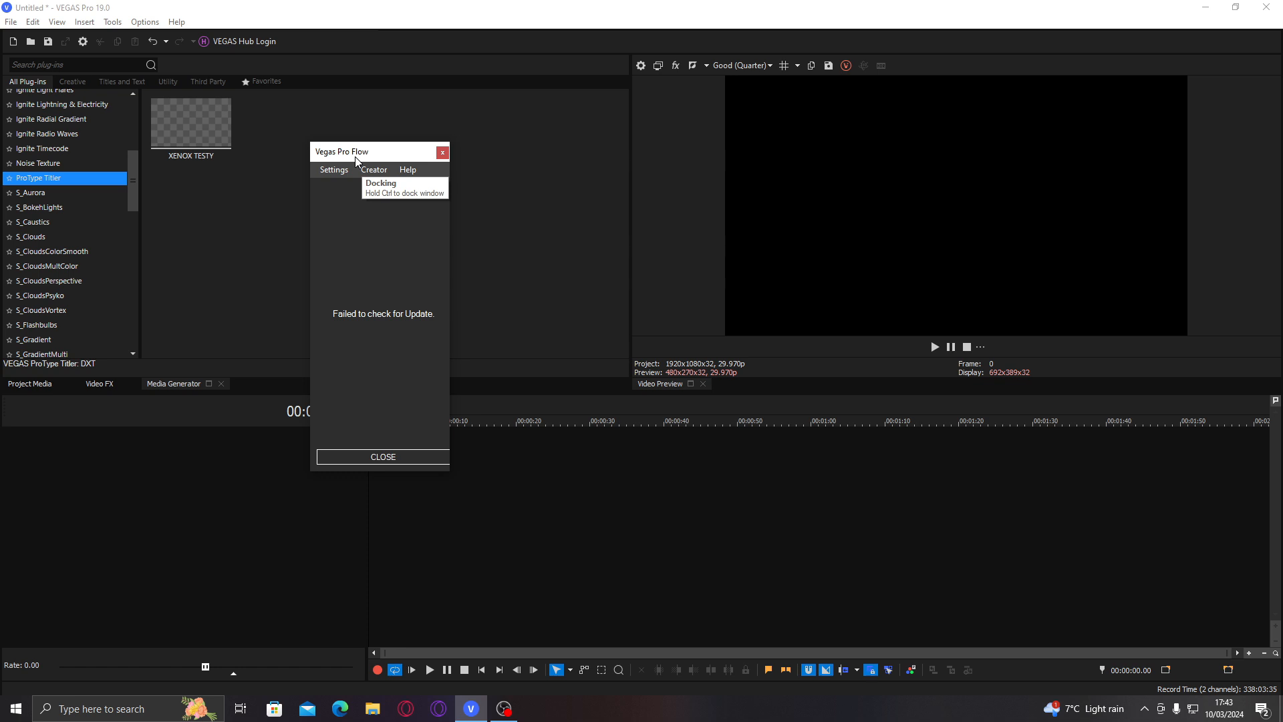
pyautogui.moveTo(356, 161); pyautogui.dragTo(507, 74)
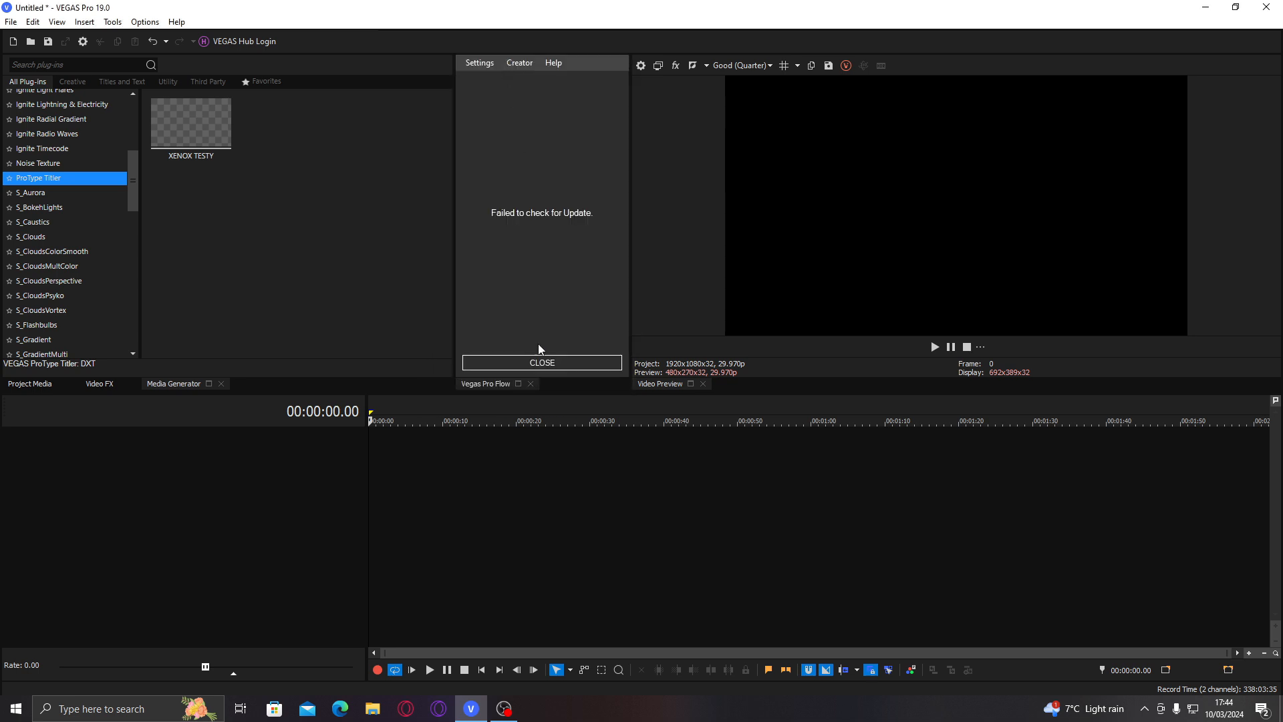
pyautogui.click(531, 363)
pyautogui.click(527, 365)
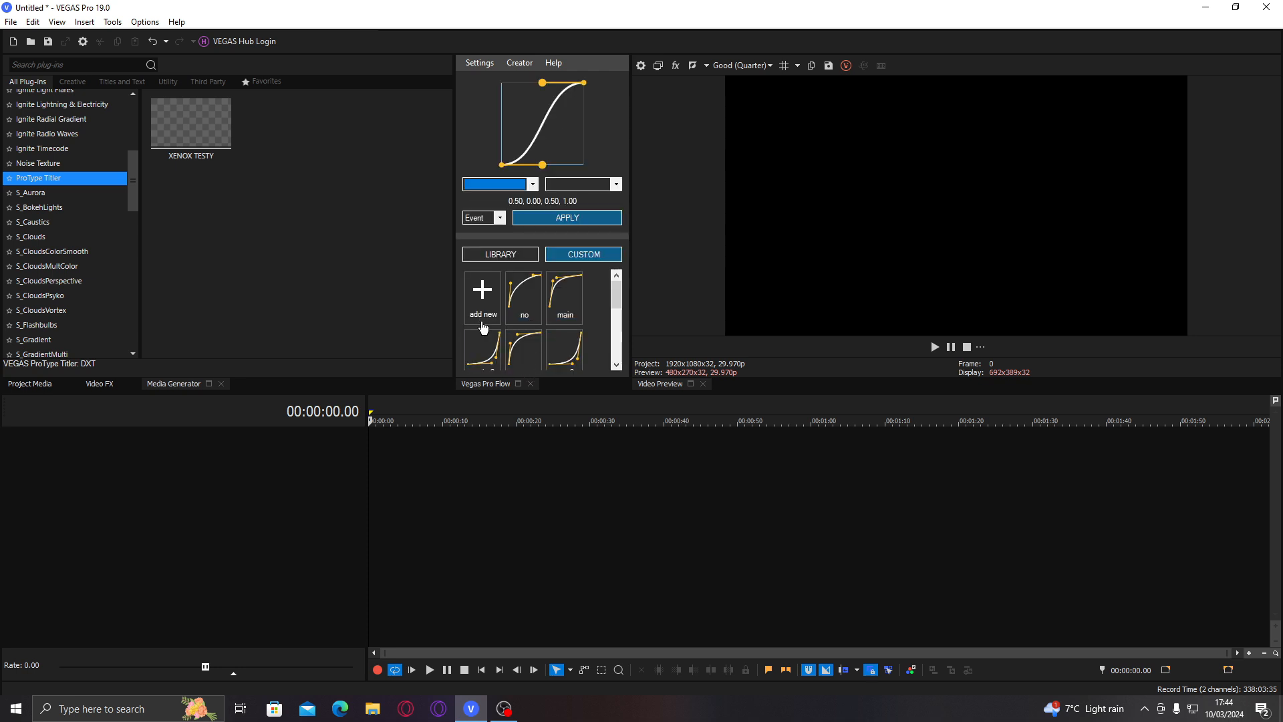
# Step: Undock Vegas Pro Flow, dock it in the tab group with Project Media, Video FX and Media Generator, and check that group's tabs
pyautogui.moveTo(495, 384); pyautogui.dragTo(449, 316)
pyautogui.click(446, 332)
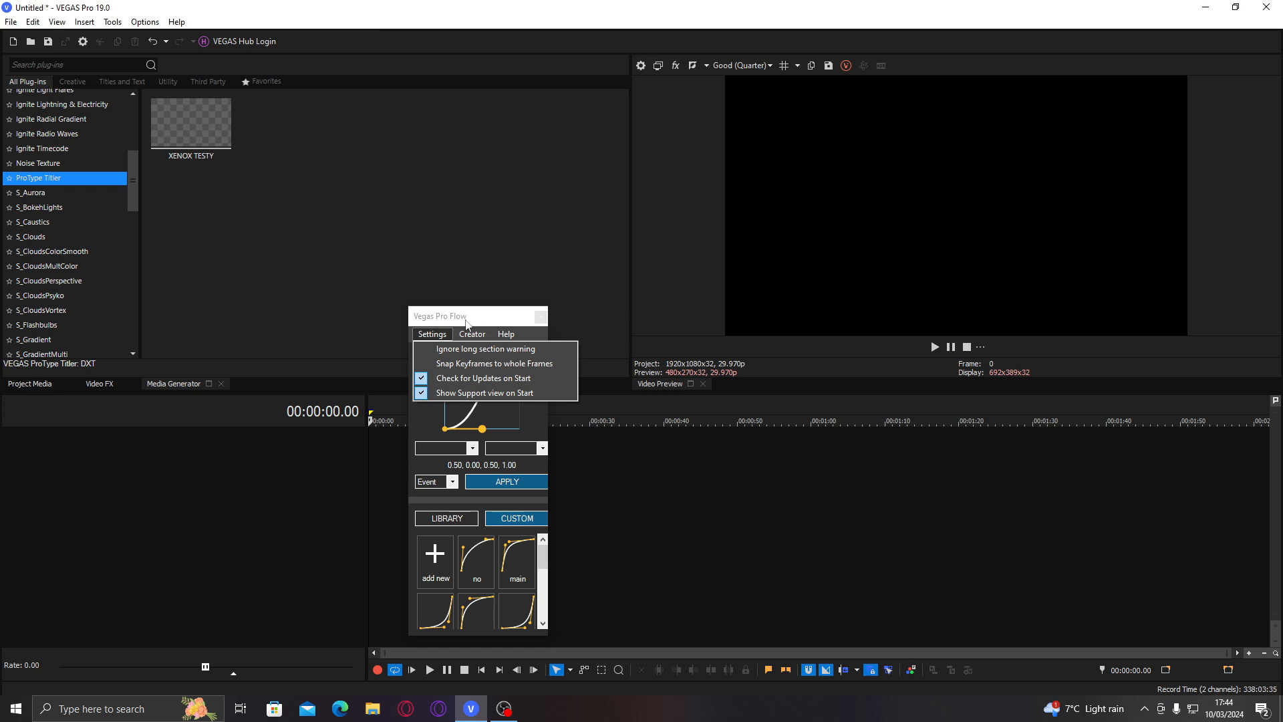
pyautogui.click(439, 343)
pyautogui.moveTo(464, 326); pyautogui.dragTo(203, 72)
pyautogui.moveTo(78, 85); pyautogui.dragTo(120, 86)
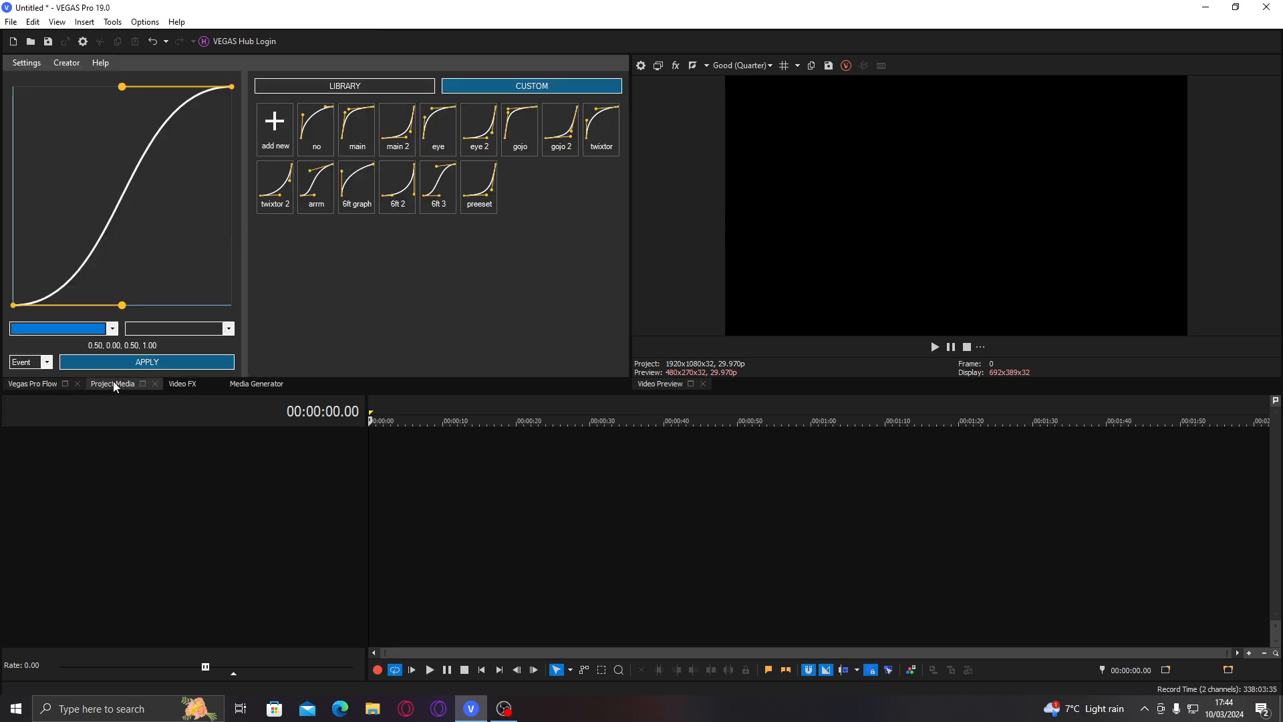
pyautogui.click(181, 383)
pyautogui.click(257, 384)
pyautogui.click(47, 386)
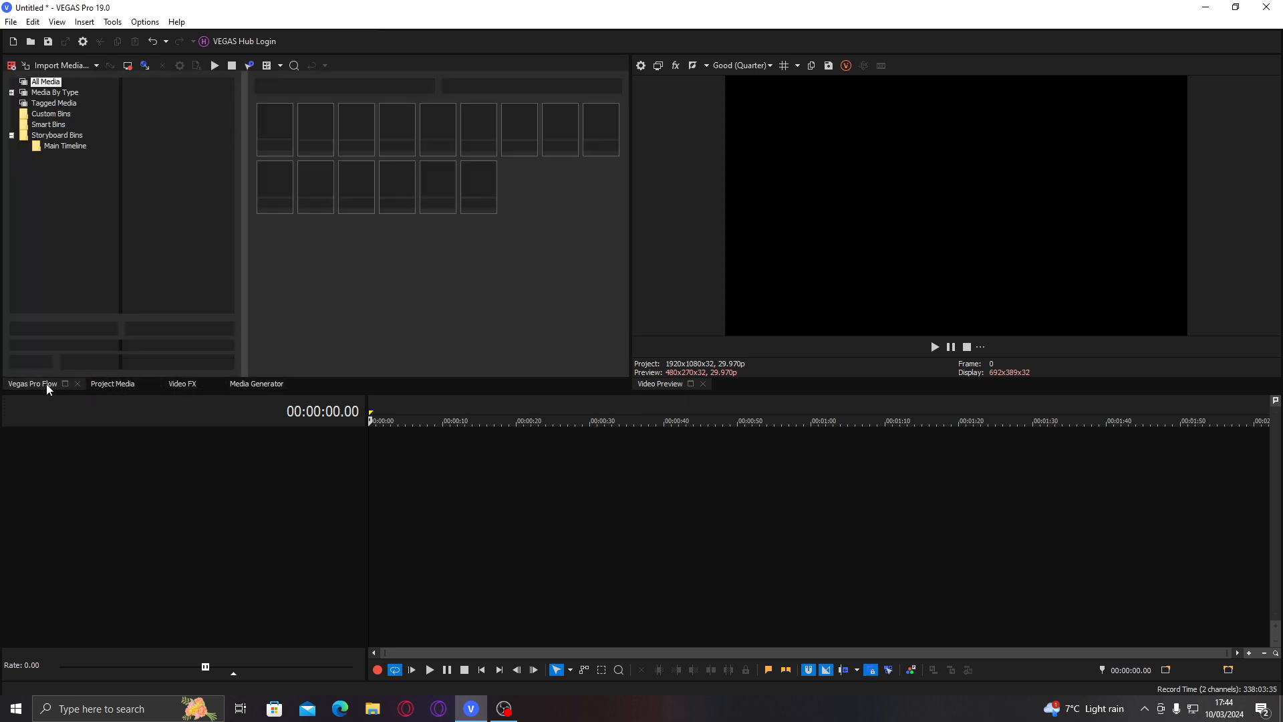
# Step: Try Vegas Pro Flow on the outer side of the Video Preview, and redock it between Project Media and the preview at a narrower width
pyautogui.moveTo(46, 386); pyautogui.dragTo(1104, 105)
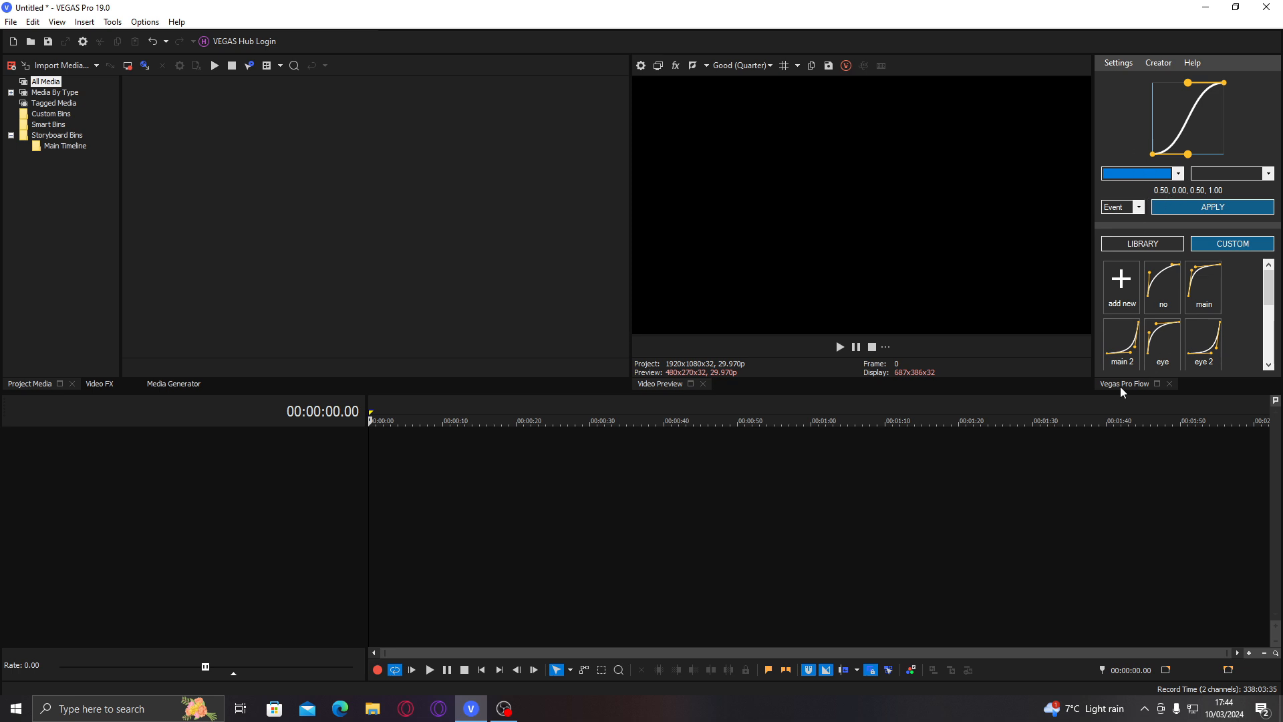
pyautogui.moveTo(1113, 386); pyautogui.dragTo(446, 63)
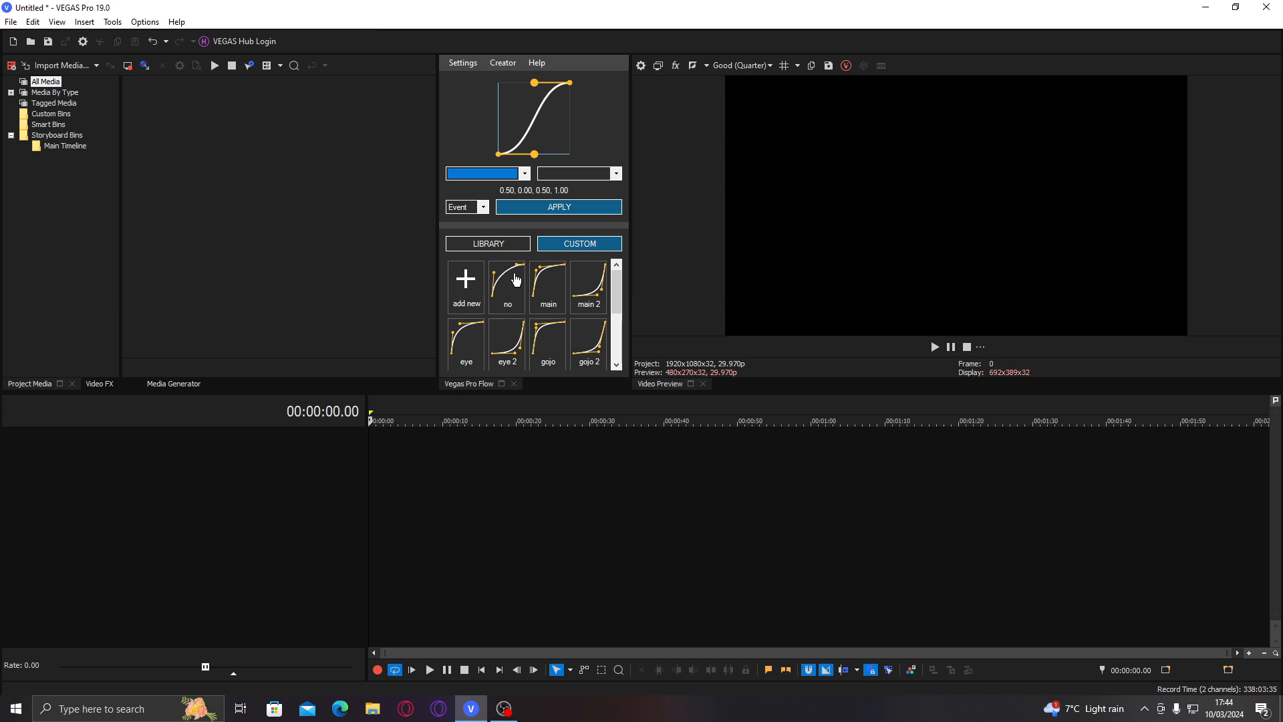
pyautogui.moveTo(435, 295); pyautogui.dragTo(450, 294)
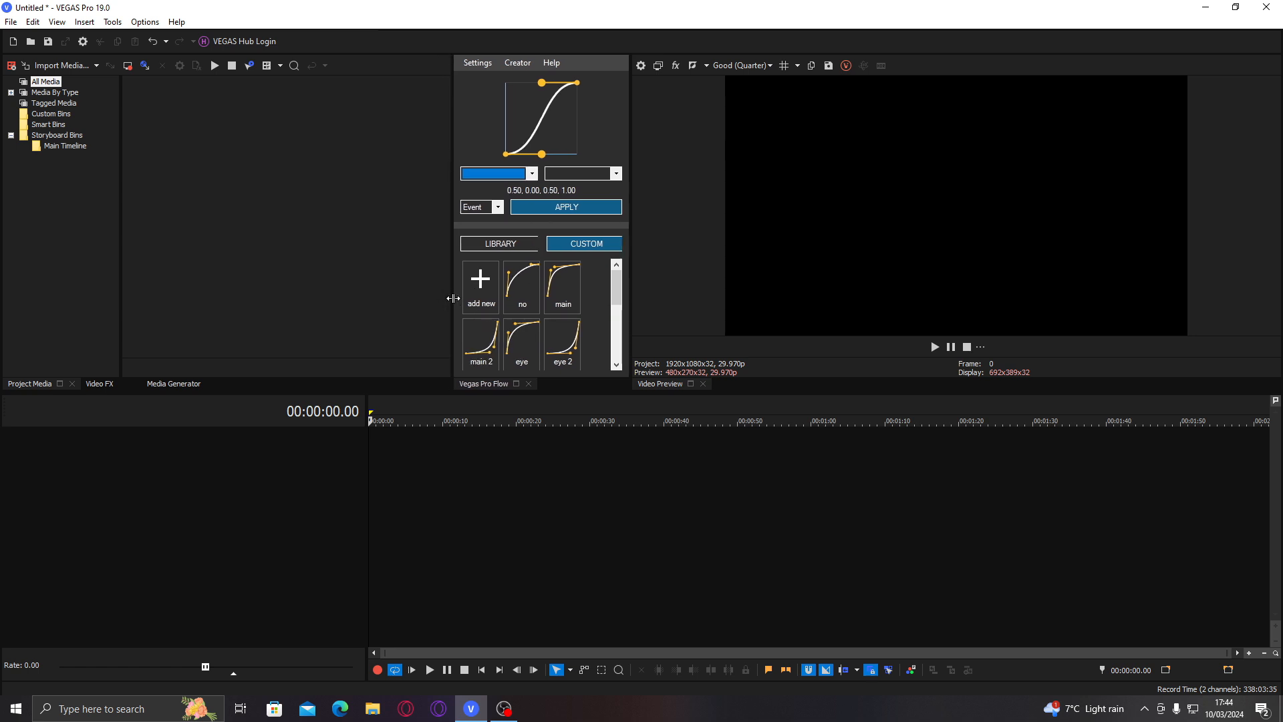
# Step: Dock the Video FX window on the outer side of the Video Preview and widen it
pyautogui.click(107, 385)
pyautogui.moveTo(107, 375); pyautogui.dragTo(1072, 73)
pyautogui.moveTo(1061, 181); pyautogui.dragTo(1013, 181)
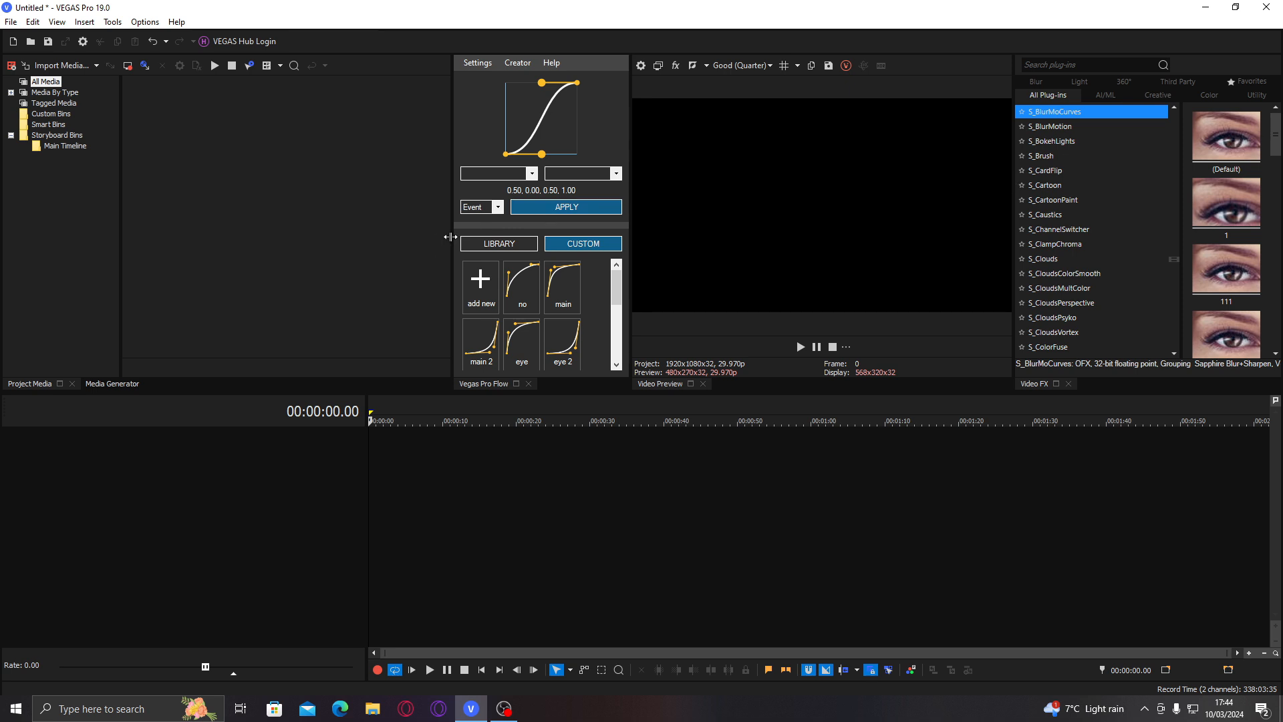
# Step: Widen Vegas Pro Flow slightly, return Video FX to the Project Media and Media Generator tab group, and show Project Media
pyautogui.moveTo(450, 236); pyautogui.dragTo(439, 237)
pyautogui.moveTo(1035, 383); pyautogui.dragTo(67, 126)
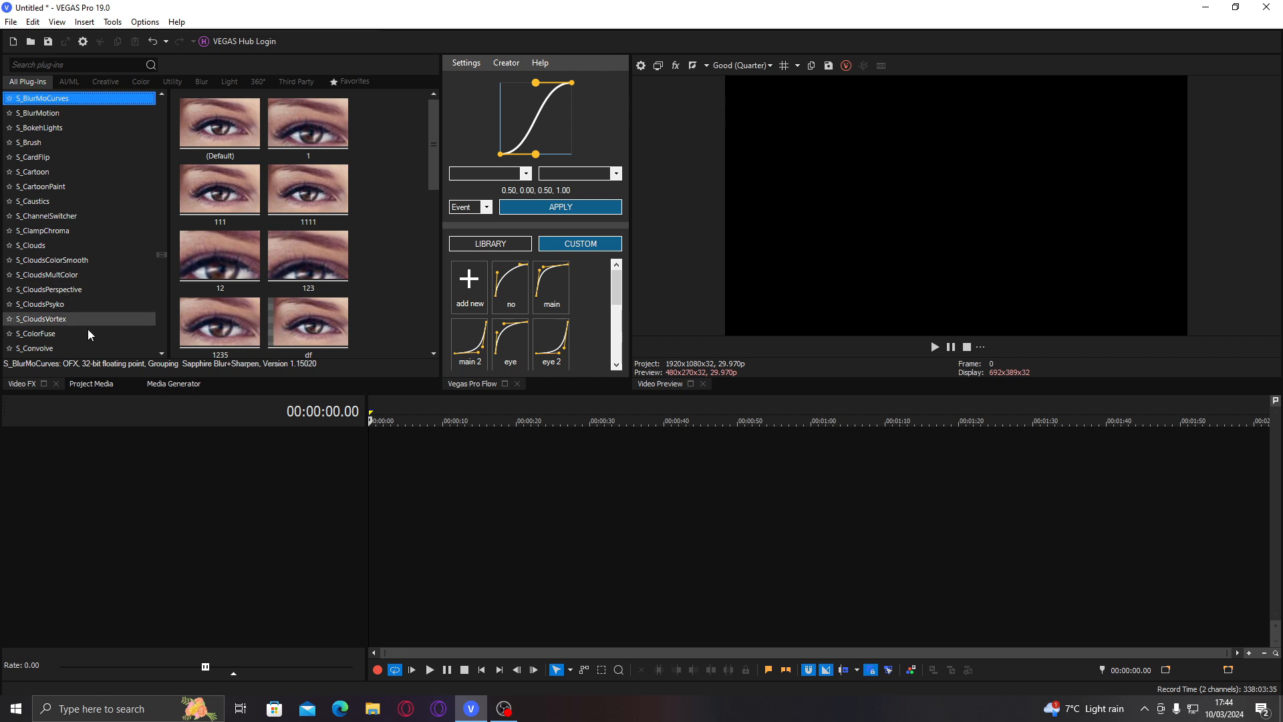
pyautogui.click(91, 383)
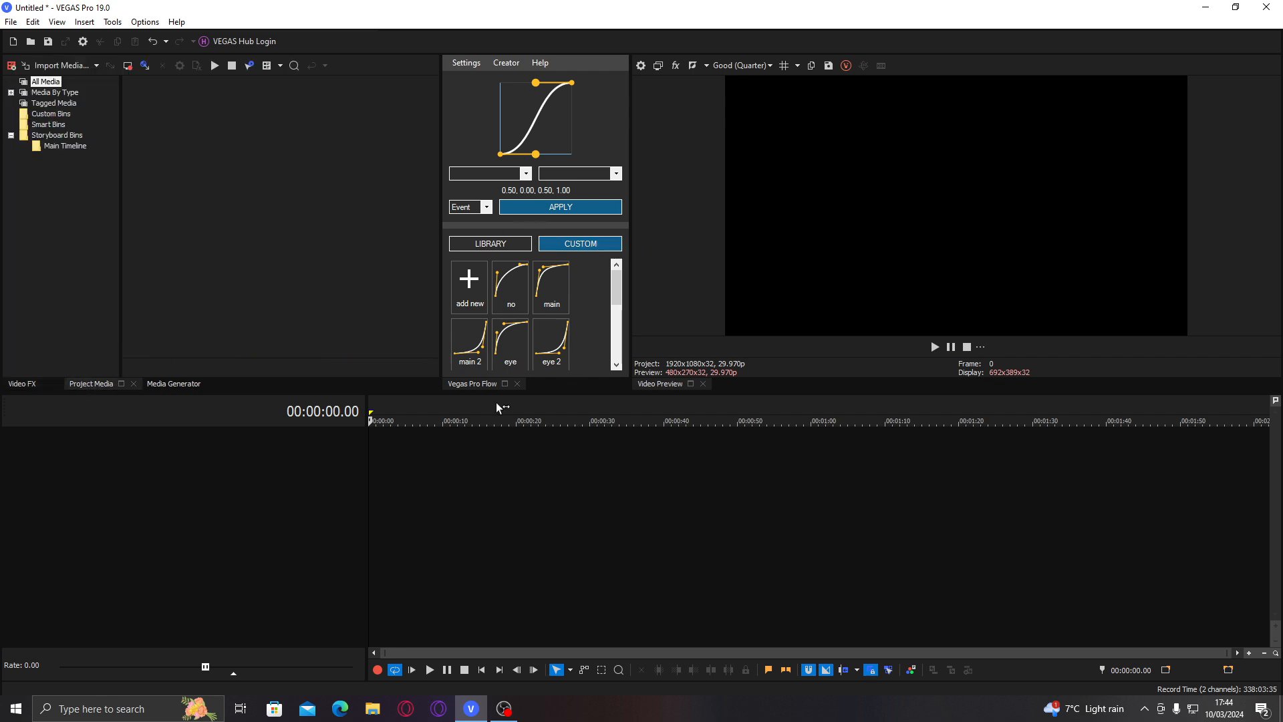
# Step: Search the Downloads folder for twixtor and import the video nsgubnwr9upbw.mp4 into Project Media
pyautogui.click(53, 65)
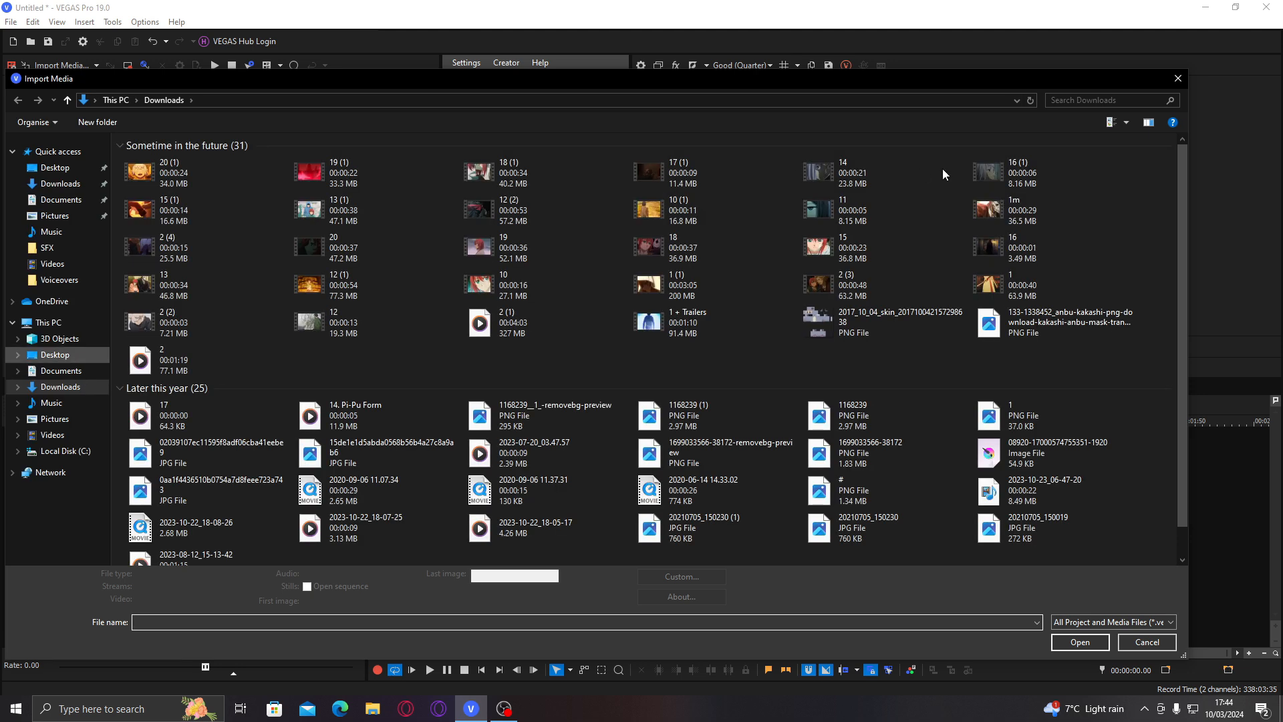
pyautogui.click(1061, 102)
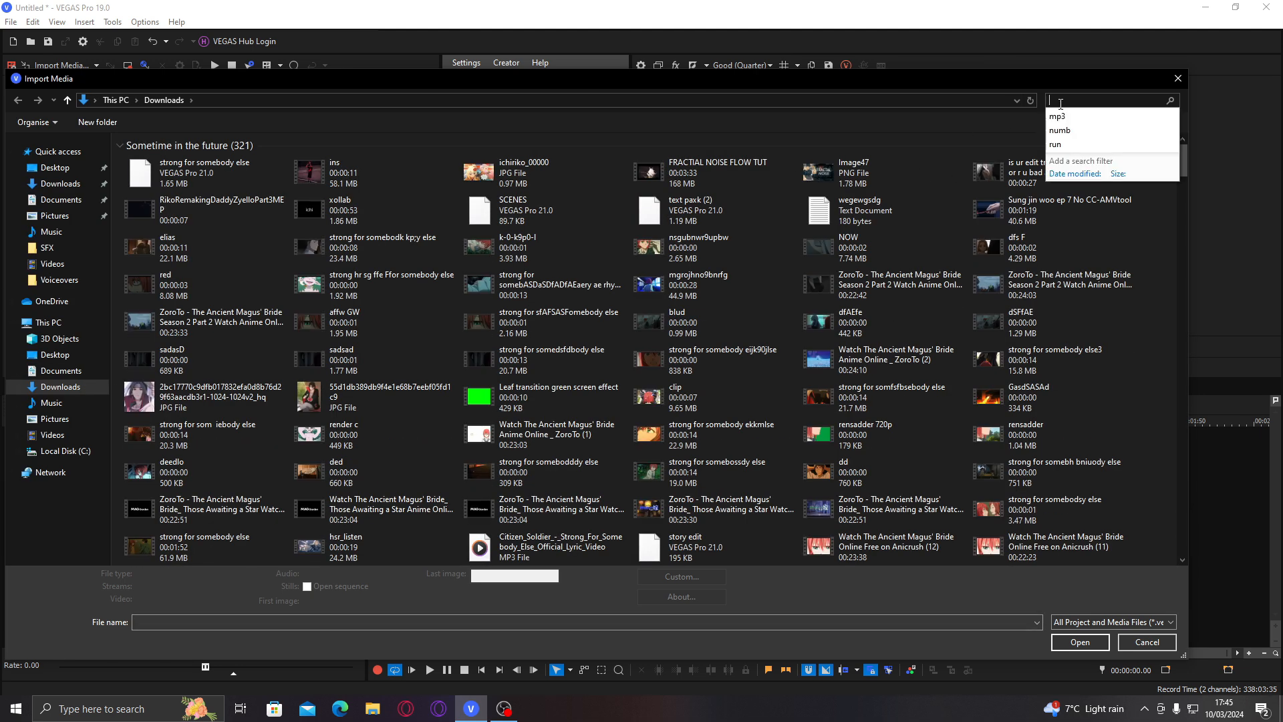
pyautogui.write('twixtor')
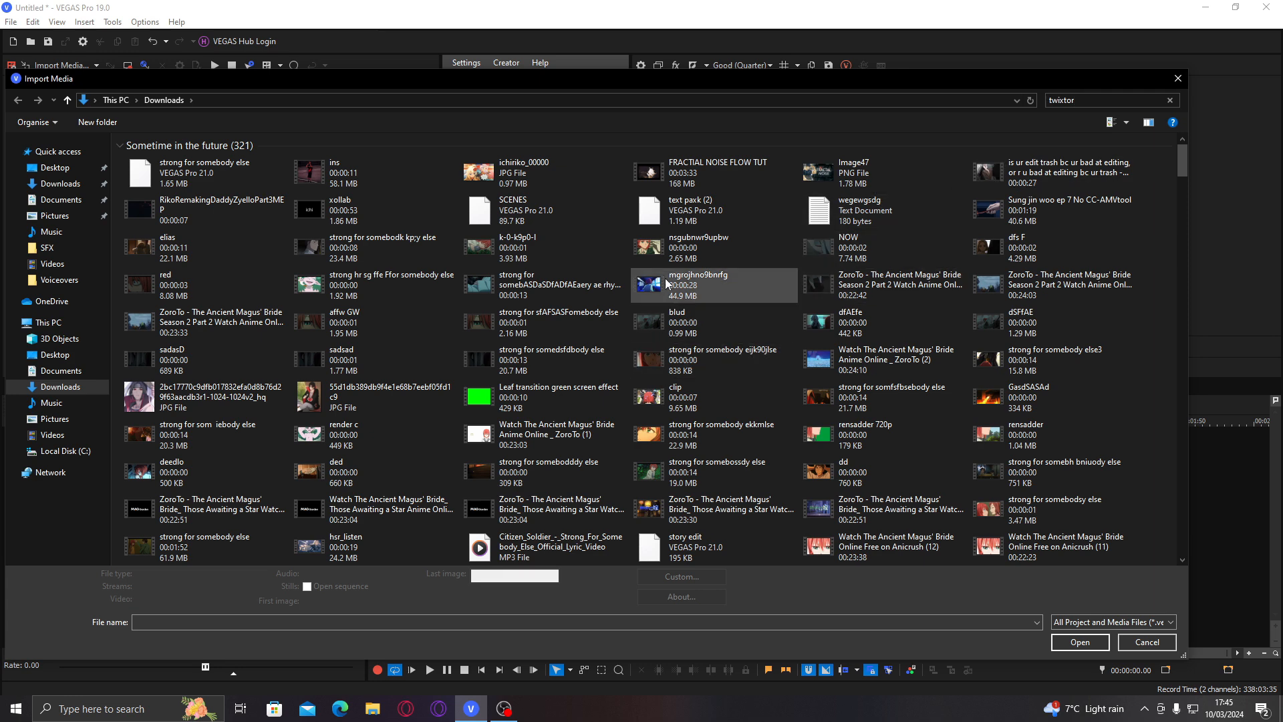
pyautogui.doubleClick(675, 249)
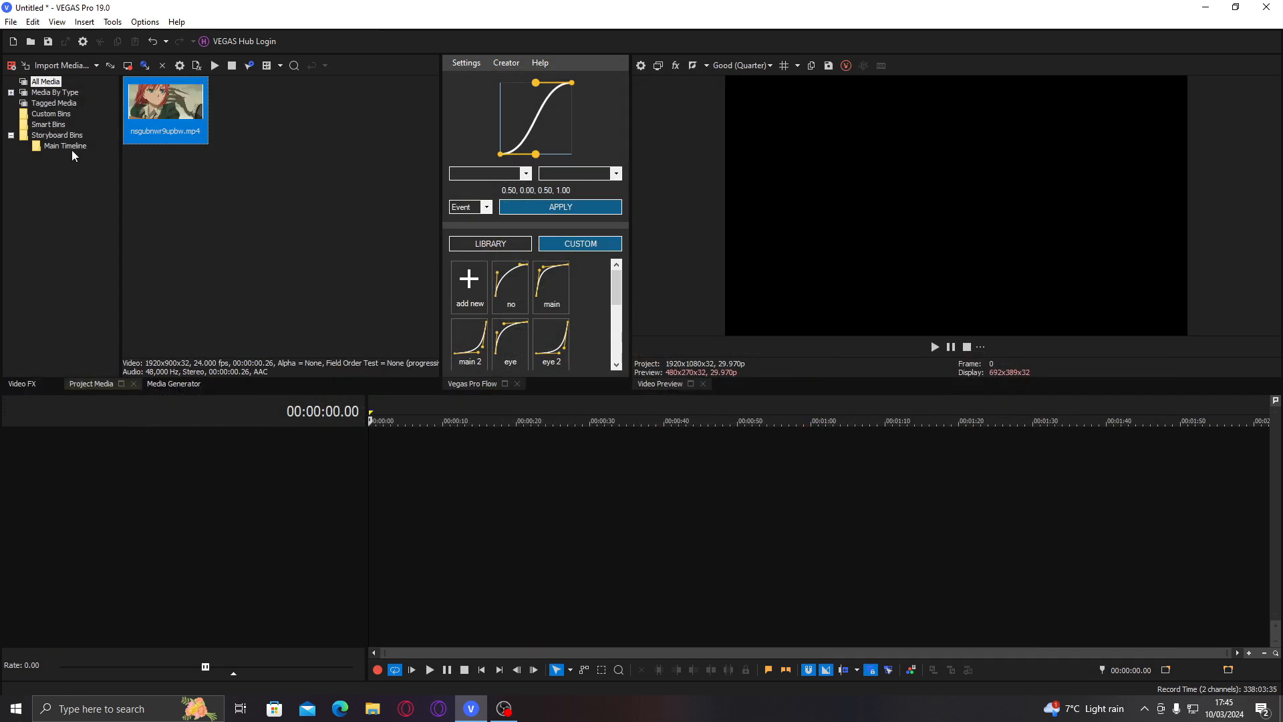
# Step: Place the imported clip at the start of the timeline, declining to match the project video settings to the media
pyautogui.moveTo(154, 133); pyautogui.dragTo(389, 451)
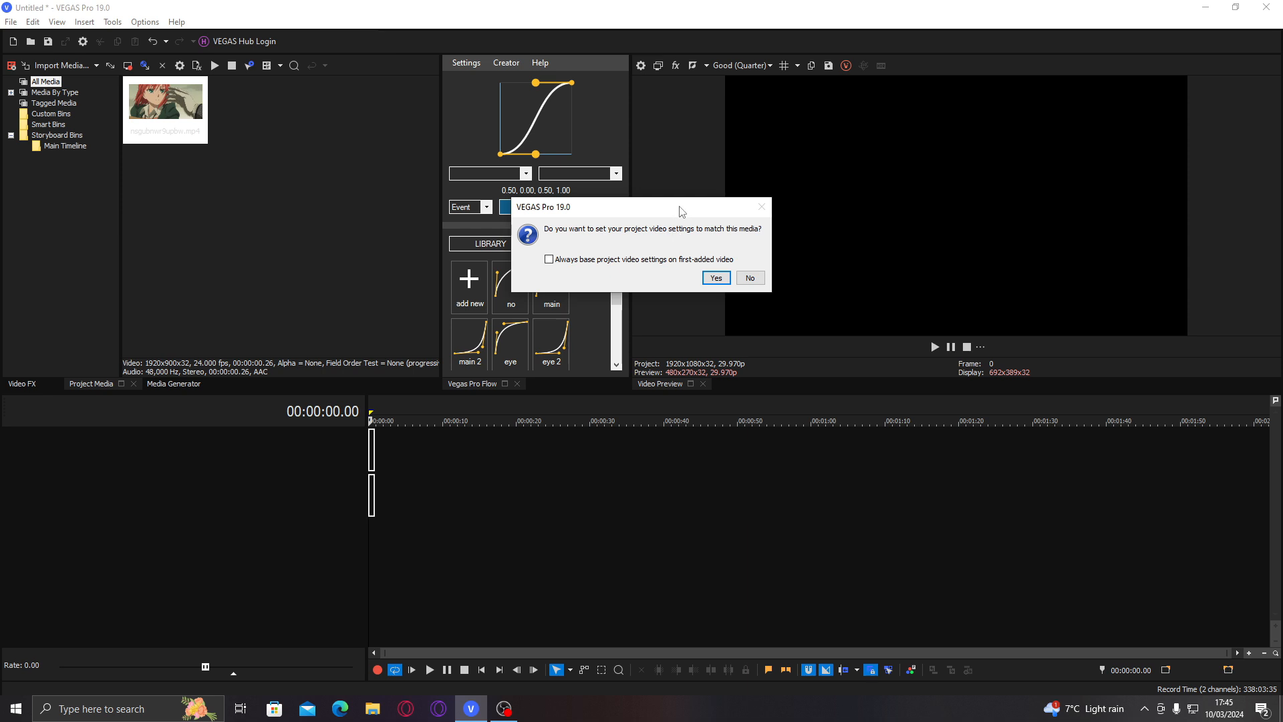
pyautogui.moveTo(679, 207); pyautogui.dragTo(627, 143)
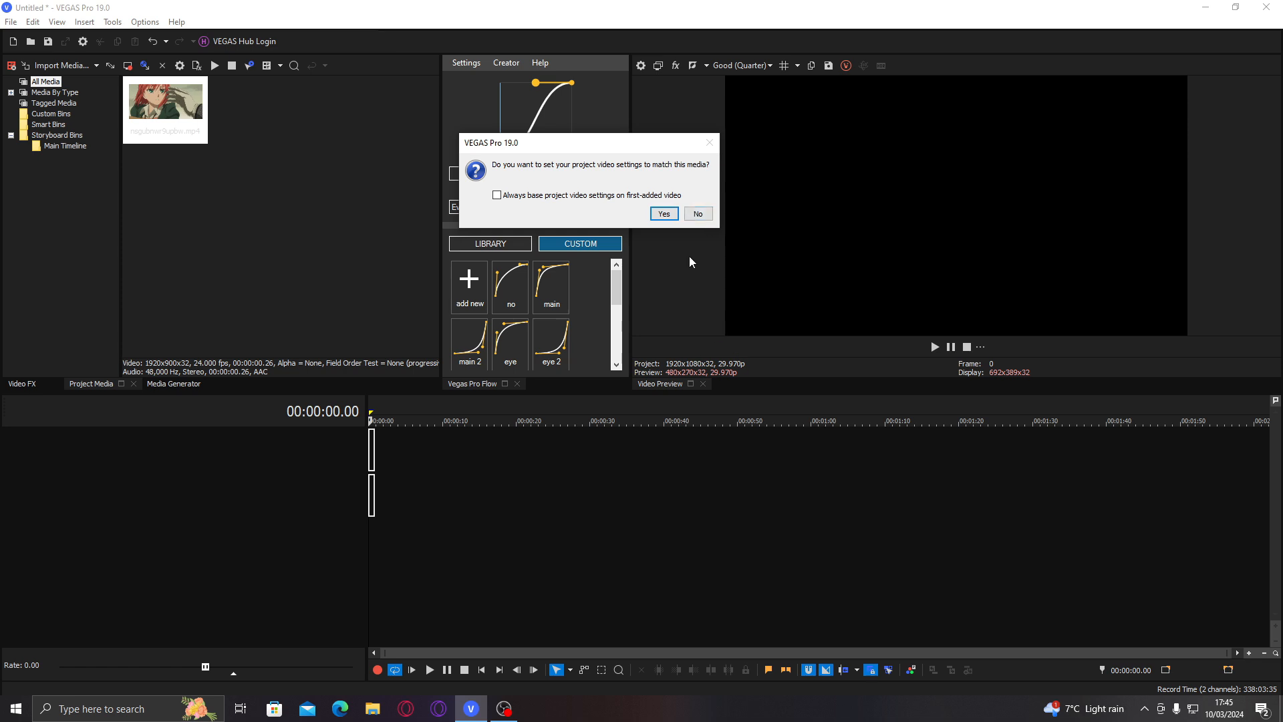
pyautogui.click(698, 213)
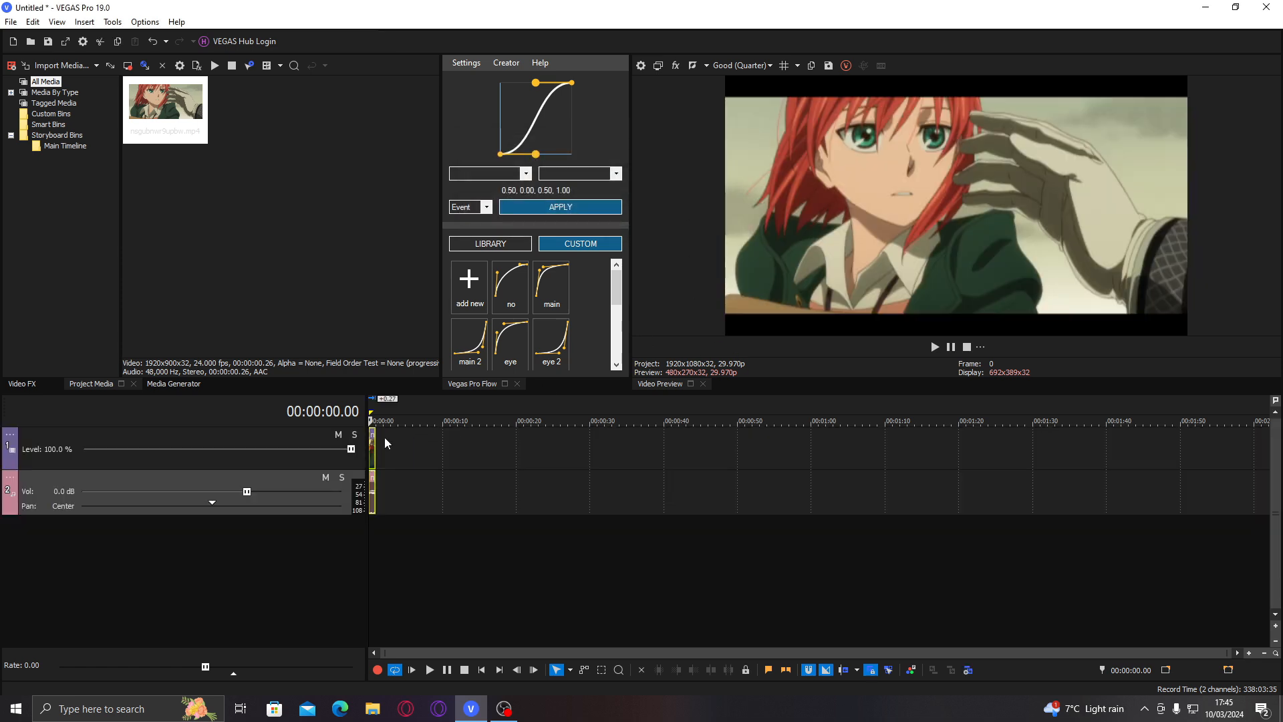
pyautogui.scroll(10, 410, 454)
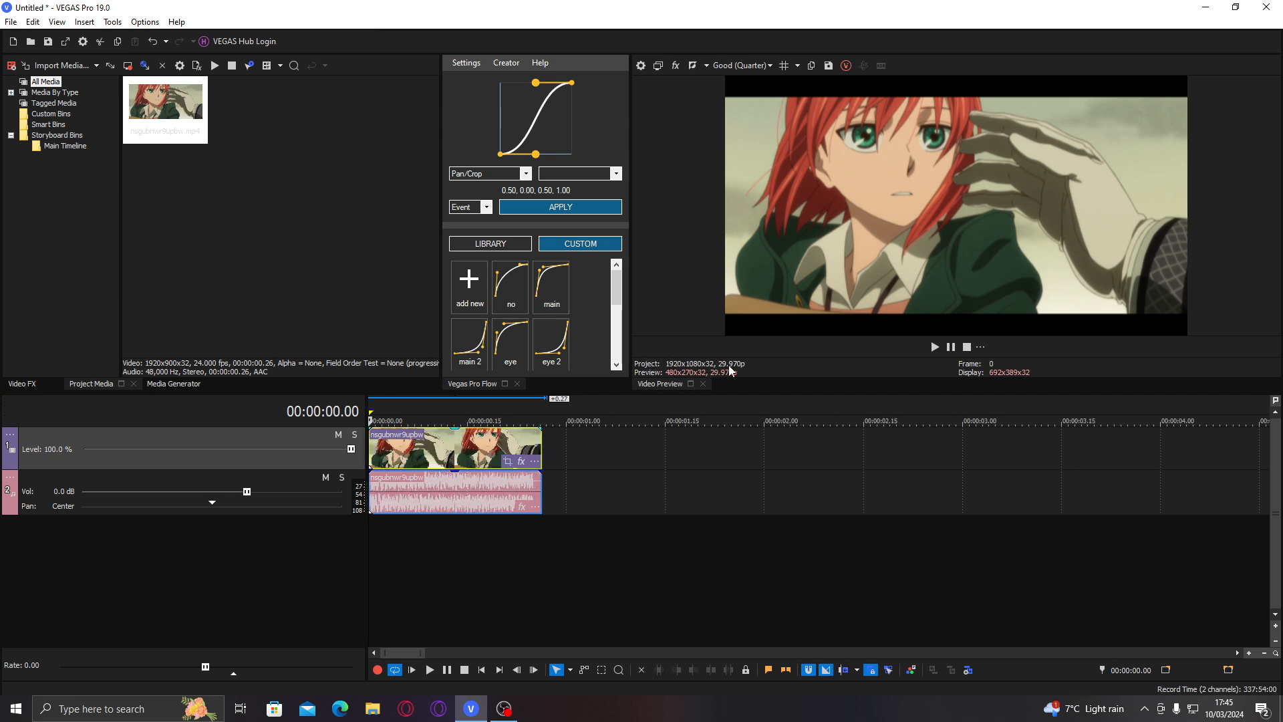
# Step: Examine the clip's media details in Project Media and its framing in Event Pan/Crop
pyautogui.moveTo(245, 288); pyautogui.dragTo(135, 119)
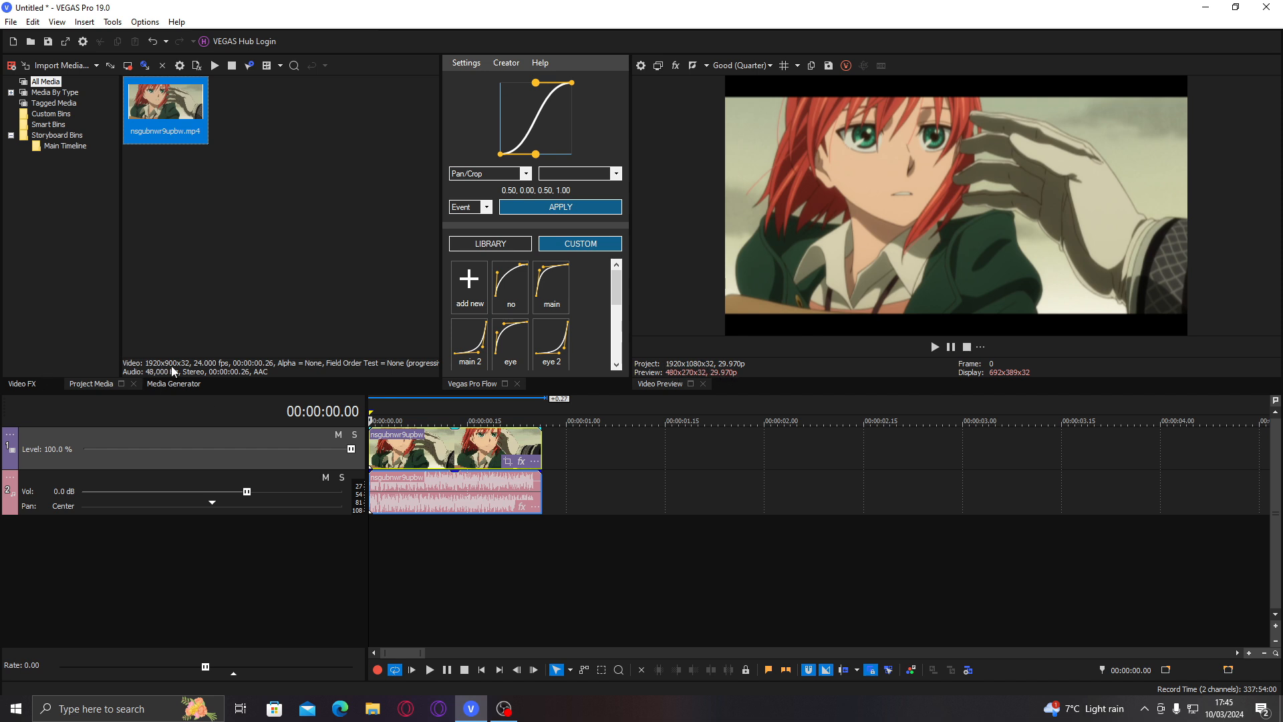
pyautogui.click(514, 461)
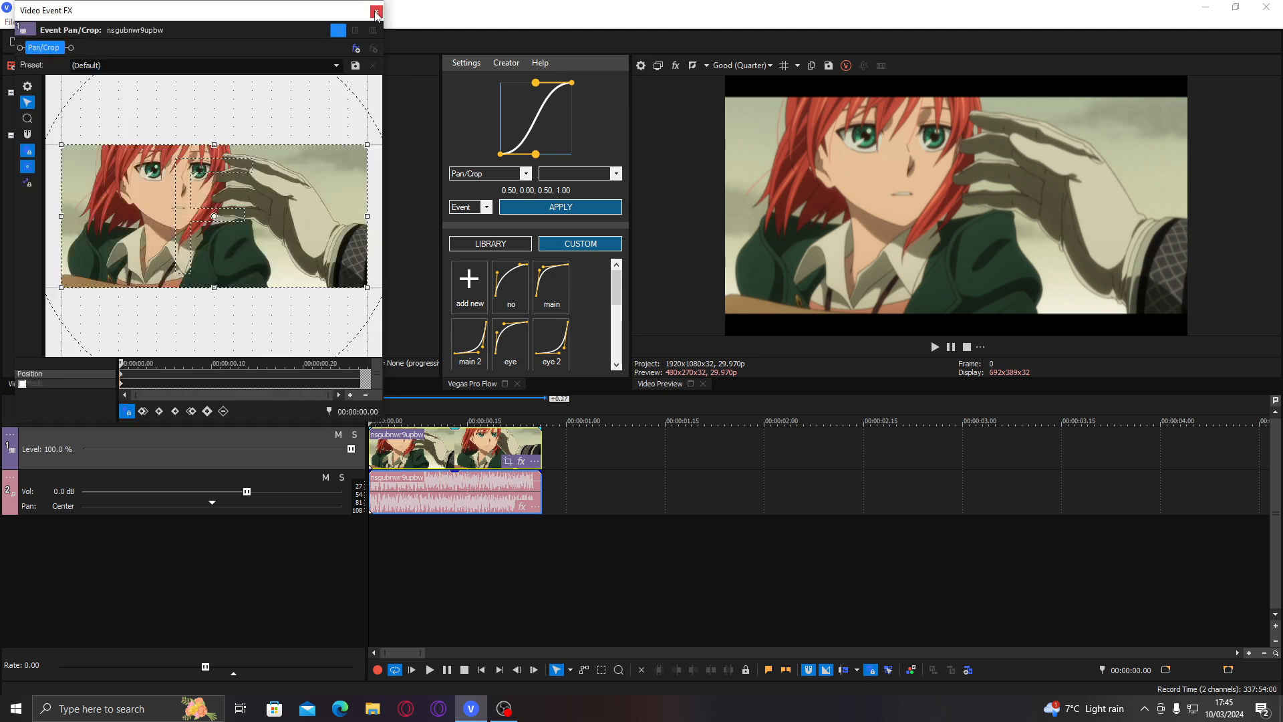
pyautogui.click(376, 11)
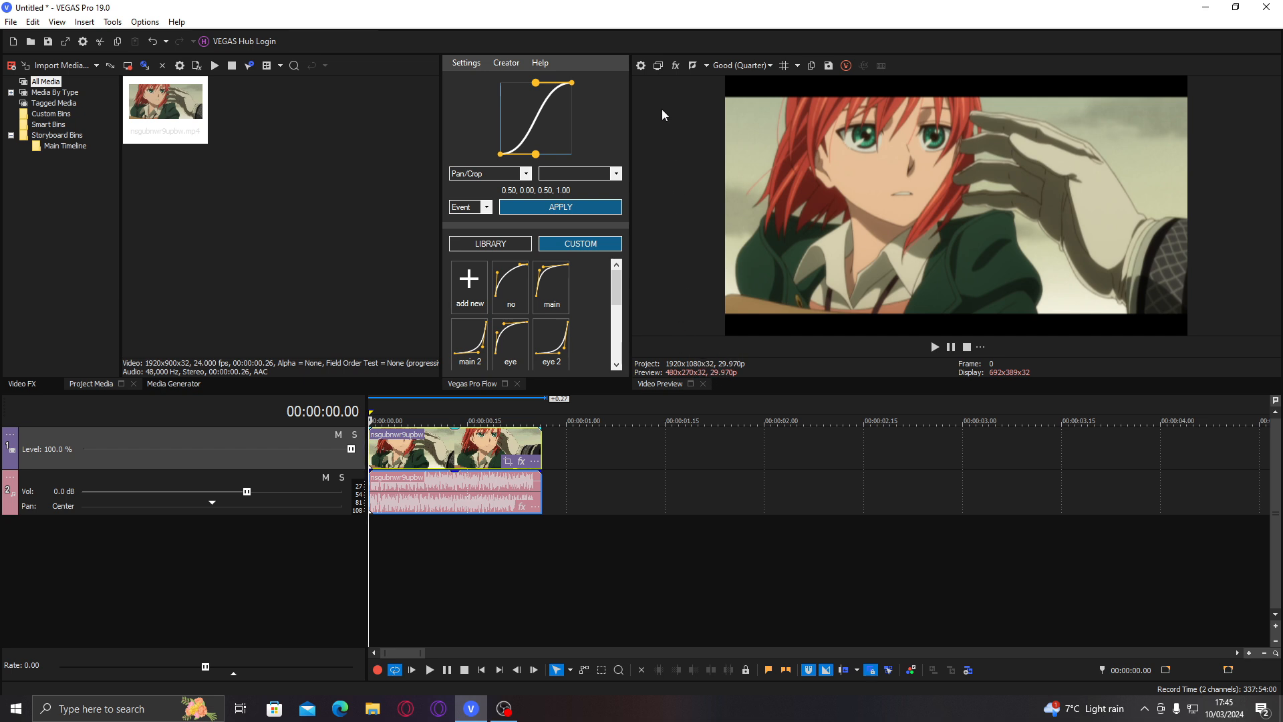
# Step: Try the 59.940 (Double NTSC) frame rate in Project Properties, set it back to 29.970 (NTSC), and close the dialog without applying
pyautogui.click(640, 66)
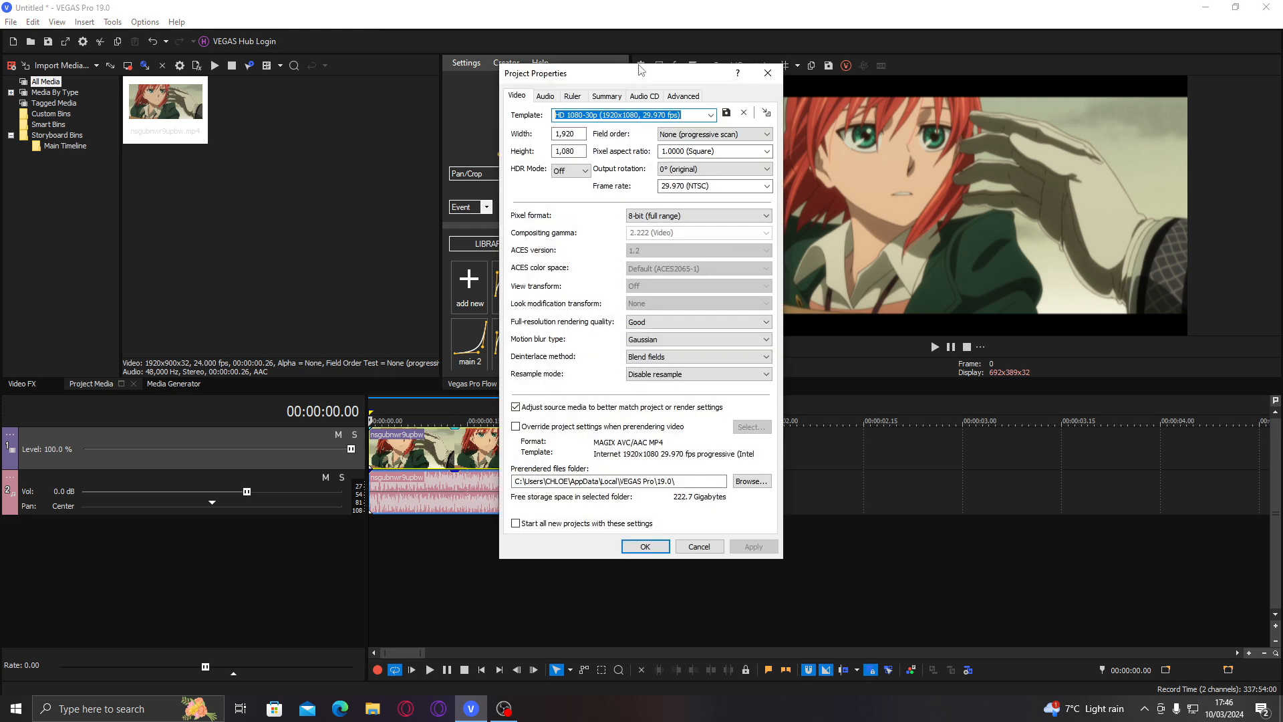
pyautogui.moveTo(639, 74); pyautogui.dragTo(556, 52)
pyautogui.click(481, 112)
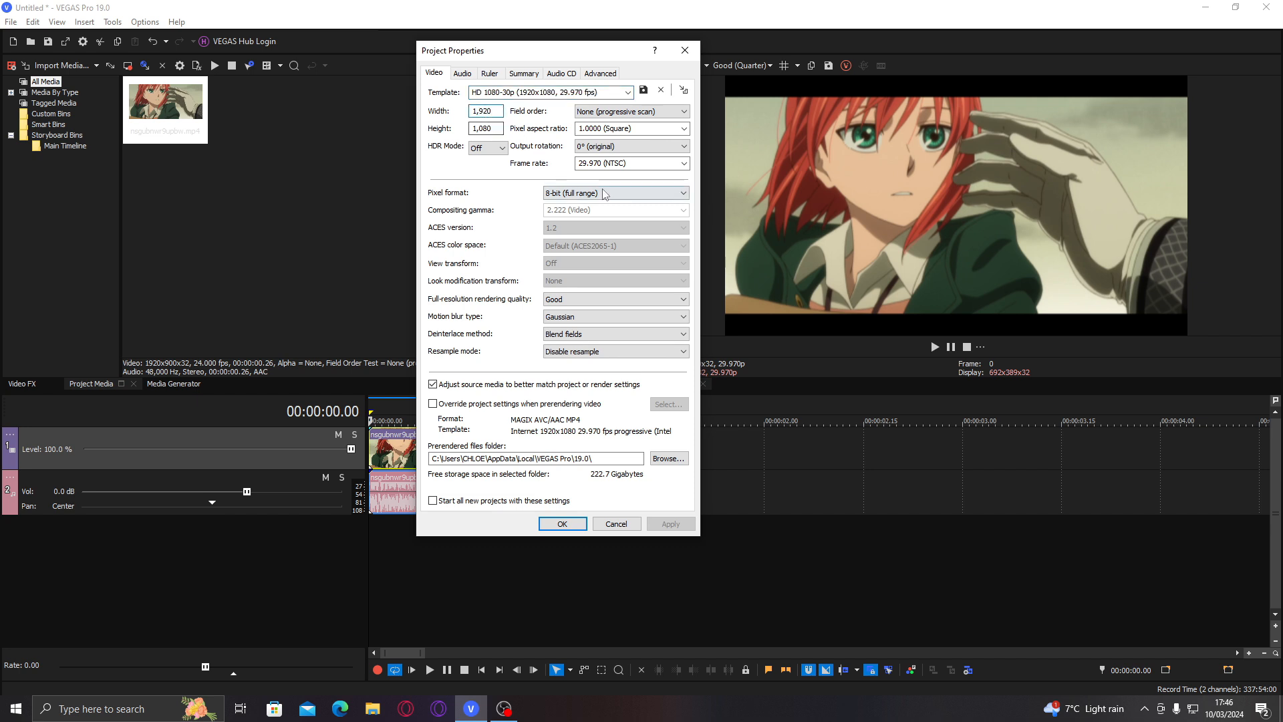
pyautogui.click(685, 165)
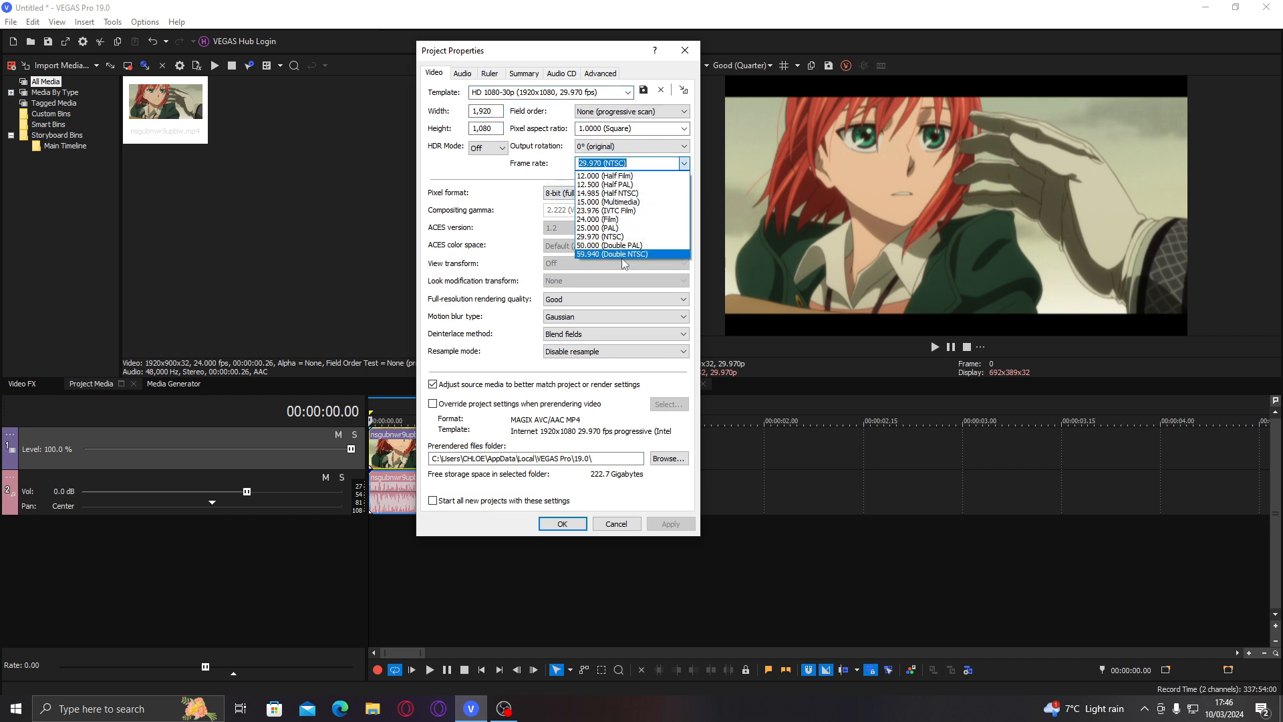
pyautogui.click(623, 254)
pyautogui.click(684, 163)
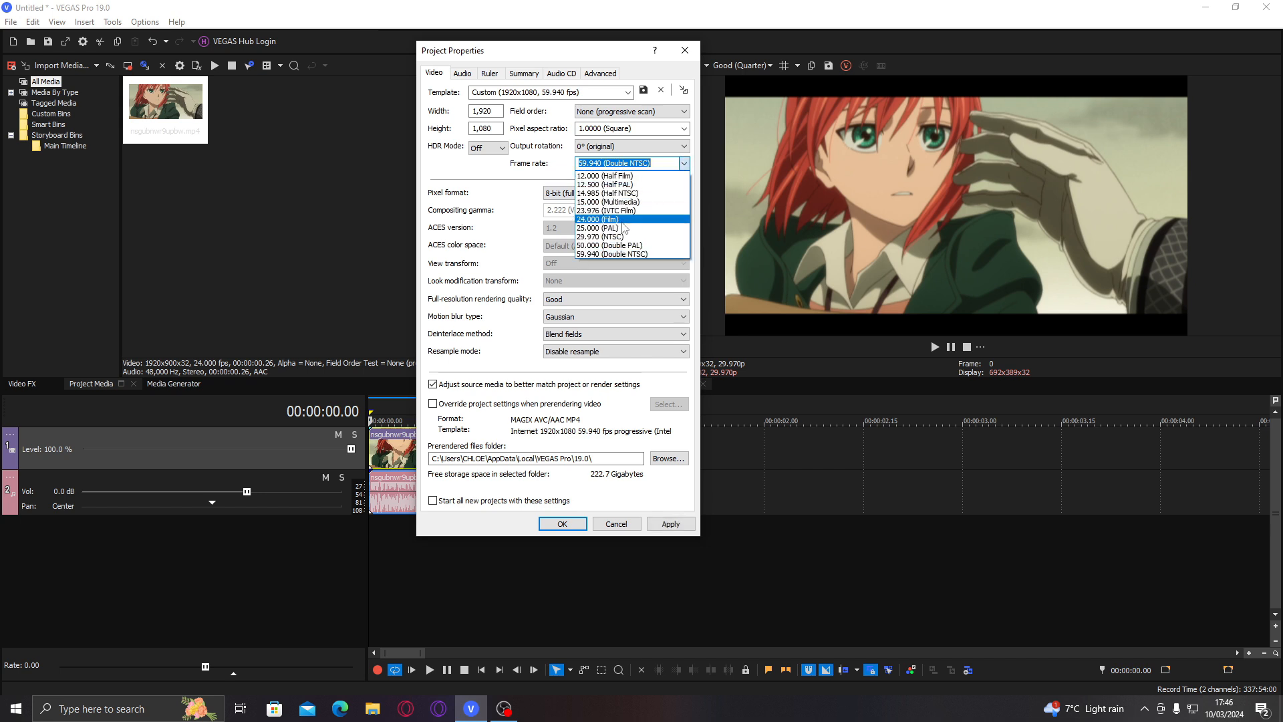
pyautogui.click(612, 236)
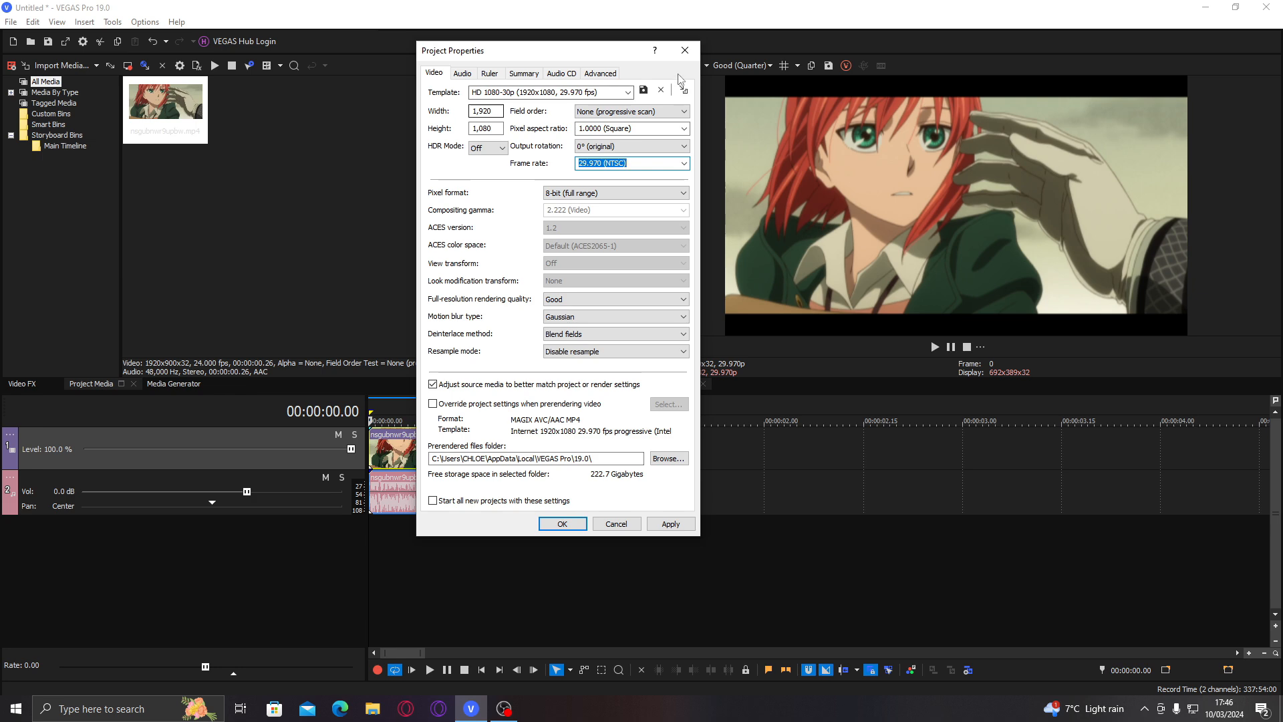
pyautogui.click(685, 50)
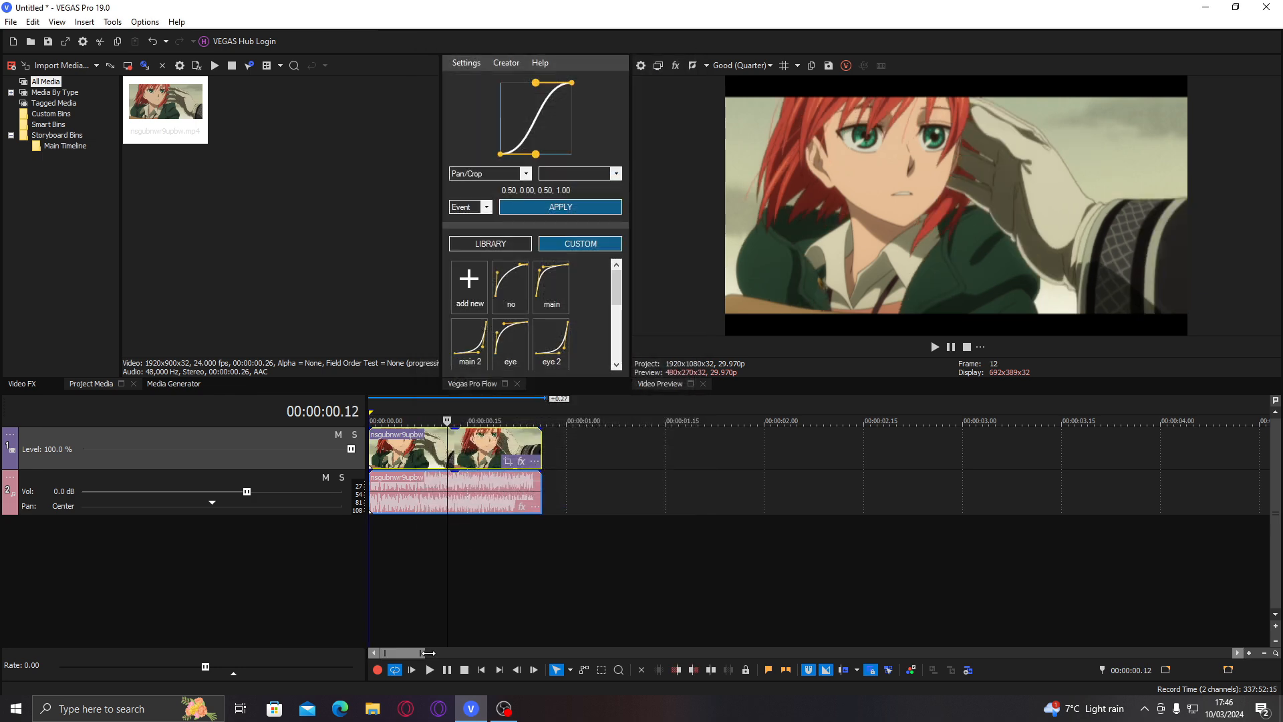
# Step: Delete the clip from the timeline and add it again from Project Media, declining to match the project settings to the media
pyautogui.click(641, 670)
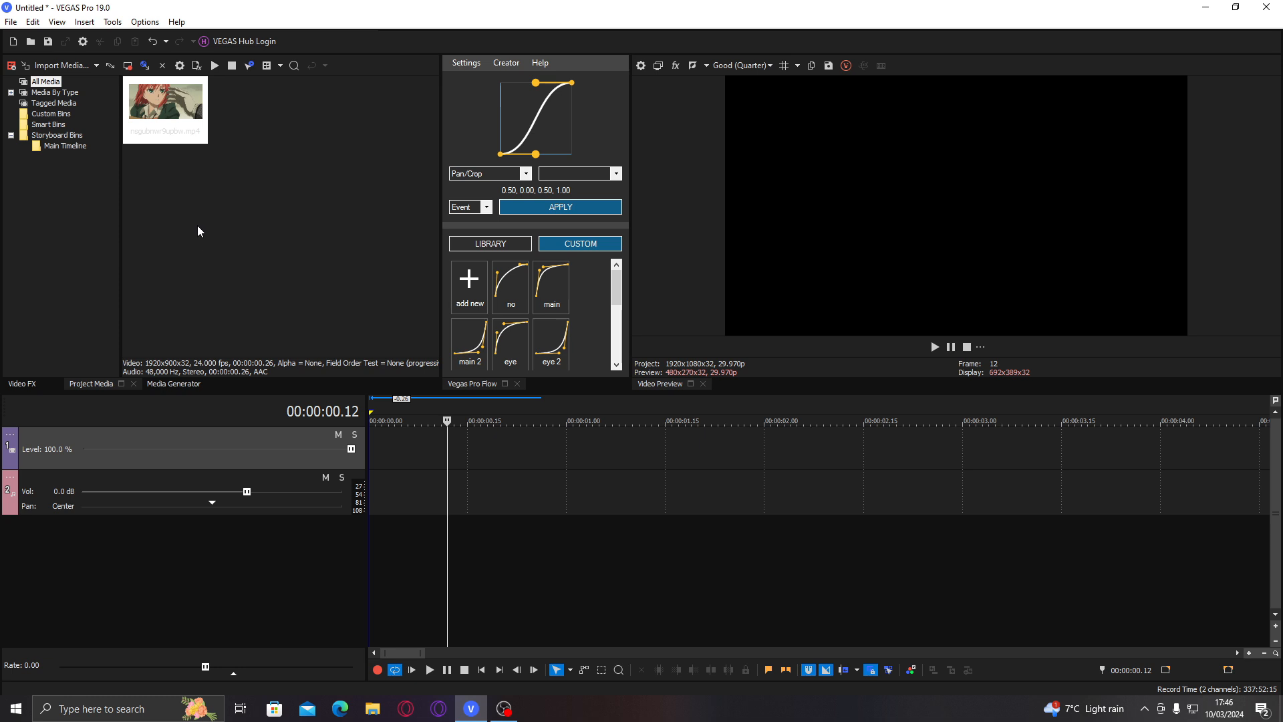
pyautogui.moveTo(159, 134); pyautogui.dragTo(415, 467)
pyautogui.click(740, 275)
# Step: Review the video settings in Project Properties and set the loop region across the whole clip
pyautogui.click(426, 446)
pyautogui.click(640, 65)
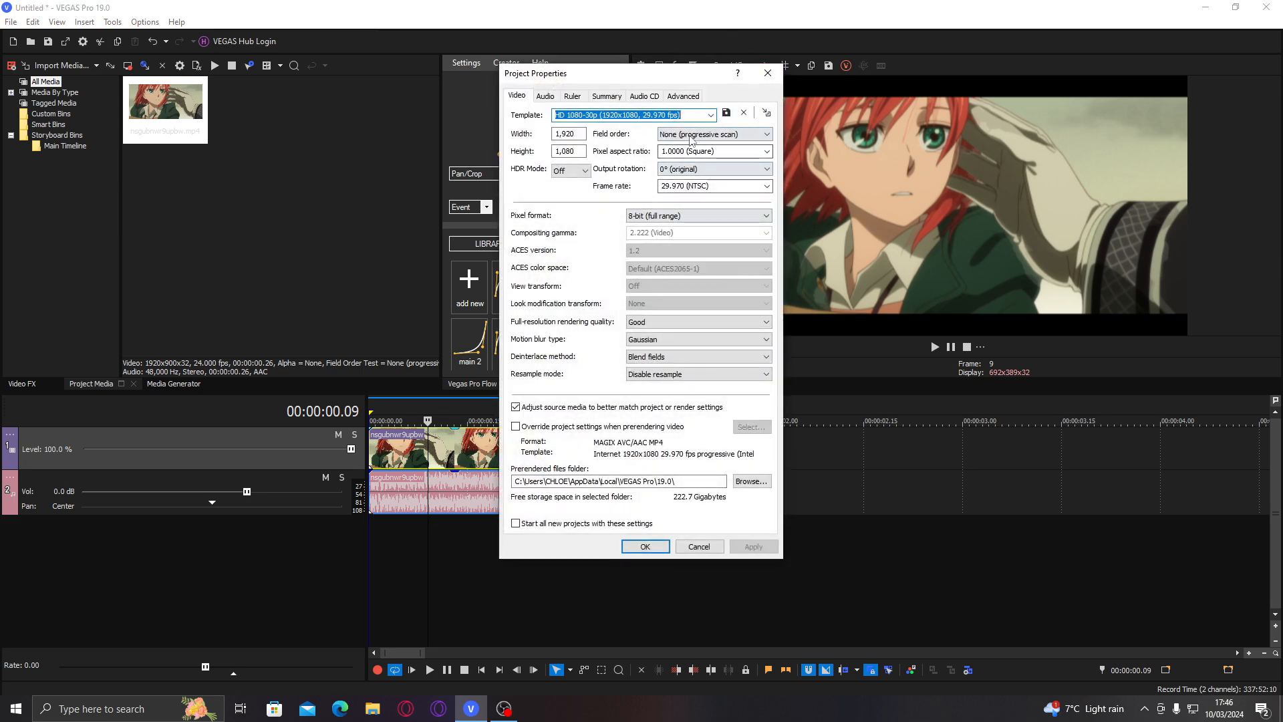
pyautogui.click(773, 73)
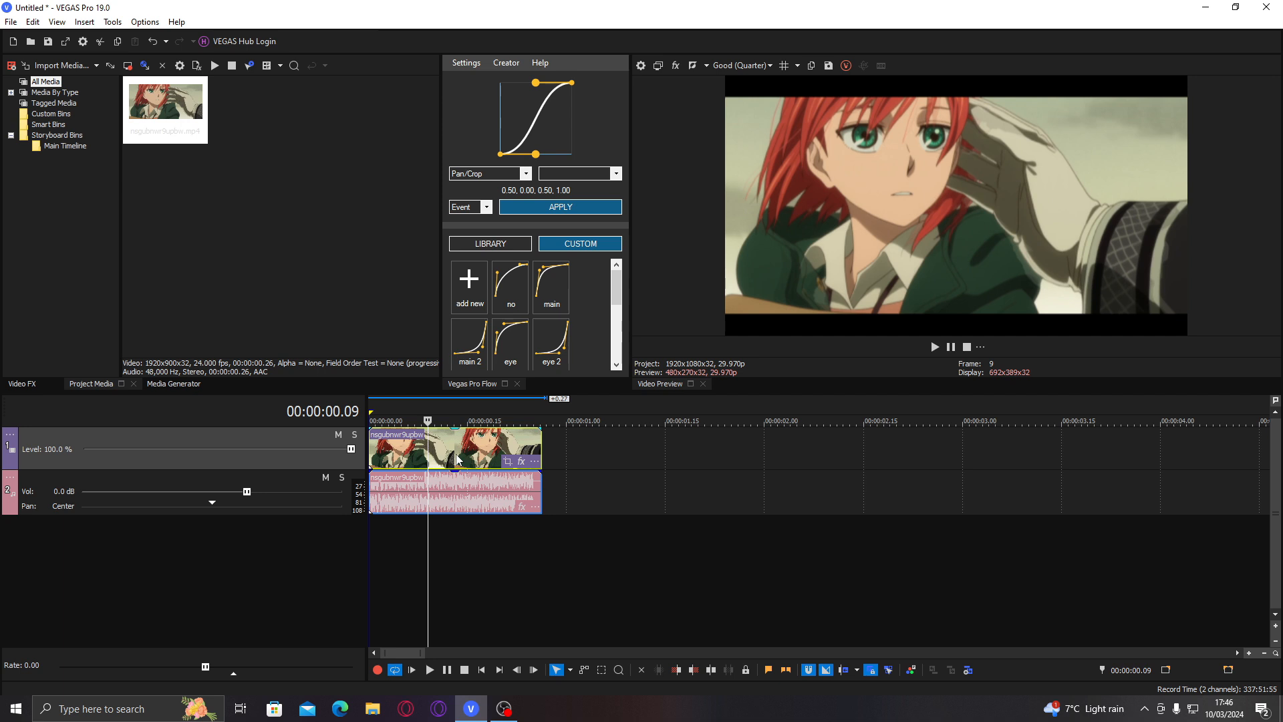
pyautogui.doubleClick(514, 396)
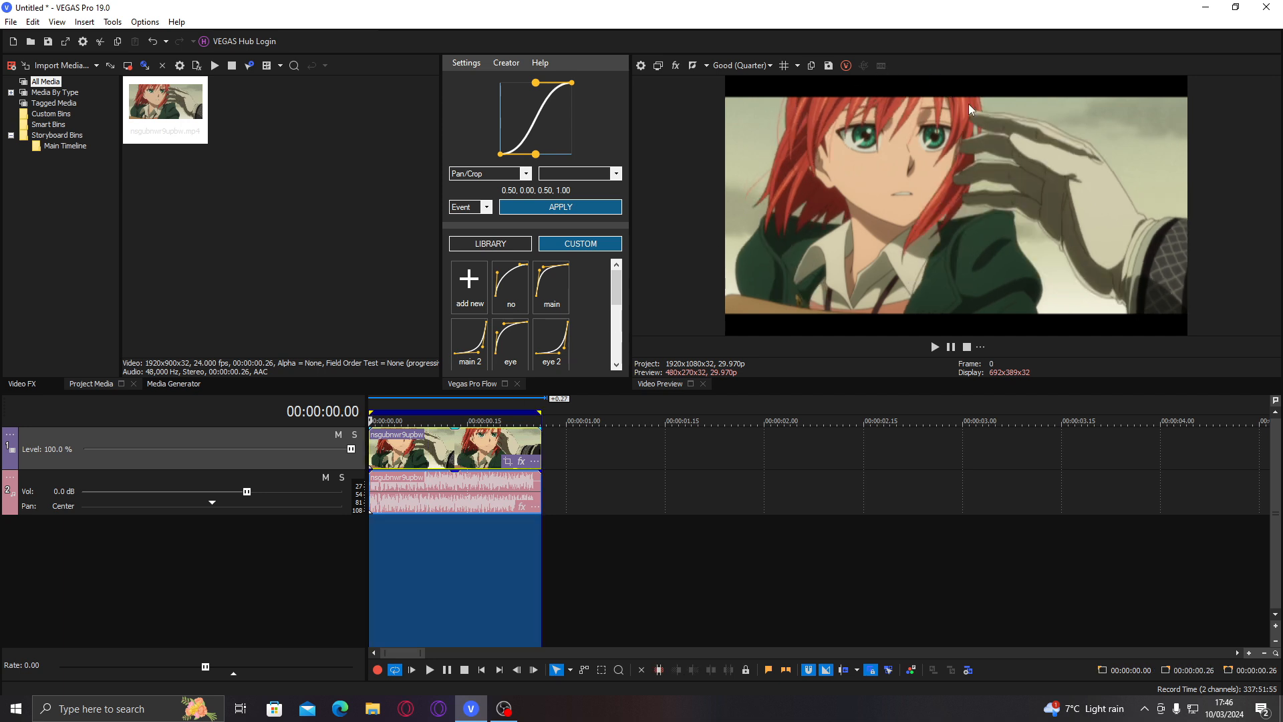
# Step: Open Event Pan/Crop for the timeline clip and try adjusting the lower edge of its crop frame
pyautogui.click(506, 463)
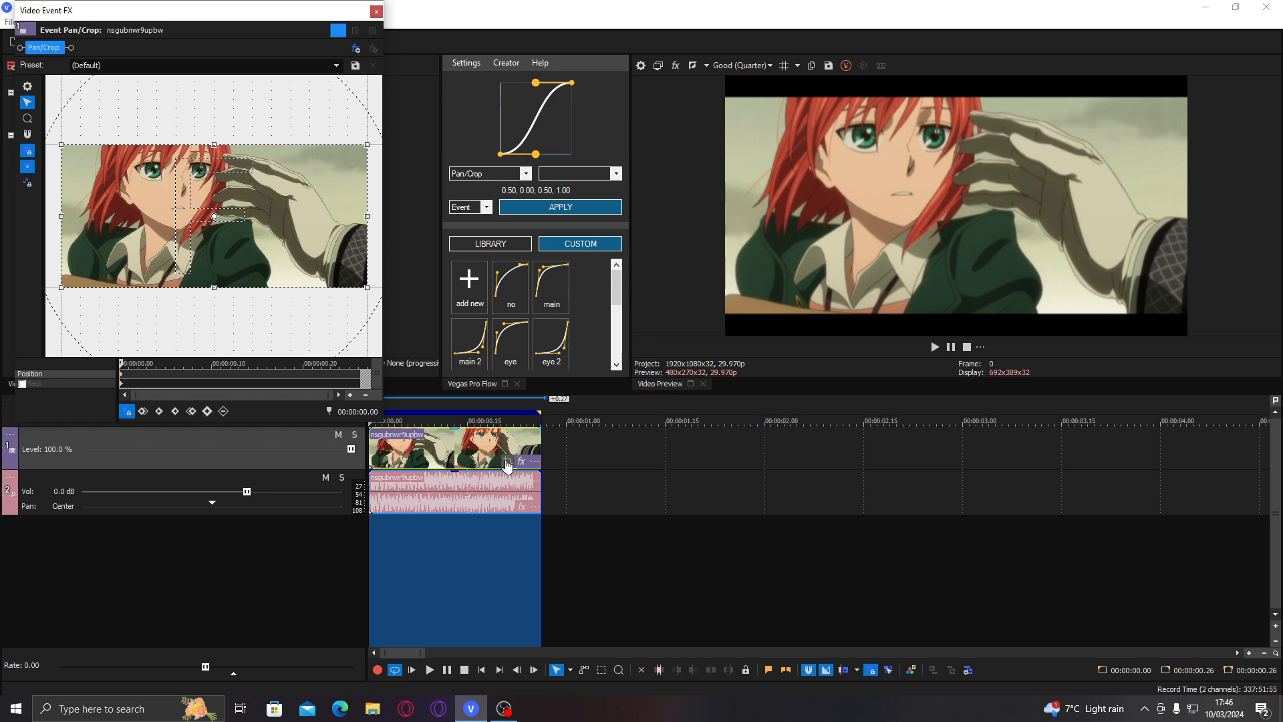
pyautogui.moveTo(213, 288); pyautogui.dragTo(215, 280)
pyautogui.rightClick(215, 280)
pyautogui.click(236, 287)
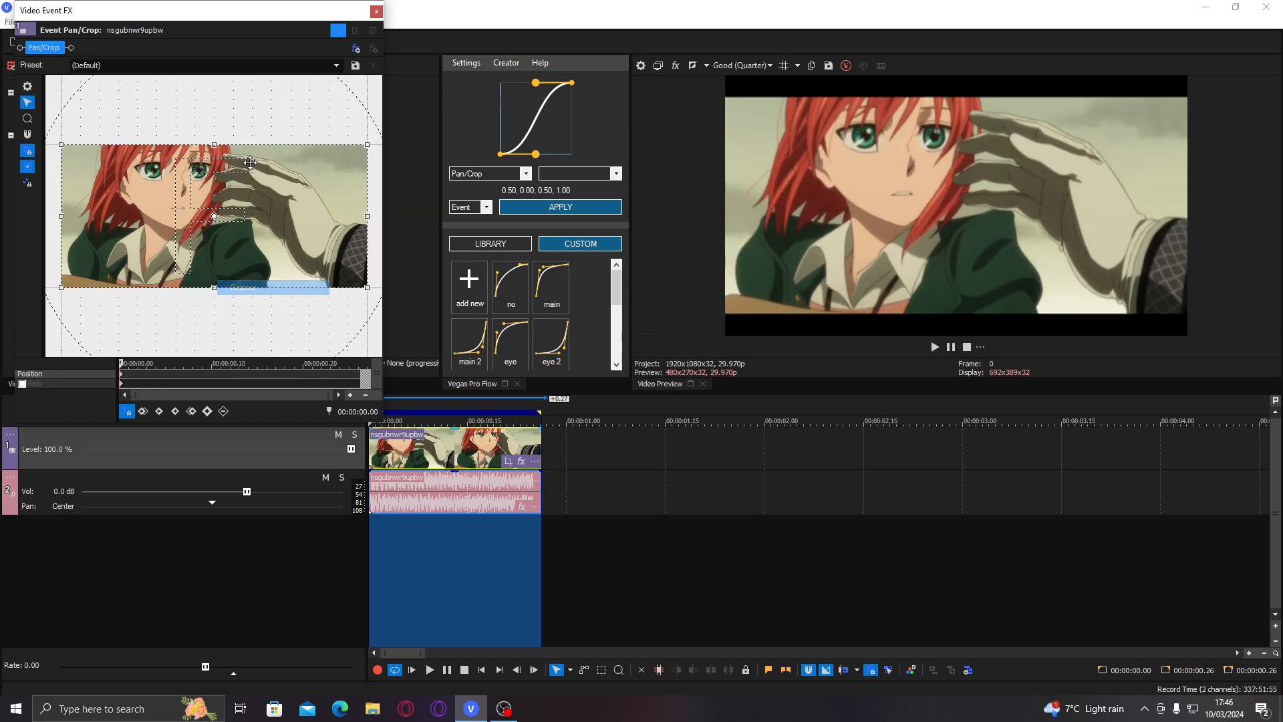
# Step: Try the 1:1 Square and 4:3 Standard TV aspect ratio presets on the clip's crop frame
pyautogui.click(336, 65)
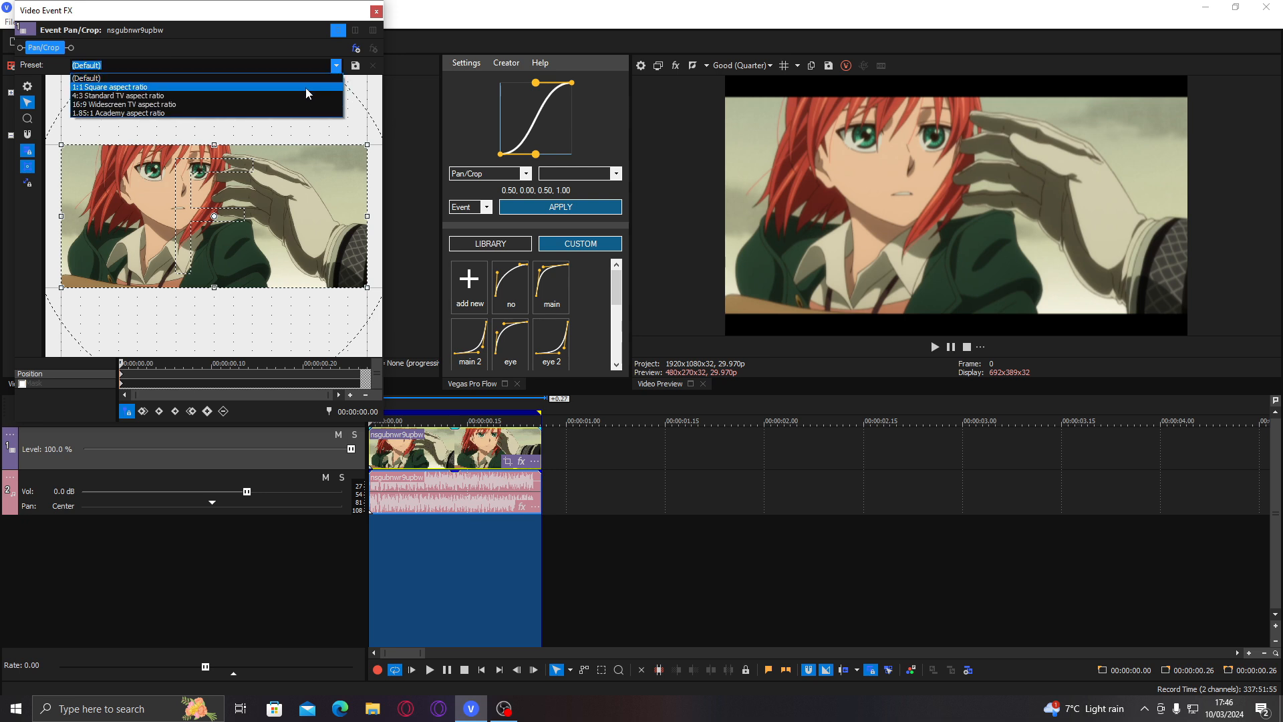
pyautogui.click(306, 86)
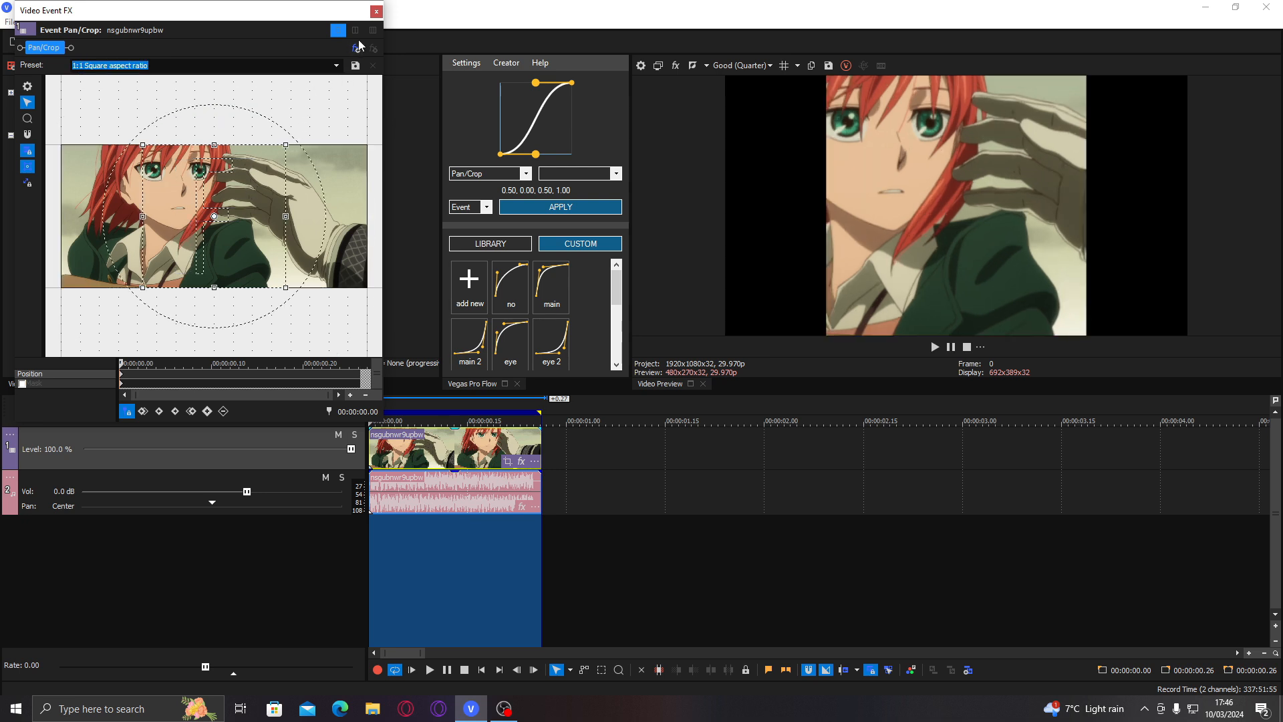
pyautogui.click(336, 65)
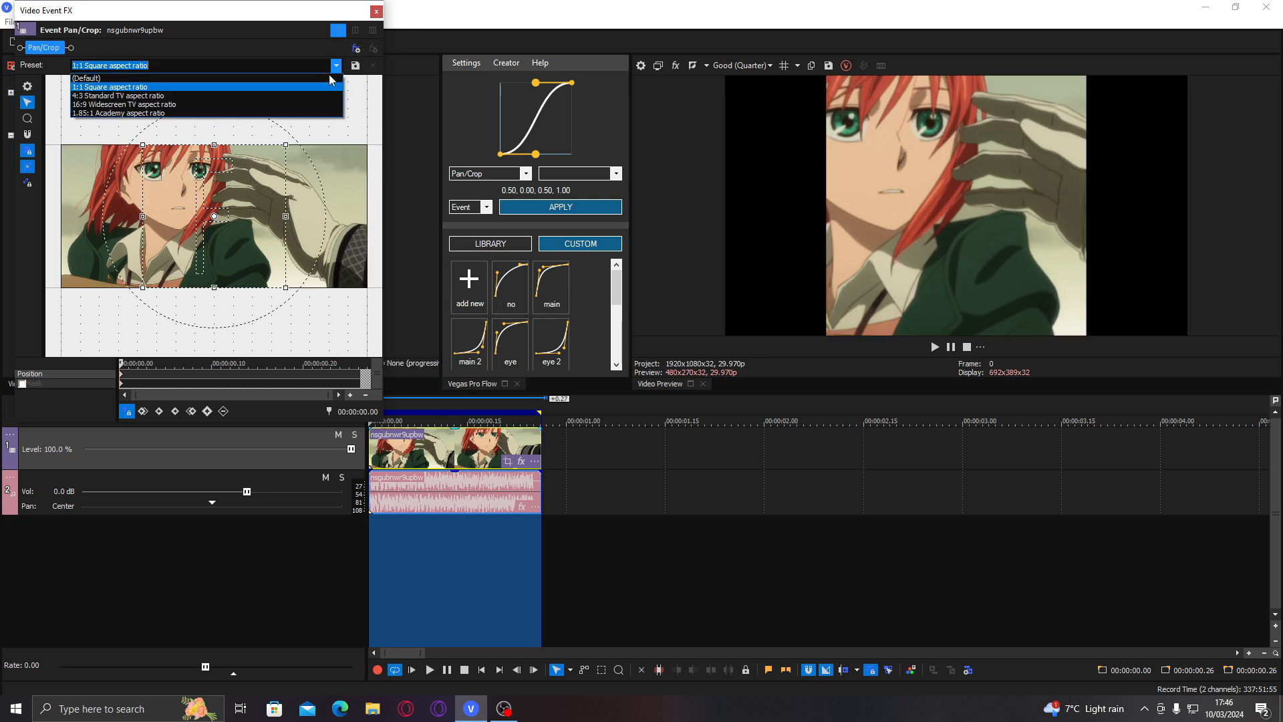
pyautogui.click(287, 96)
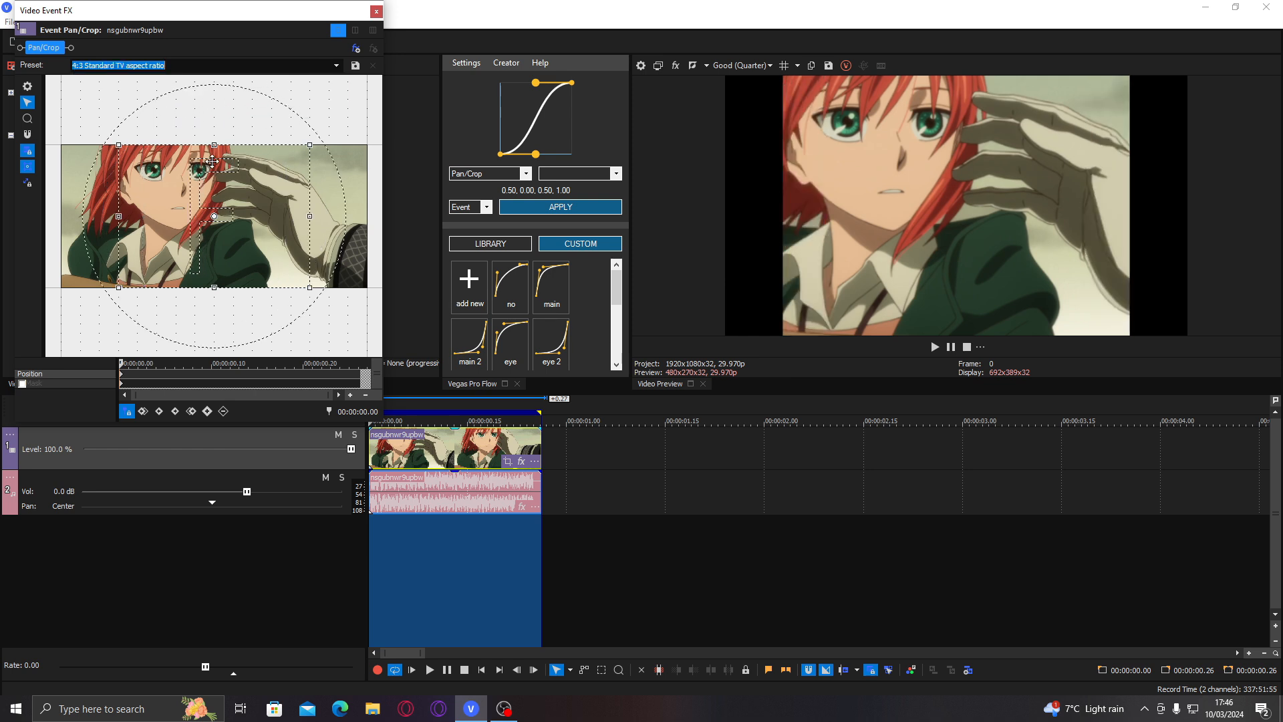
# Step: Apply the 16:9 Widescreen TV aspect ratio preset to the clip's crop frame and close the Video Event FX window
pyautogui.click(335, 68)
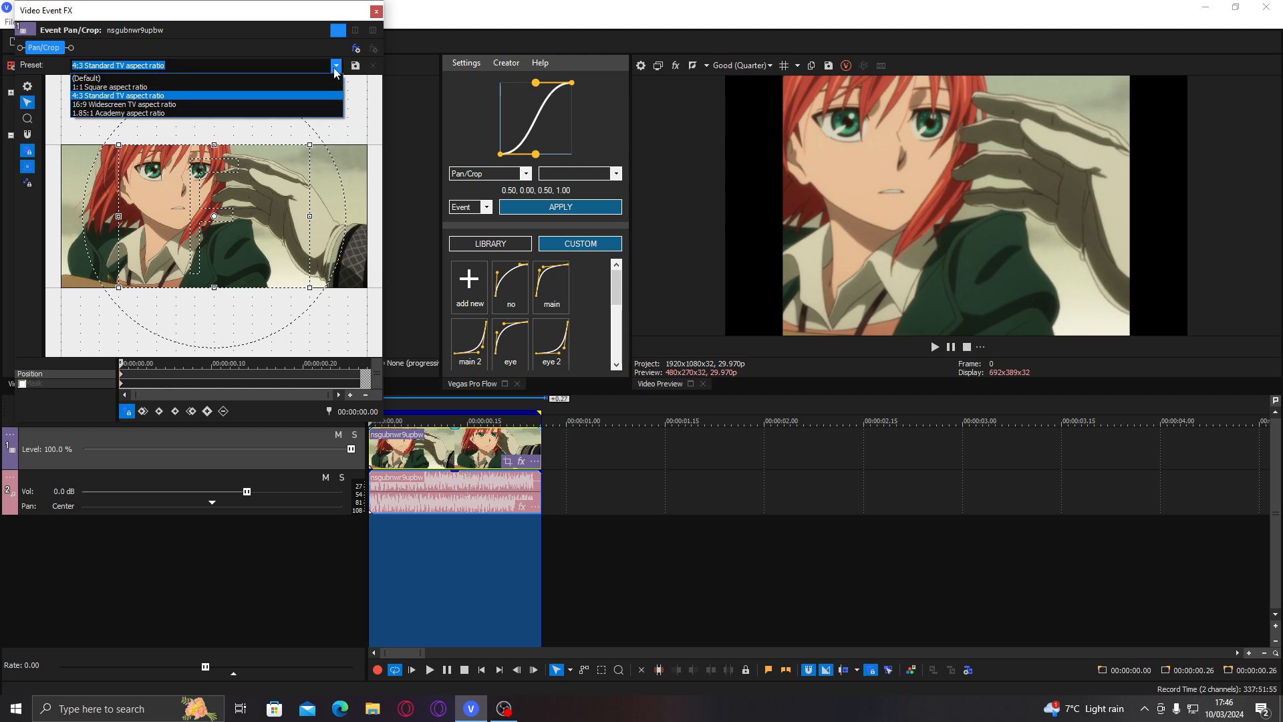
pyautogui.click(280, 105)
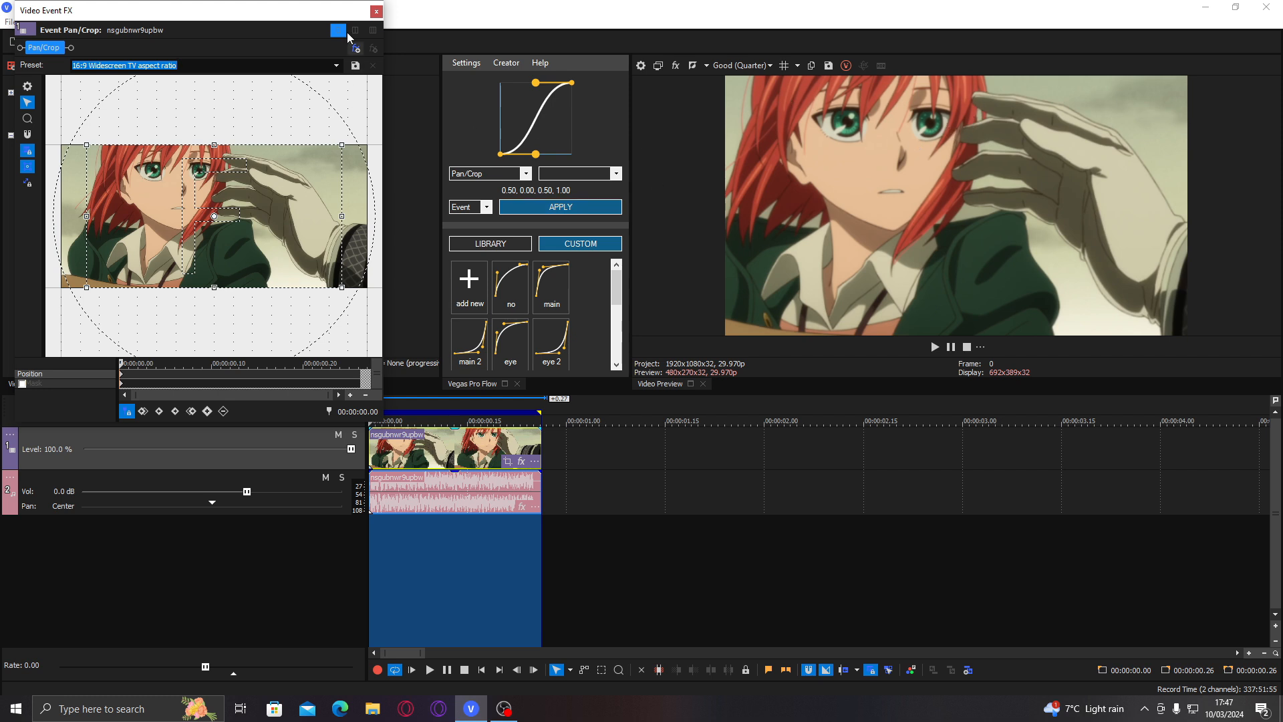
pyautogui.click(376, 11)
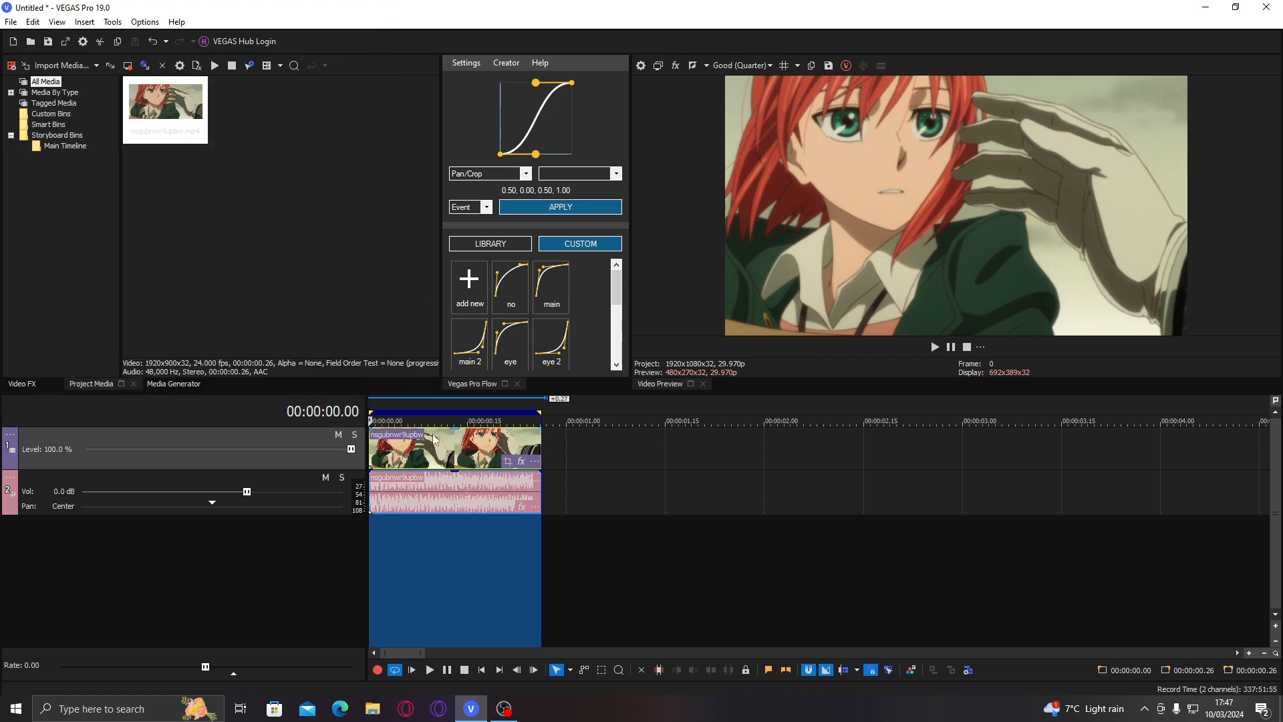
# Step: Reopen Event Pan/Crop for the clip, scrub through its keyframe timeline, toggle Sync Cursor, and close the window
pyautogui.click(473, 442)
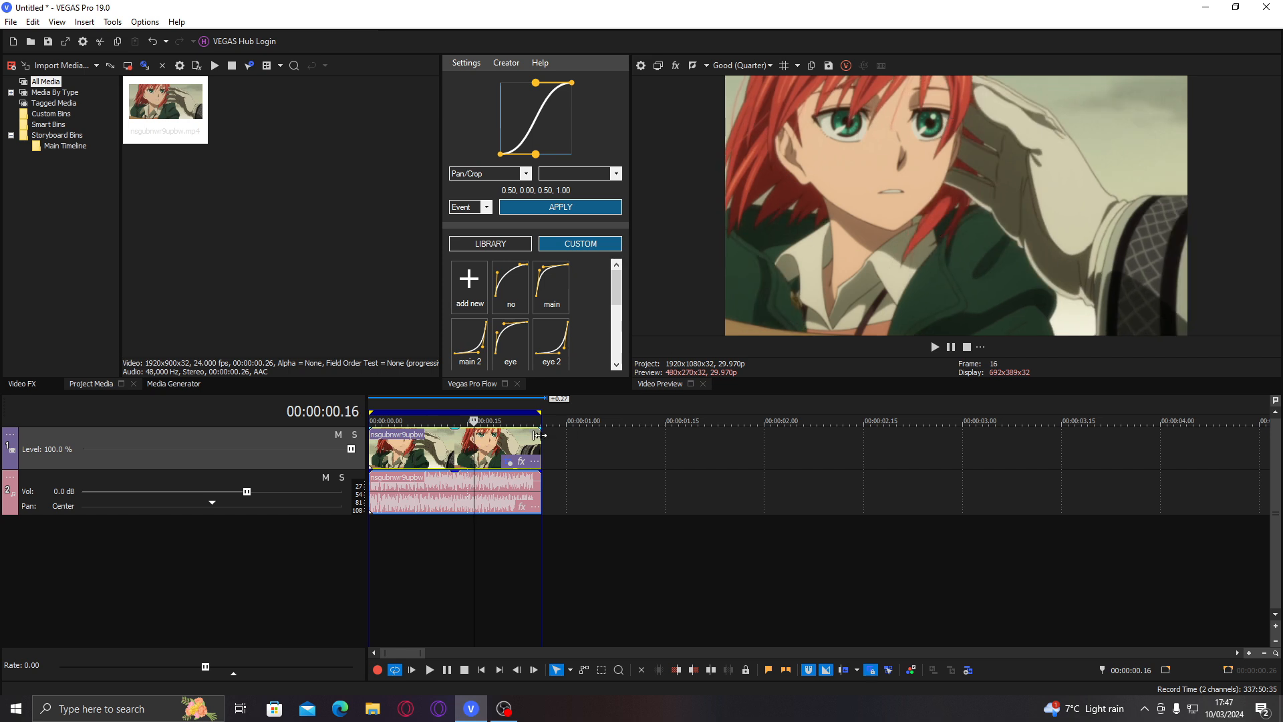
pyautogui.click(510, 462)
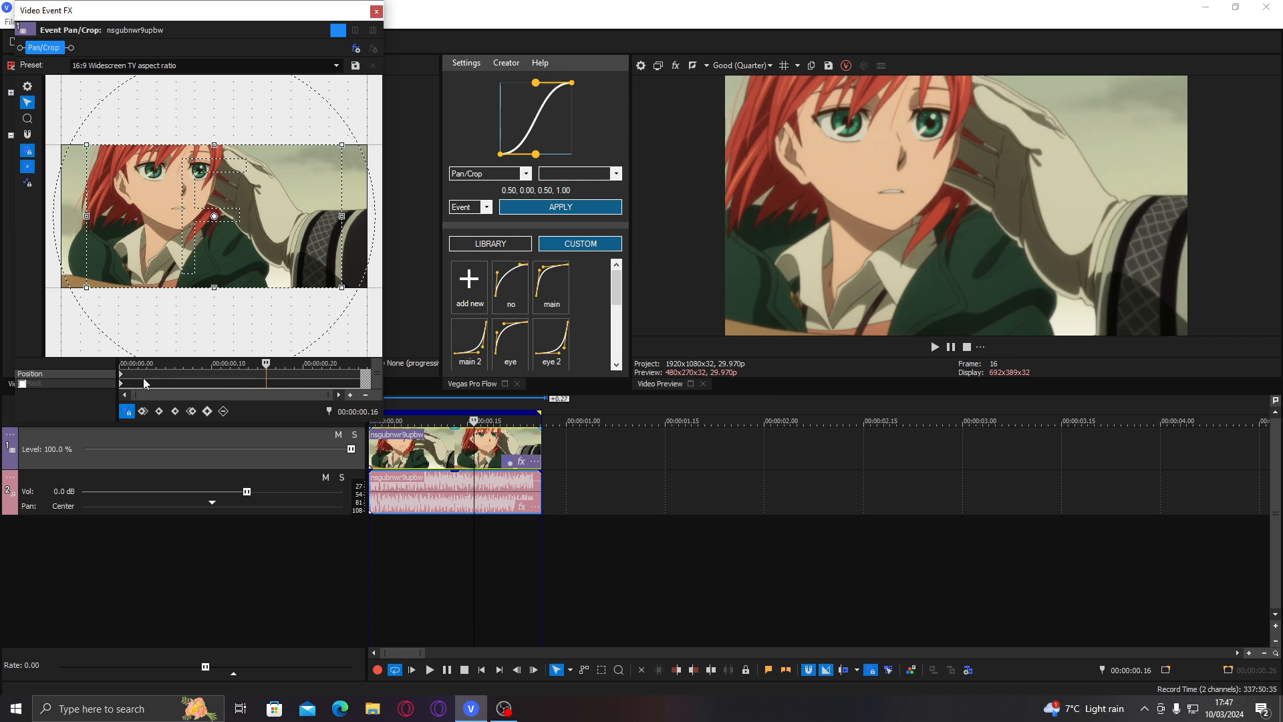
pyautogui.click(136, 376)
pyautogui.moveTo(134, 374); pyautogui.dragTo(217, 371)
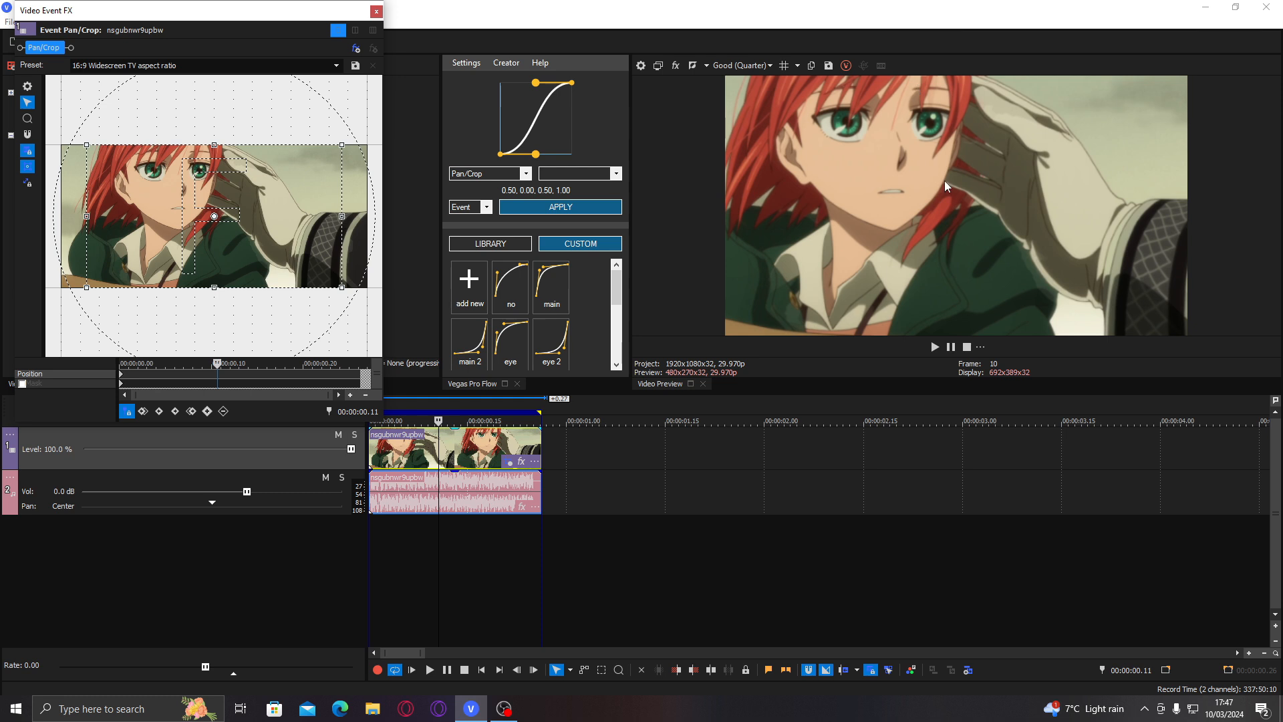
pyautogui.press('Left')
pyautogui.press('Left')
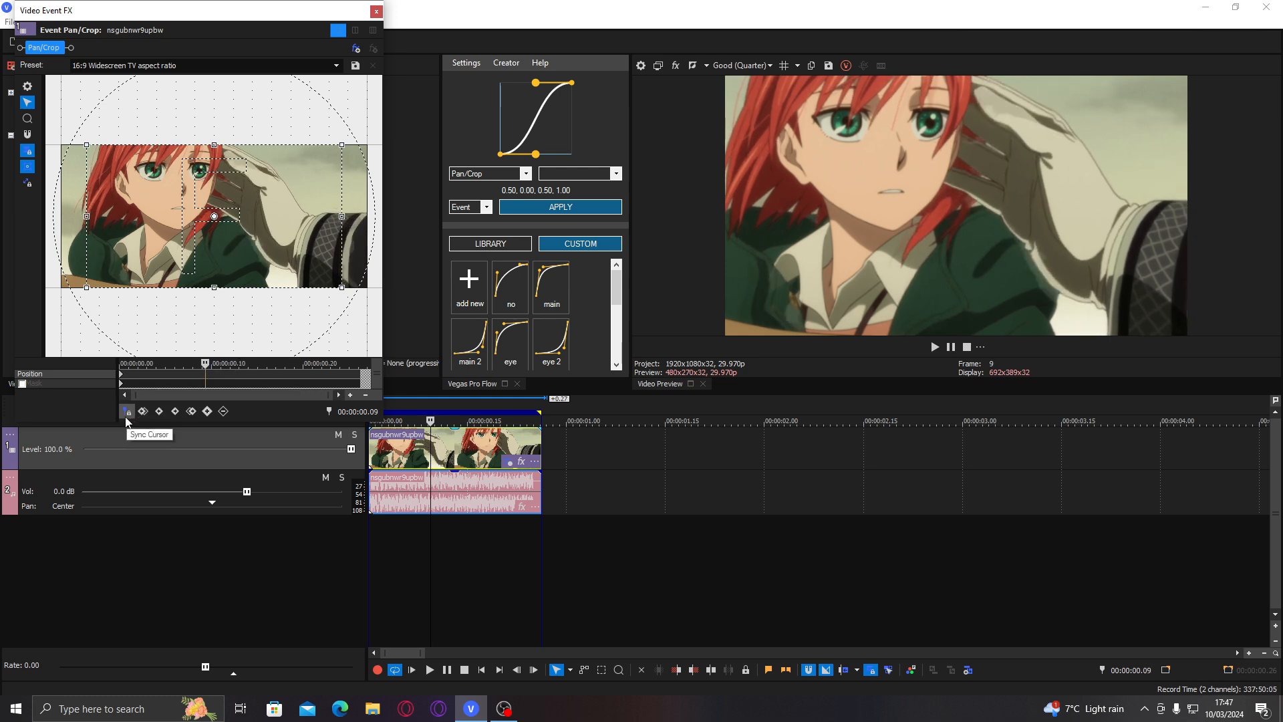
pyautogui.click(126, 411)
pyautogui.click(377, 11)
# Step: Ungroup the clip's audio from its video and test moving it separately onto a new audio track
pyautogui.click(447, 441)
pyautogui.click(473, 444)
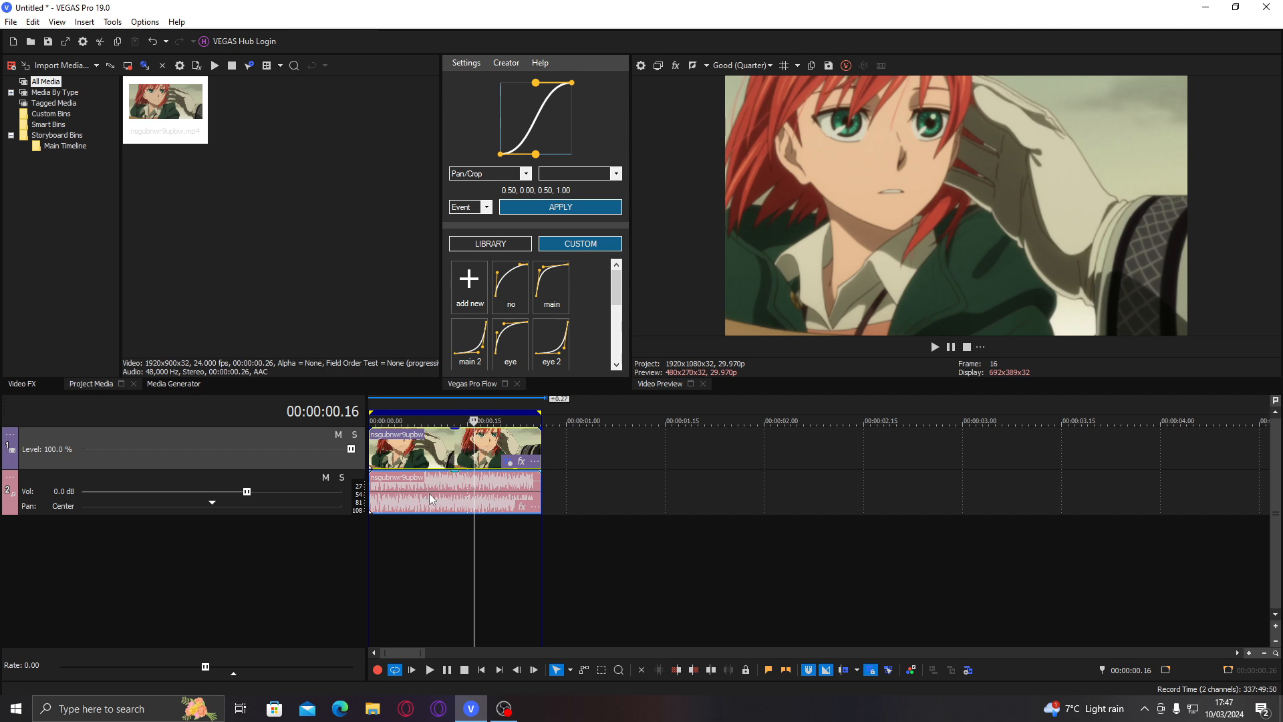
pyautogui.moveTo(427, 495)
pyautogui.mouseDown()
pyautogui.moveTo(423, 535)
pyautogui.moveTo(416, 495)
pyautogui.moveTo(594, 500)
pyautogui.moveTo(426, 495)
pyautogui.mouseUp()
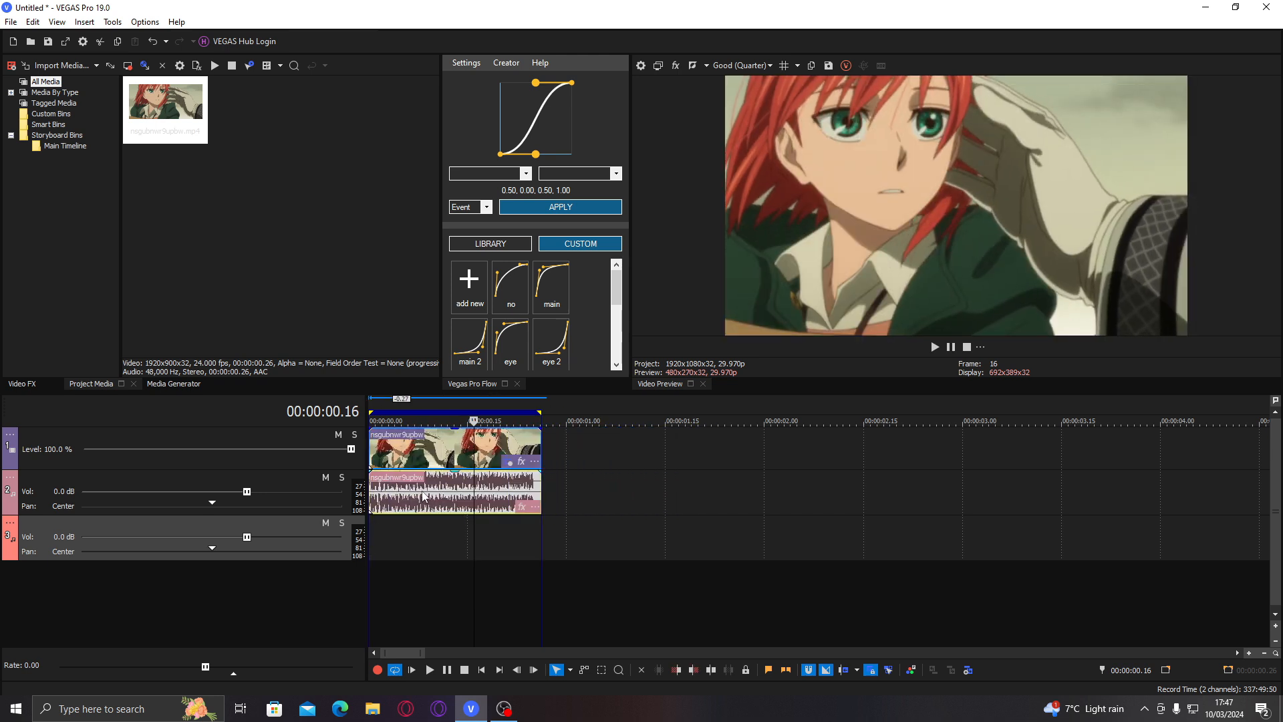
pyautogui.click(427, 493)
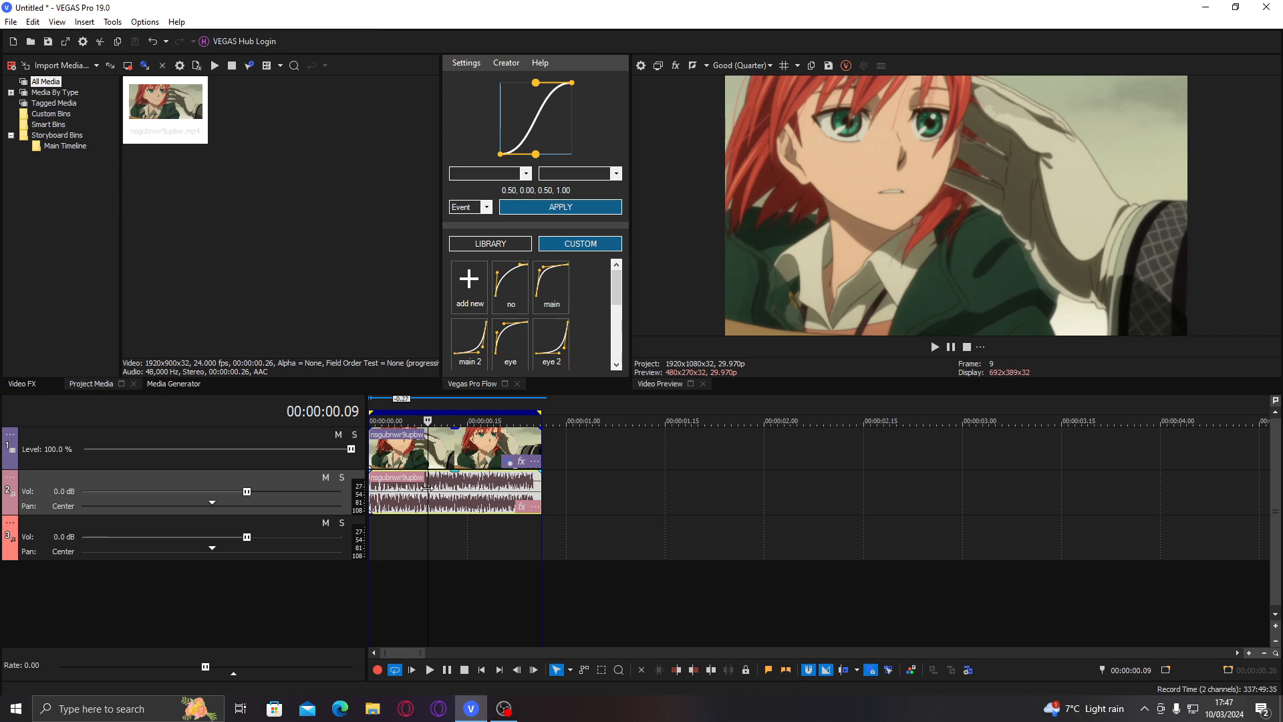
# Step: Try moving the audio event farther along onto the lower audio track, and undo the move
pyautogui.moveTo(473, 479)
pyautogui.mouseDown()
pyautogui.moveTo(752, 540)
pyautogui.moveTo(606, 500)
pyautogui.moveTo(479, 500)
pyautogui.mouseUp()
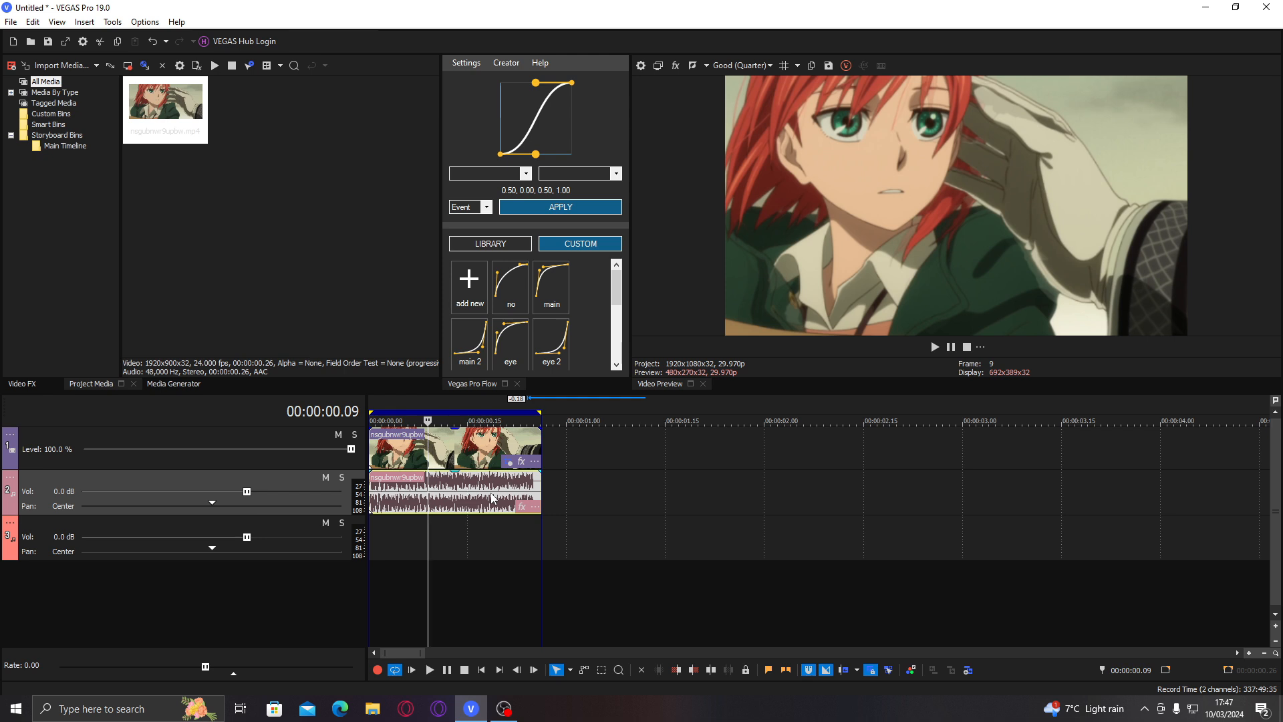
pyautogui.hotkey('ctrl', 'z')
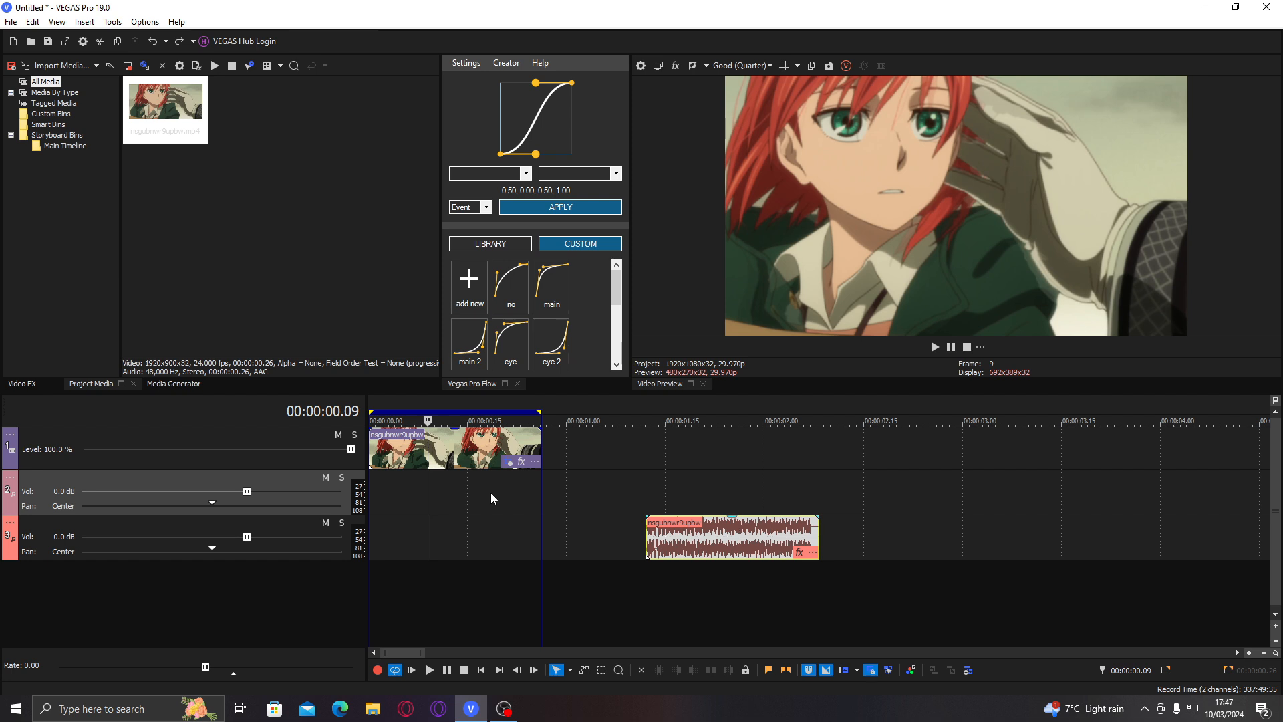
pyautogui.hotkey('ctrl', 'z')
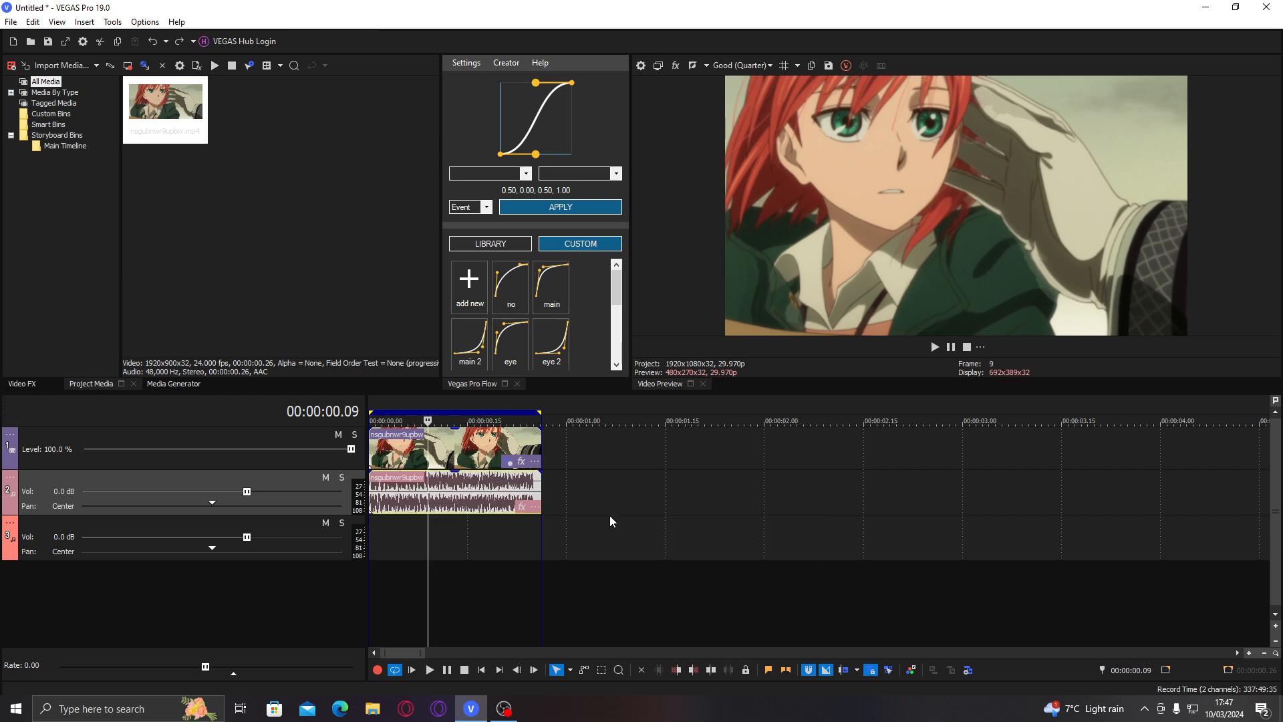
# Step: Cut the ungrouped audio event out of the timeline, keeping only the video event
pyautogui.click(441, 489)
pyautogui.scroll(1, 441, 489)
pyautogui.moveTo(441, 489)
pyautogui.mouseDown()
pyautogui.moveTo(668, 489)
pyautogui.moveTo(417, 487)
pyautogui.mouseUp()
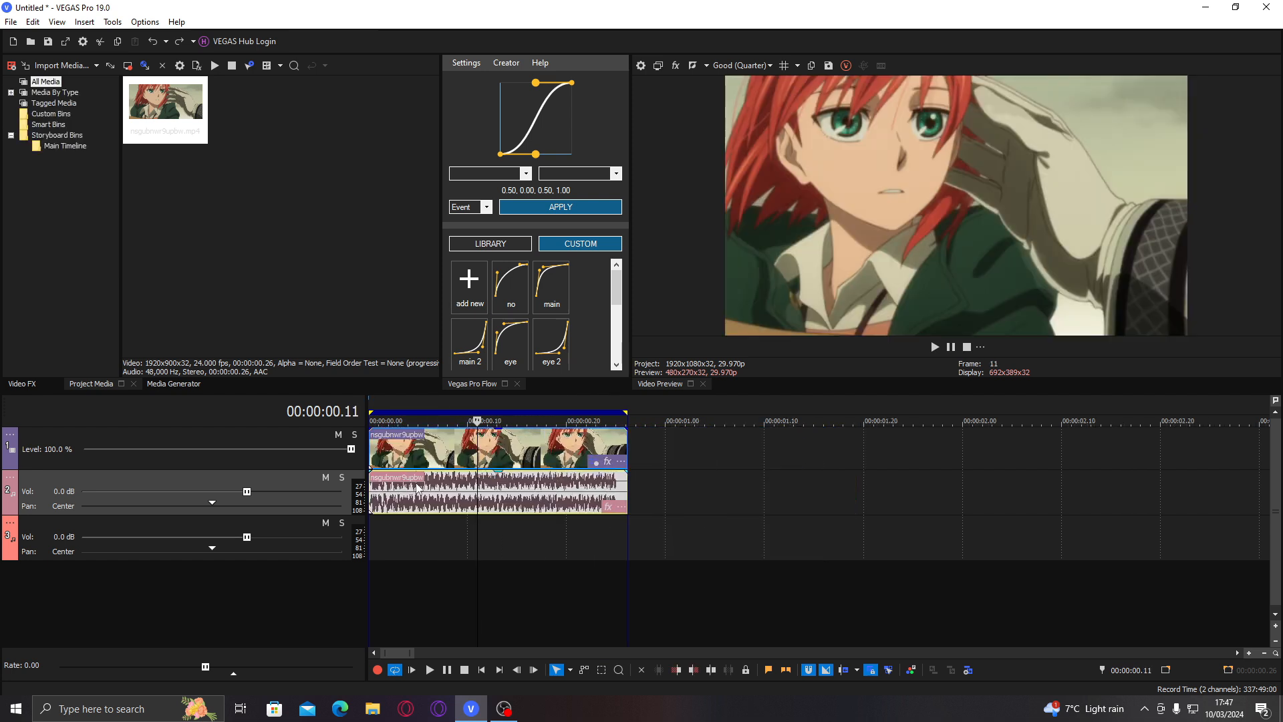
pyautogui.click(462, 488)
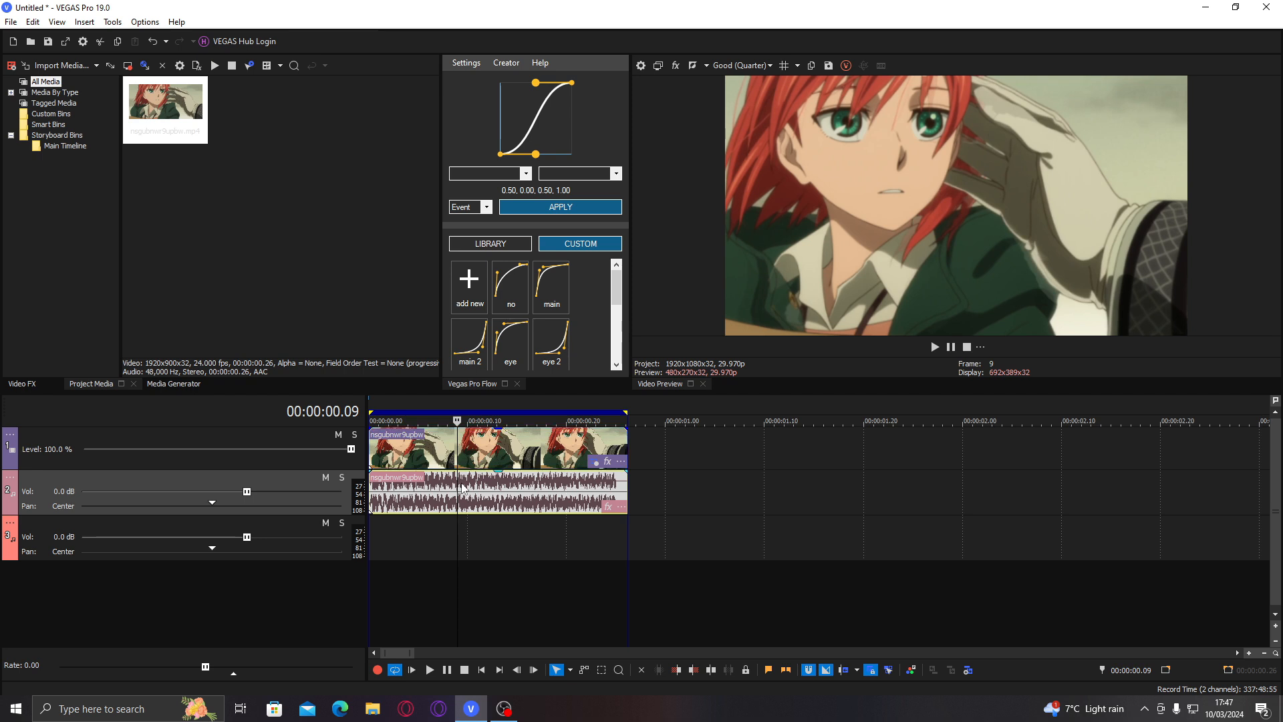
pyautogui.click(517, 489)
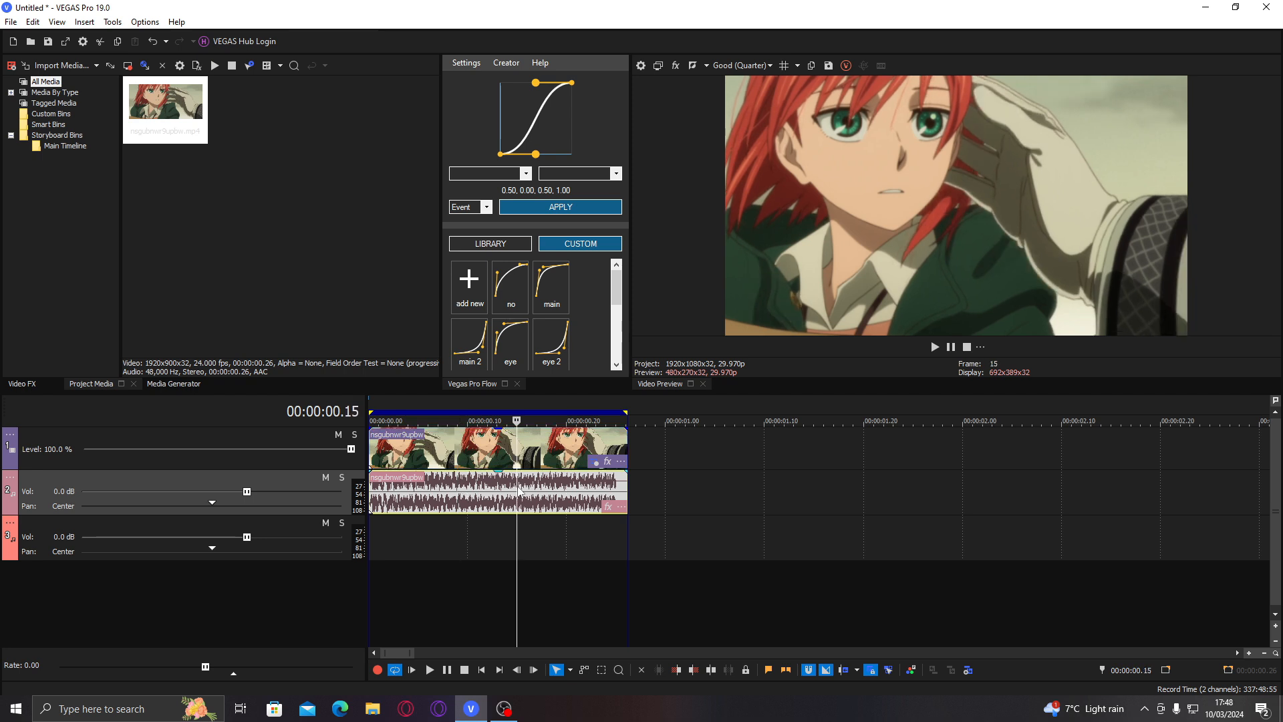
pyautogui.rightClick(467, 504)
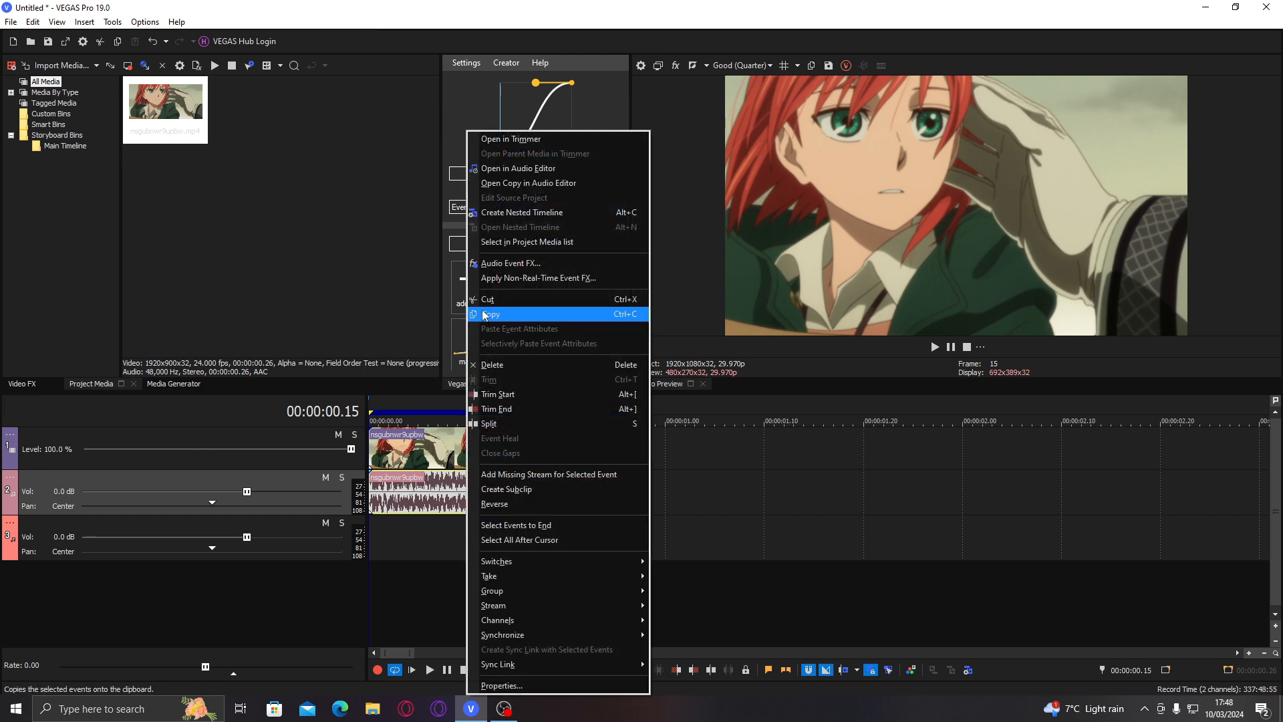
pyautogui.click(417, 494)
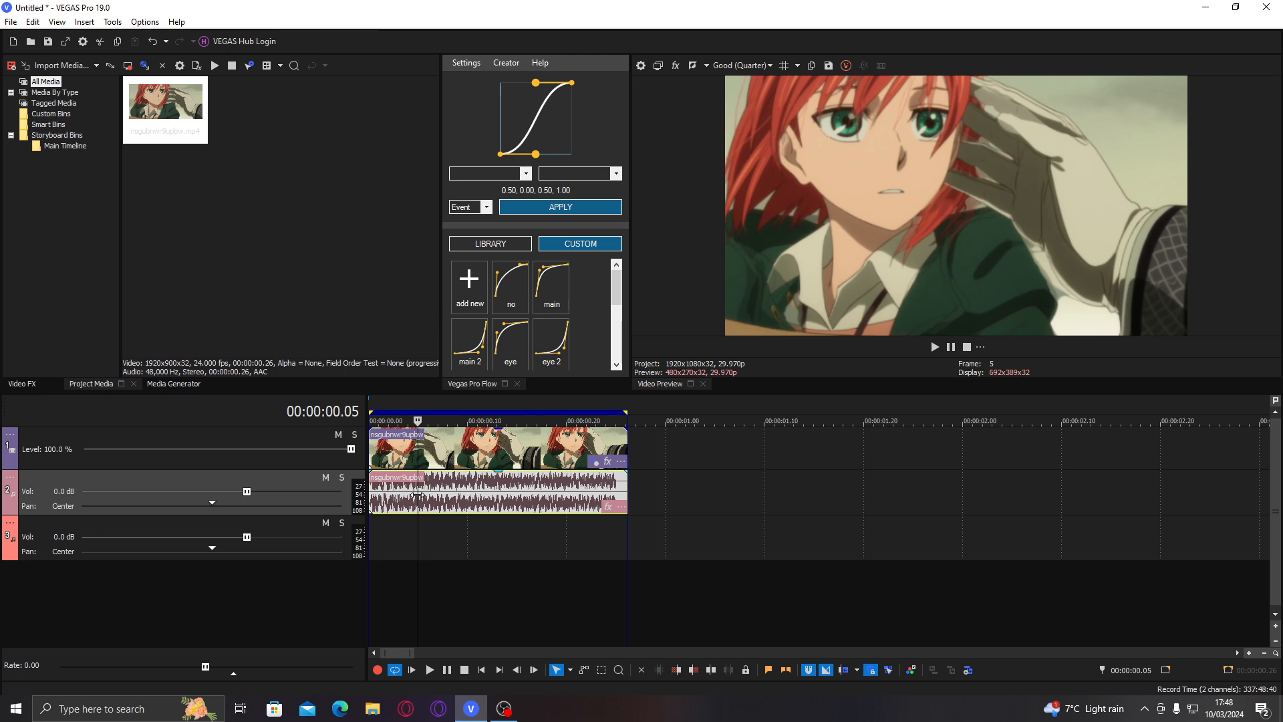
pyautogui.hotkey('ctrl', 'x')
pyautogui.click(488, 479)
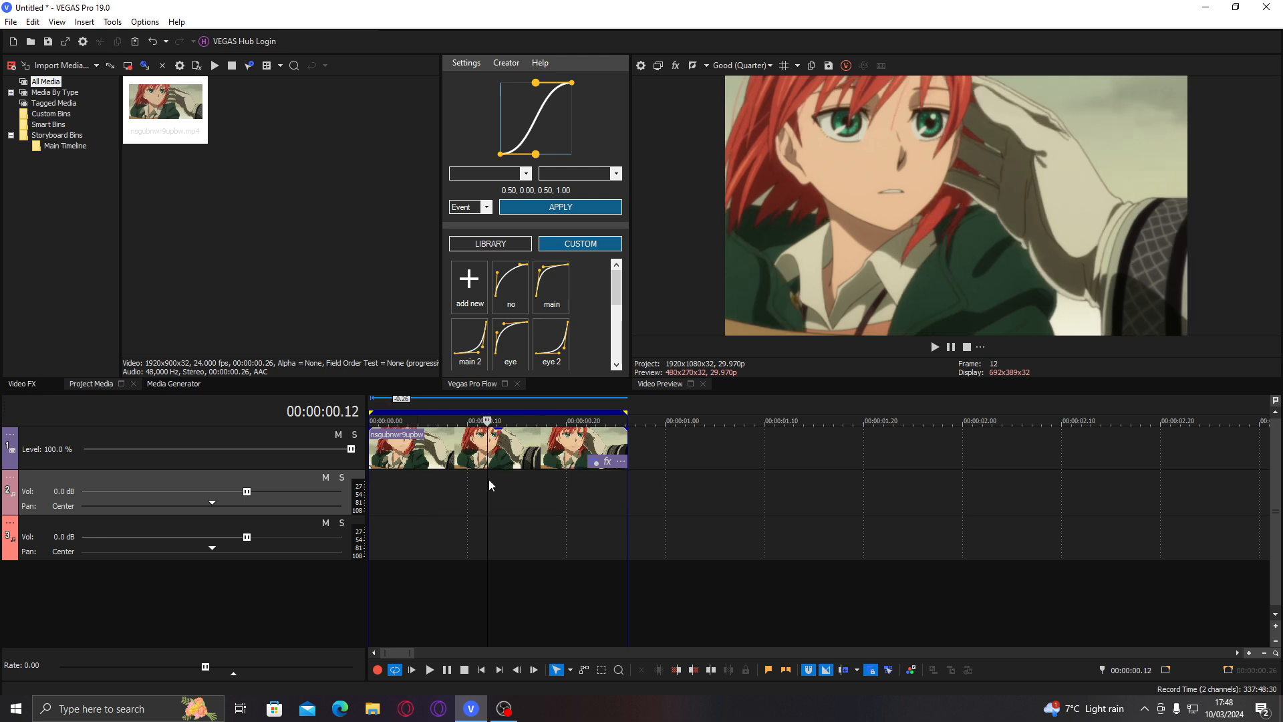
# Step: Split the video event at 00:00:00.11
pyautogui.click(468, 451)
pyautogui.scroll(3, 468, 451)
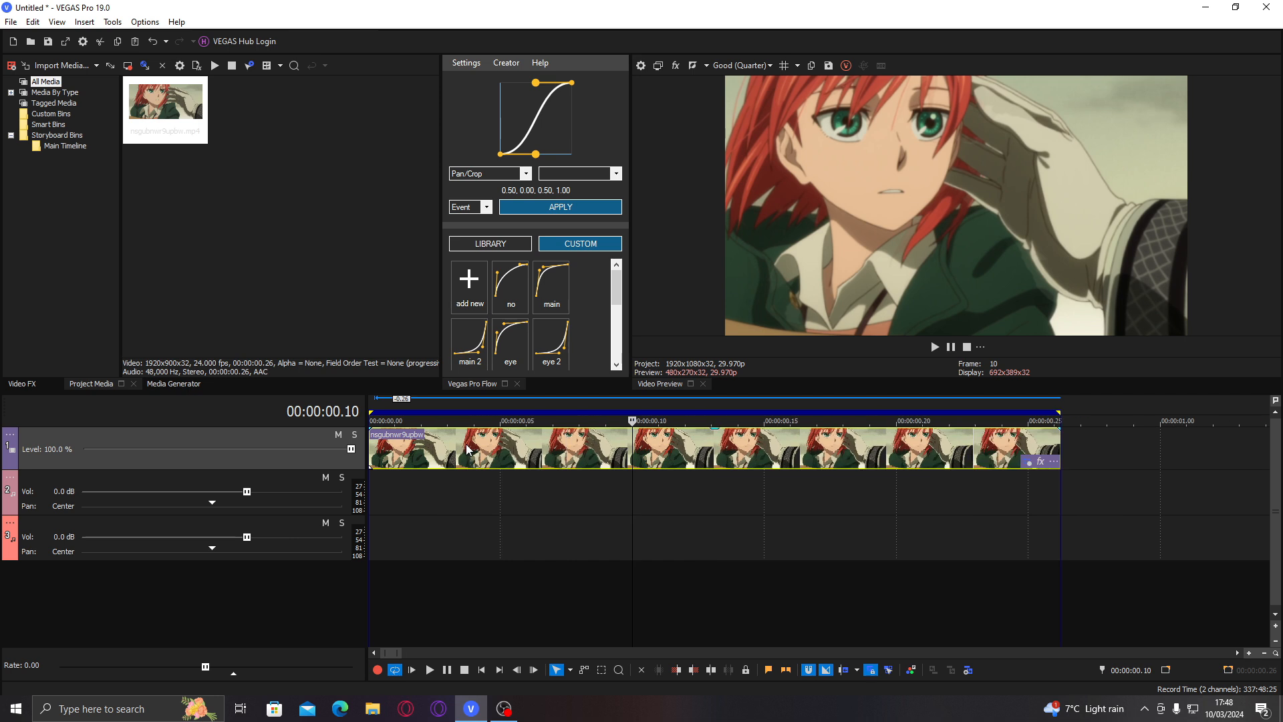
pyautogui.click(660, 457)
pyautogui.press('s')
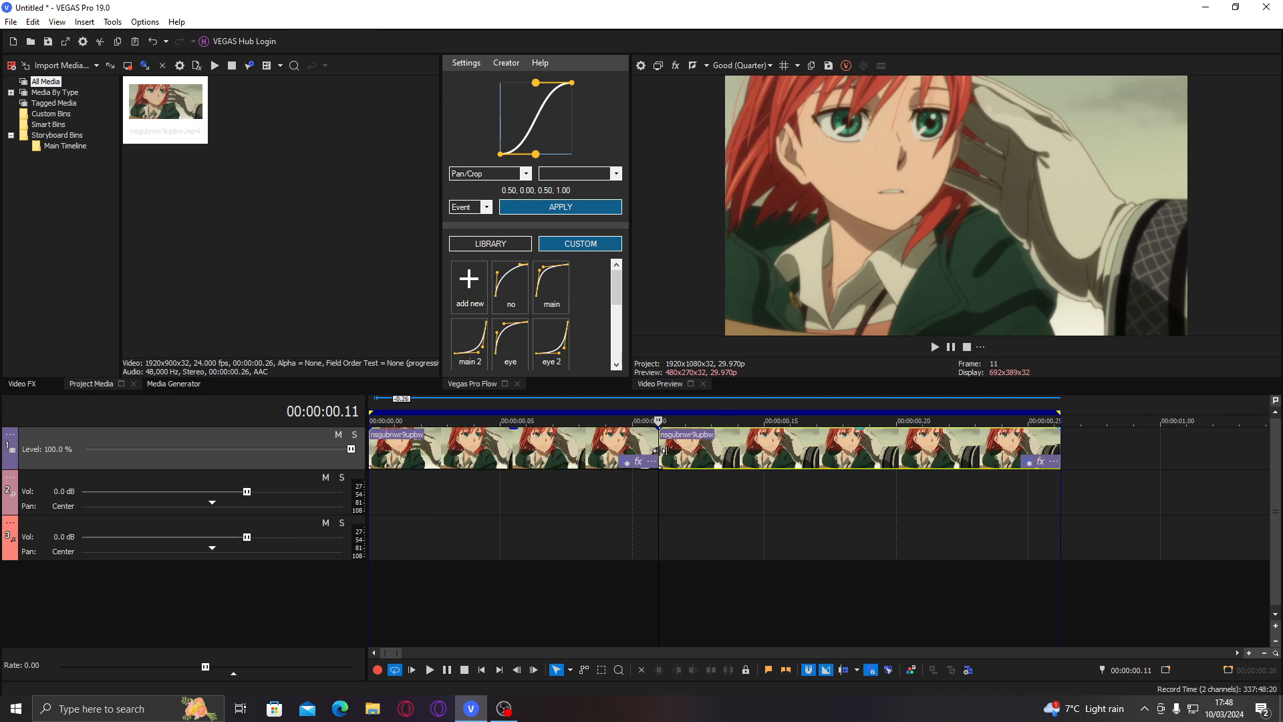
# Step: Place a marker on the split at 00:00:00.11, then try shifting the second segment and undo that shift
pyautogui.click(606, 500)
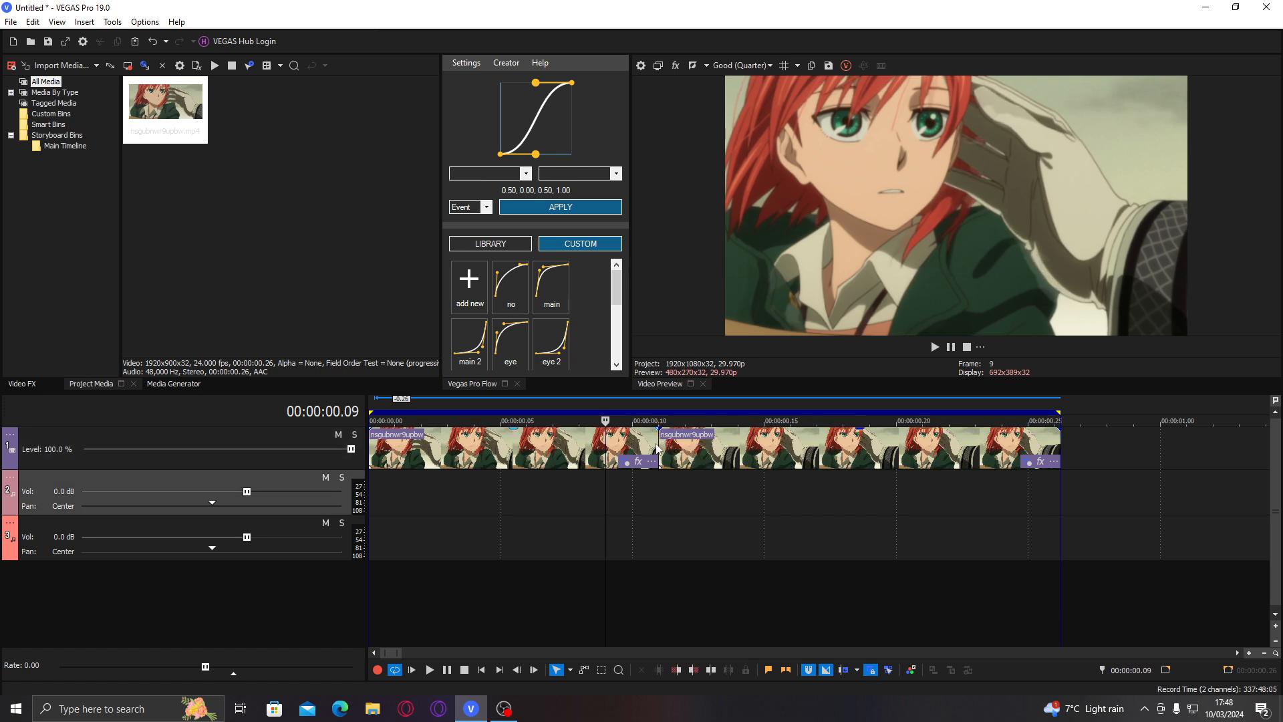
pyautogui.click(658, 444)
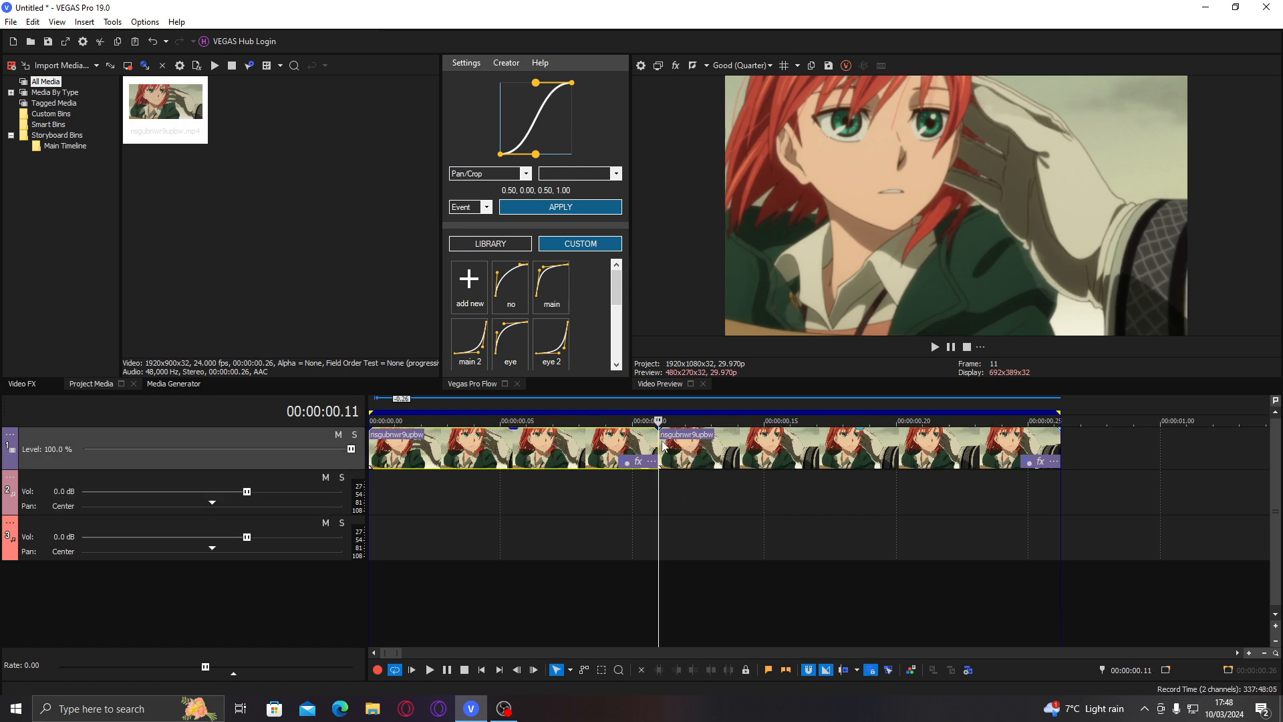
pyautogui.press('m')
pyautogui.moveTo(664, 446); pyautogui.dragTo(720, 451)
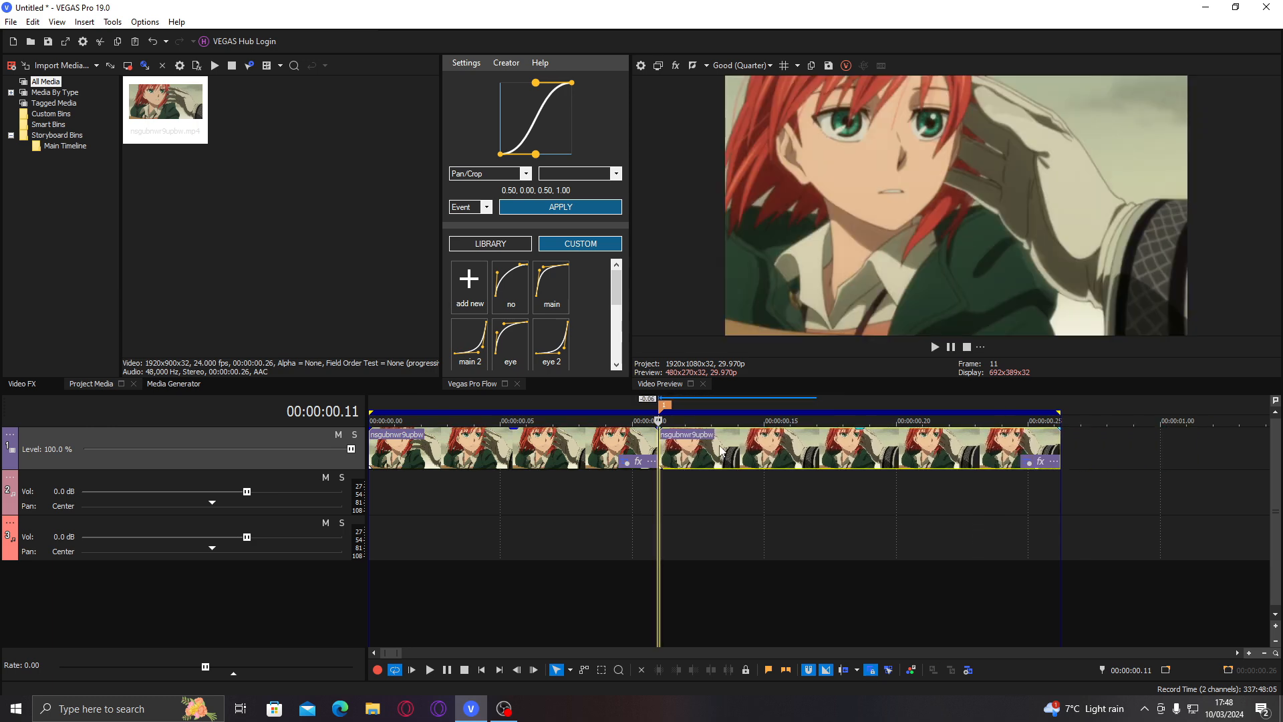
pyautogui.hotkey('ctrl', 'z')
pyautogui.hotkey('ctrl', 'z')
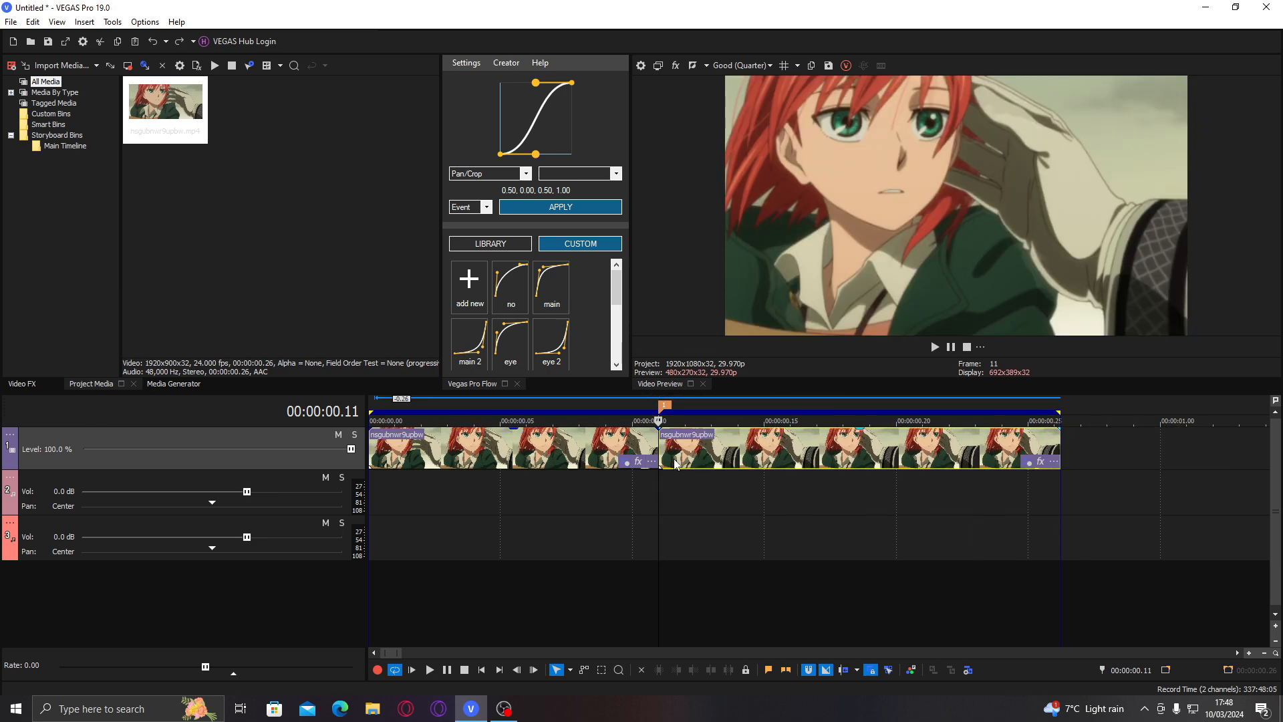
# Step: Split the second video segment at 00:00:00.20 and place a marker on the cut
pyautogui.click(609, 450)
pyautogui.click(710, 449)
pyautogui.click(826, 449)
pyautogui.click(907, 441)
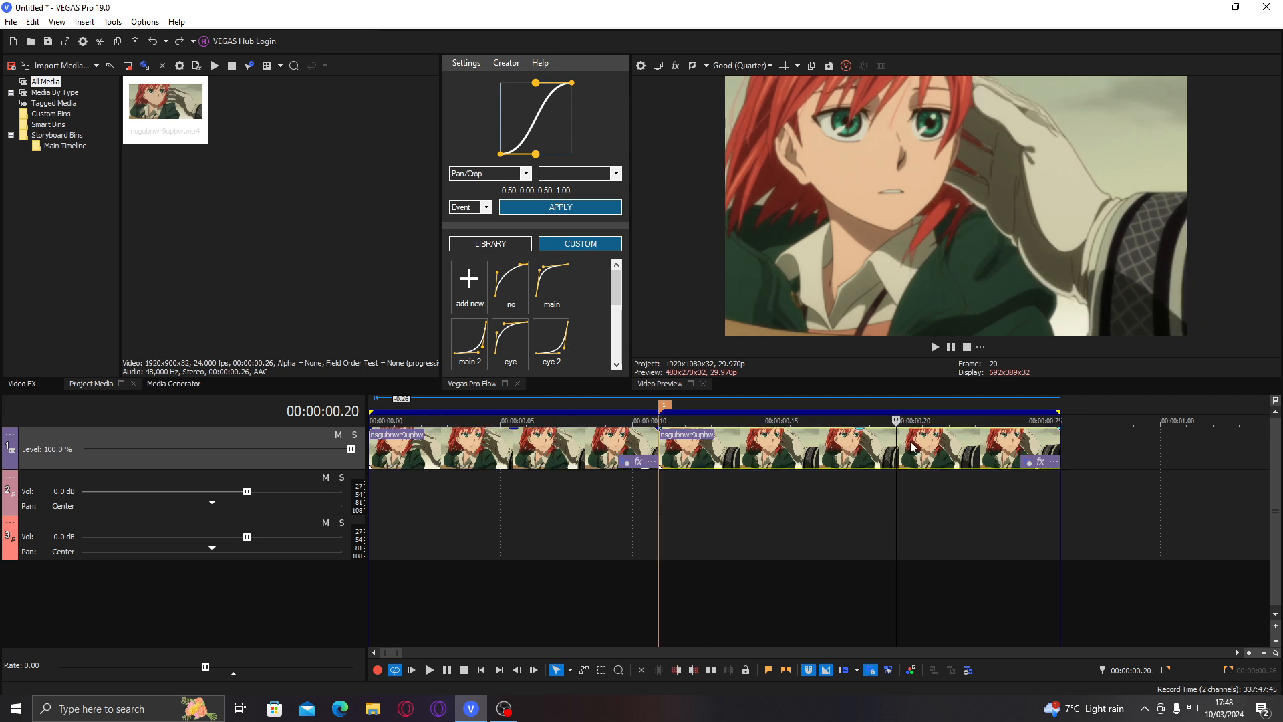
pyautogui.press('s')
pyautogui.press('m')
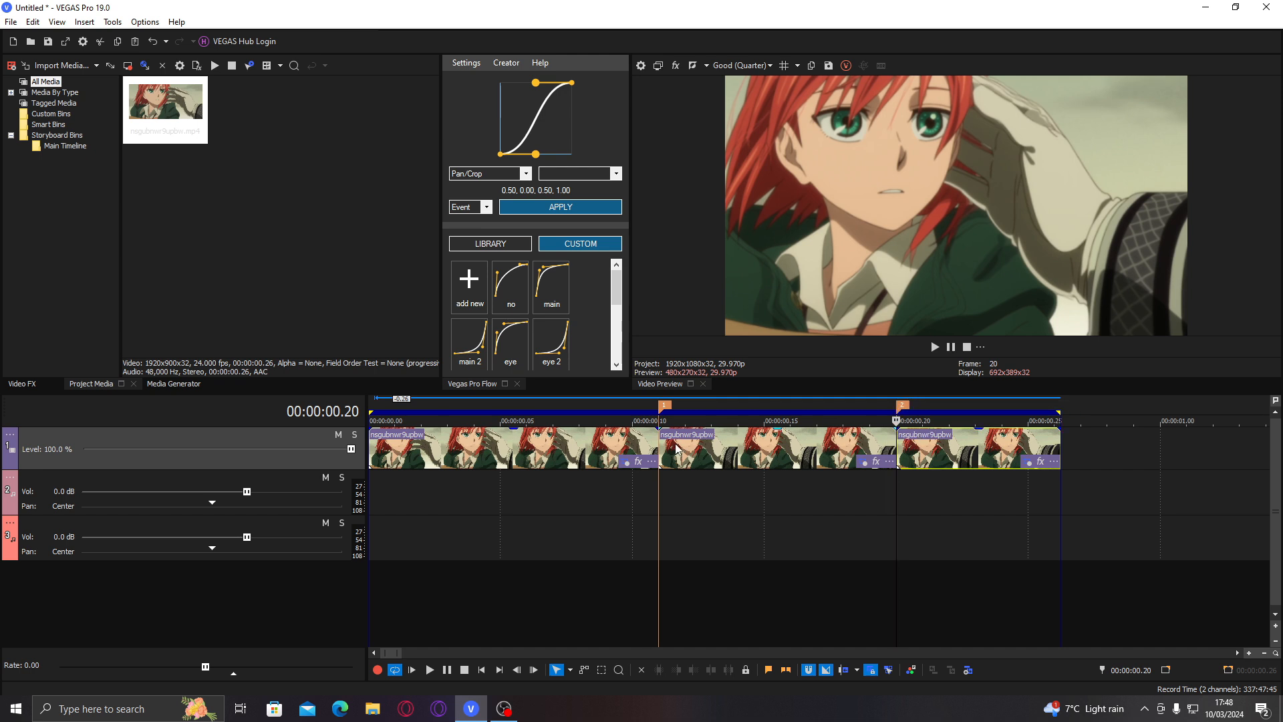
# Step: Select the whole range of video segments from the third to the first, then reduce the selection to the first segment
pyautogui.click(974, 443)
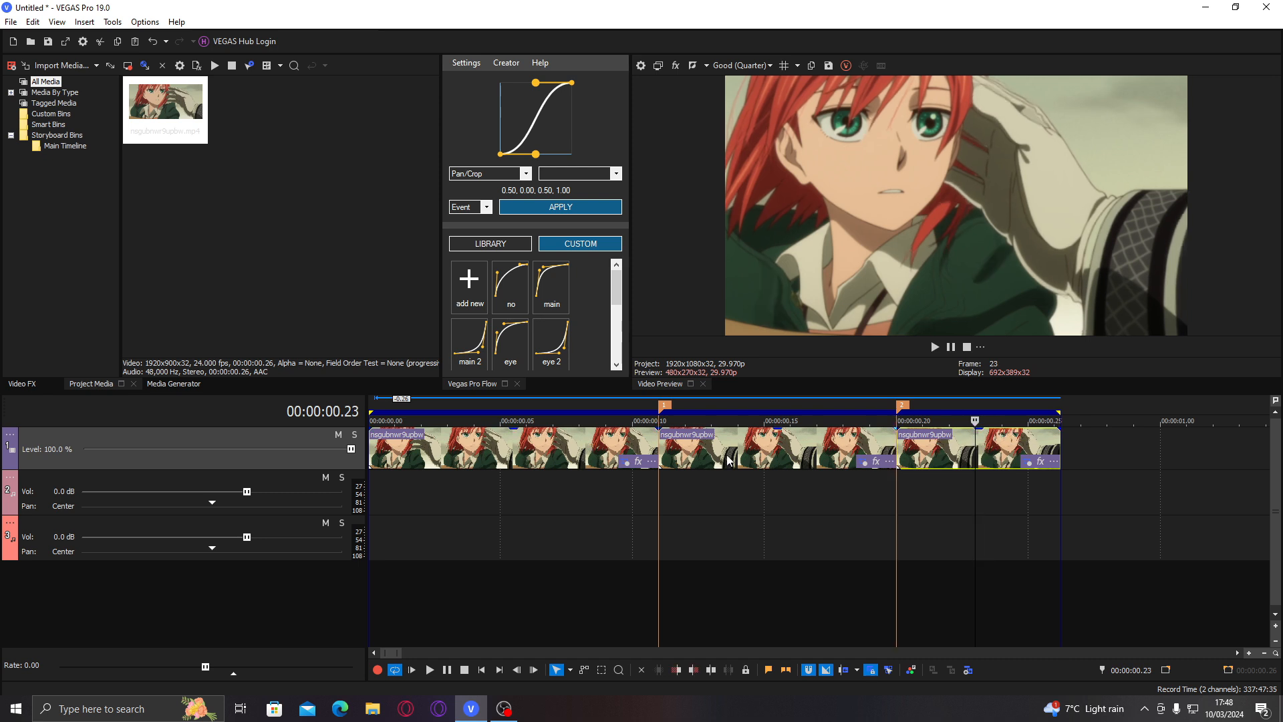
pyautogui.keyDown('shift'); pyautogui.click(444, 441); pyautogui.keyUp('shift')
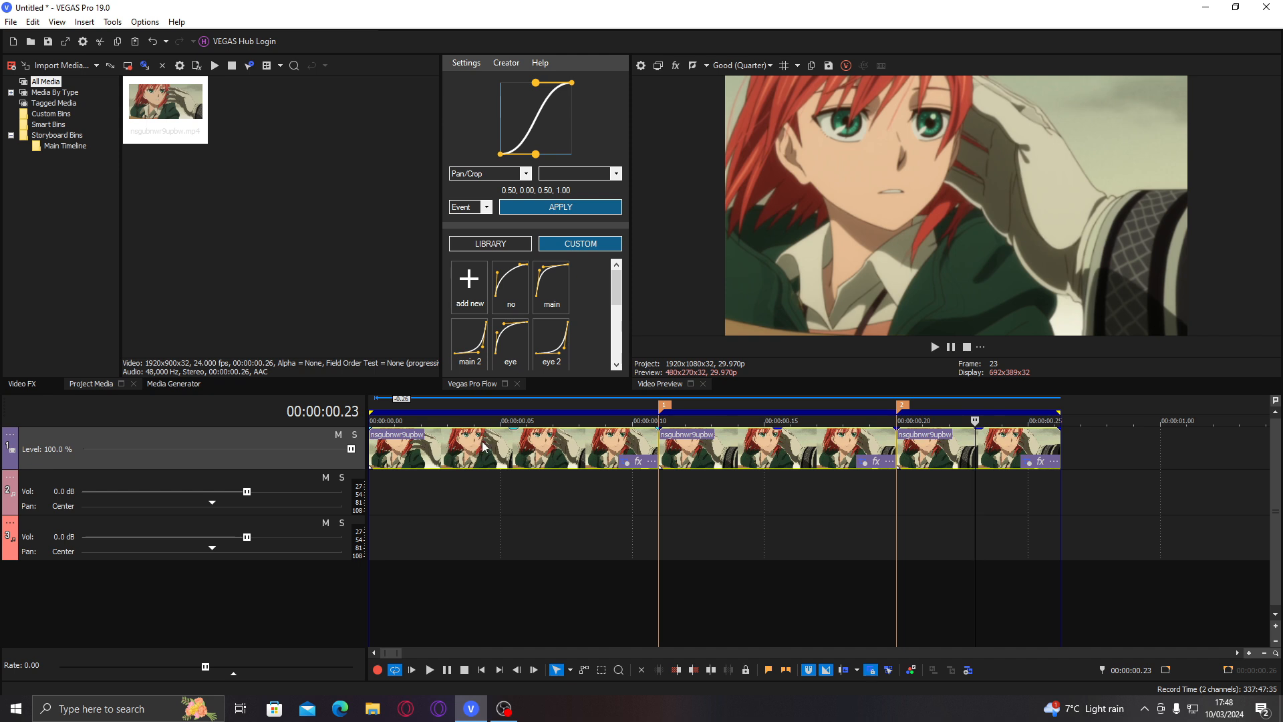
pyautogui.click(525, 447)
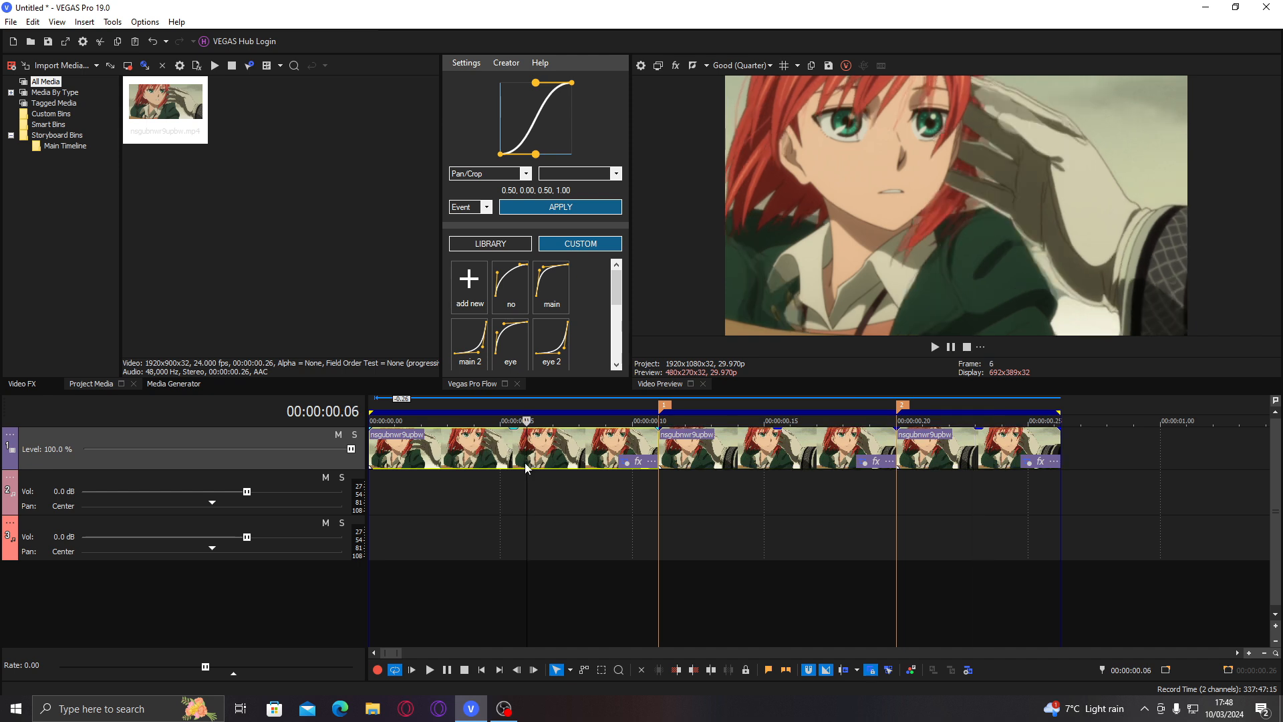
# Step: Box-select all three video segments with the Selection Edit tool, then return to the Normal Edit tool and clear the selection
pyautogui.click(601, 670)
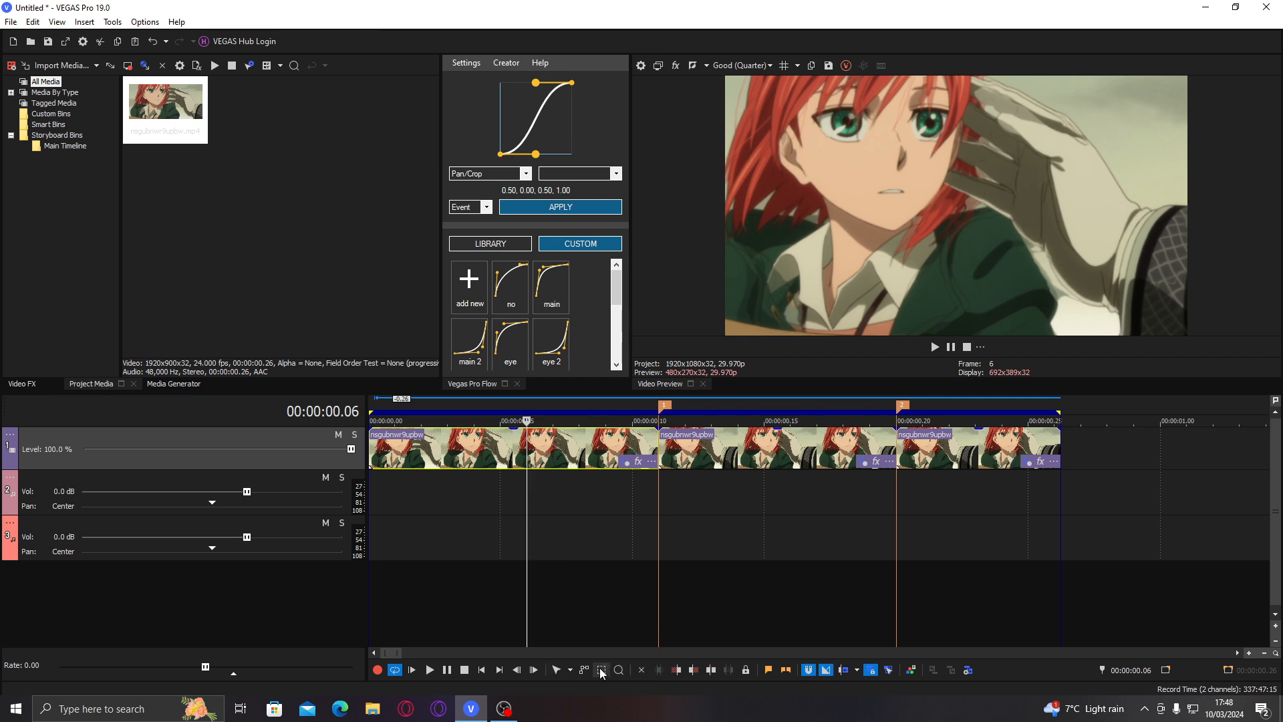
pyautogui.moveTo(1121, 432); pyautogui.dragTo(418, 460)
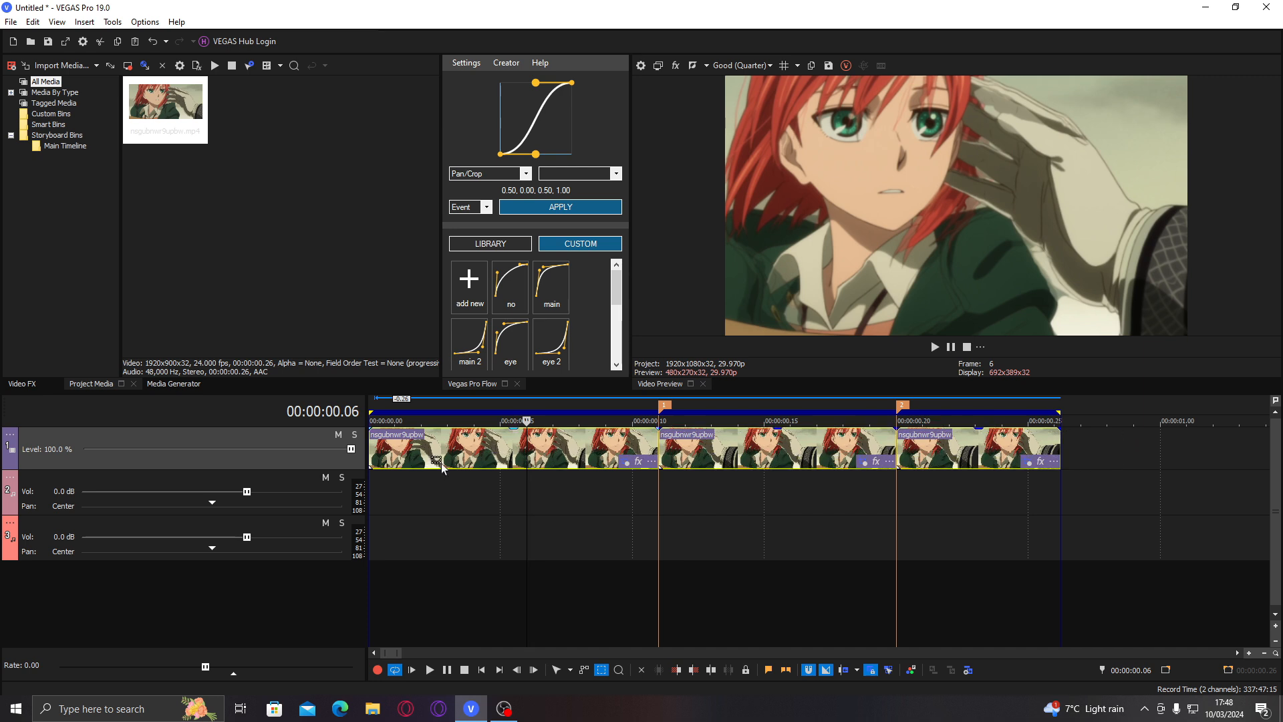
pyautogui.click(559, 670)
pyautogui.click(664, 534)
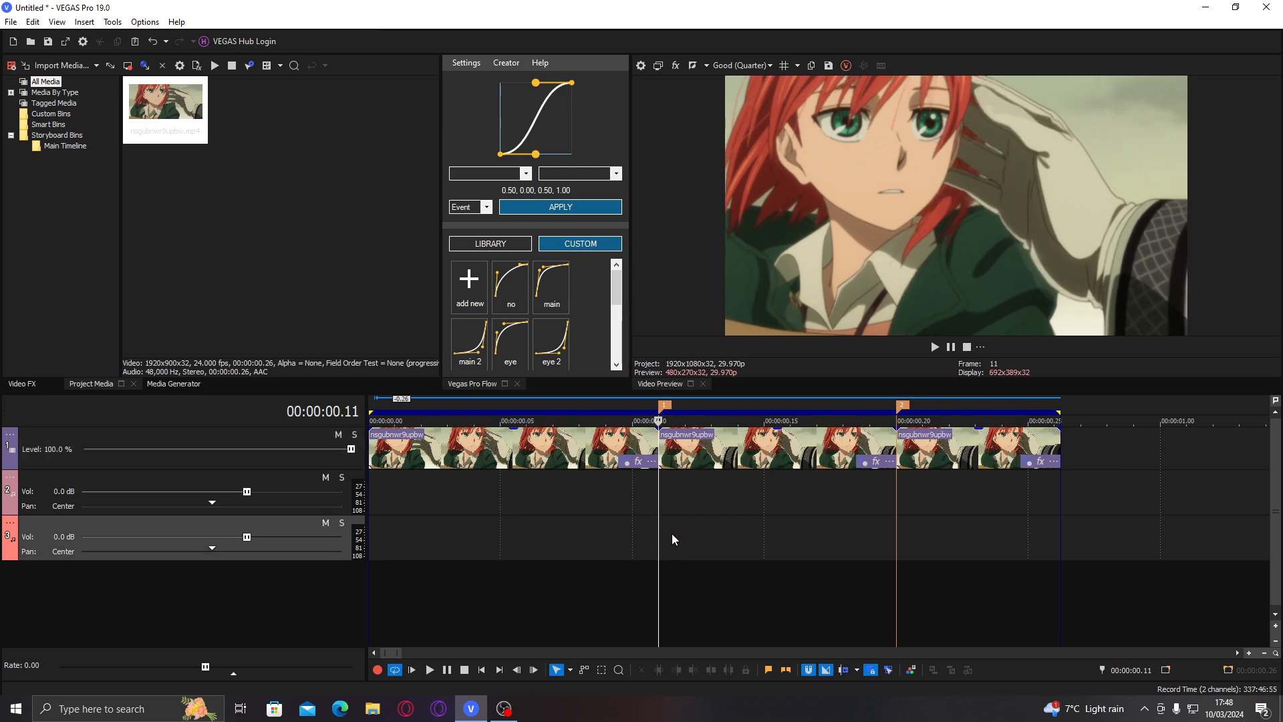
# Step: Set the loop region to the first video segment and move the second and third segments away to about 00:00:01.01
pyautogui.click(765, 445)
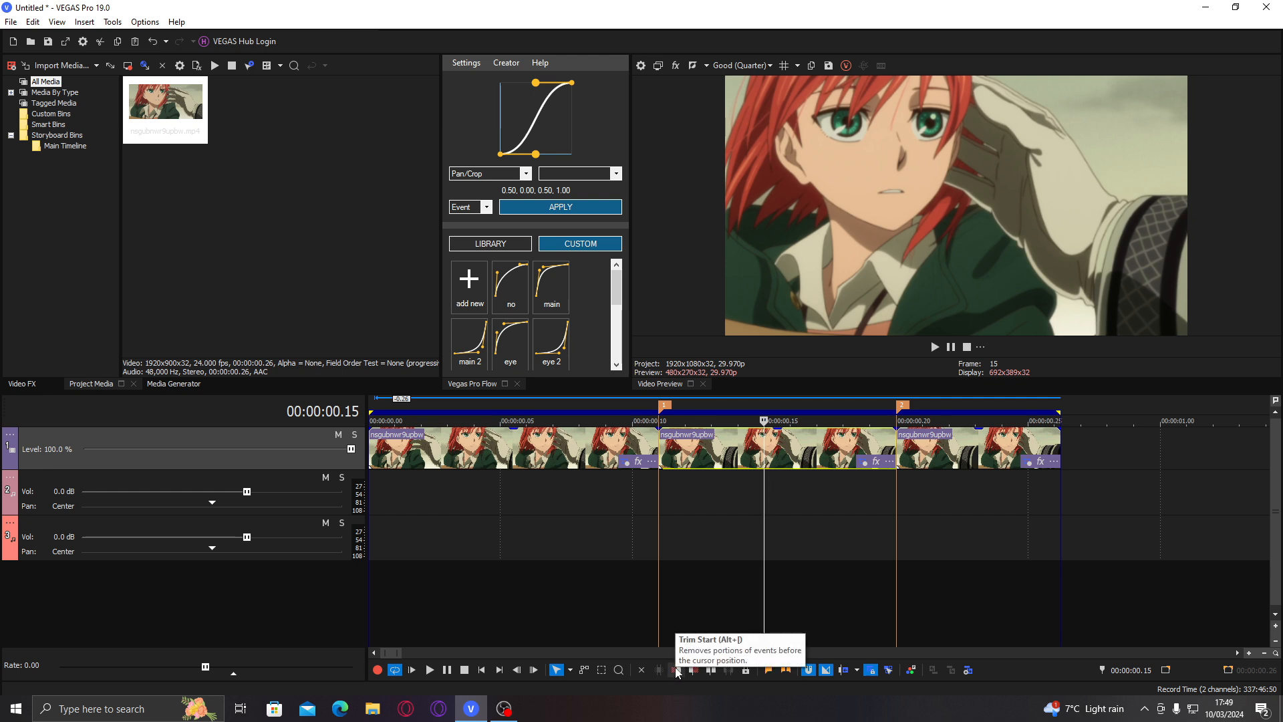
pyautogui.doubleClick(477, 451)
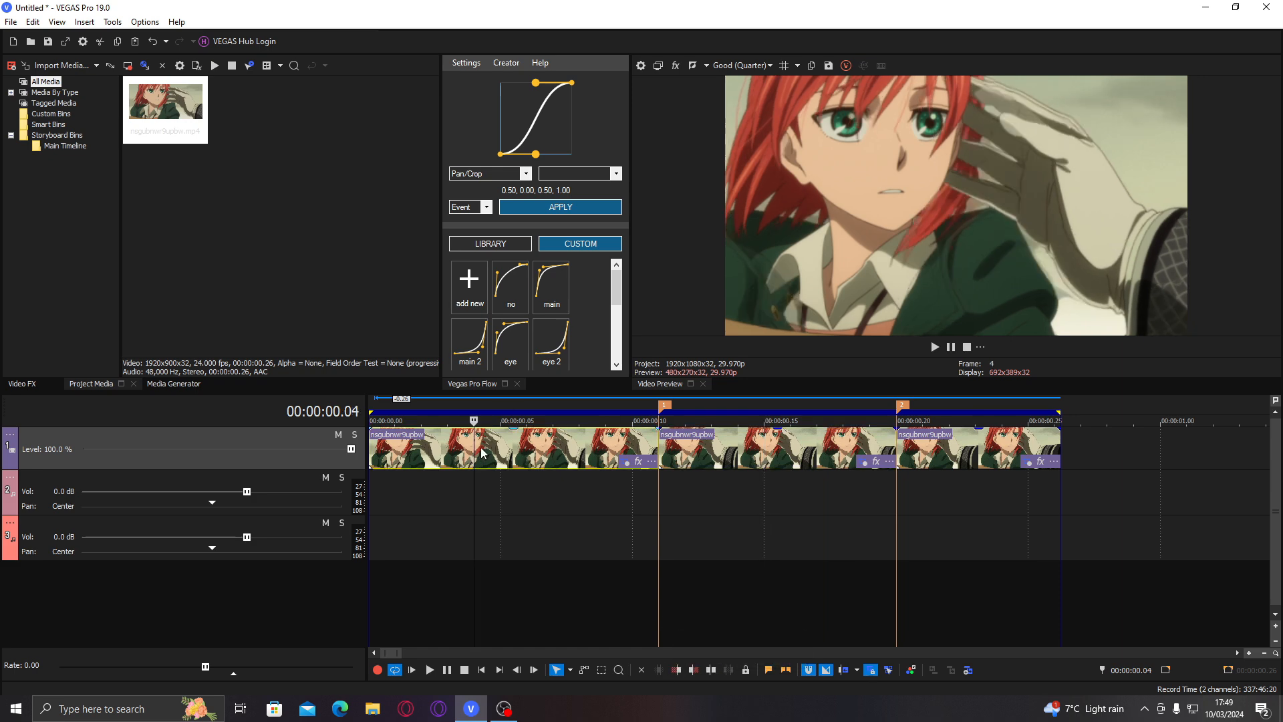
pyautogui.moveTo(751, 449); pyautogui.dragTo(1261, 454)
pyautogui.moveTo(985, 467); pyautogui.dragTo(1268, 461)
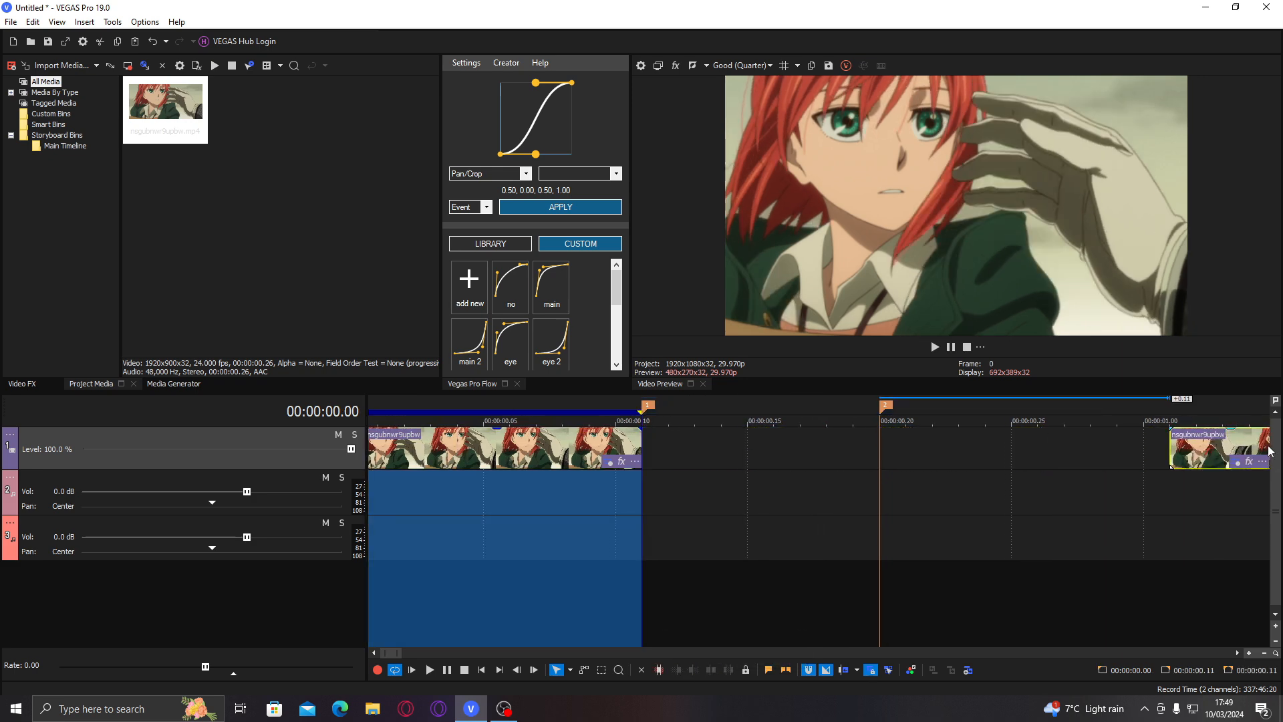
# Step: Place the cursor at 00:00:00.04 in the first segment, trim the segment's start there, and undo the trim
pyautogui.click(527, 434)
pyautogui.scroll(5, 528, 441)
pyautogui.click(684, 447)
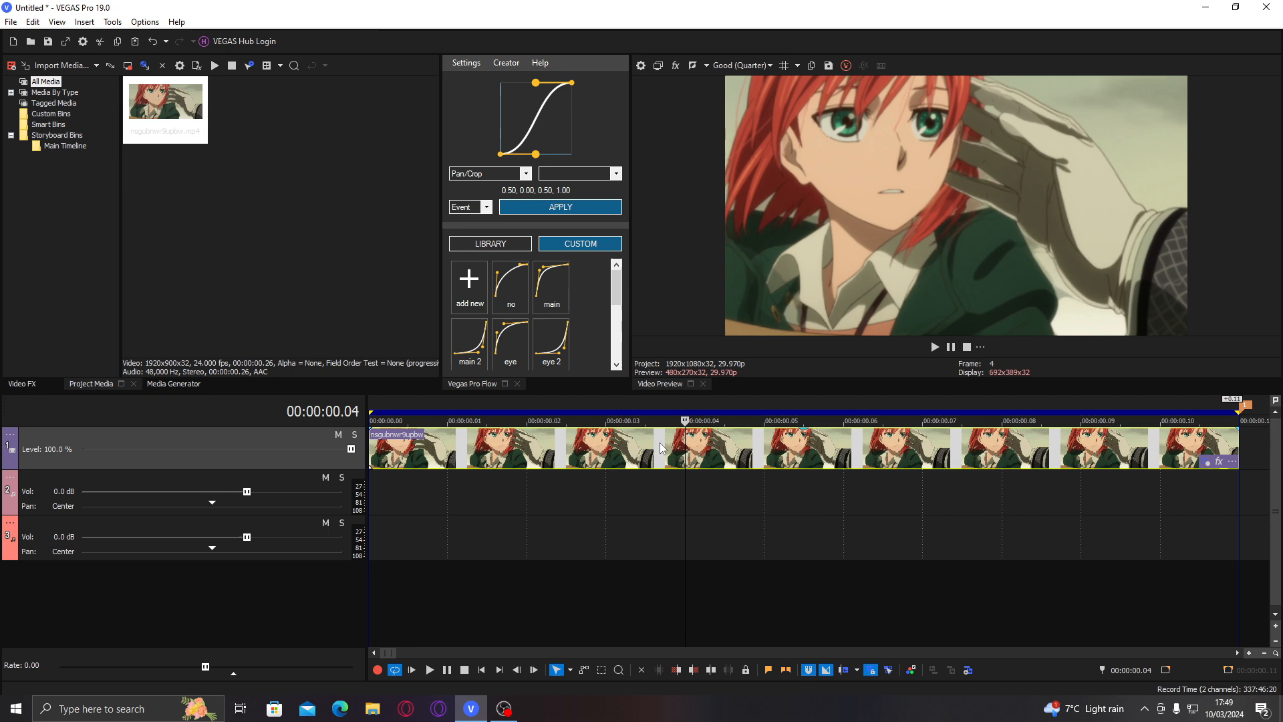
pyautogui.scroll(-3, 726, 452)
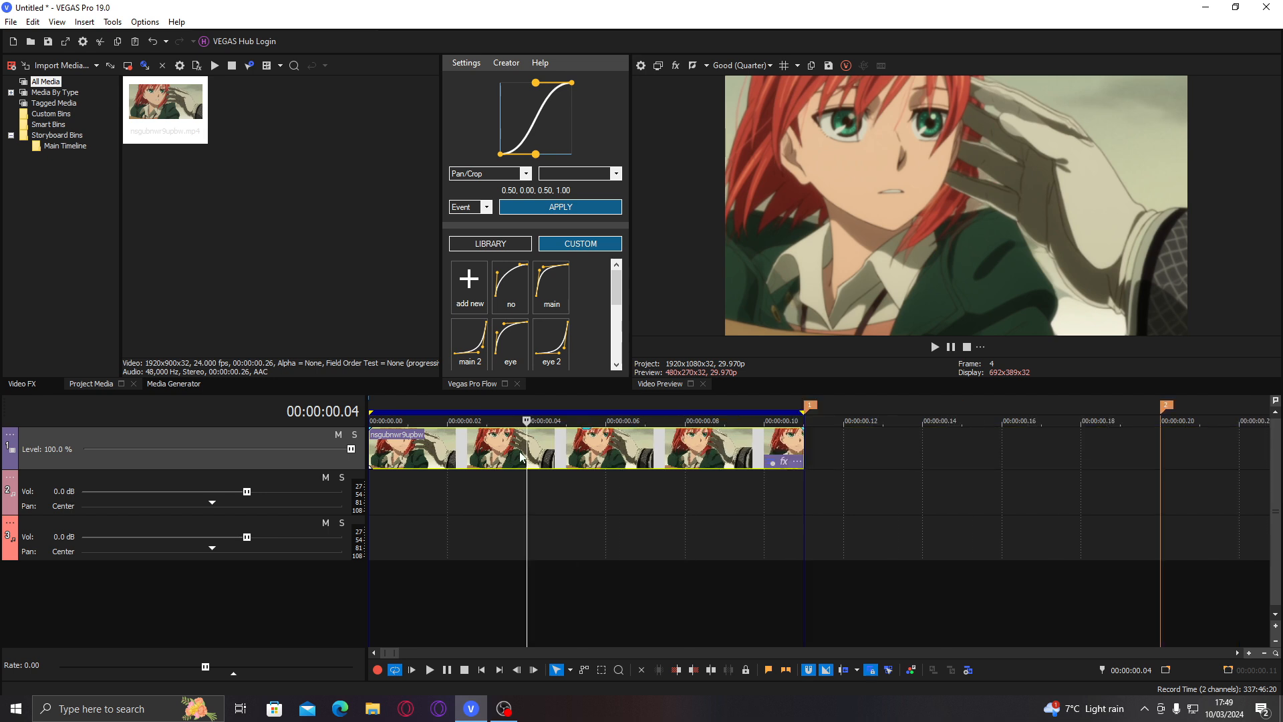
pyautogui.press('space')
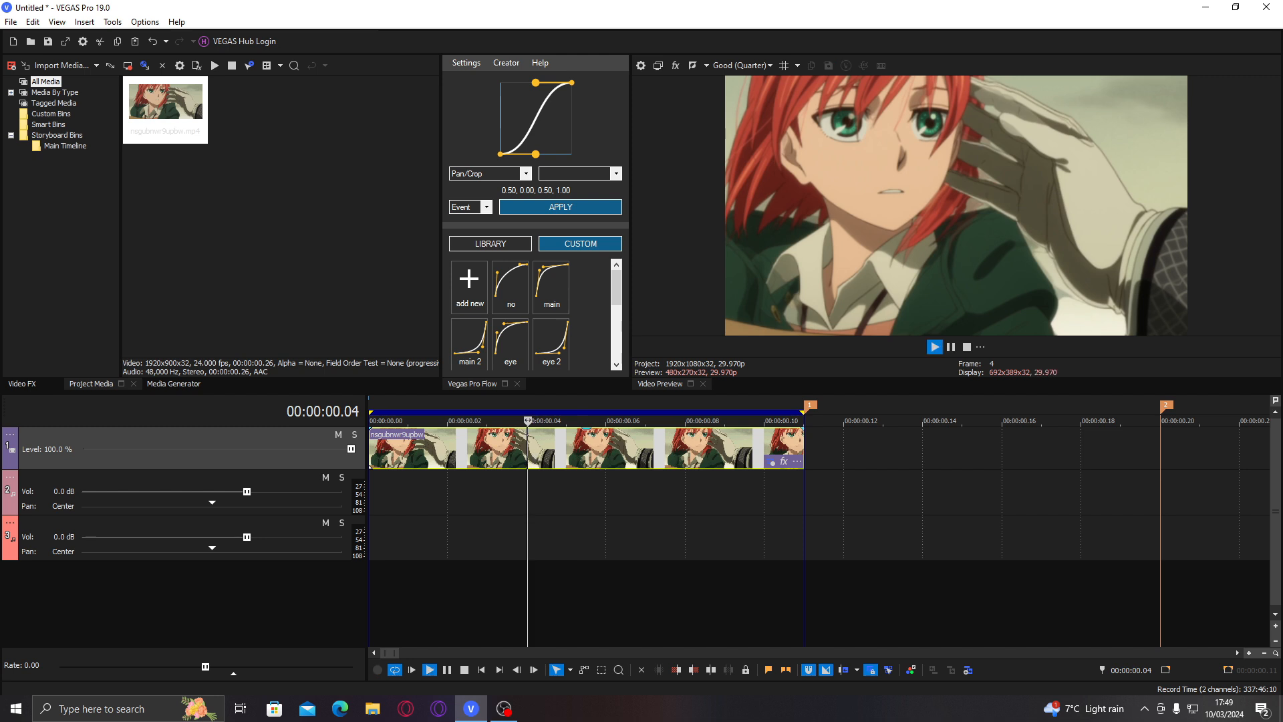
pyautogui.press('space')
pyautogui.moveTo(549, 453)
pyautogui.mouseDown()
pyautogui.moveTo(491, 451)
pyautogui.moveTo(563, 451)
pyautogui.moveTo(535, 449)
pyautogui.mouseUp()
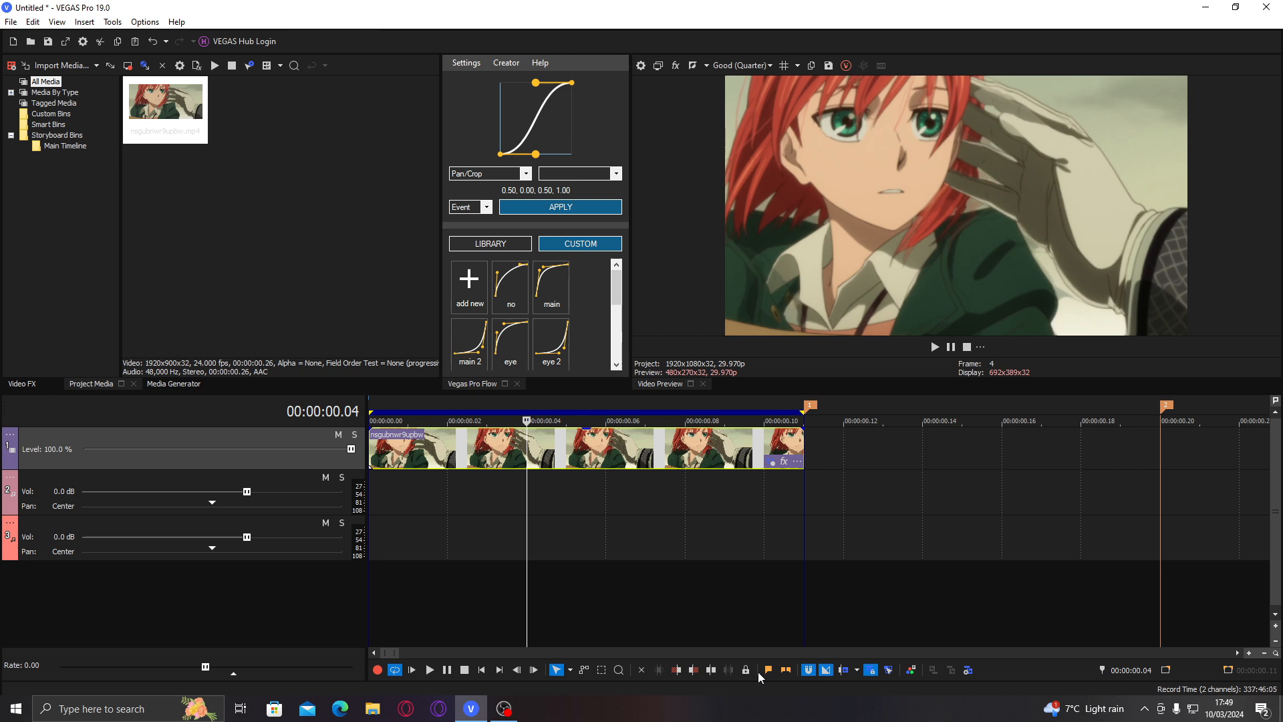
pyautogui.click(675, 670)
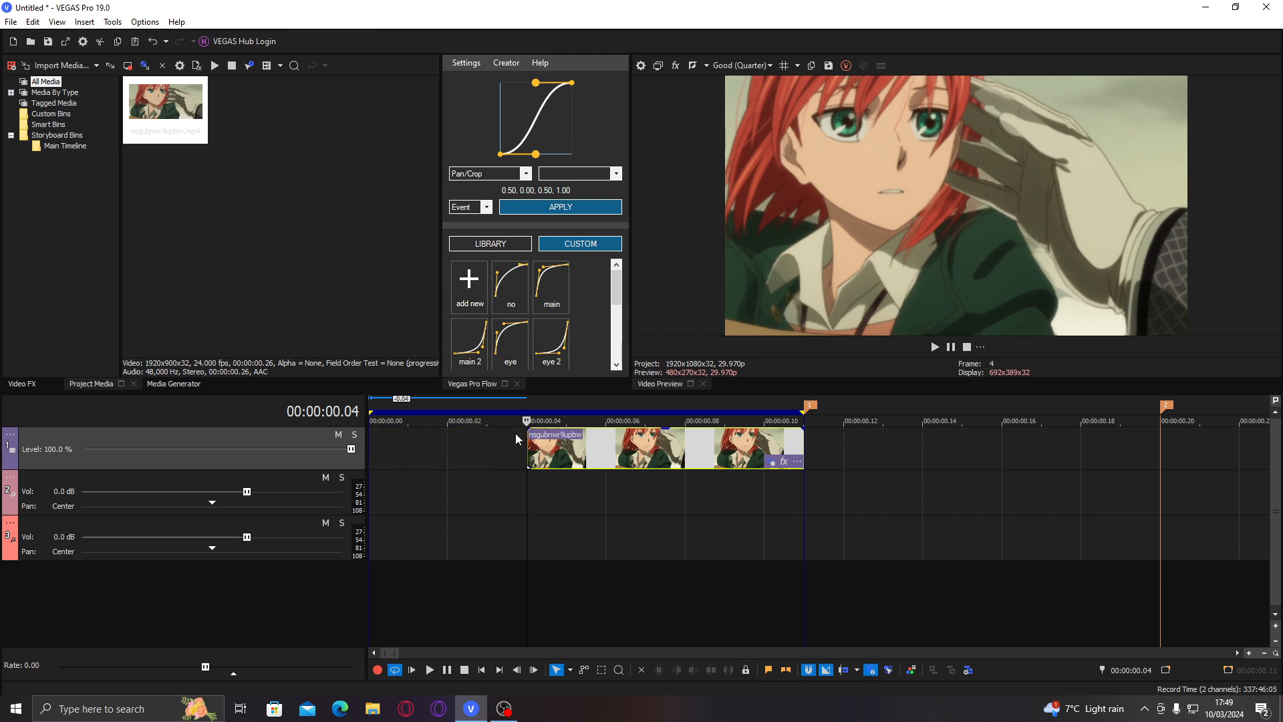
pyautogui.hotkey('ctrl', 'z')
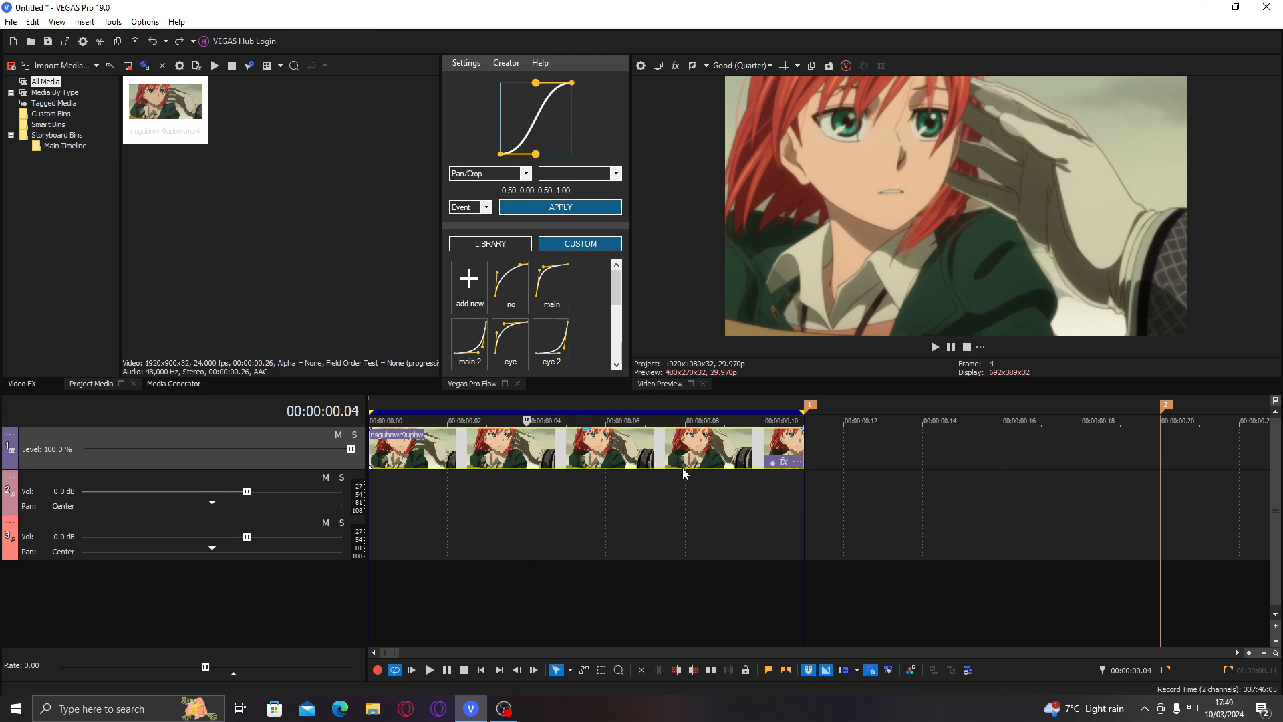
# Step: Trim the first segment's end at 00:00:00.04, then repeat the start and end trims, undoing each one
pyautogui.click(694, 669)
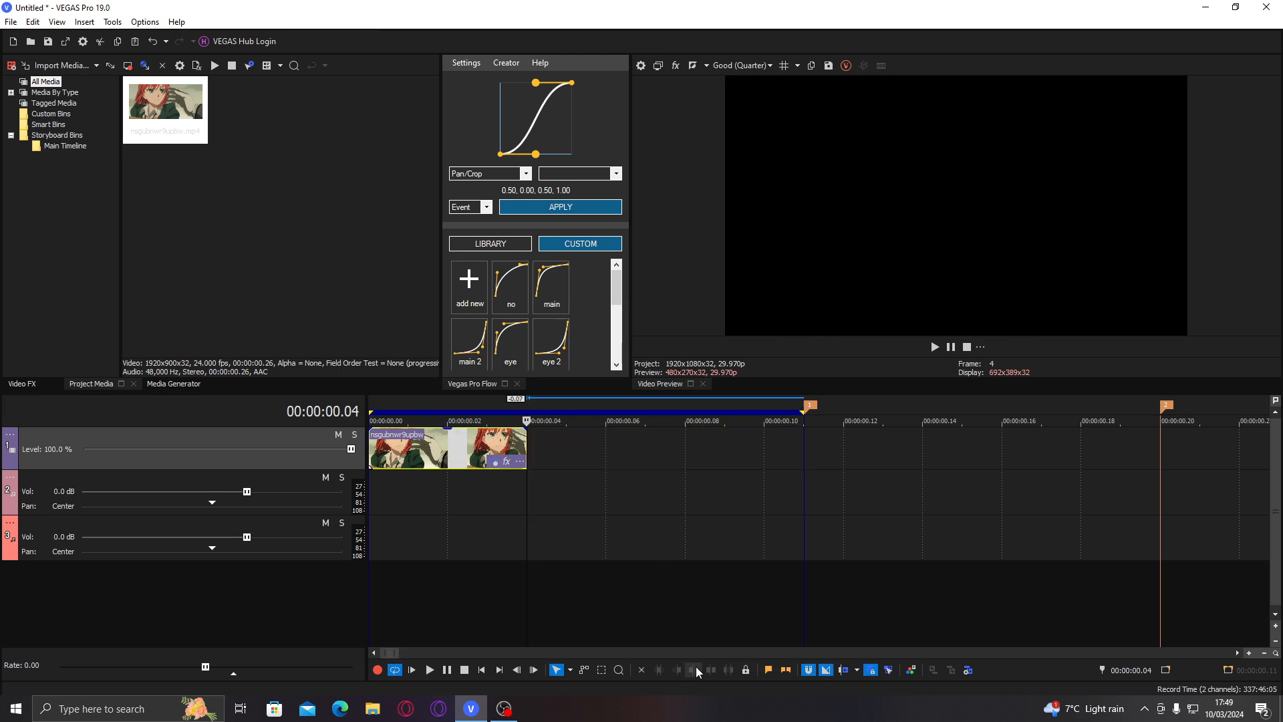
pyautogui.hotkey('ctrl', 'z')
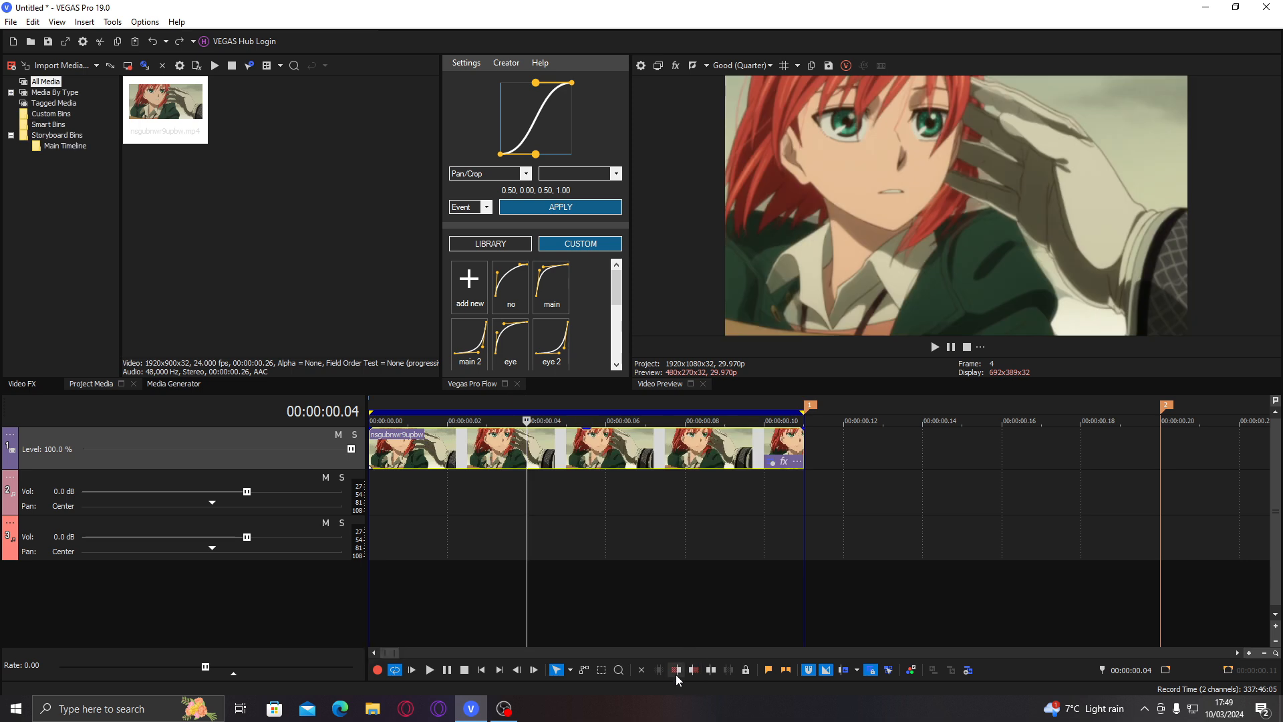
pyautogui.click(678, 670)
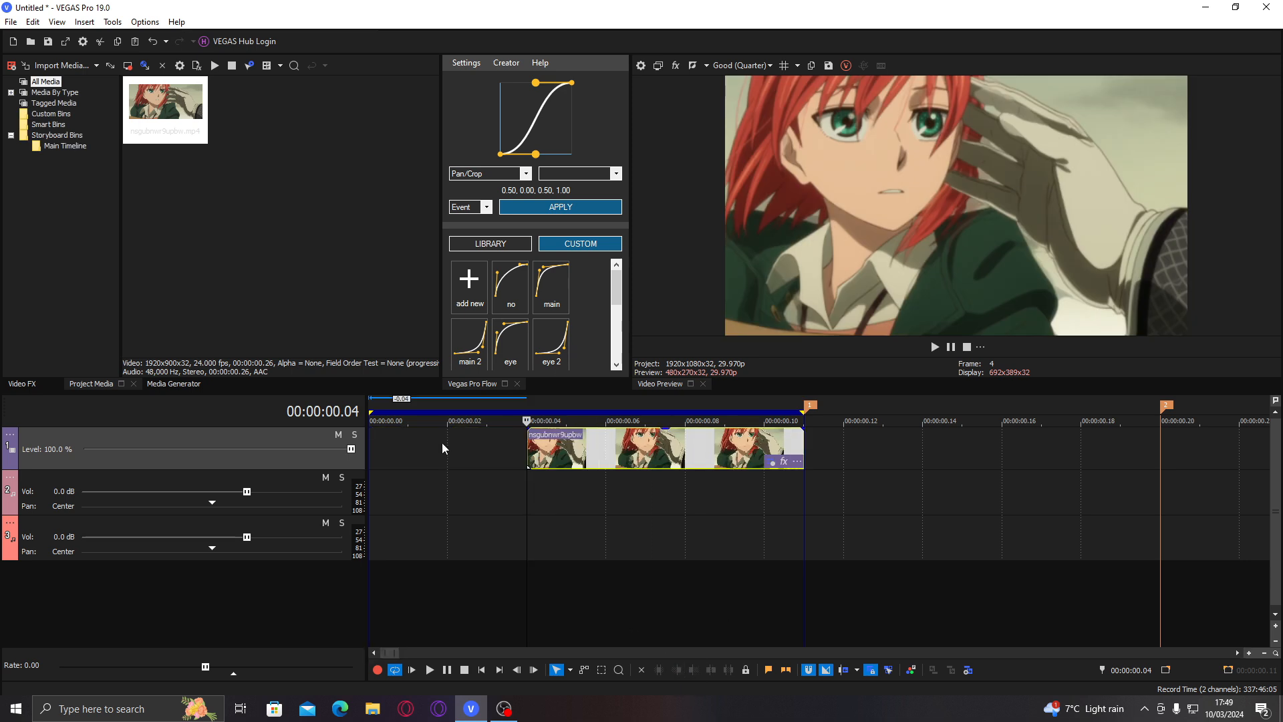
pyautogui.hotkey('ctrl', 'z')
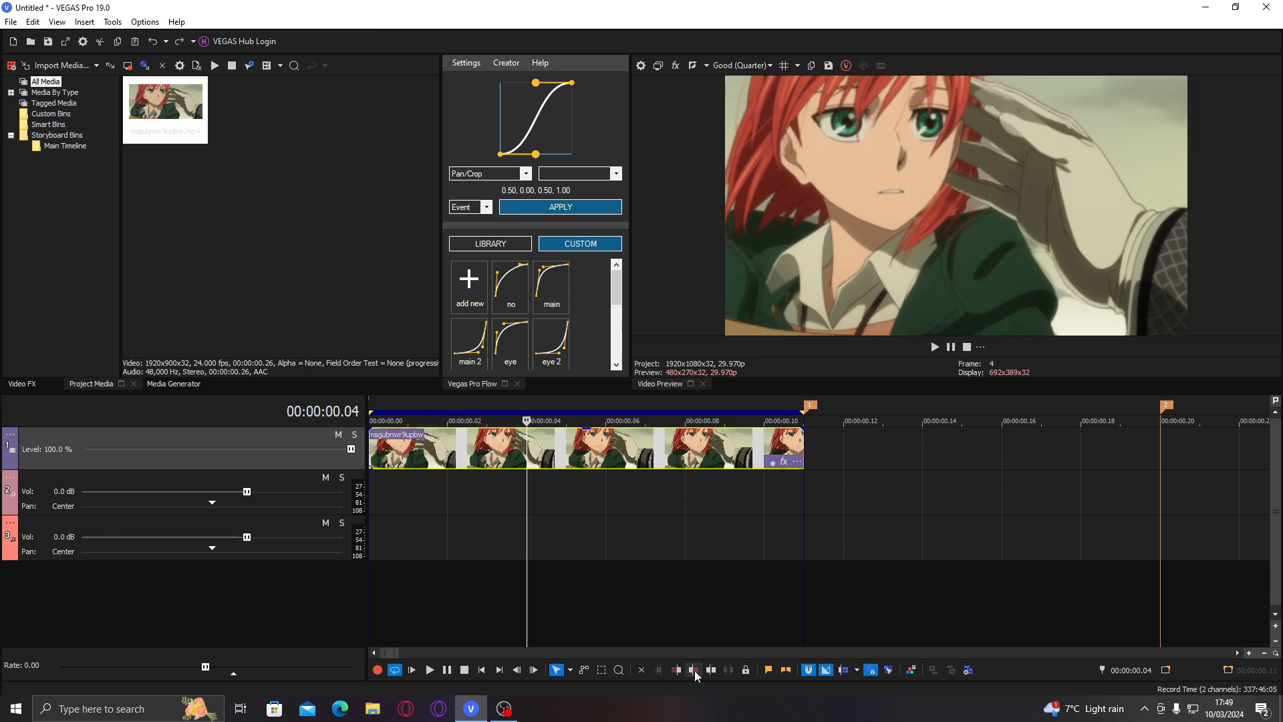
pyautogui.click(695, 670)
pyautogui.hotkey('ctrl', 'z')
# Step: Move the overlapping second and third segments back along the timeline to about 00:00:00.17
pyautogui.click(643, 460)
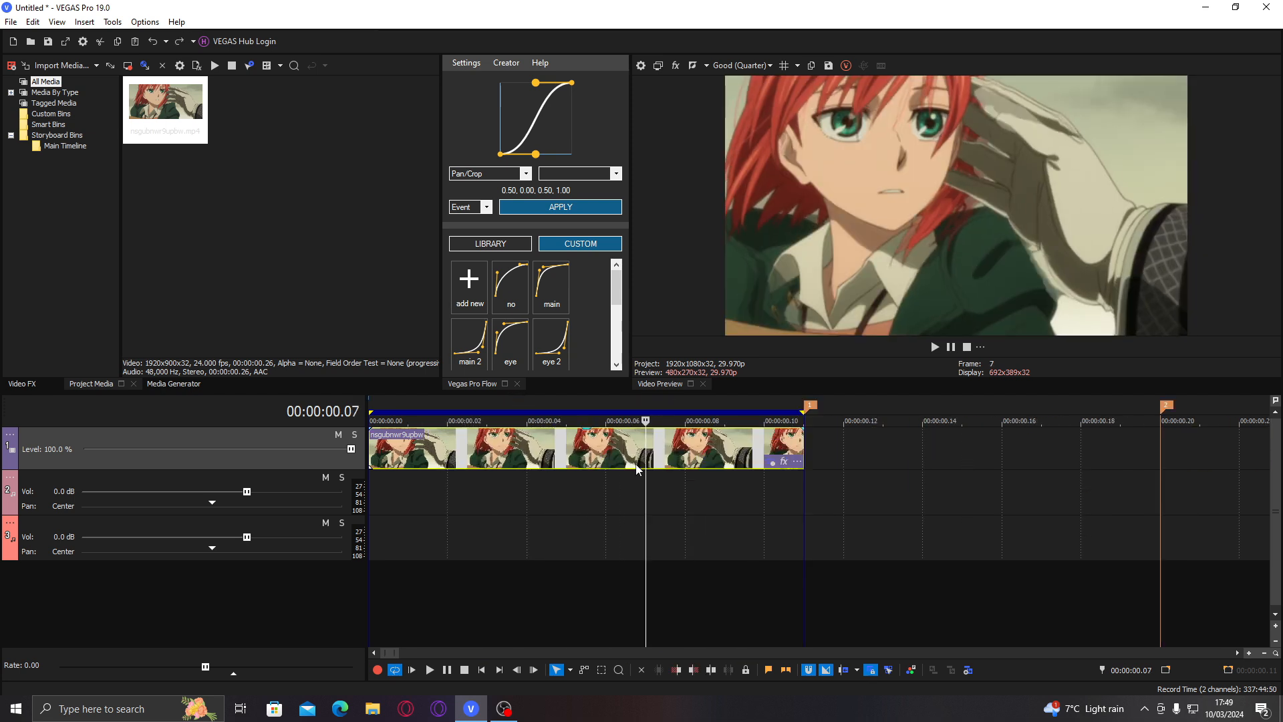
pyautogui.press('Left')
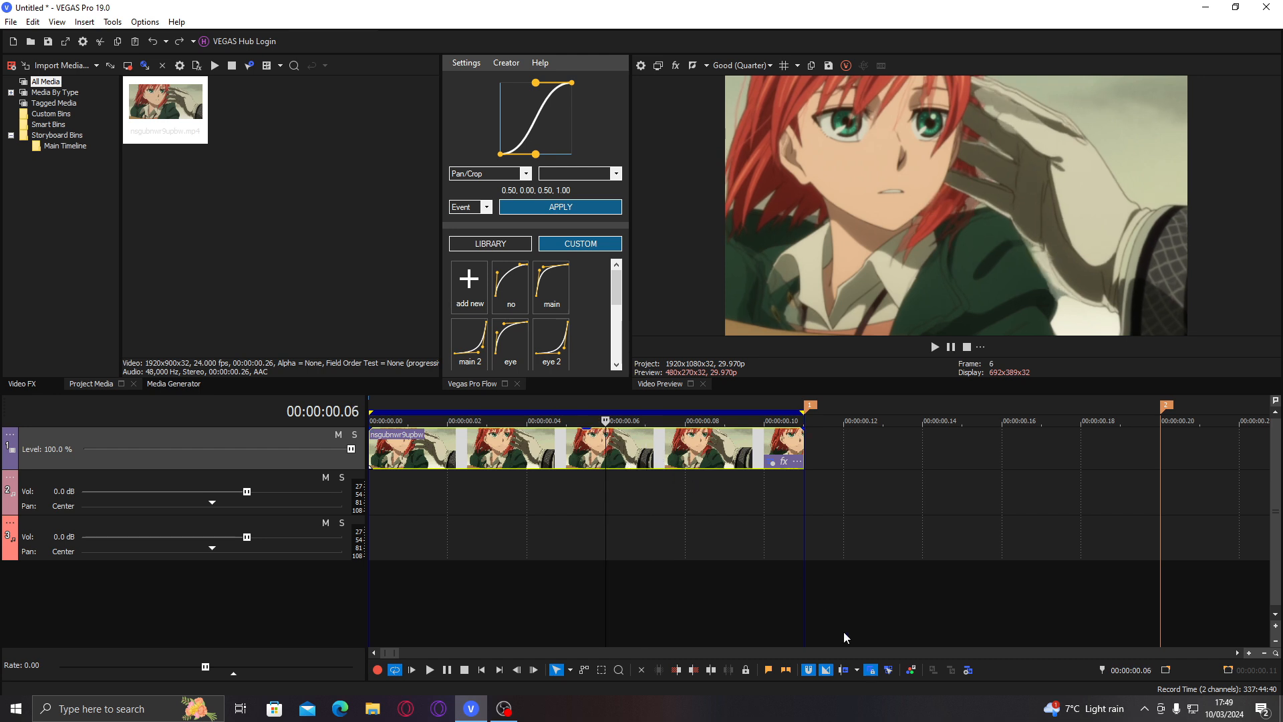
pyautogui.click(843, 671)
pyautogui.scroll(-3, 751, 478)
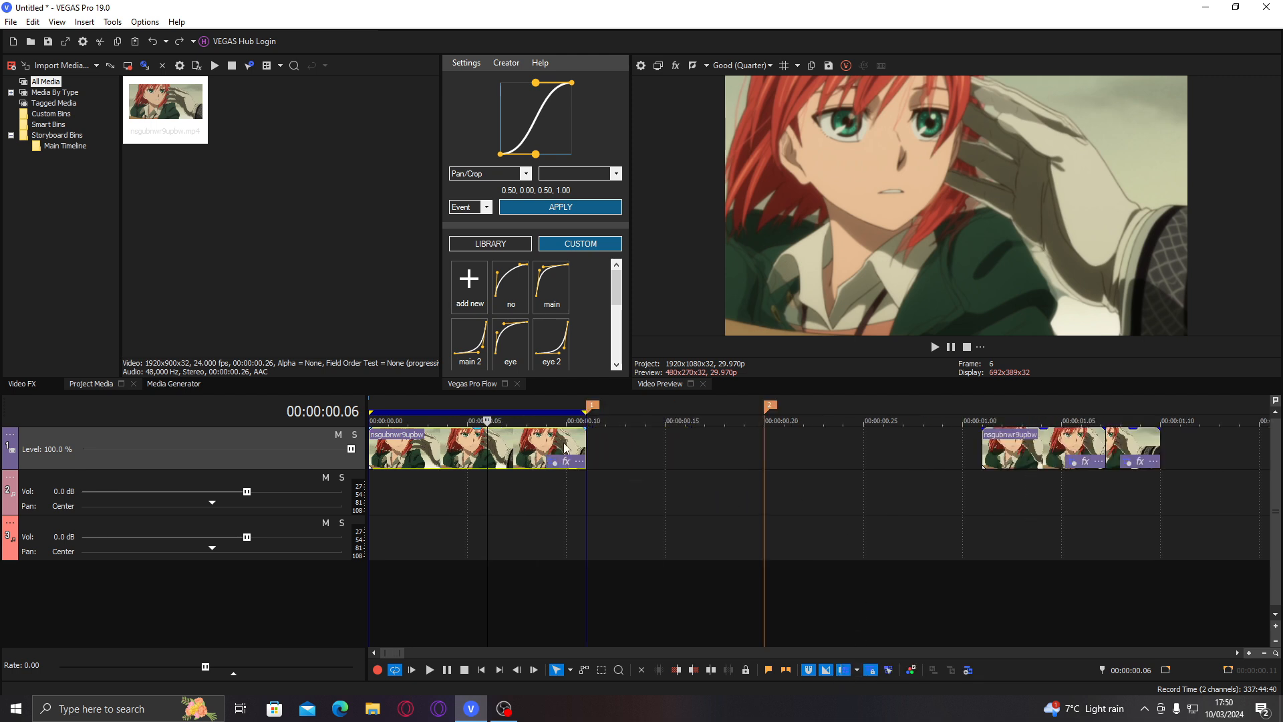
pyautogui.click(1023, 446)
pyautogui.scroll(2, 852, 527)
pyautogui.scroll(-2, 822, 535)
pyautogui.moveTo(849, 449); pyautogui.dragTo(572, 456)
# Step: Separate the two overlapping segments so they sit end to end, with the shorter one starting at 00:00:00.20
pyautogui.keyDown('ctrl'); pyautogui.click(570, 456); pyautogui.keyUp('ctrl')
pyautogui.keyDown('ctrl'); pyautogui.click(630, 441); pyautogui.keyUp('ctrl')
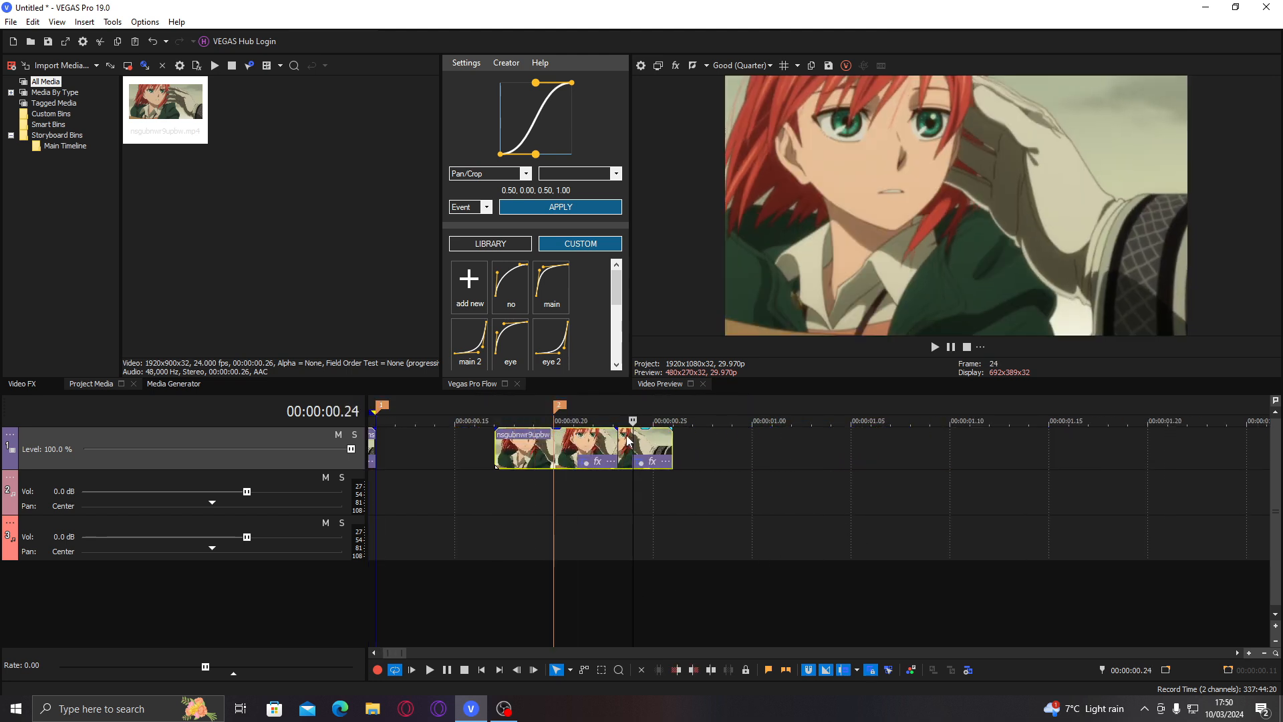
pyautogui.keyDown('ctrl'); pyautogui.click(623, 448); pyautogui.keyUp('ctrl')
pyautogui.click(556, 452)
pyautogui.hotkey('ctrl', 'l')
pyautogui.moveTo(592, 453); pyautogui.dragTo(635, 446)
pyautogui.click(844, 669)
pyautogui.click(611, 448)
pyautogui.scroll(-1, 609, 449)
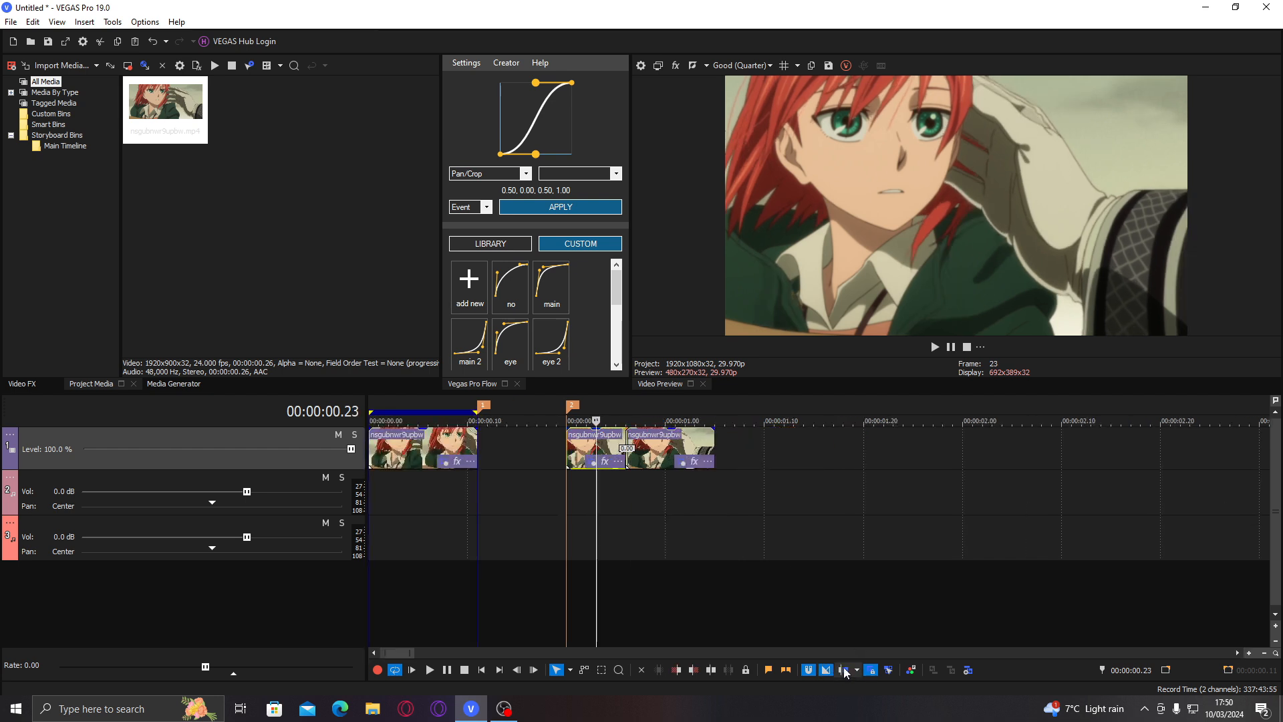
# Step: Move the last segment 26 frames later, then select it with the preceding segment and apply Close Gaps
pyautogui.moveTo(651, 456); pyautogui.dragTo(907, 458)
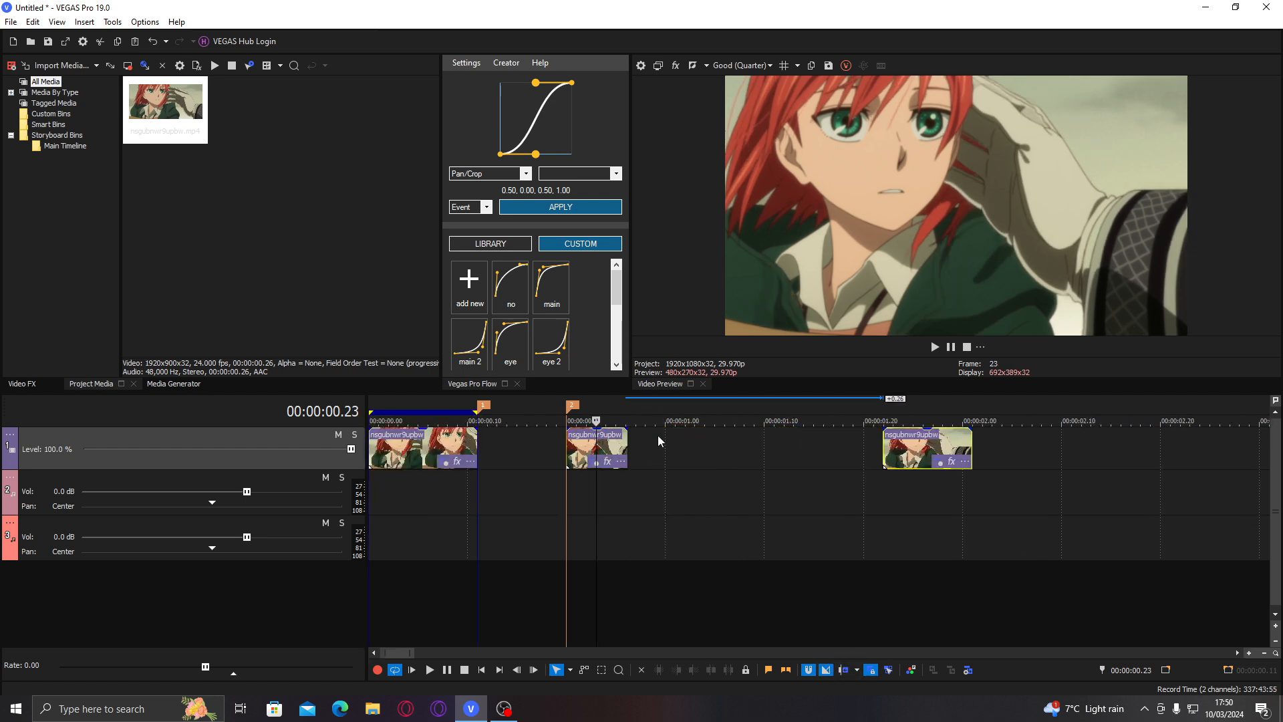
pyautogui.click(600, 447)
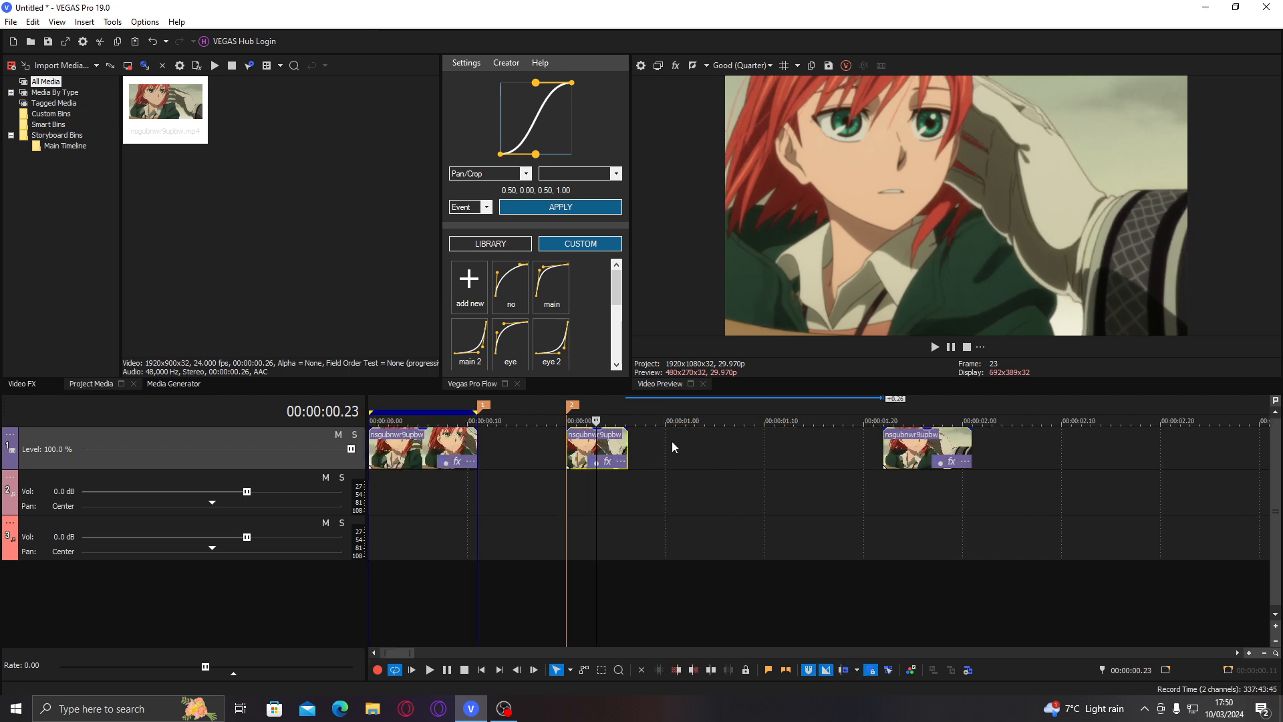
pyautogui.keyDown('ctrl'); pyautogui.click(918, 452); pyautogui.keyUp('ctrl')
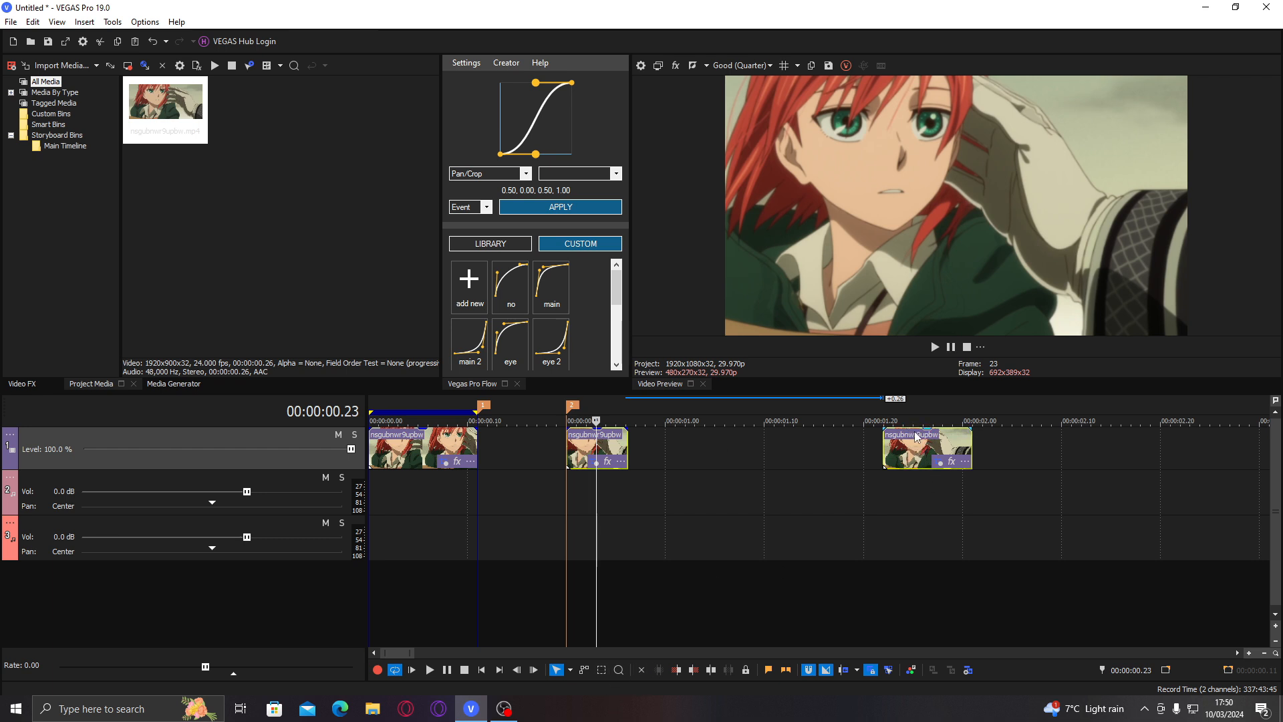
pyautogui.rightClick(922, 460)
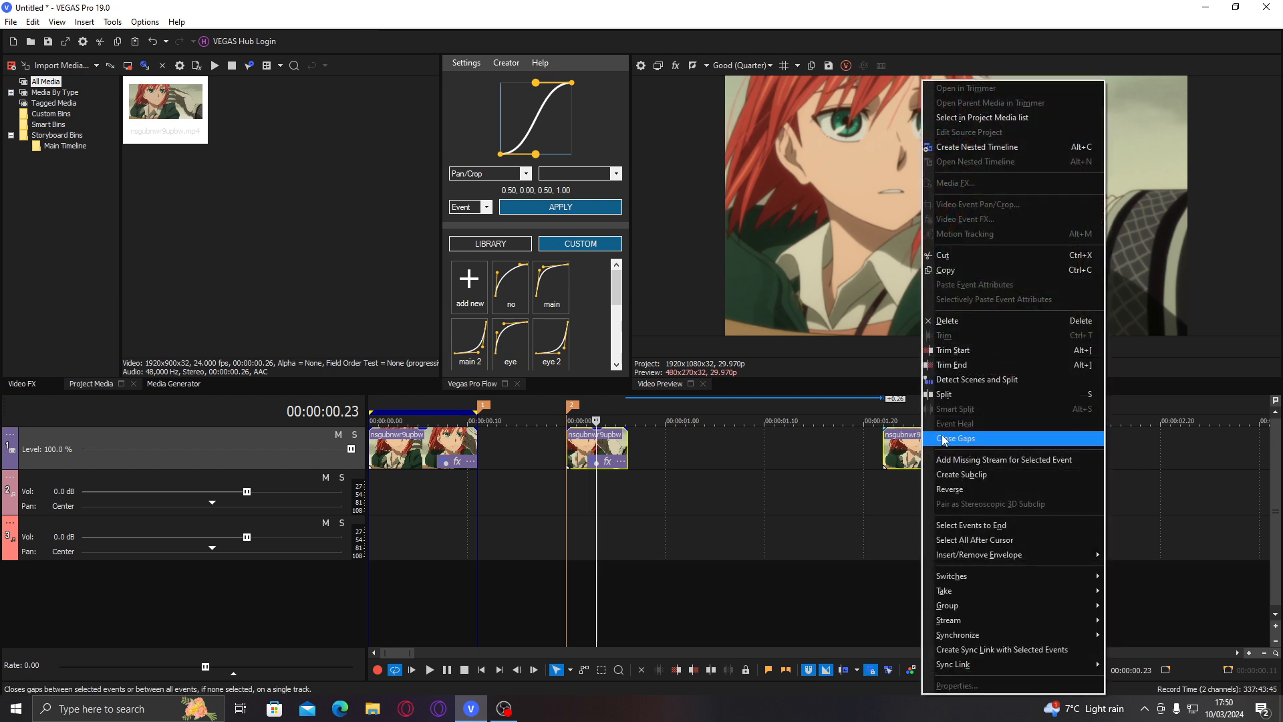
pyautogui.click(942, 439)
pyautogui.click(649, 449)
pyautogui.click(667, 444)
pyautogui.click(596, 447)
pyautogui.click(656, 448)
pyautogui.click(464, 503)
pyautogui.scroll(1, 464, 503)
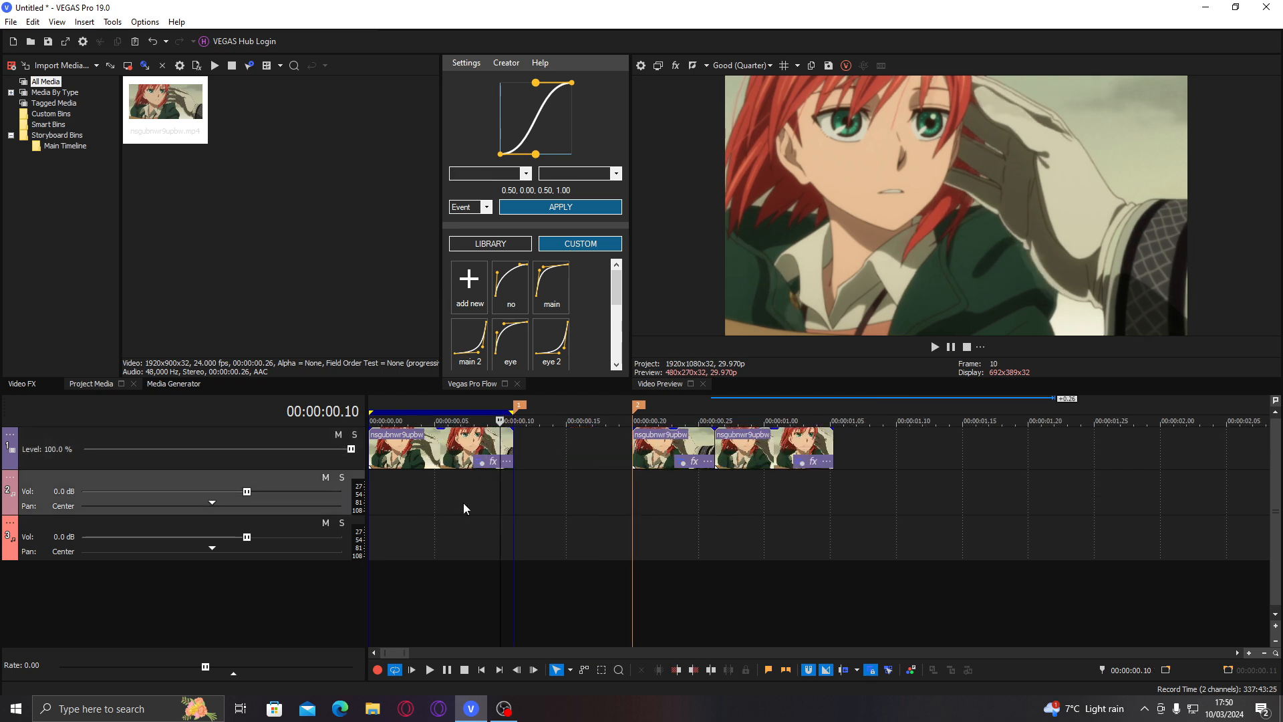
pyautogui.scroll(-2, 464, 503)
pyautogui.click(389, 443)
pyautogui.scroll(4, 389, 443)
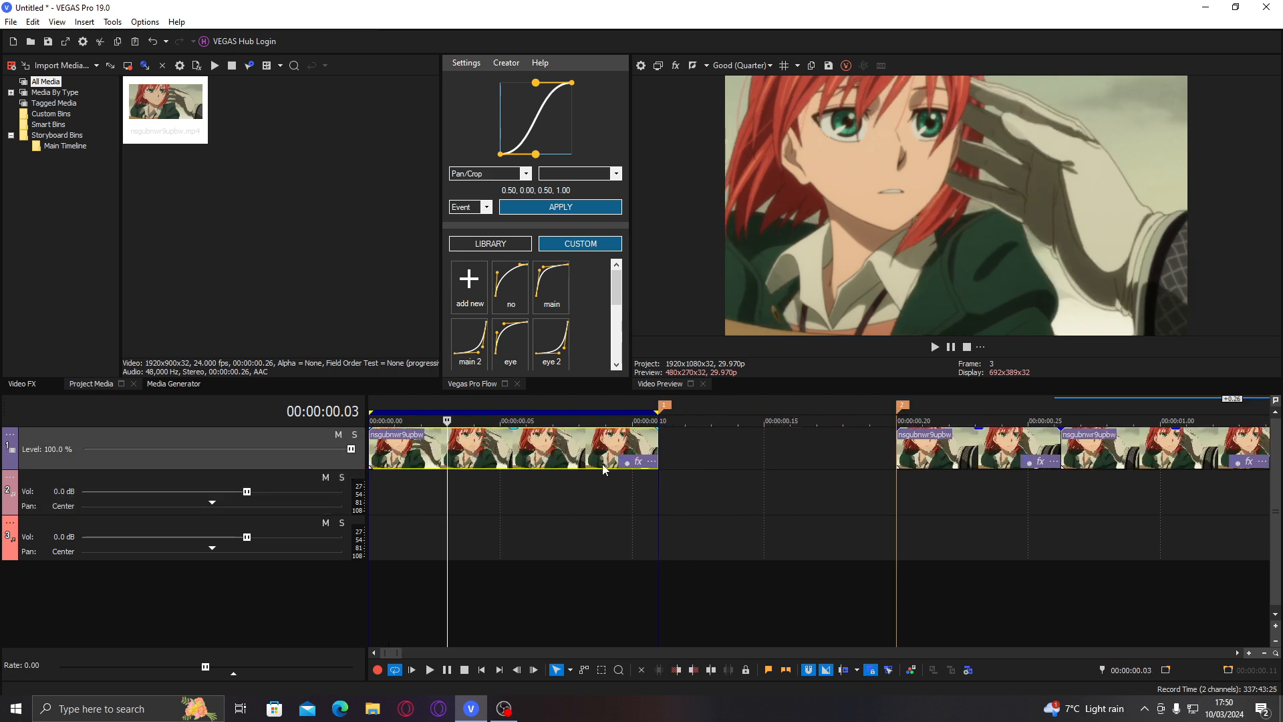
pyautogui.click(552, 506)
# Step: Step the cursor frame by frame through the first video segment, starting from 00:00:00.04, and examine the frames in the preview
pyautogui.click(475, 459)
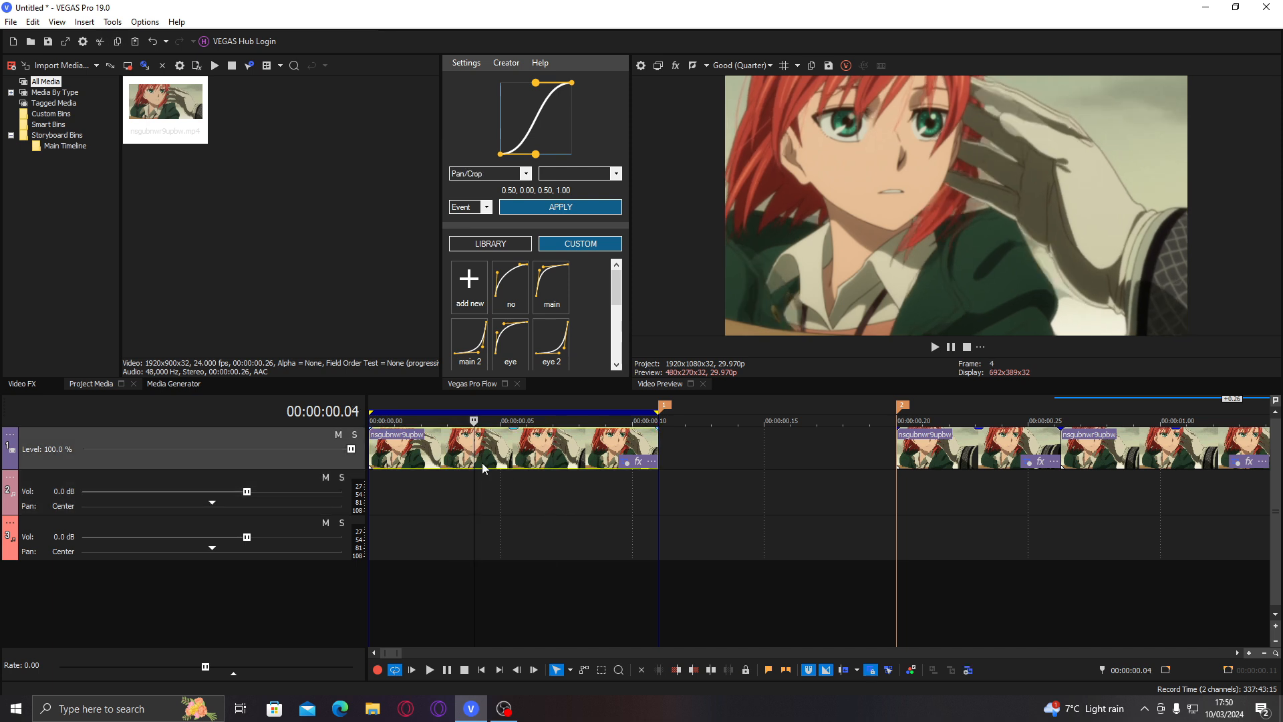
pyautogui.scroll(-3, 482, 463)
pyautogui.scroll(3, 482, 463)
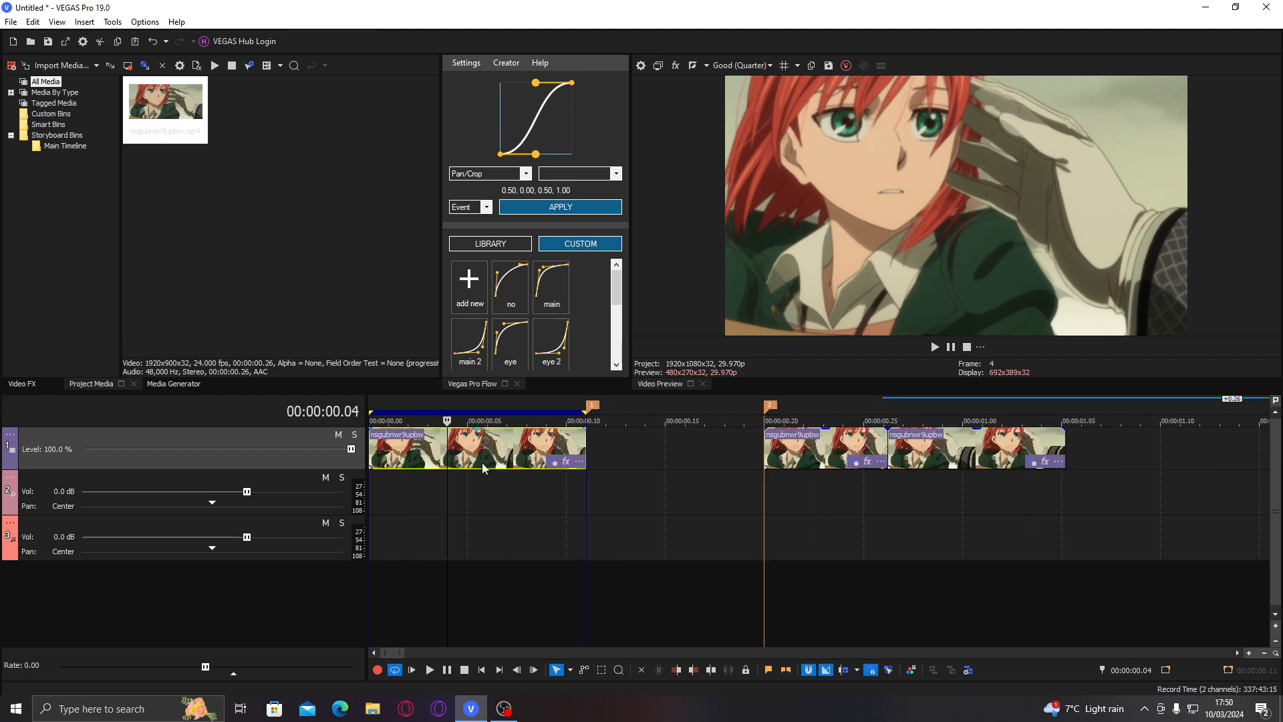
pyautogui.scroll(2, 483, 463)
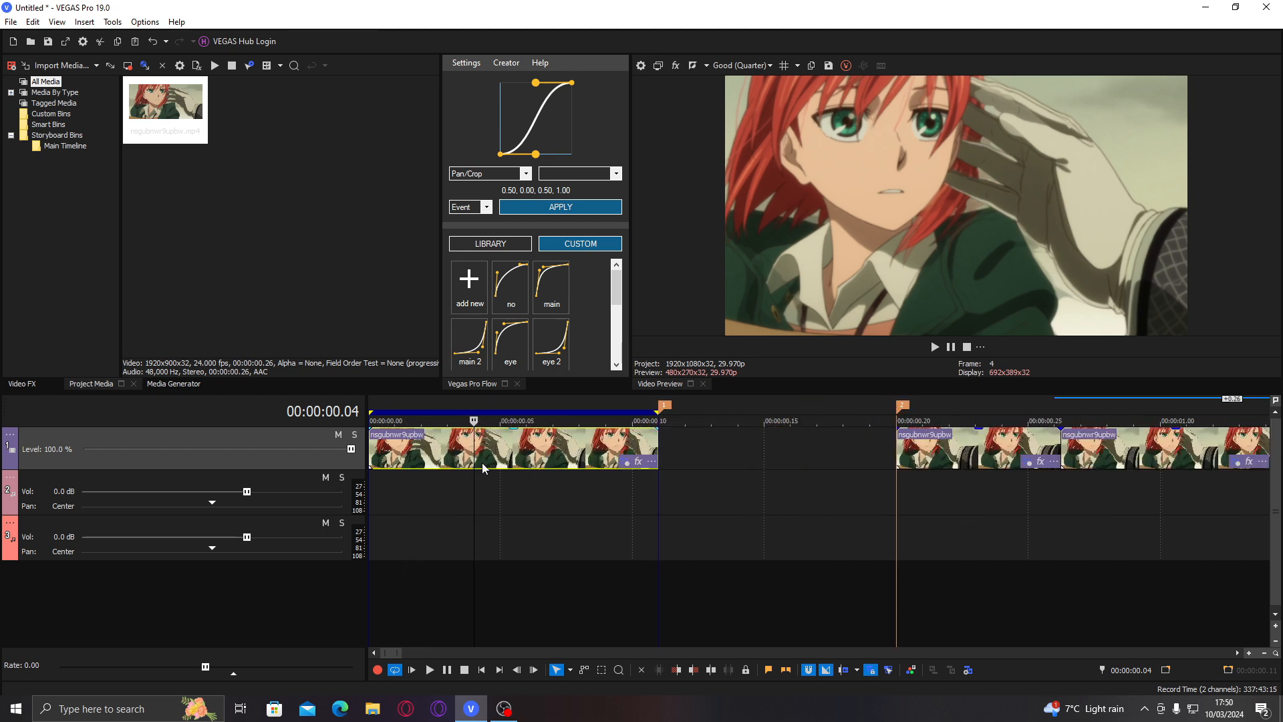
pyautogui.press('Right')
pyautogui.press('Right')
pyautogui.press('Right')
pyautogui.press('Right')
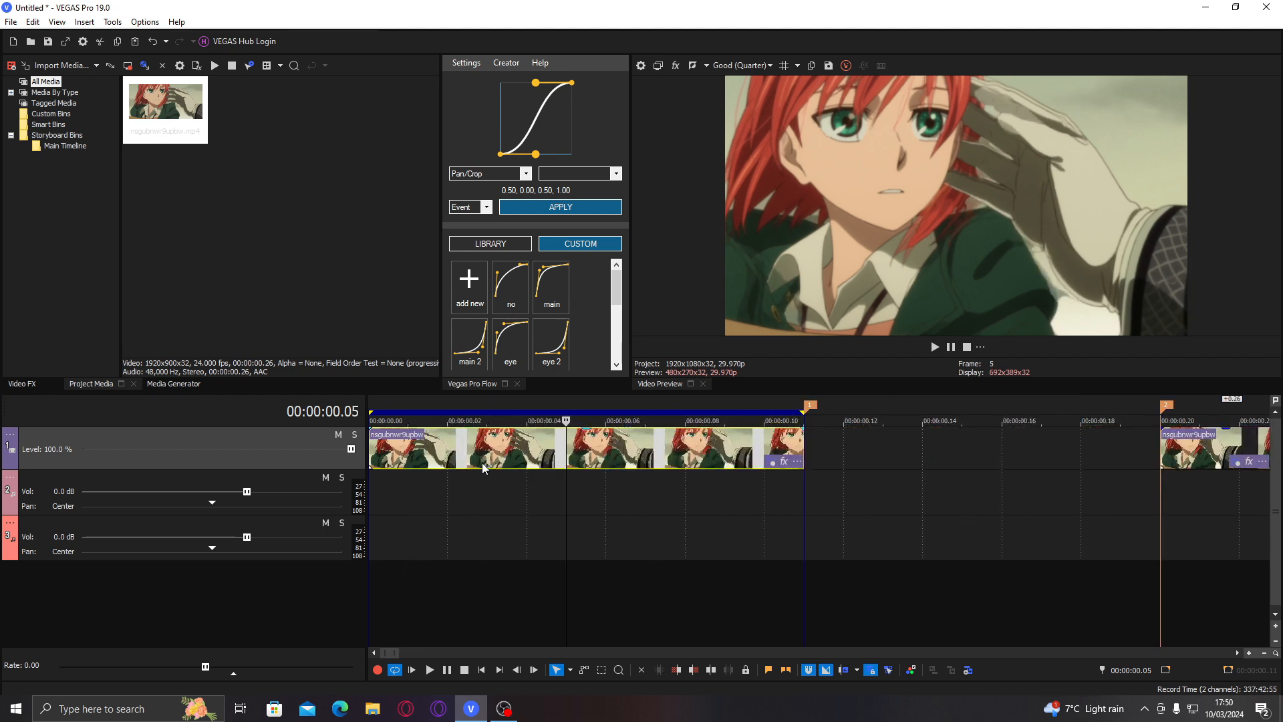
pyautogui.press('Left')
pyautogui.press('Left')
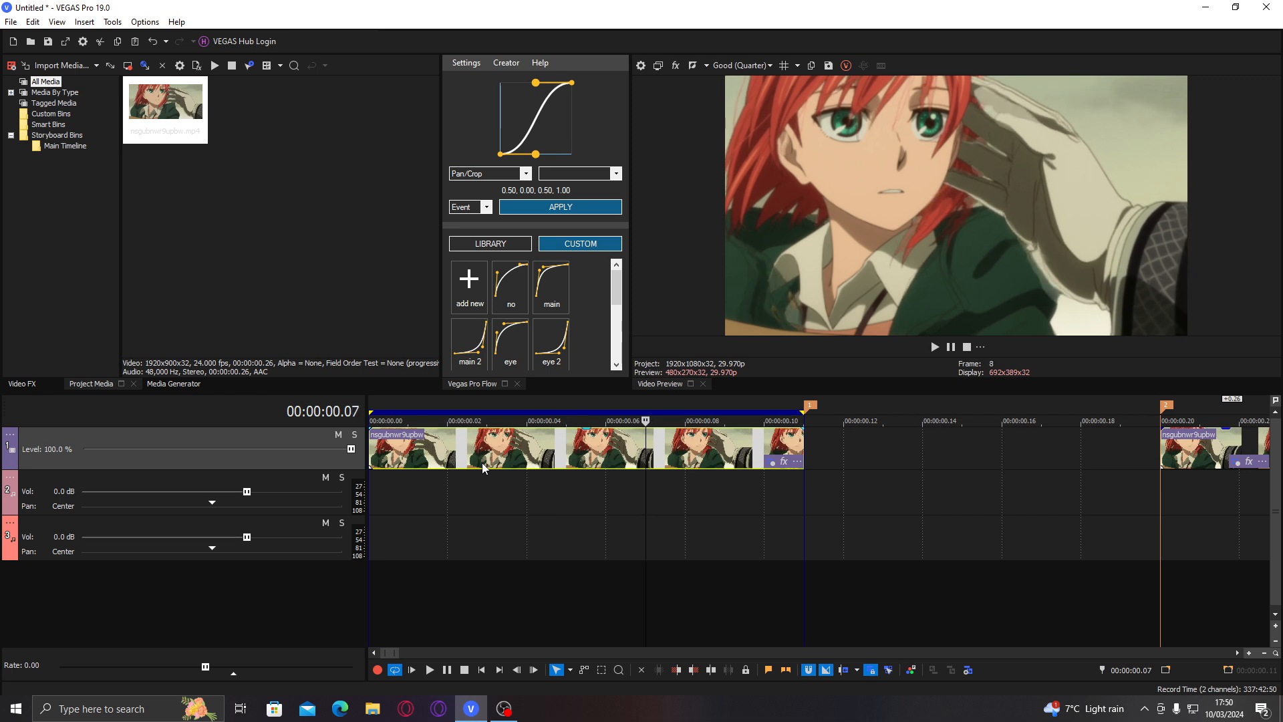
# Step: Place the cursor at different frames of the first video segment, up to 00:00:00.10, and examine them in the preview
pyautogui.press('Right')
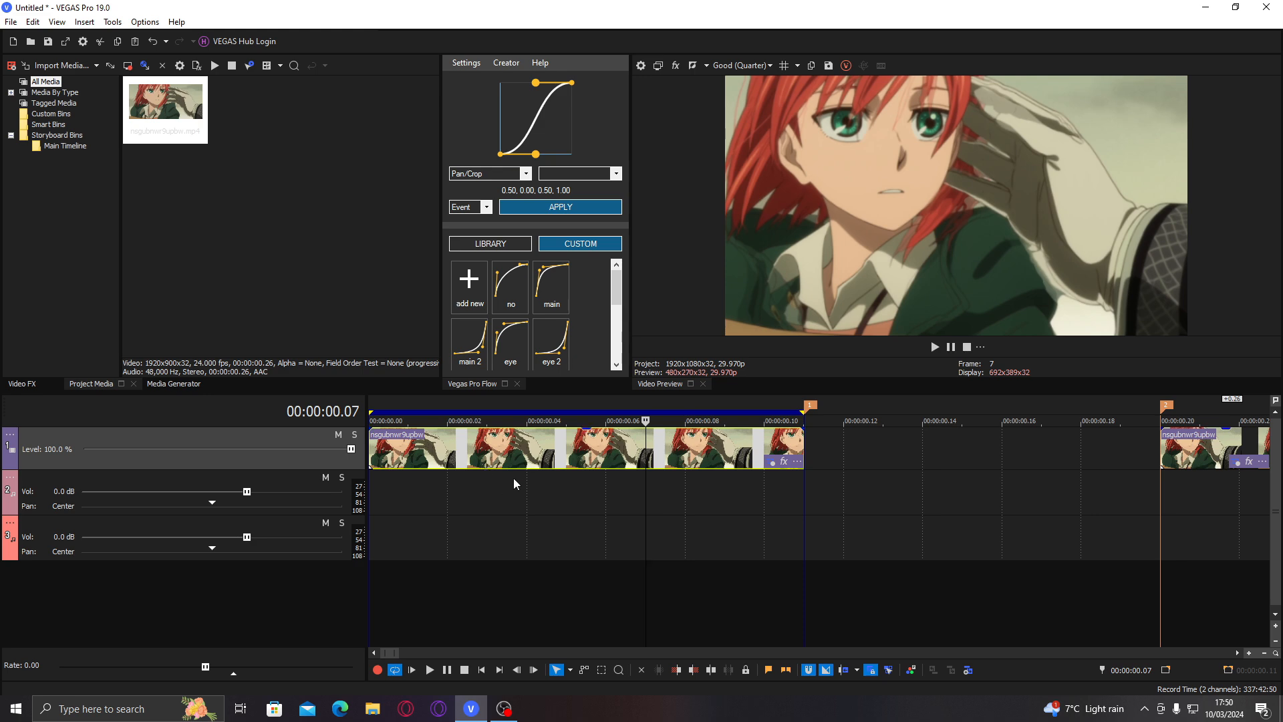
pyautogui.scroll(-10, 491, 474)
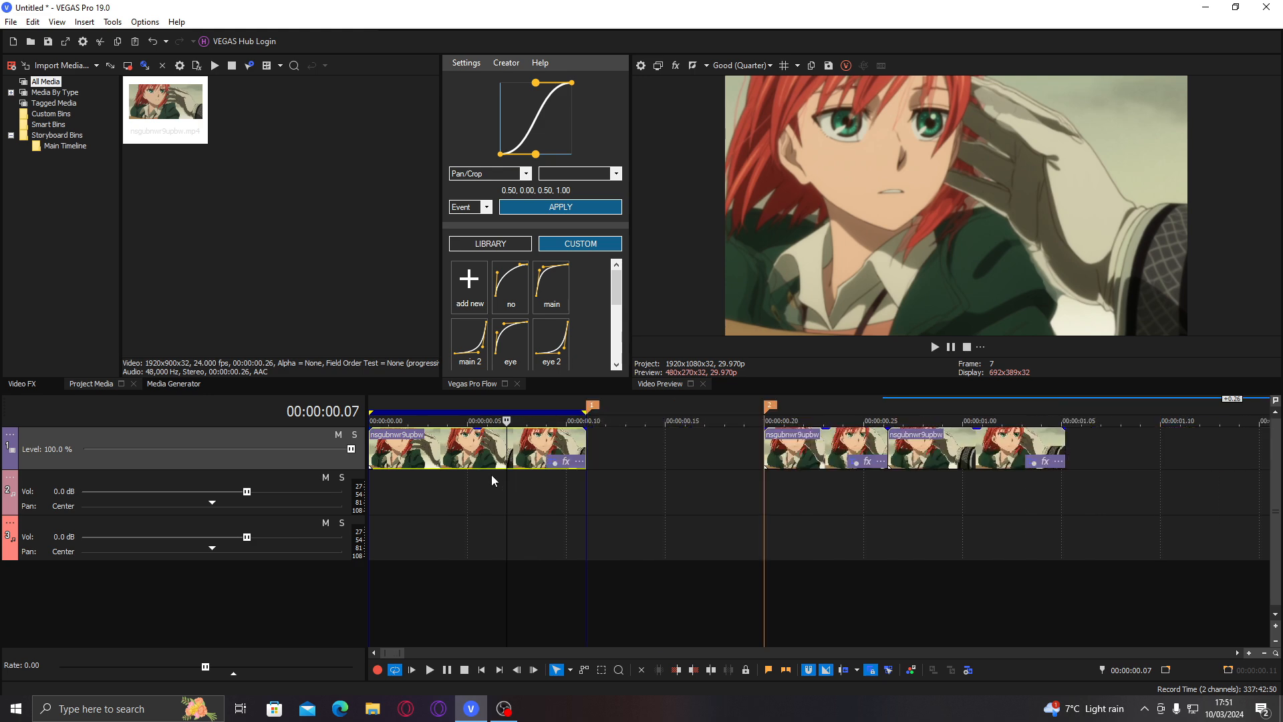
pyautogui.scroll(3, 492, 471)
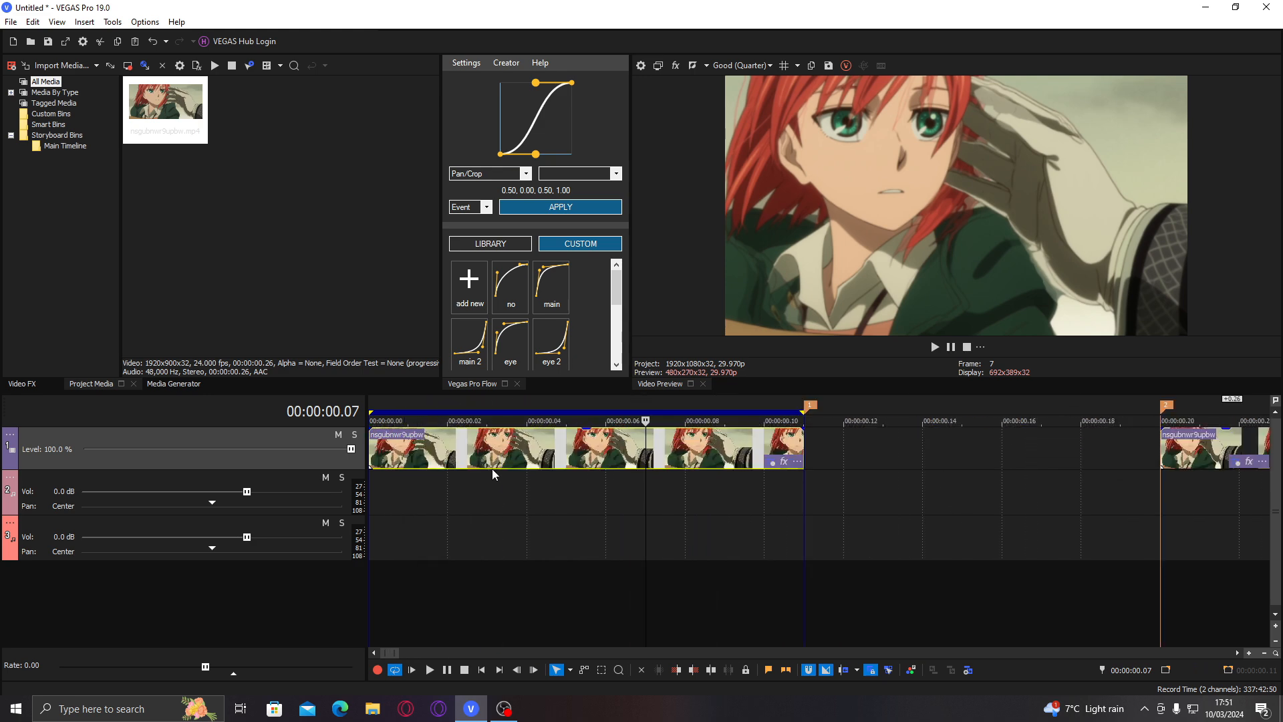
pyautogui.click(455, 457)
pyautogui.click(607, 455)
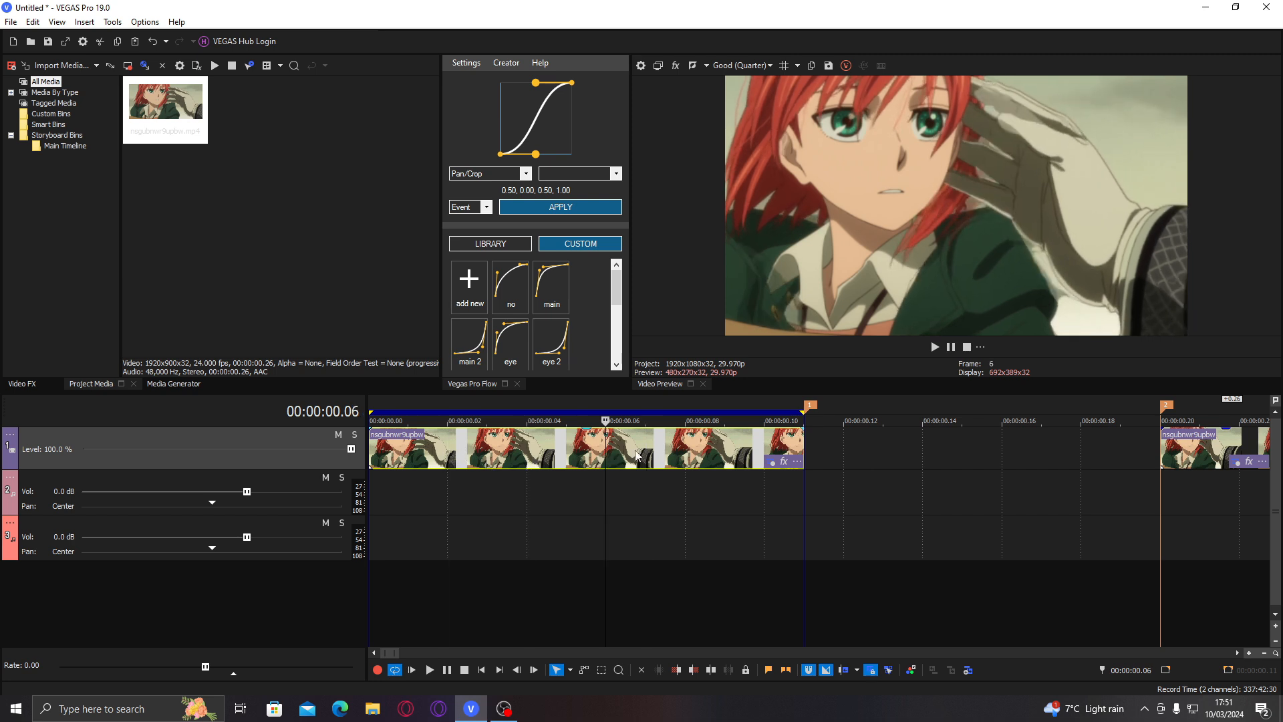
pyautogui.click(679, 450)
pyautogui.click(765, 445)
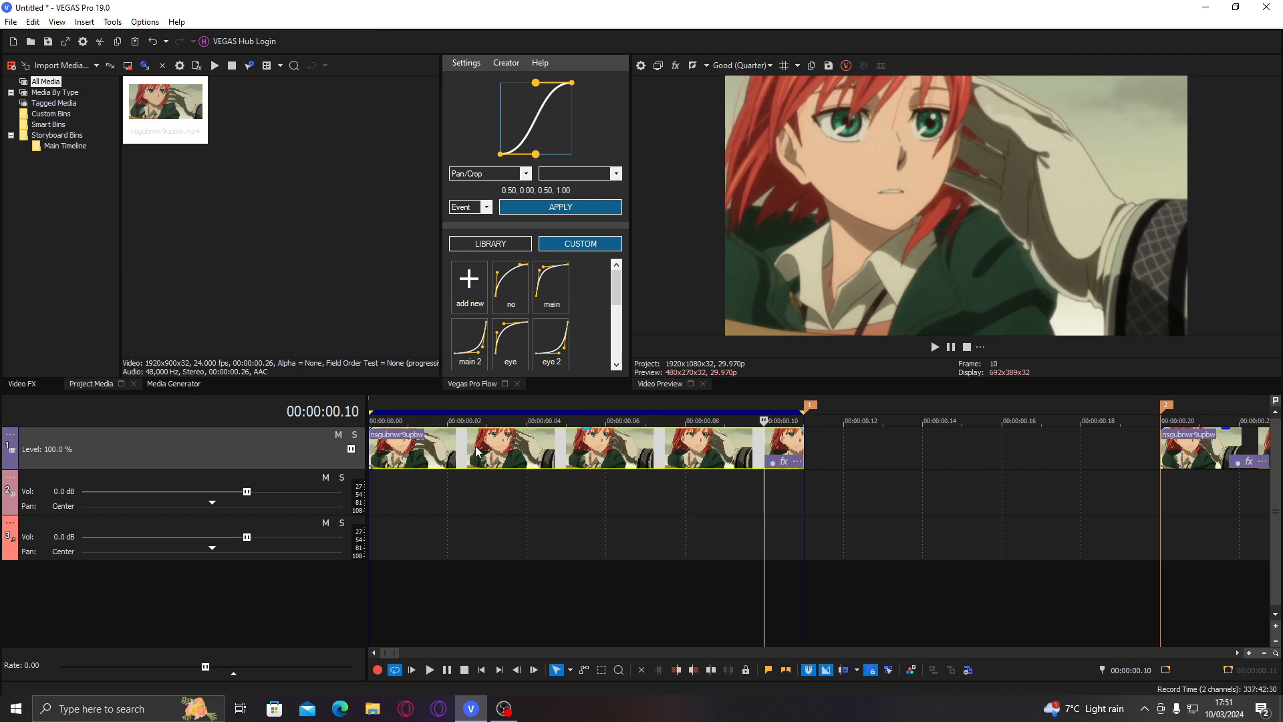
pyautogui.click(502, 452)
pyautogui.click(458, 454)
pyautogui.click(487, 455)
# Step: Place the cursor at several points on the empty audio track and the time ruler, finishing at 00:00:00.09
pyautogui.click(606, 471)
pyautogui.click(844, 502)
pyautogui.click(962, 505)
pyautogui.click(569, 494)
pyautogui.click(487, 485)
pyautogui.click(566, 420)
pyautogui.click(606, 421)
pyautogui.click(645, 421)
pyautogui.click(724, 422)
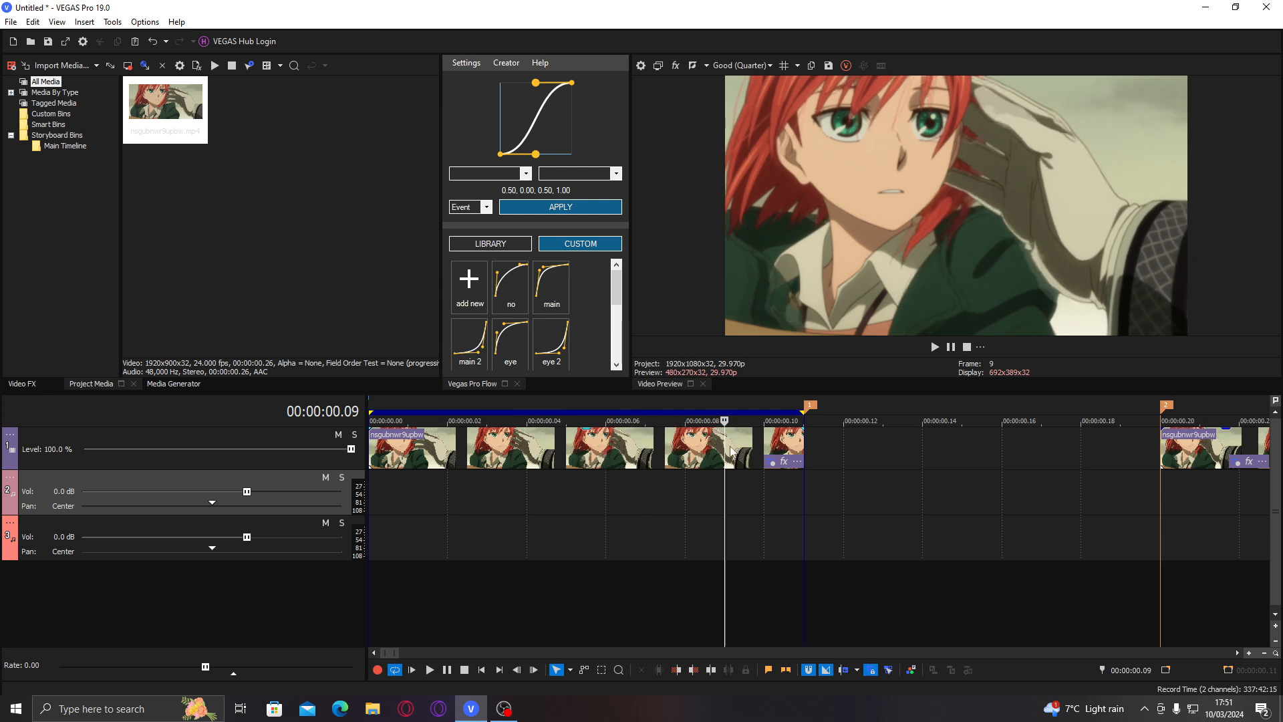
# Step: Play the first segment from several cursor positions, comparing stop and pause, then inspect its frames, finishing at 00:00:00.02
pyautogui.press('space')
pyautogui.click(538, 423)
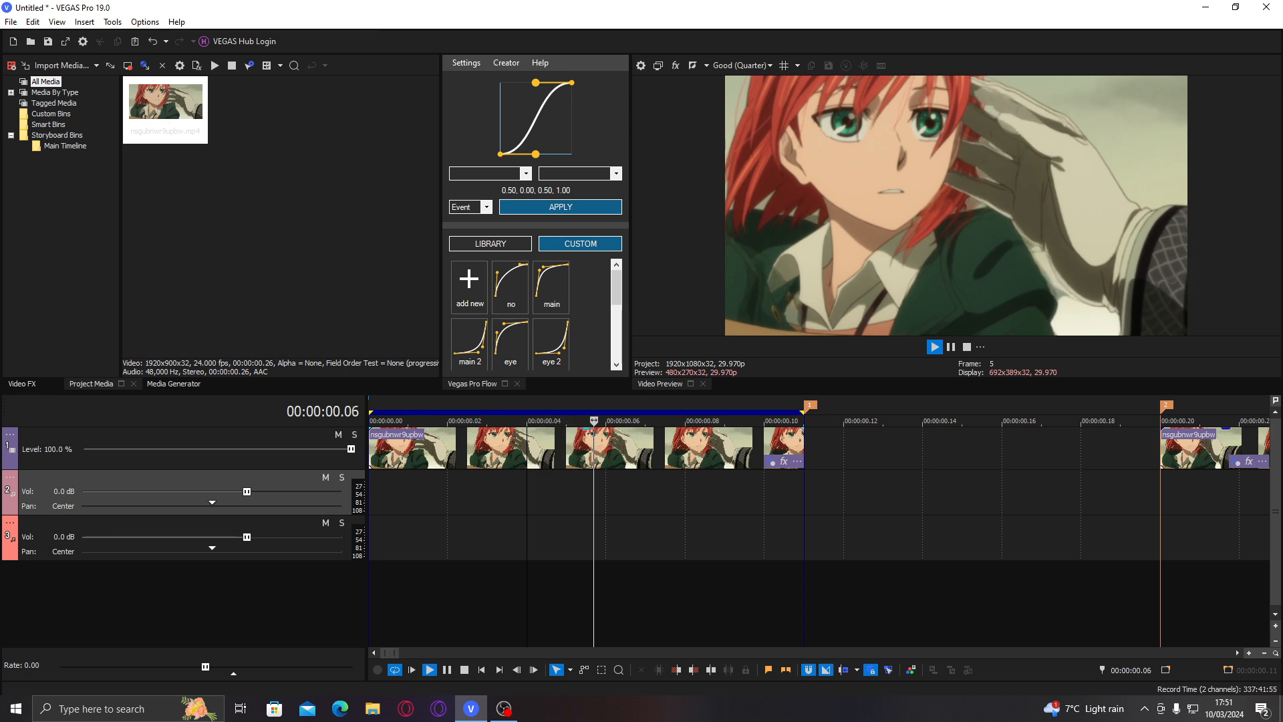
pyautogui.press('Return')
pyautogui.click(613, 458)
pyautogui.press('space')
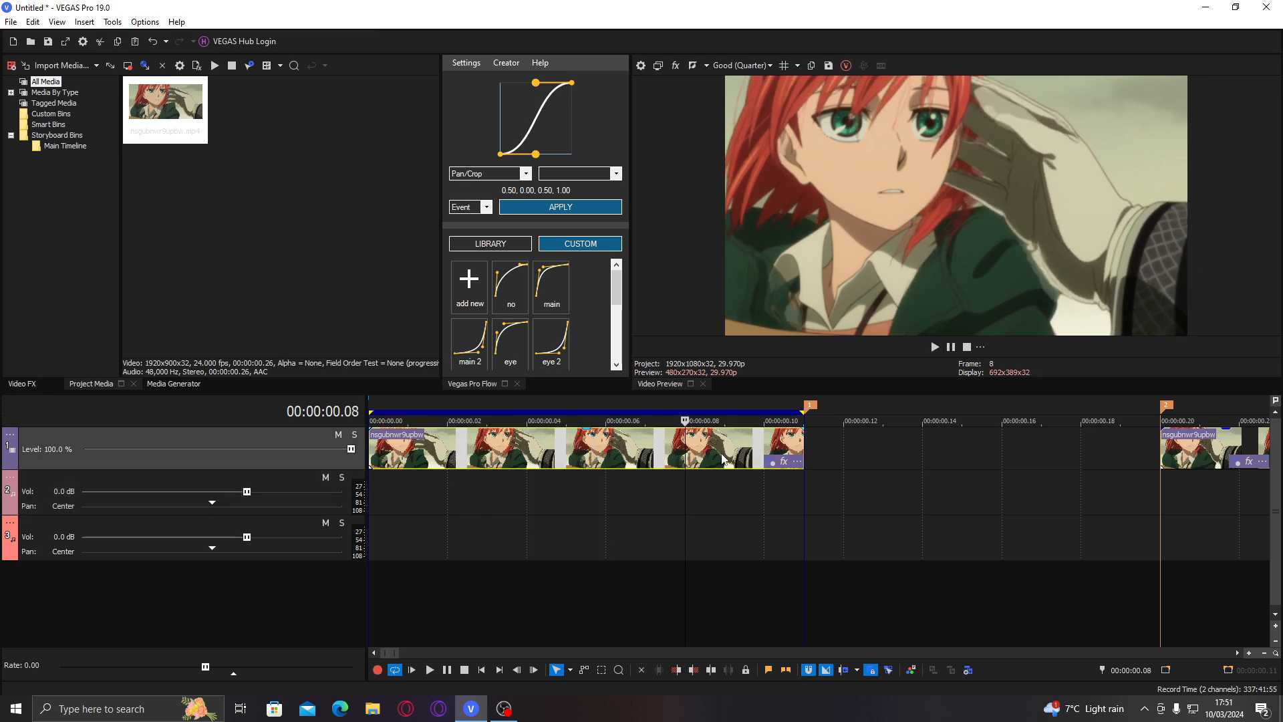
pyautogui.press('space')
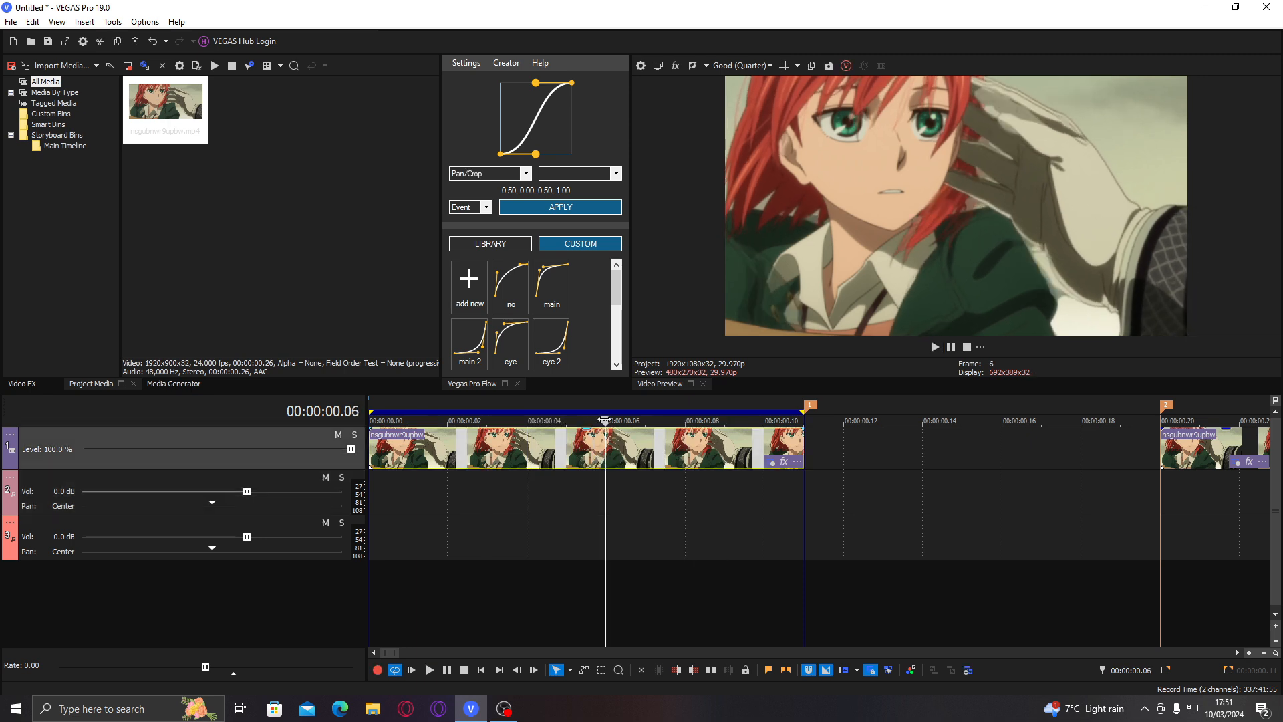
pyautogui.press('space')
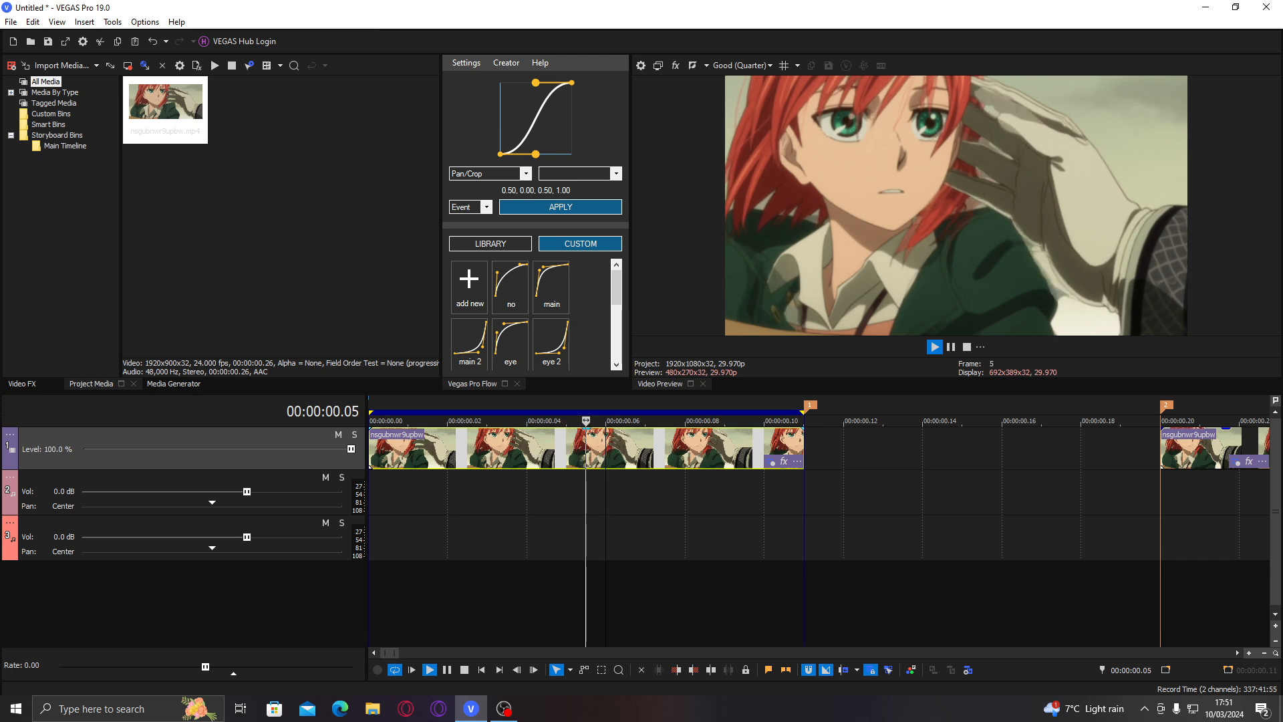
pyautogui.press('space')
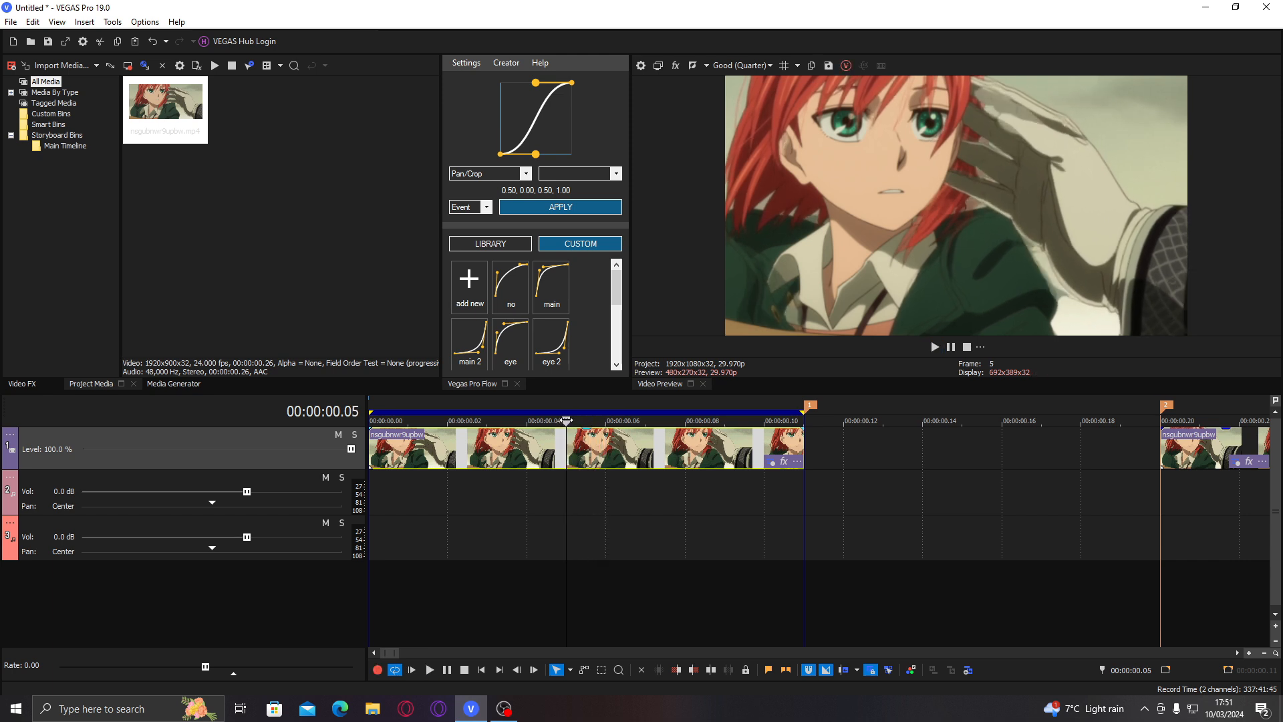
pyautogui.click(435, 453)
pyautogui.click(565, 452)
pyautogui.click(685, 449)
pyautogui.click(449, 453)
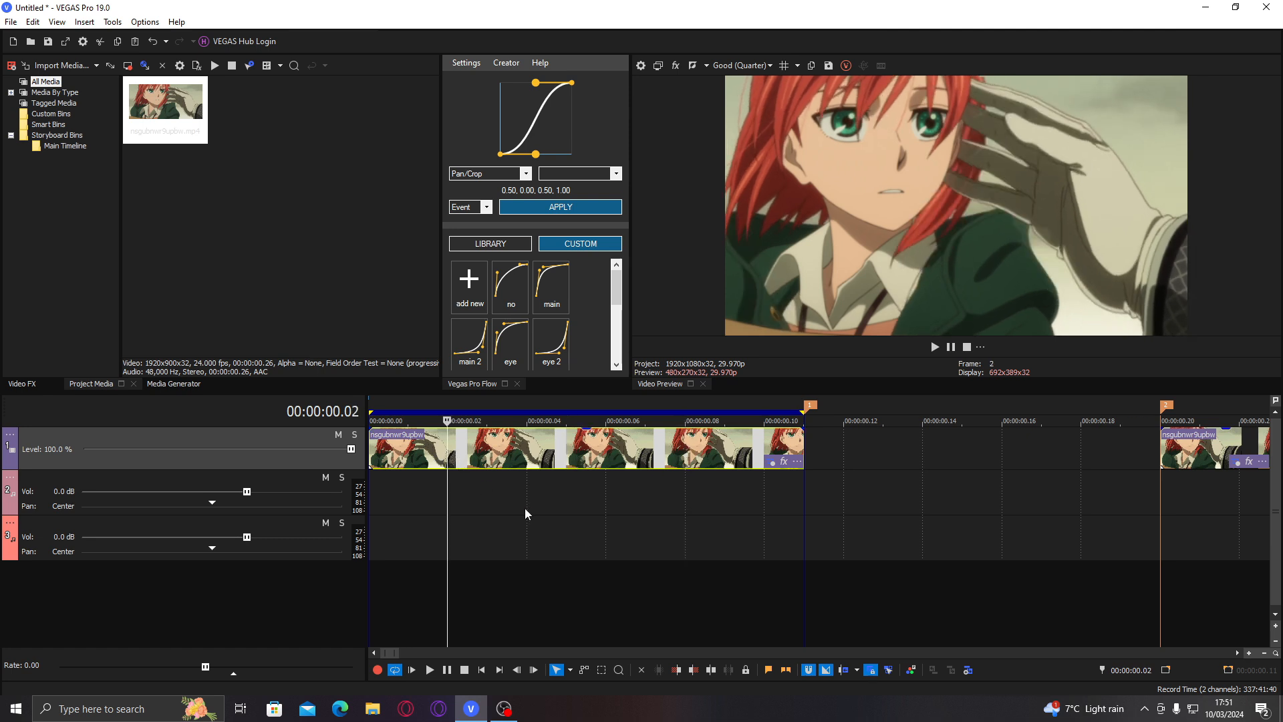
# Step: Open the Save As dialog for the untitled project and close it without saving
pyautogui.hotkey('ctrl', 's')
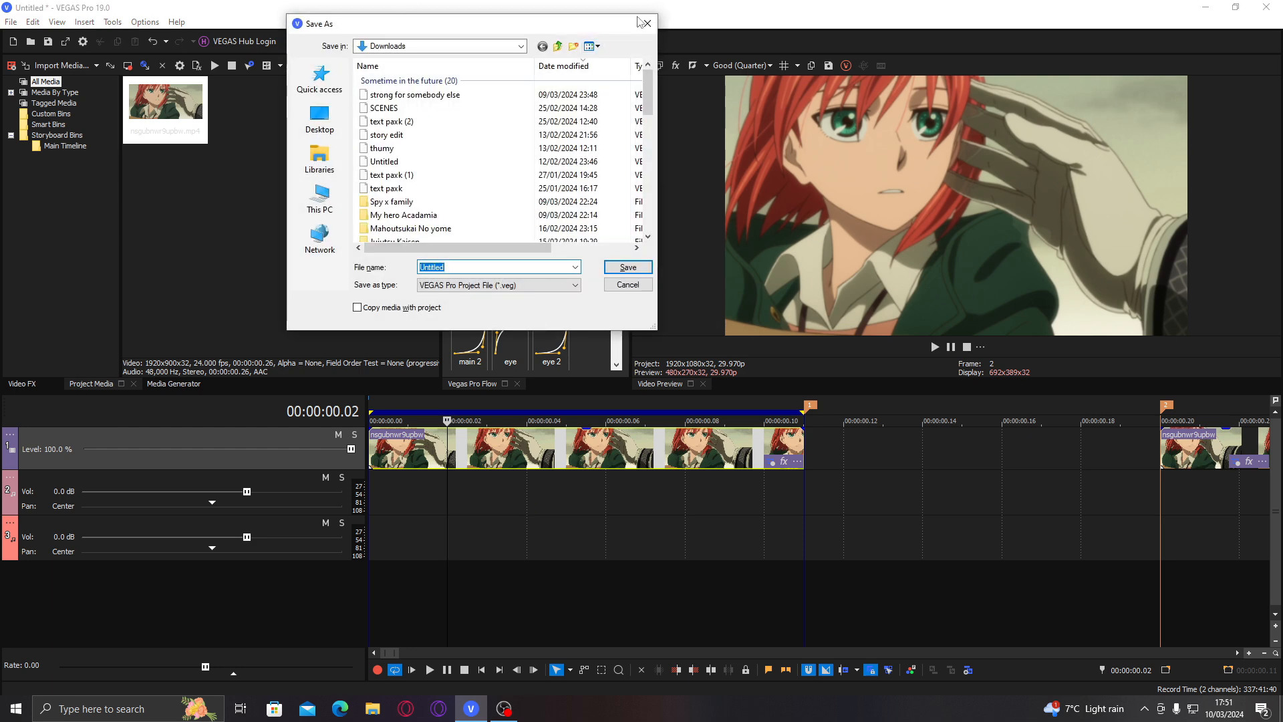
pyautogui.click(646, 23)
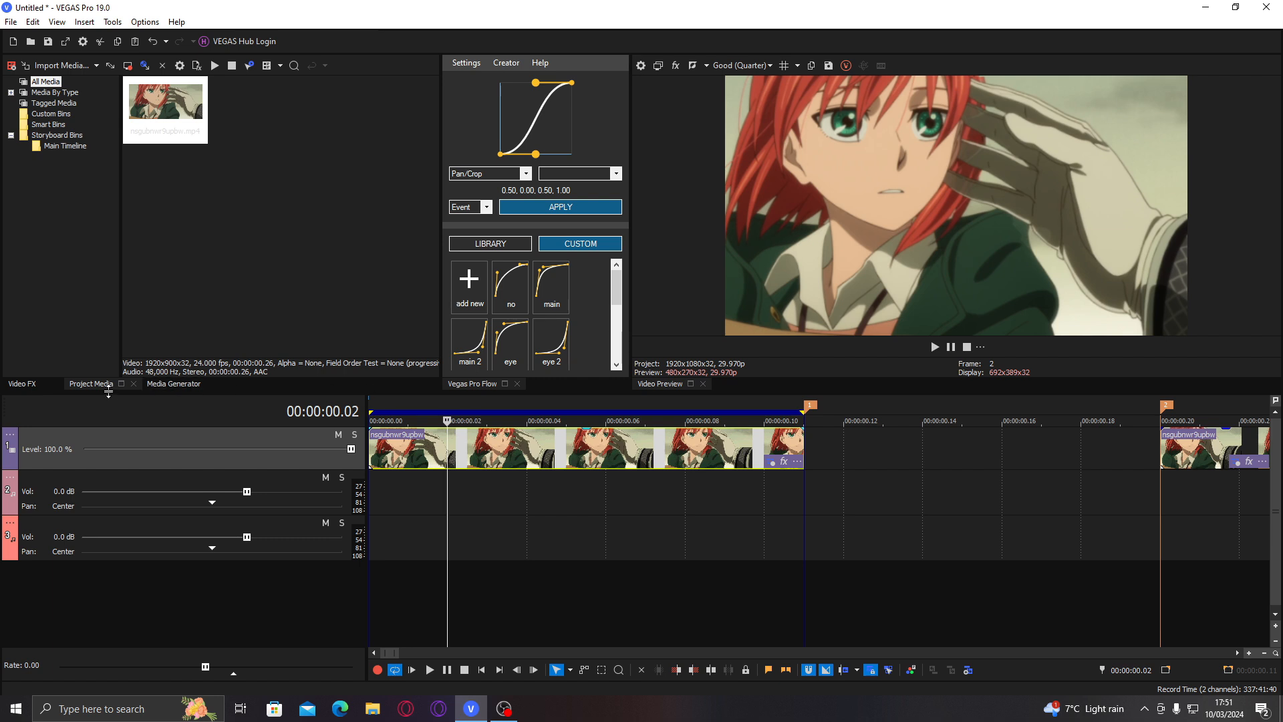
# Step: Show the Video FX library with the cursor at 00:00:00.03, search its plug-ins for "dfs", and clear the search
pyautogui.click(13, 385)
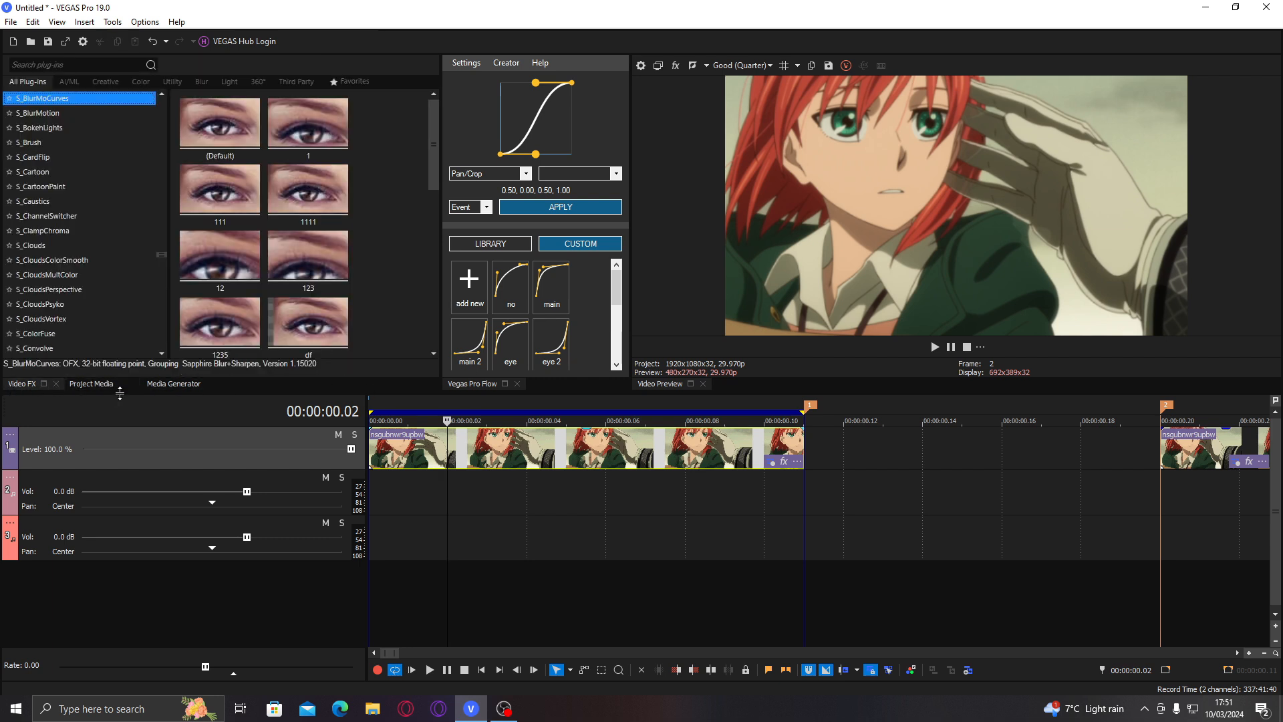
pyautogui.click(484, 447)
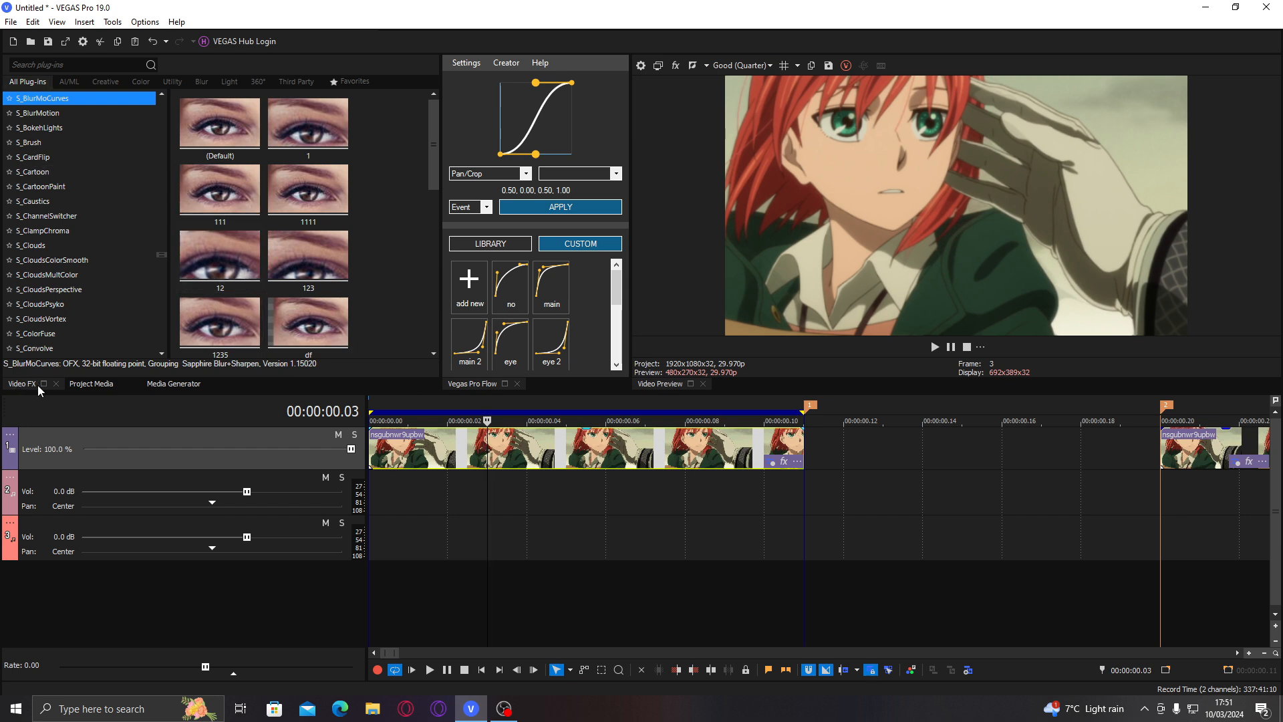
pyautogui.click(49, 66)
pyautogui.write('dfs')
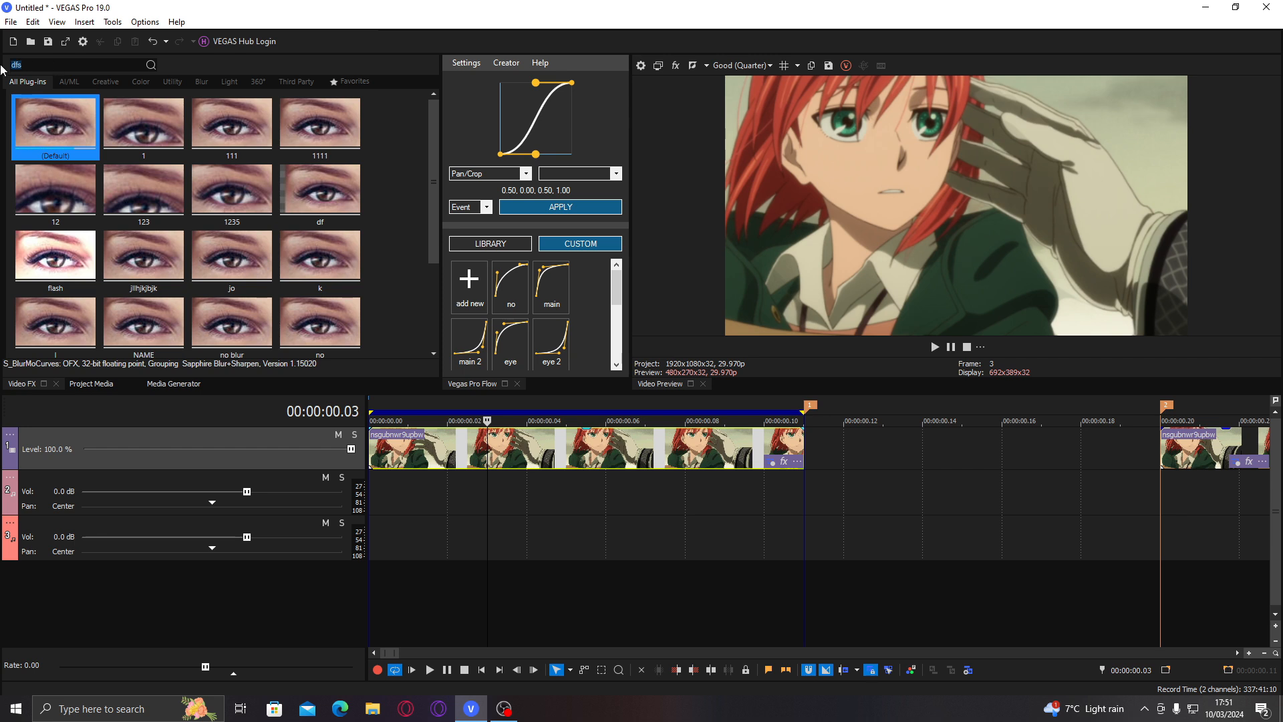
pyautogui.press('BackSpace')
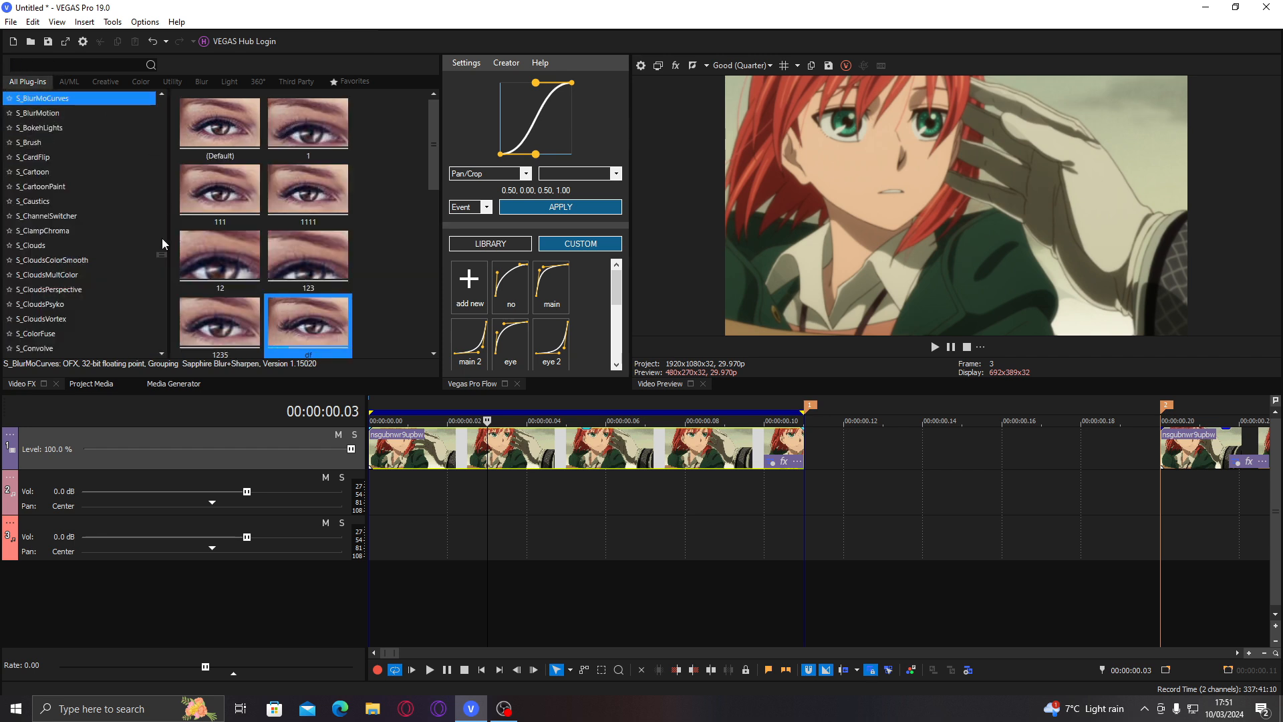
# Step: Apply the (Default) preset of S_BlurMoCurves to the first video segment
pyautogui.scroll(6, 163, 254)
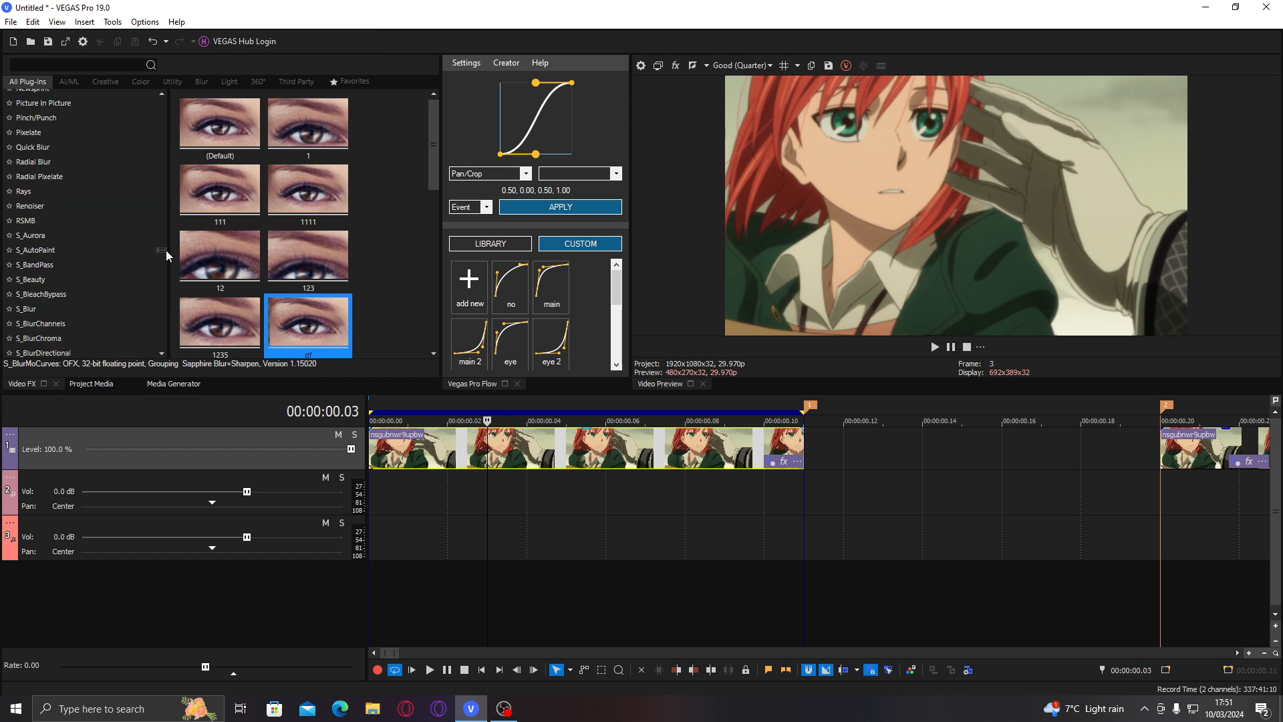
pyautogui.moveTo(186, 117); pyautogui.dragTo(417, 440)
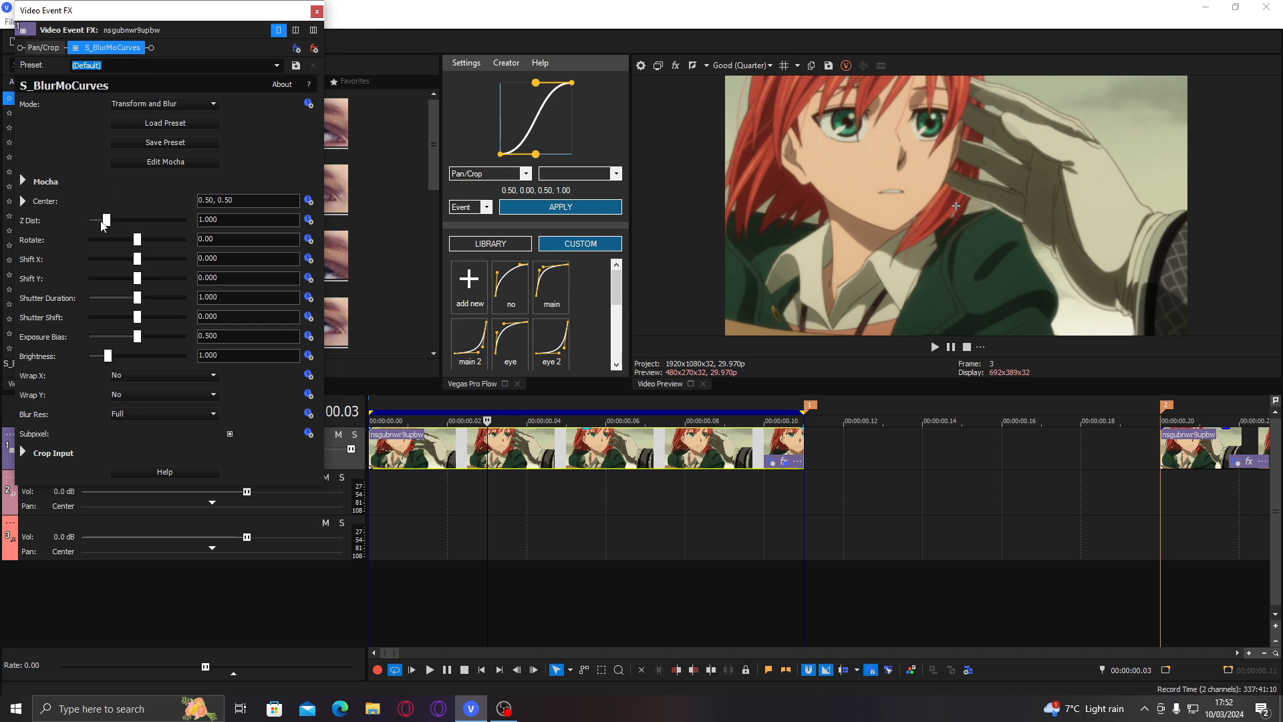
# Step: Try docking the Video Event FX window alongside the Video FX library, look through its settings, and undock it again
pyautogui.moveTo(168, 10); pyautogui.dragTo(162, 47)
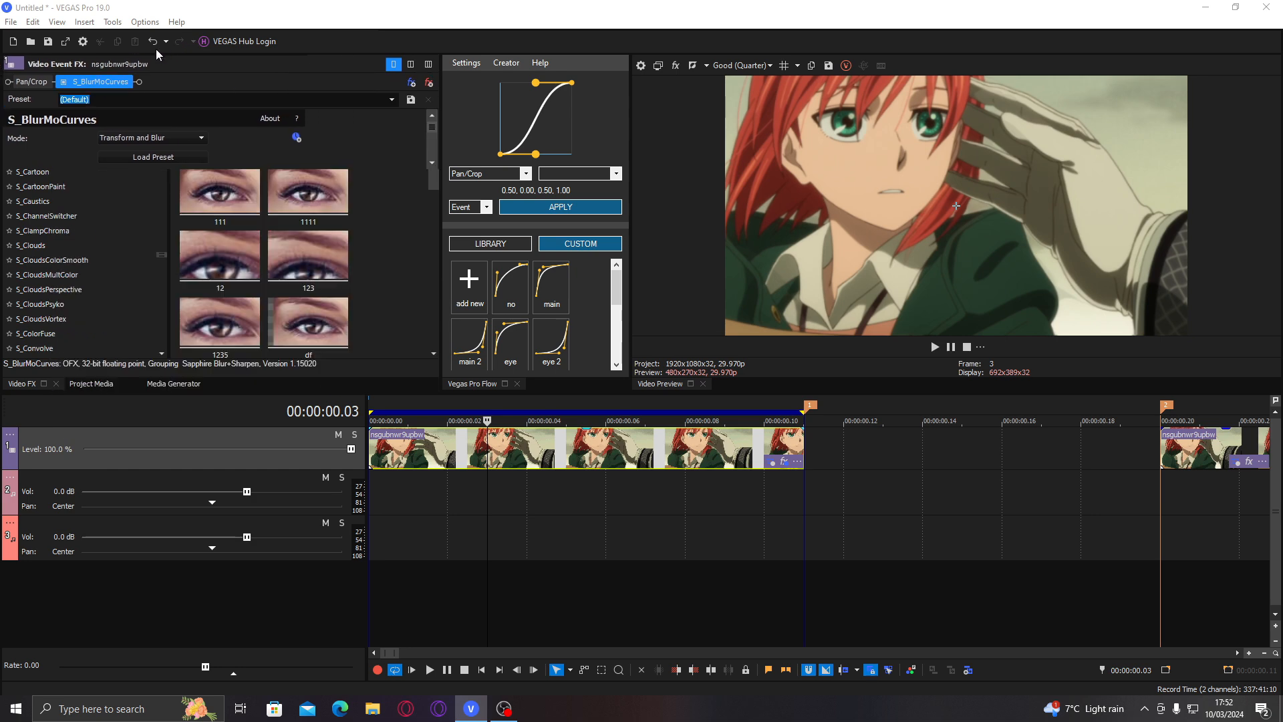
pyautogui.moveTo(155, 49); pyautogui.dragTo(164, 54)
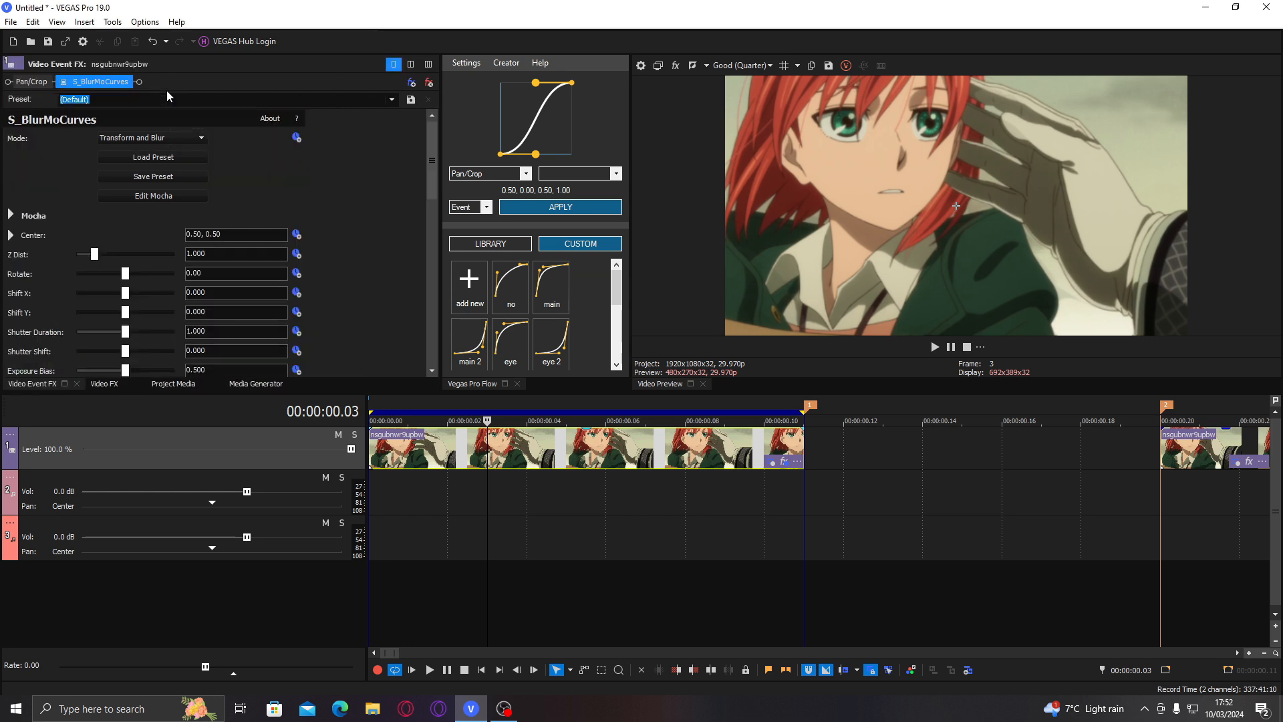
pyautogui.moveTo(436, 178)
pyautogui.mouseDown()
pyautogui.moveTo(468, 377)
pyautogui.moveTo(426, 192)
pyautogui.mouseUp()
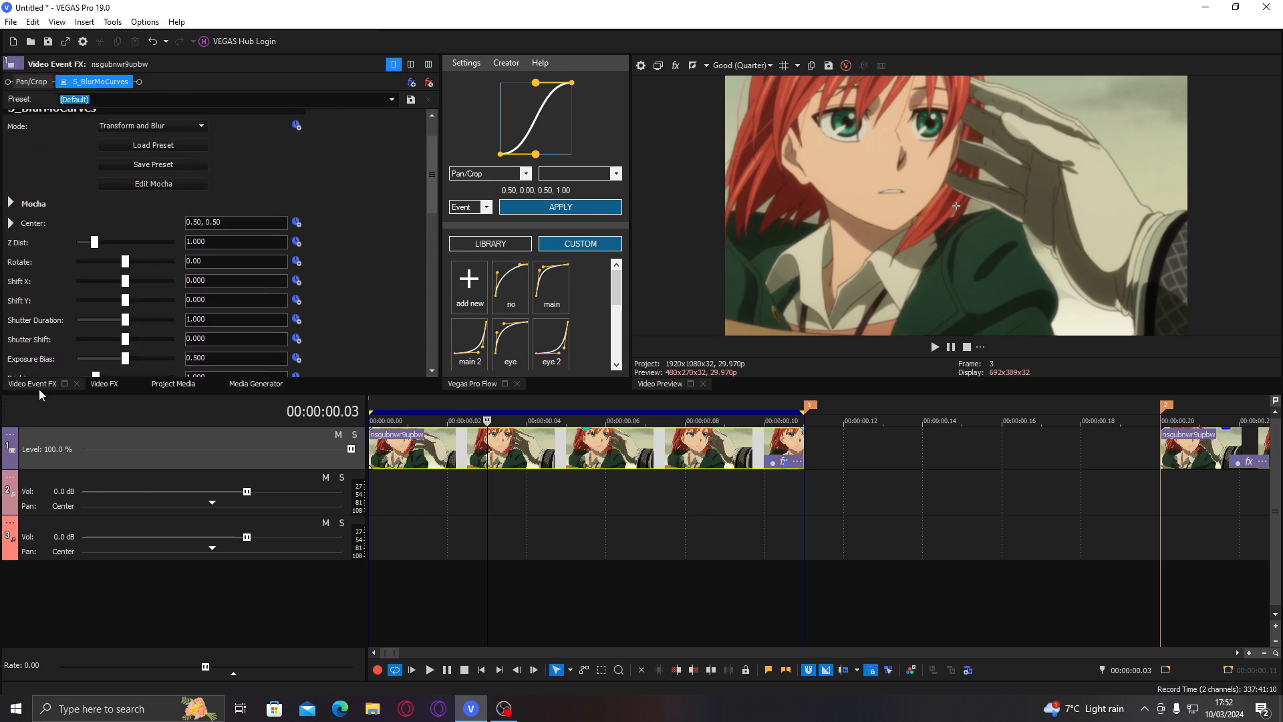
pyautogui.moveTo(35, 390); pyautogui.dragTo(128, 84)
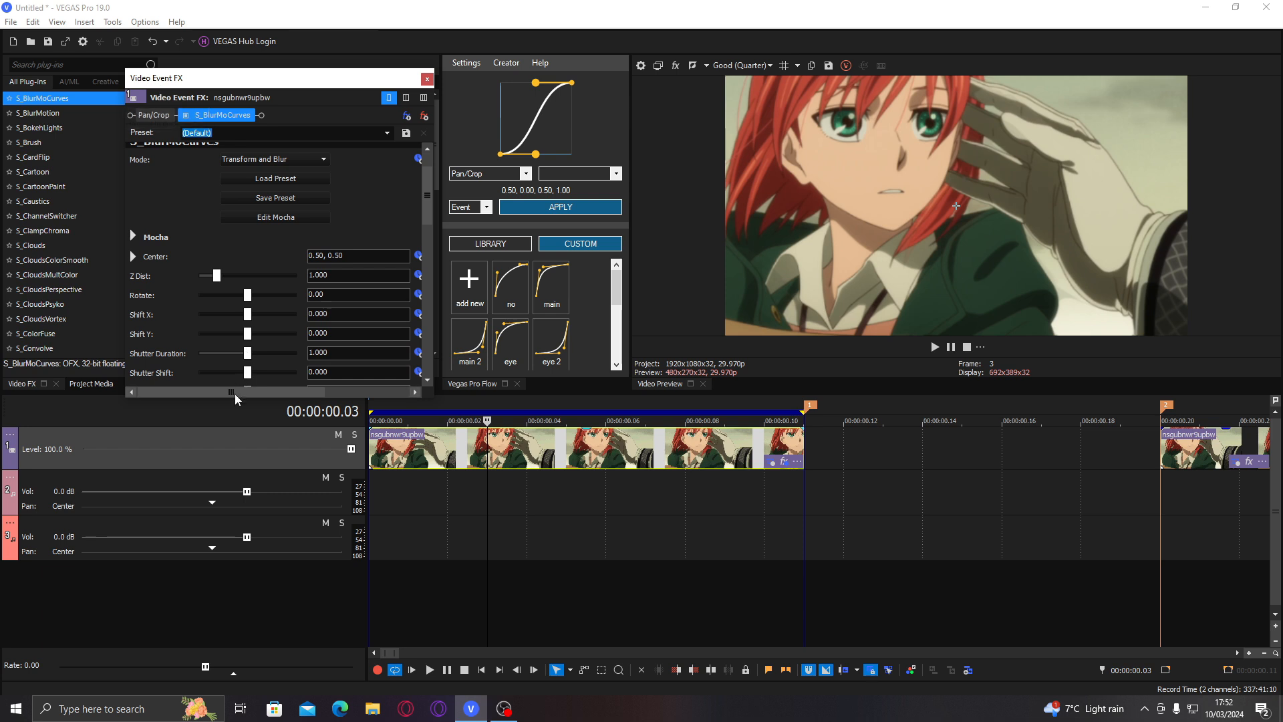
# Step: Enlarge and reposition the floating Video Event FX window so that the S_BlurMoCurves parameters fit
pyautogui.moveTo(234, 400); pyautogui.dragTo(234, 532)
pyautogui.moveTo(277, 80); pyautogui.dragTo(201, 33)
pyautogui.moveTo(356, 227); pyautogui.dragTo(400, 226)
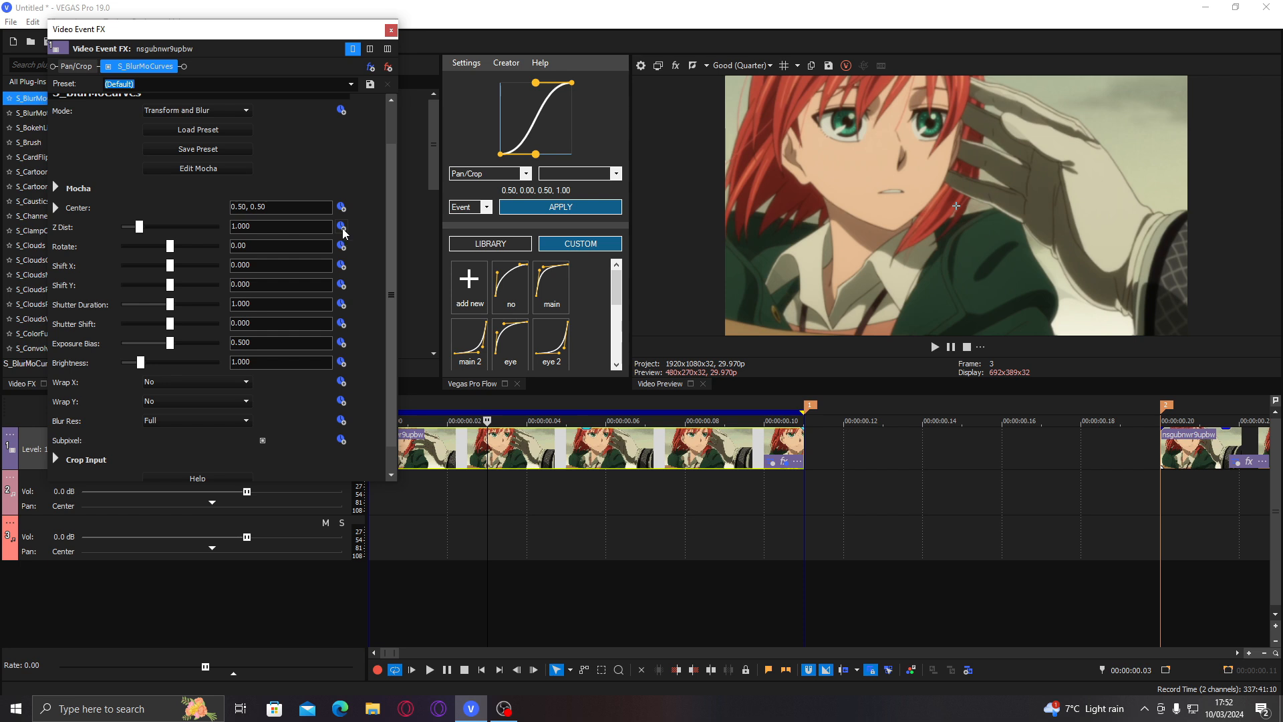
# Step: Enable keyframe animation for the Z Dist parameter and scrub through its keyframe timeline, finishing at 00:00:00.05
pyautogui.click(343, 229)
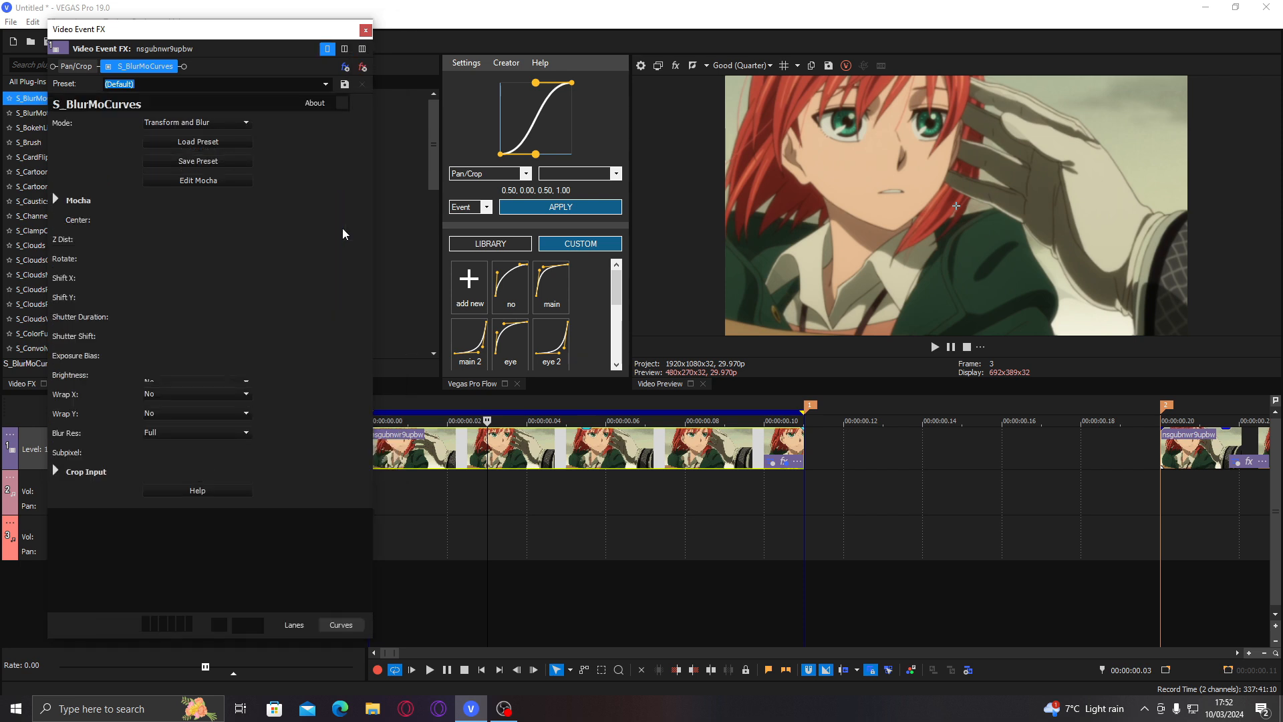
pyautogui.click(122, 559)
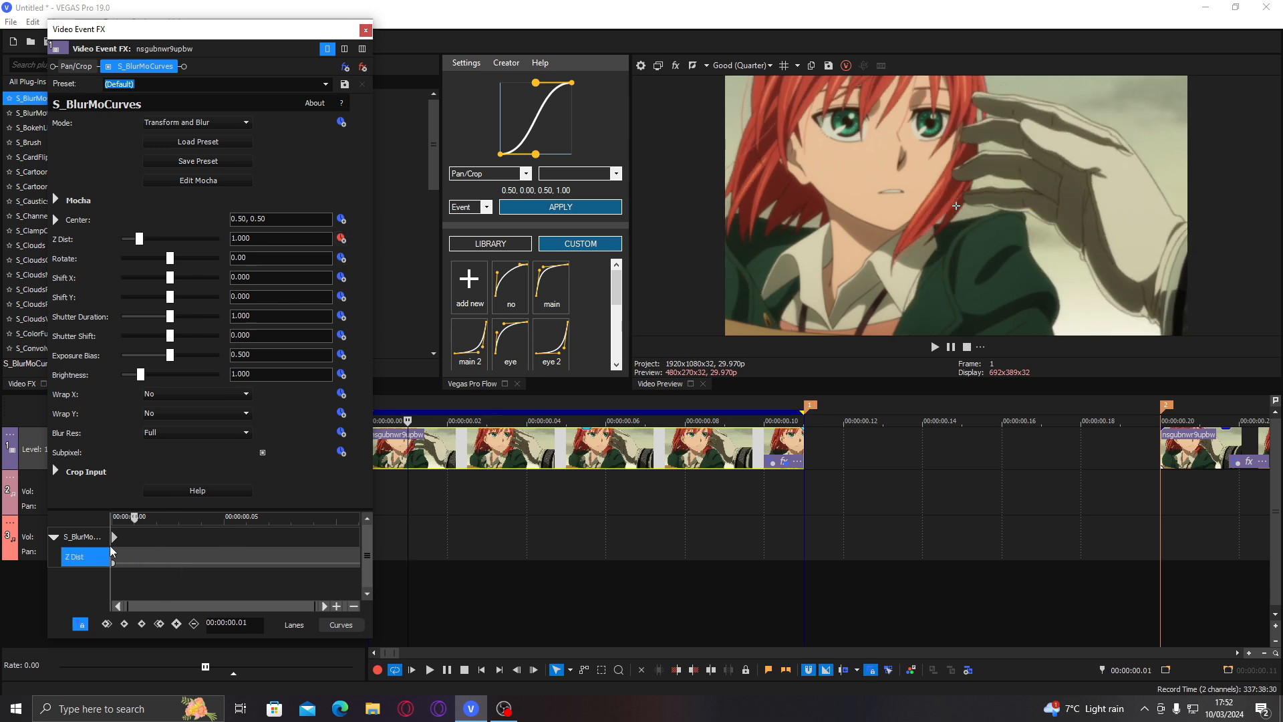
pyautogui.moveTo(113, 563); pyautogui.dragTo(304, 565)
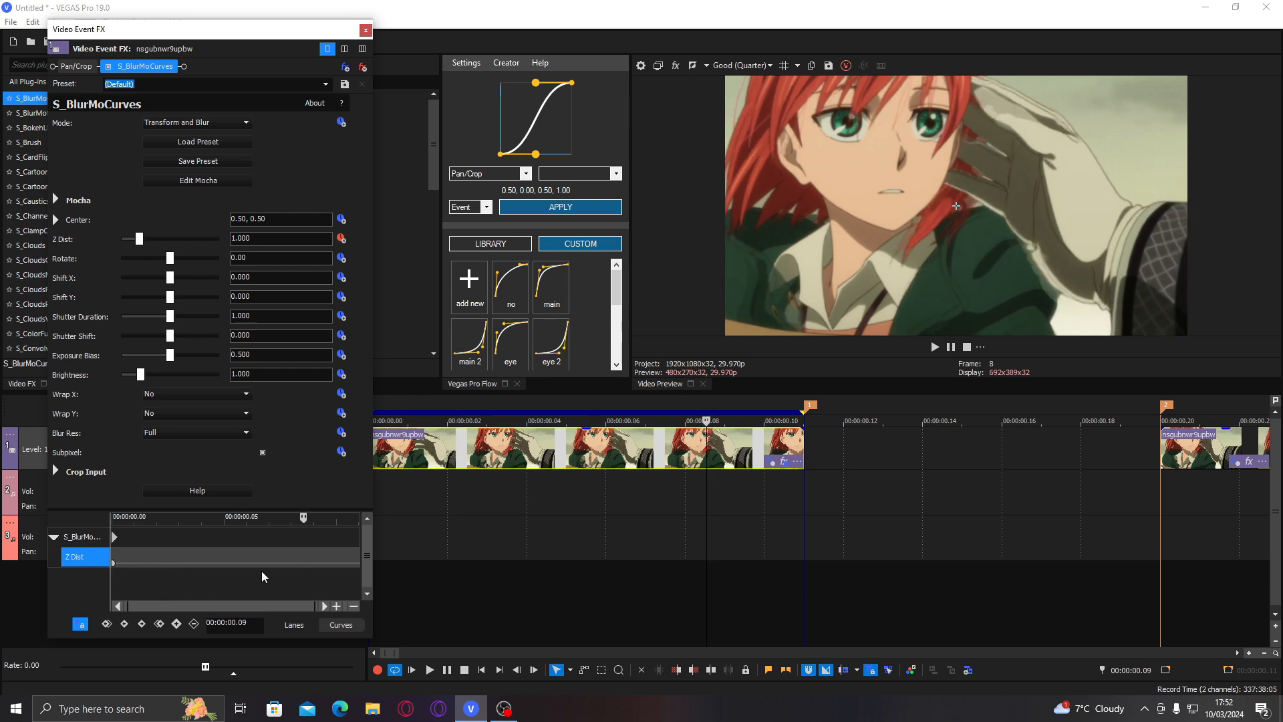
pyautogui.click(230, 568)
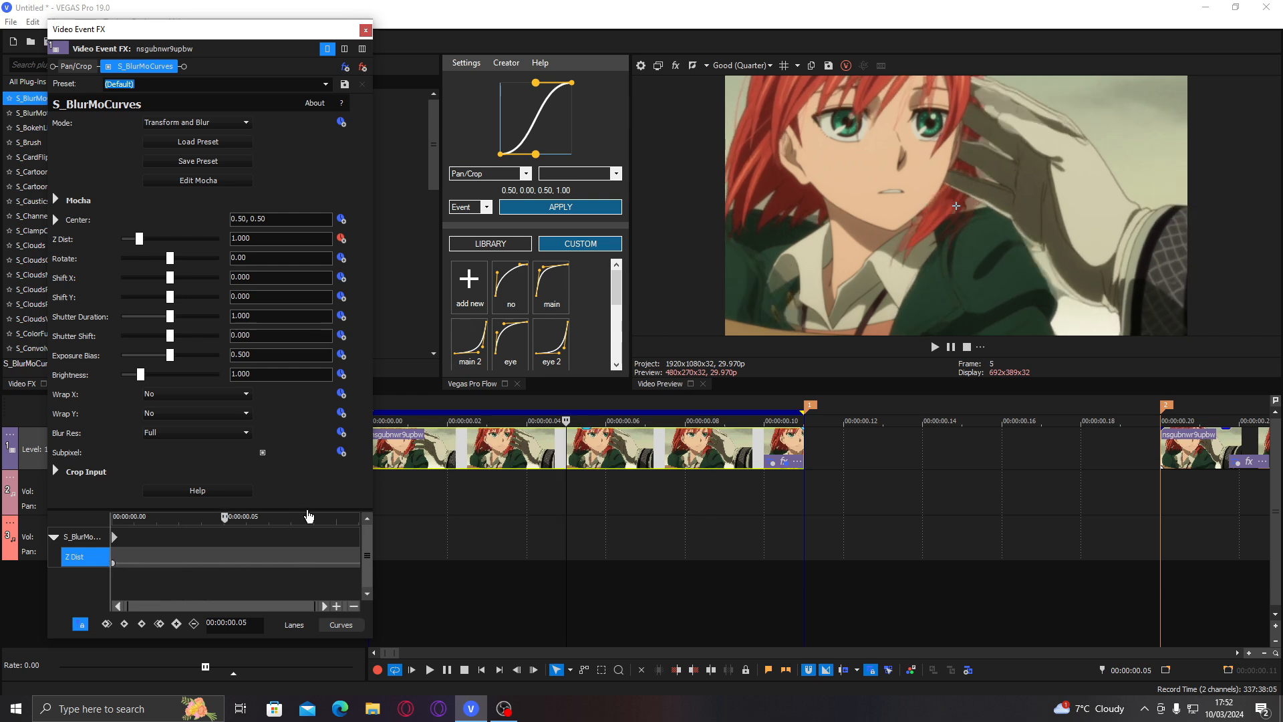
# Step: Toggle Sync Cursor to Media Timeline off and on for the effect's keyframe timeline
pyautogui.click(80, 622)
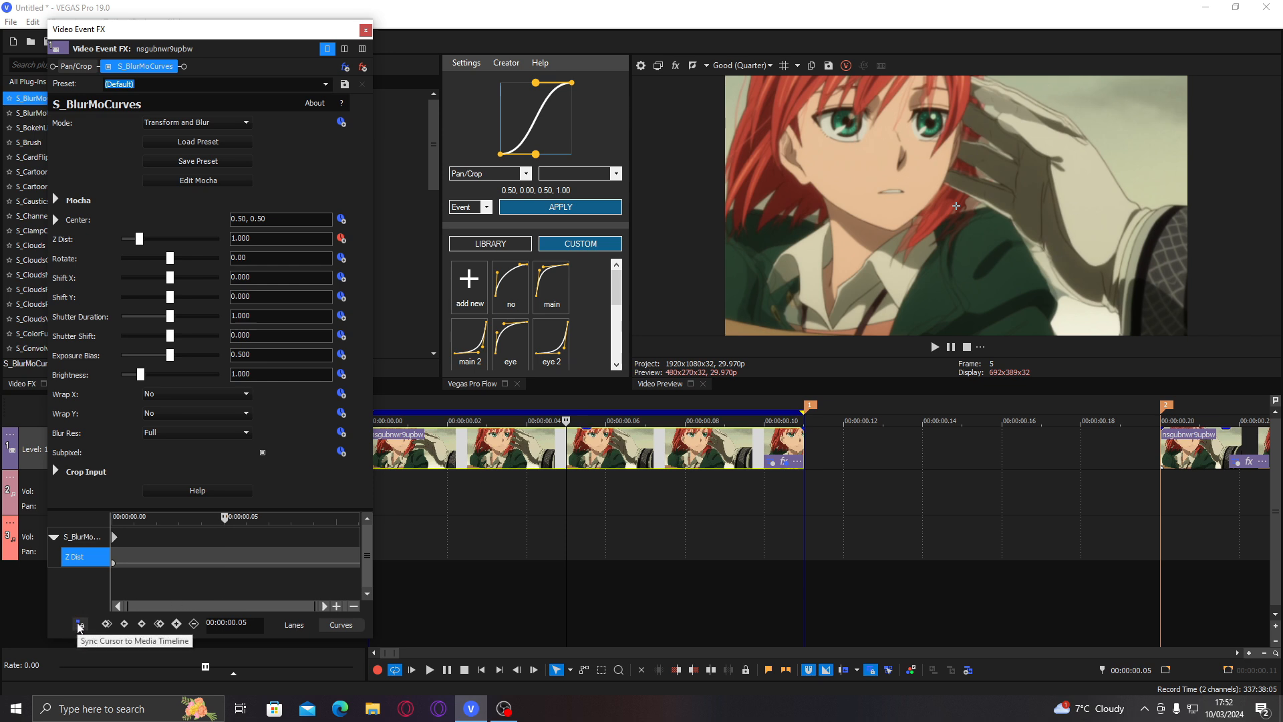
pyautogui.click(79, 624)
pyautogui.click(80, 623)
pyautogui.click(79, 624)
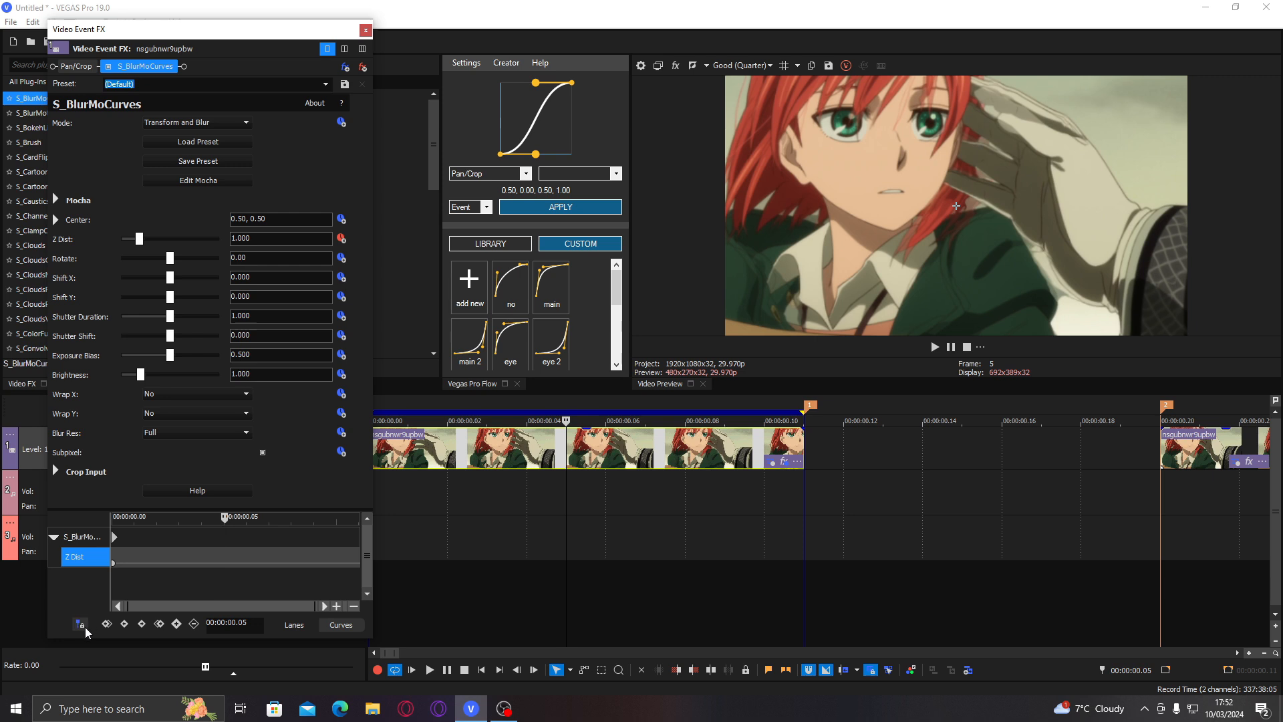
# Step: Set Z Dist to 0.400 at the first keyframe, 00:00:00.00
pyautogui.moveTo(216, 564)
pyautogui.mouseDown()
pyautogui.moveTo(158, 566)
pyautogui.moveTo(349, 570)
pyautogui.moveTo(194, 559)
pyautogui.mouseUp()
pyautogui.click(114, 566)
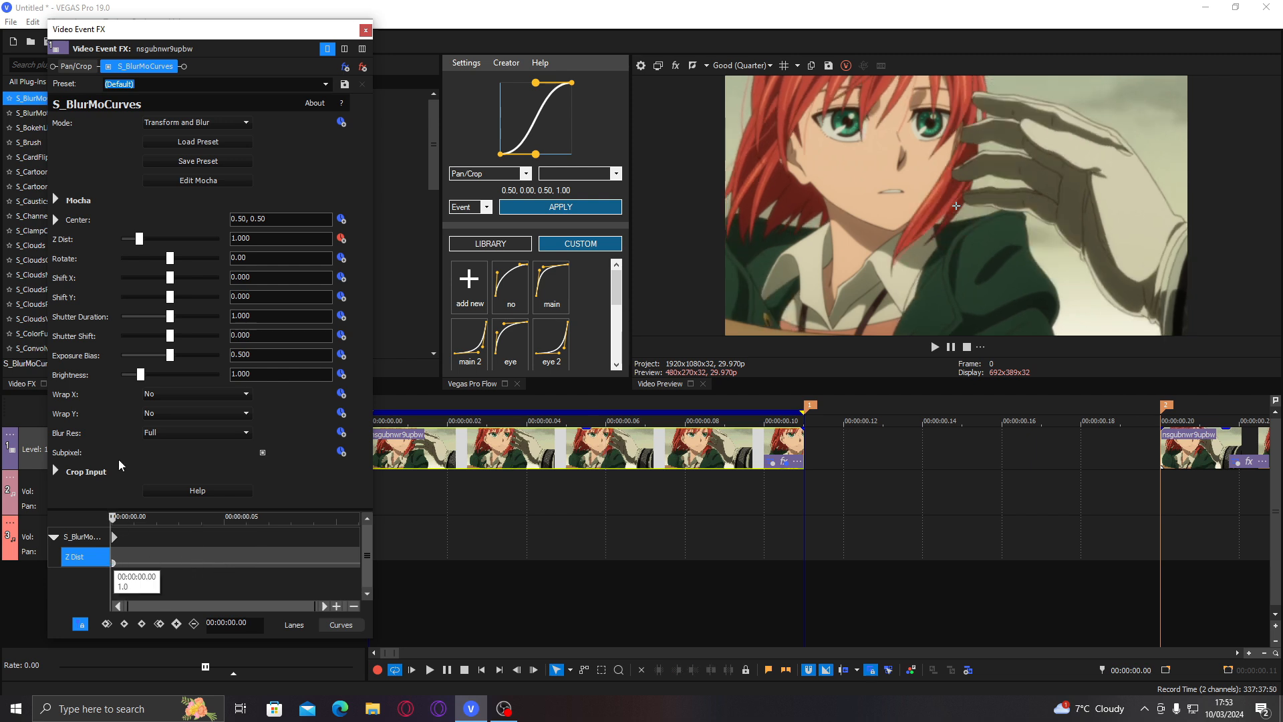
pyautogui.moveTo(142, 242); pyautogui.dragTo(129, 240)
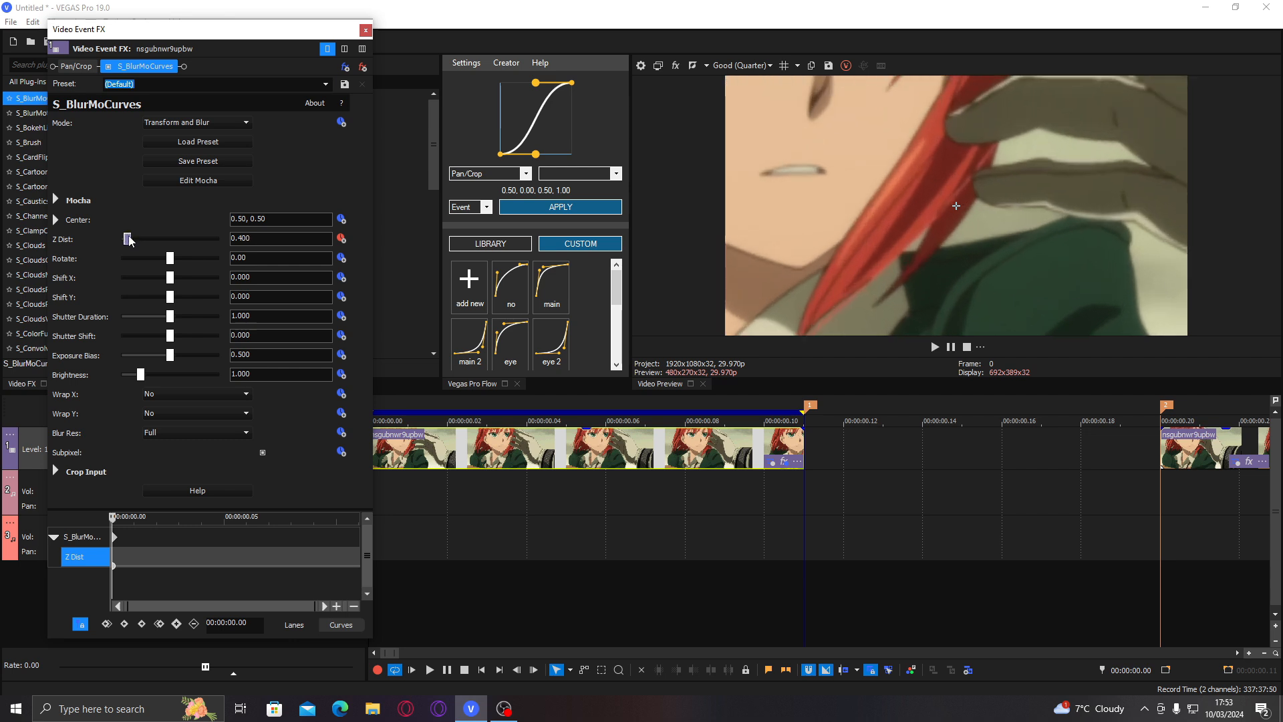
# Step: Add a Z Dist keyframe with the value 1.000 at 00:00:00.08
pyautogui.click(150, 565)
pyautogui.moveTo(150, 567); pyautogui.dragTo(292, 567)
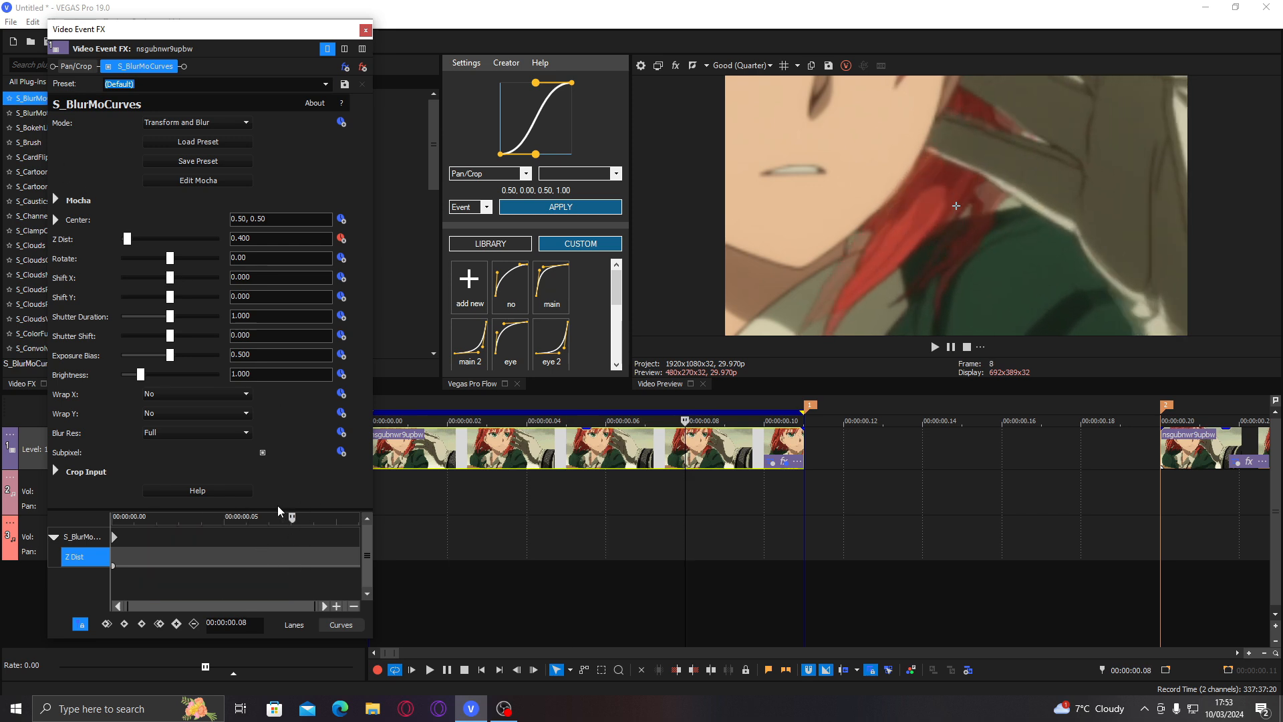
pyautogui.moveTo(127, 239); pyautogui.dragTo(138, 242)
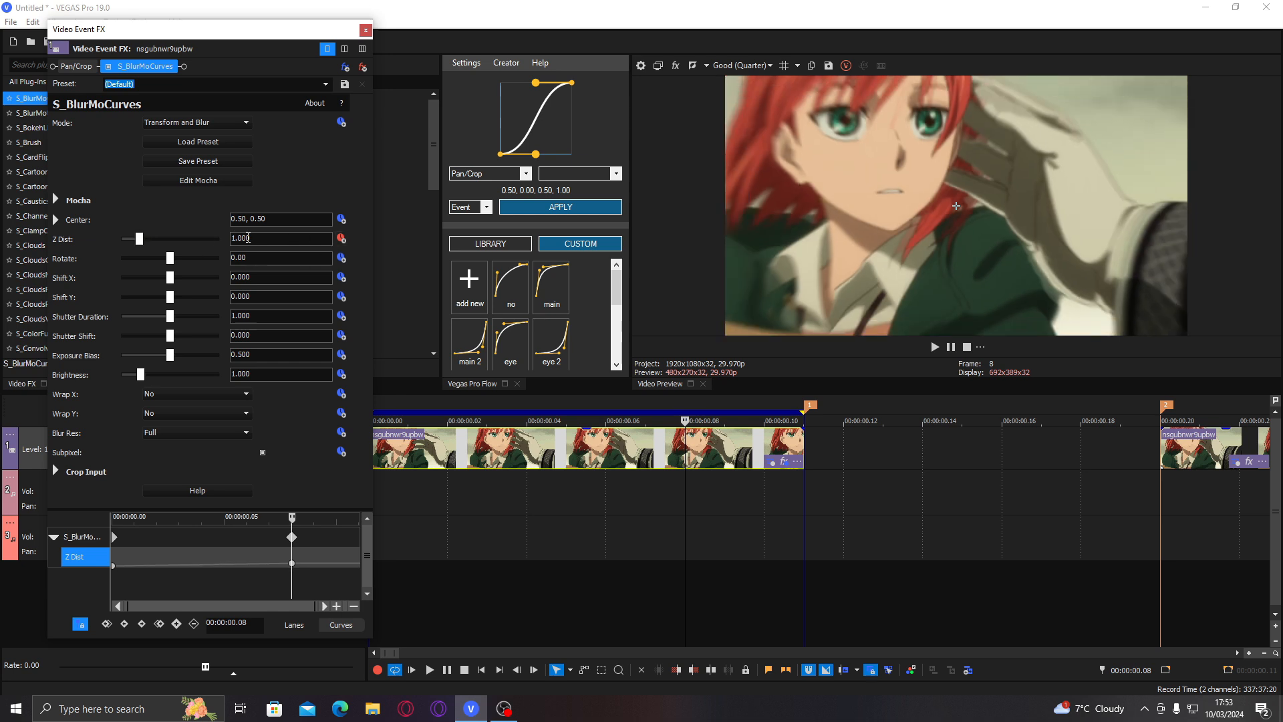
# Step: Set Z Dist to 1.000 at the 00:00:00.08 keyframe and lower Shutter Duration to 0.354
pyautogui.moveTo(261, 238); pyautogui.dragTo(101, 246)
pyautogui.write('1')
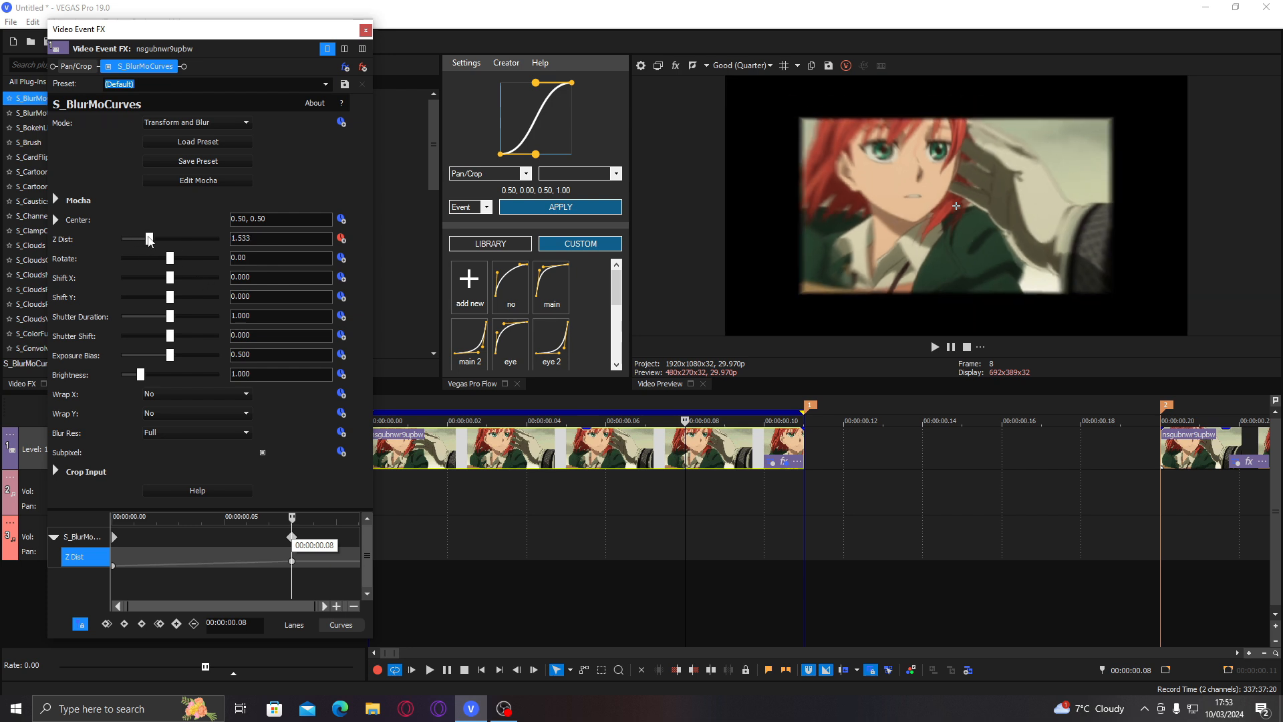
pyautogui.press('Return')
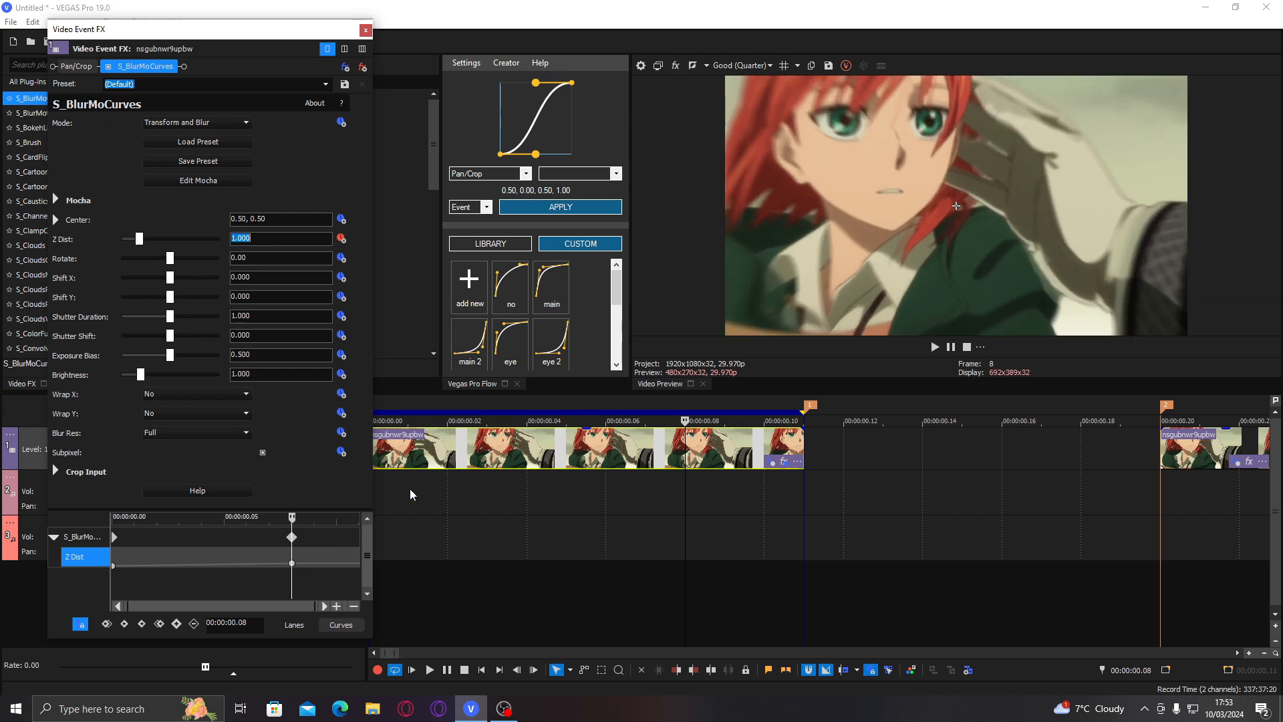
pyautogui.click(135, 319)
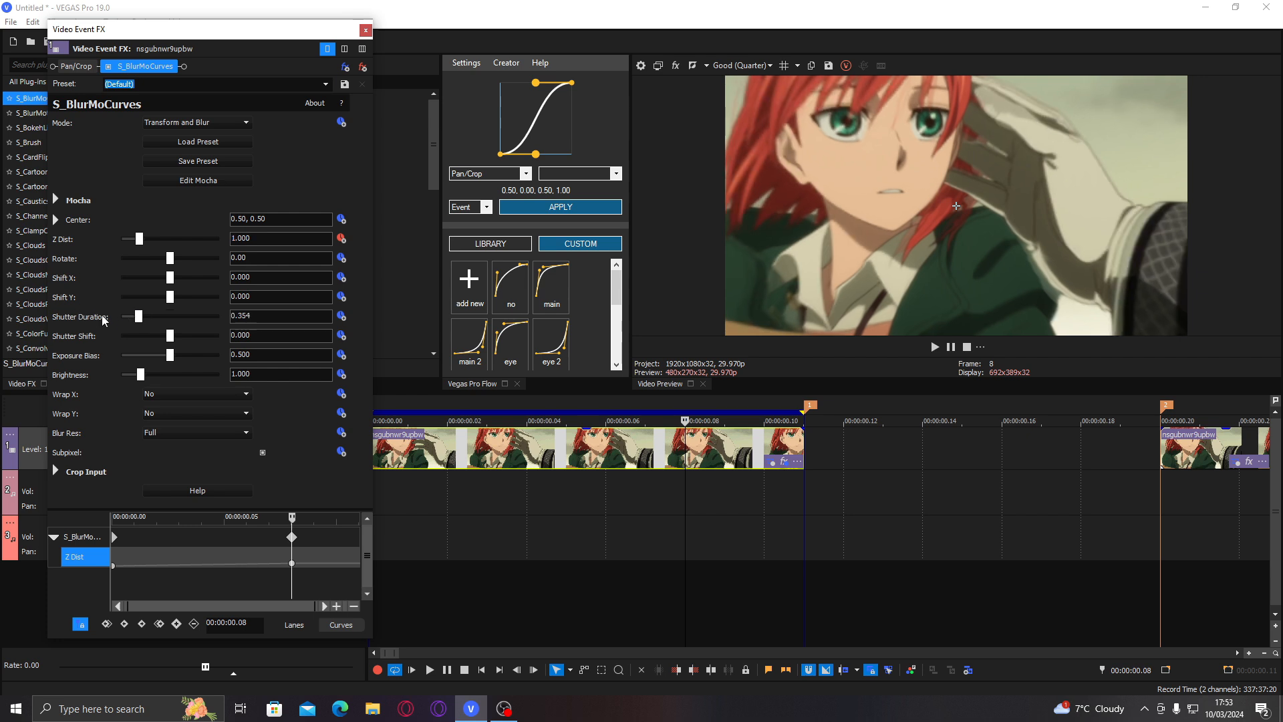
# Step: Set both Wrap X and Wrap Y to Reflect for the S_BlurMoCurves effect
pyautogui.click(164, 413)
pyautogui.click(169, 443)
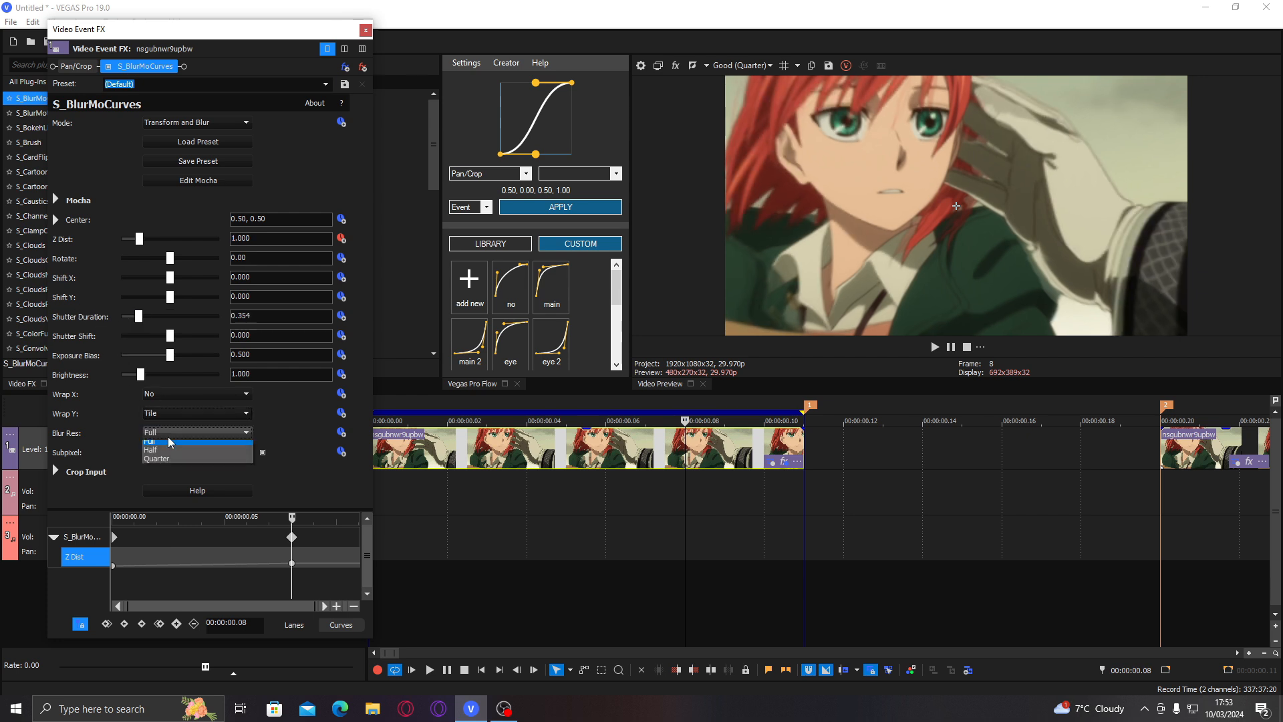
pyautogui.click(169, 394)
pyautogui.click(170, 415)
pyautogui.click(170, 417)
pyautogui.click(160, 443)
pyautogui.click(163, 393)
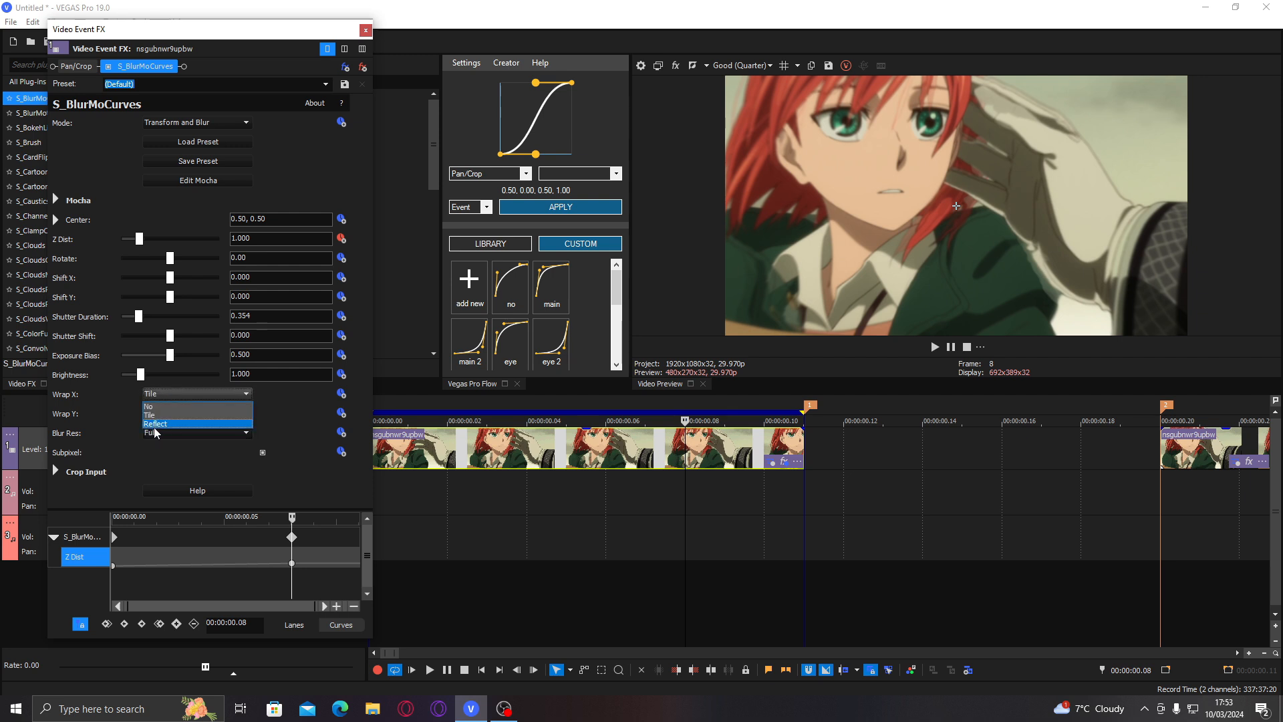
pyautogui.click(157, 428)
# Step: Apply the custom "eye" curve from Vegas Pro Flow to the first clip's S_BlurMoCurves Z Dist animation
pyautogui.moveTo(217, 561); pyautogui.dragTo(246, 566)
pyautogui.click(488, 446)
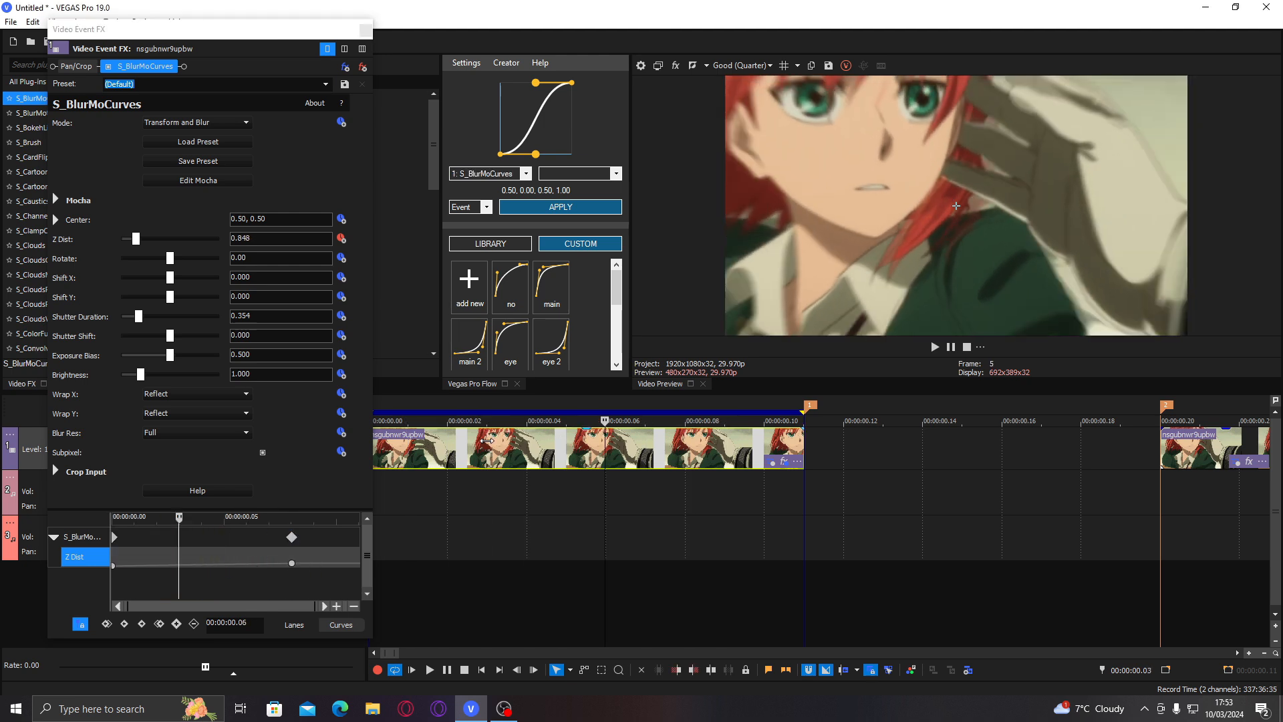
pyautogui.click(509, 349)
pyautogui.click(535, 209)
# Step: Step through the generated Z Dist keyframes between 00:00:00.00 and 00:00:00.08 to examine the value at each one
pyautogui.moveTo(159, 569)
pyautogui.mouseDown()
pyautogui.moveTo(121, 570)
pyautogui.moveTo(171, 568)
pyautogui.mouseUp()
pyautogui.click(201, 583)
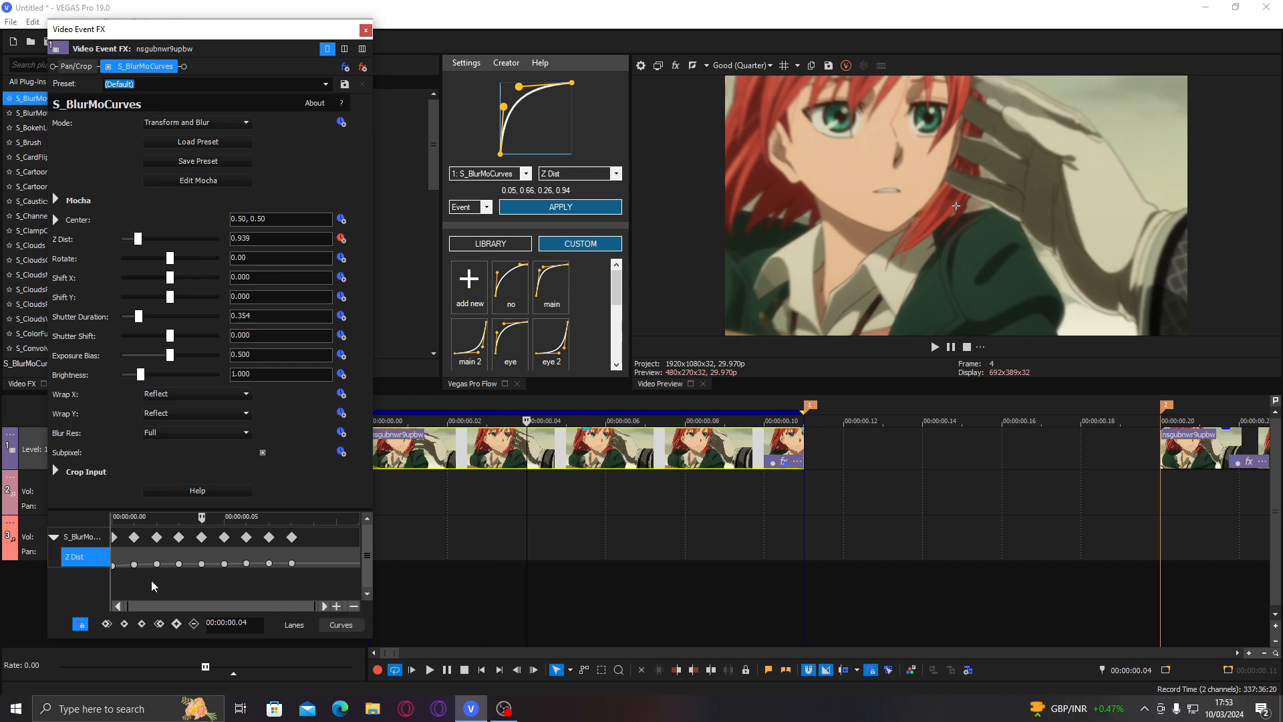
pyautogui.click(136, 567)
pyautogui.click(114, 567)
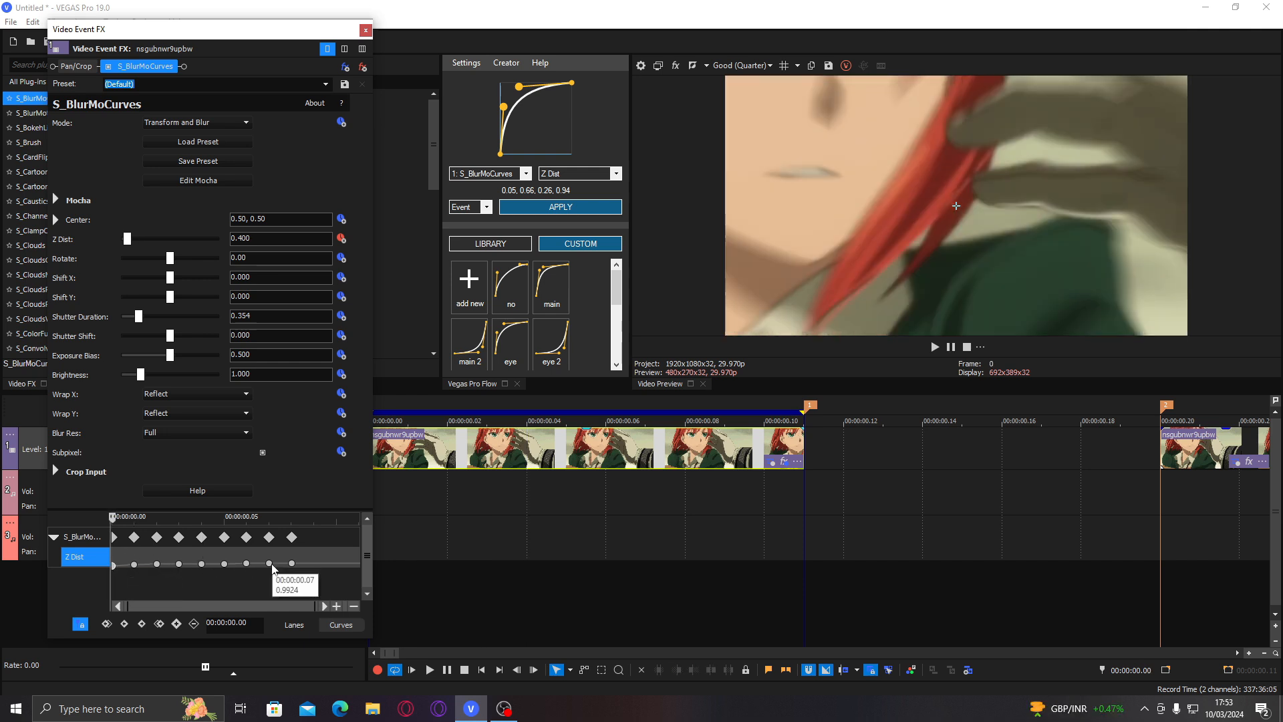
pyautogui.moveTo(138, 565)
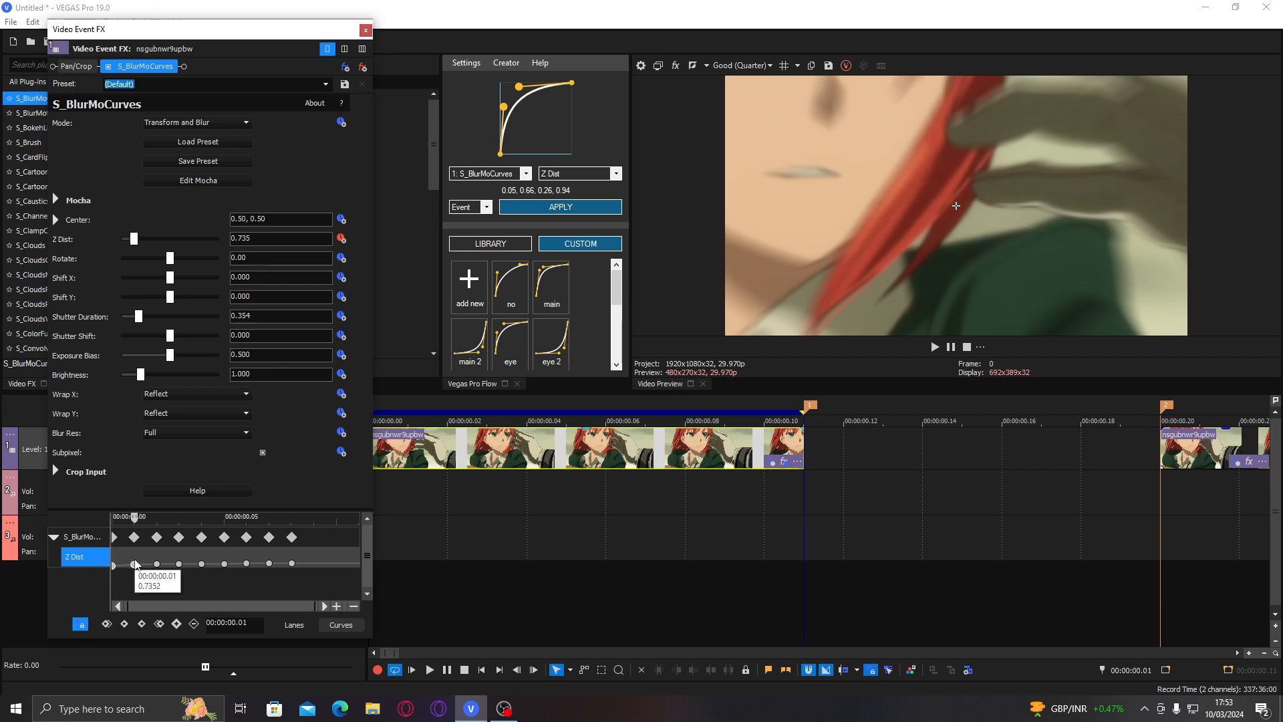
pyautogui.click(135, 564)
pyautogui.click(156, 564)
pyautogui.click(178, 563)
pyautogui.click(201, 563)
pyautogui.click(157, 564)
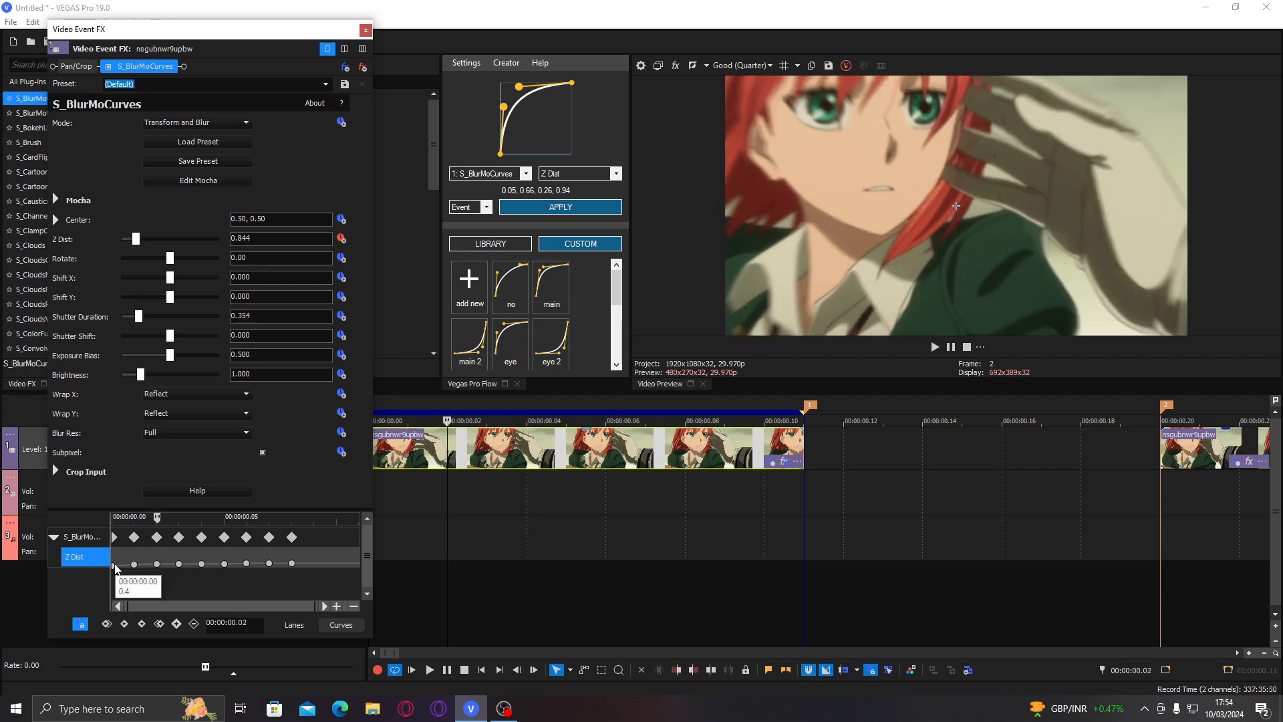
pyautogui.click(117, 565)
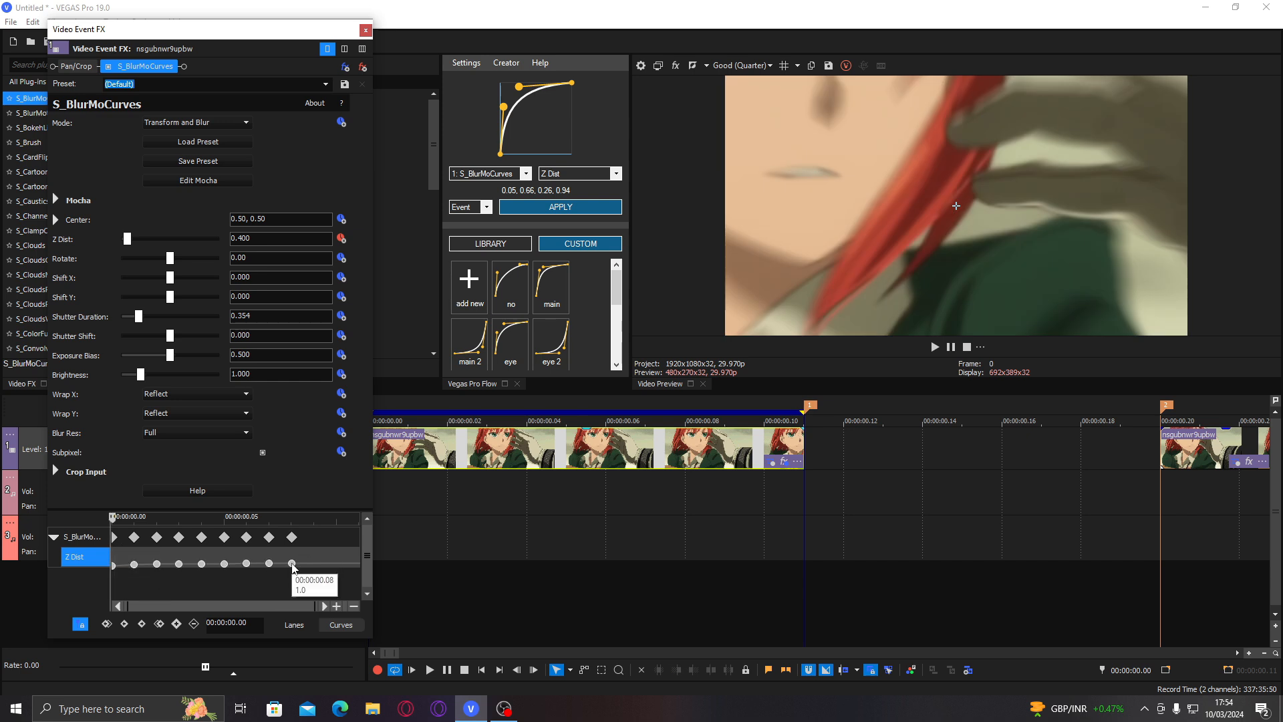
pyautogui.click(246, 563)
# Step: Select both clips after the second marker together on the timeline
pyautogui.click(889, 450)
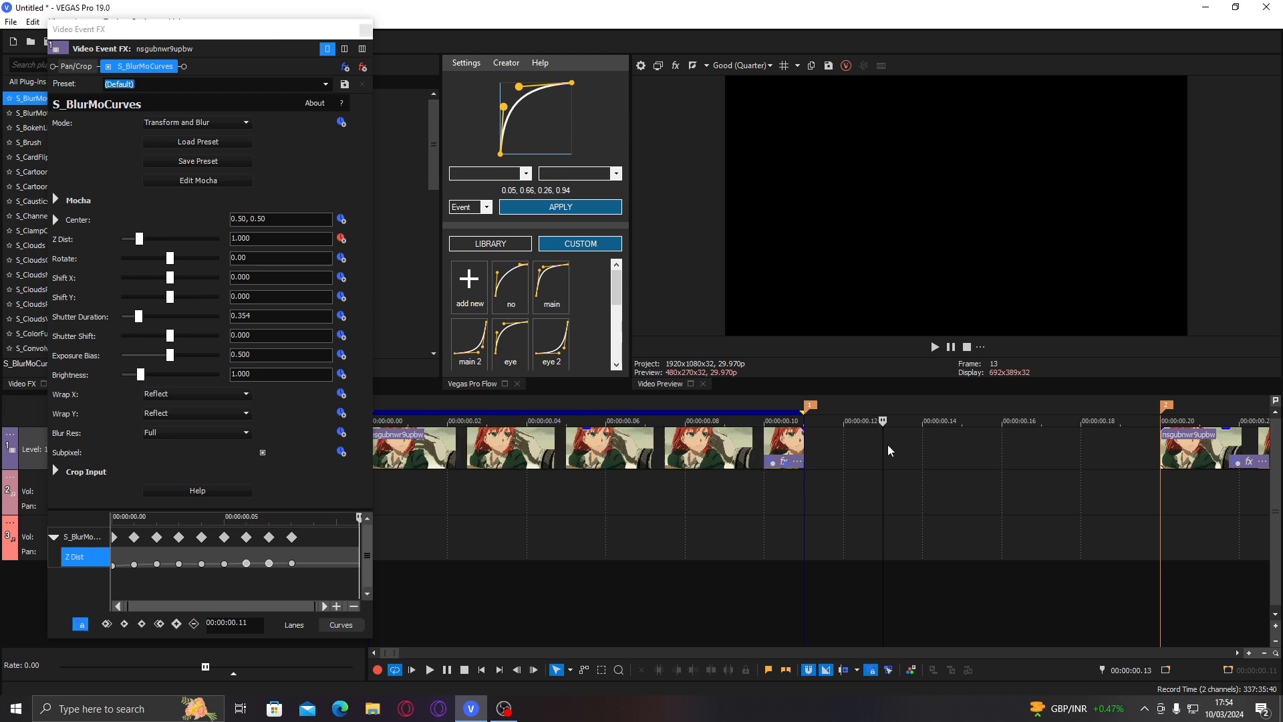
pyautogui.scroll(-3, 888, 445)
pyautogui.click(589, 440)
pyautogui.keyDown('ctrl'); pyautogui.click(649, 443); pyautogui.keyUp('ctrl')
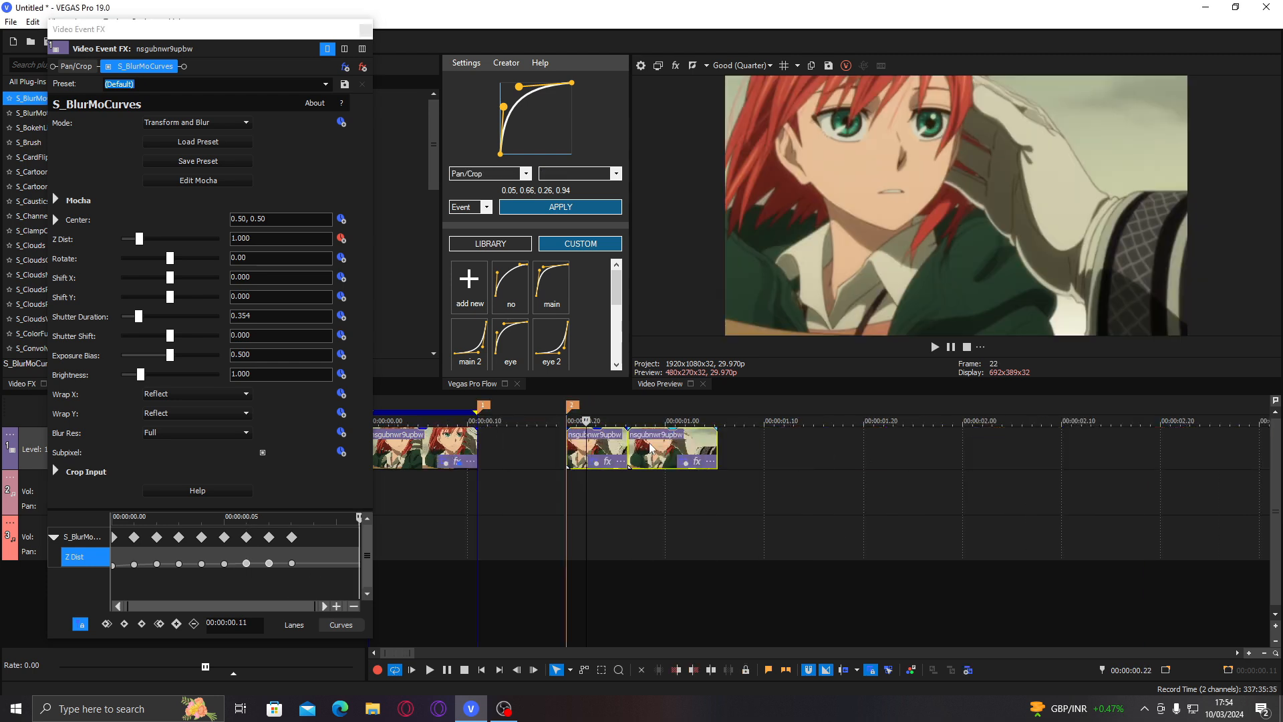
# Step: Delete the first clip's Z Dist keyframes and turn off animation for that parameter
pyautogui.click(425, 458)
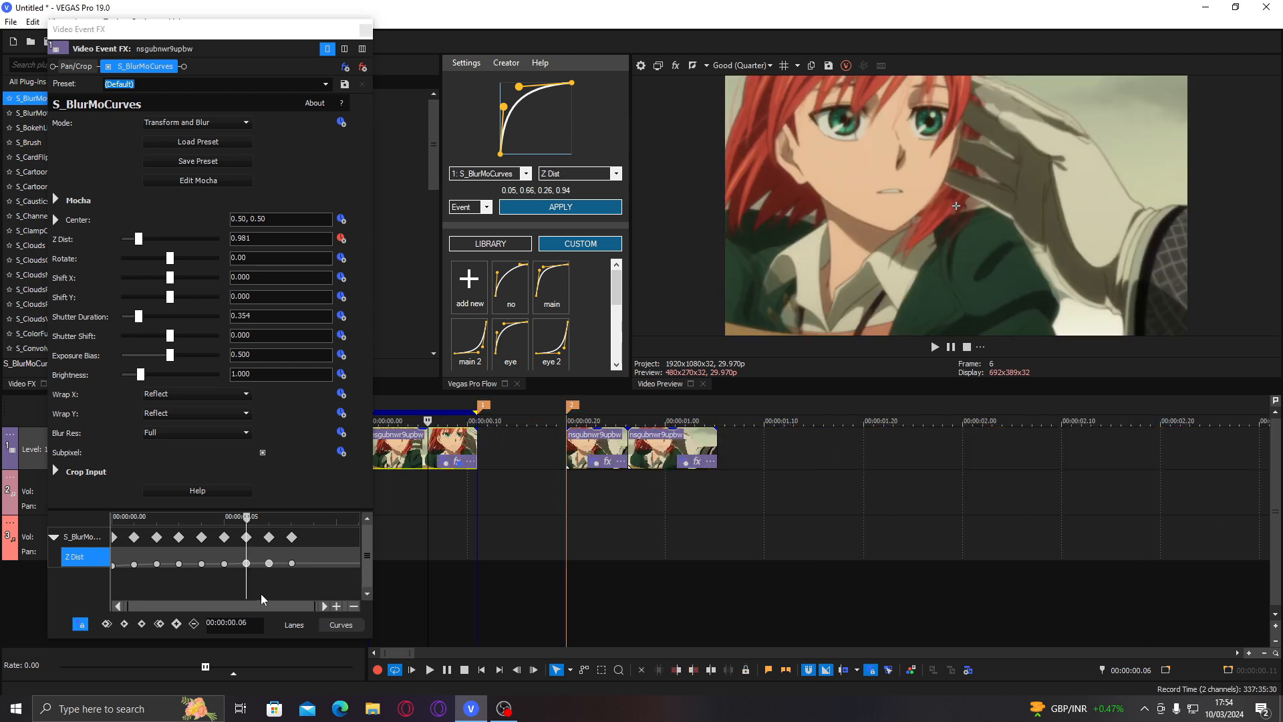
pyautogui.click(291, 563)
pyautogui.keyDown('shift'); pyautogui.click(113, 566); pyautogui.keyUp('shift')
pyautogui.press('Delete')
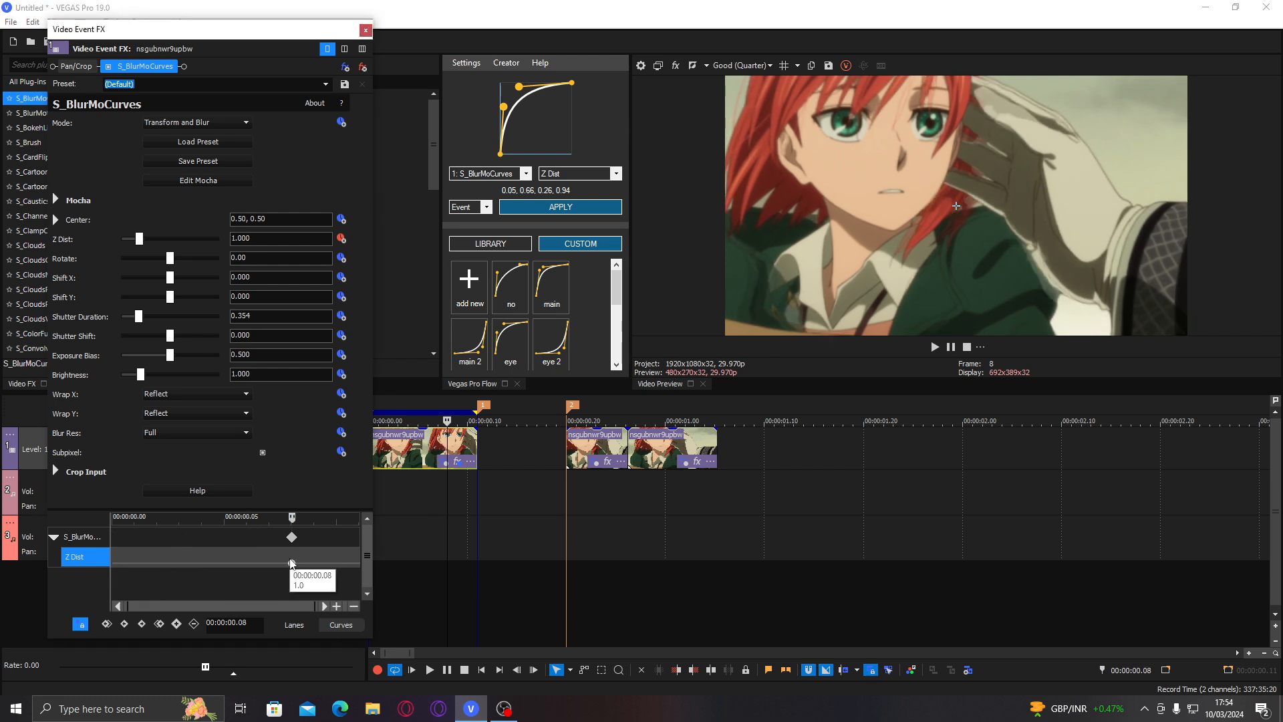
pyautogui.moveTo(264, 565); pyautogui.dragTo(231, 556)
pyautogui.click(292, 565)
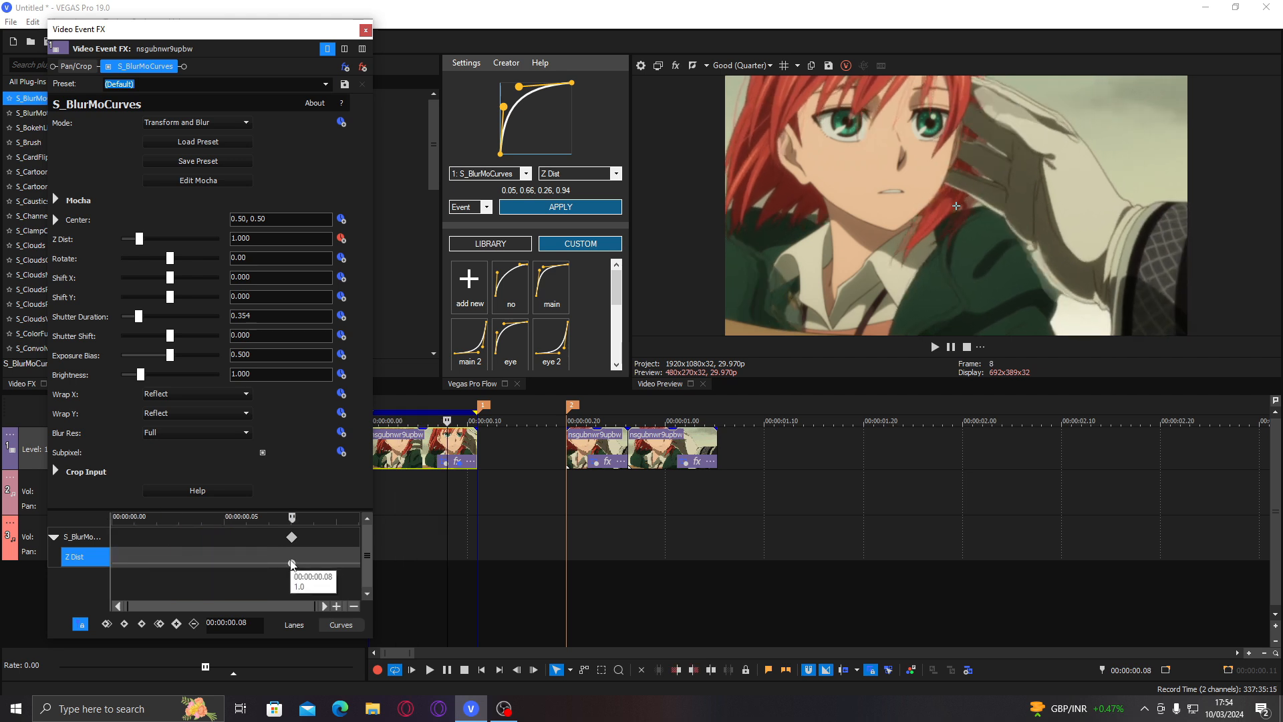
pyautogui.click(341, 245)
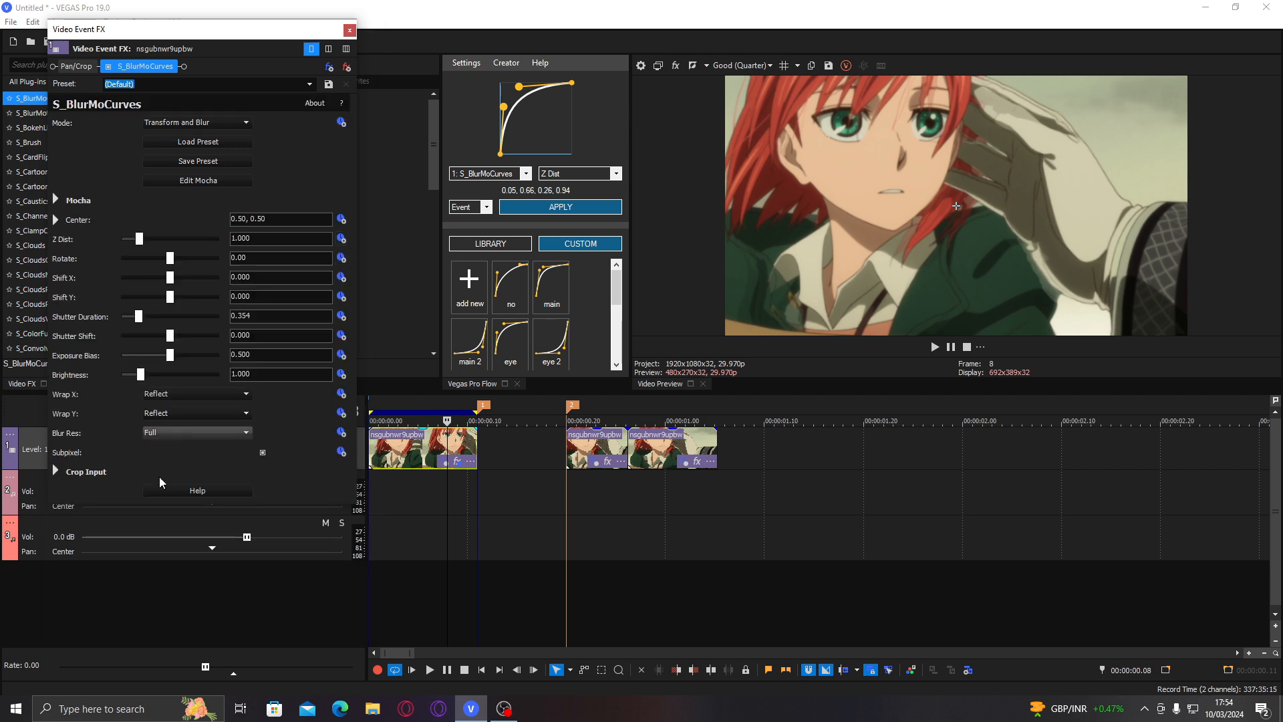
# Step: Remove the S_BlurMoCurves effect from the first clip and close the Video Event FX window
pyautogui.click(347, 50)
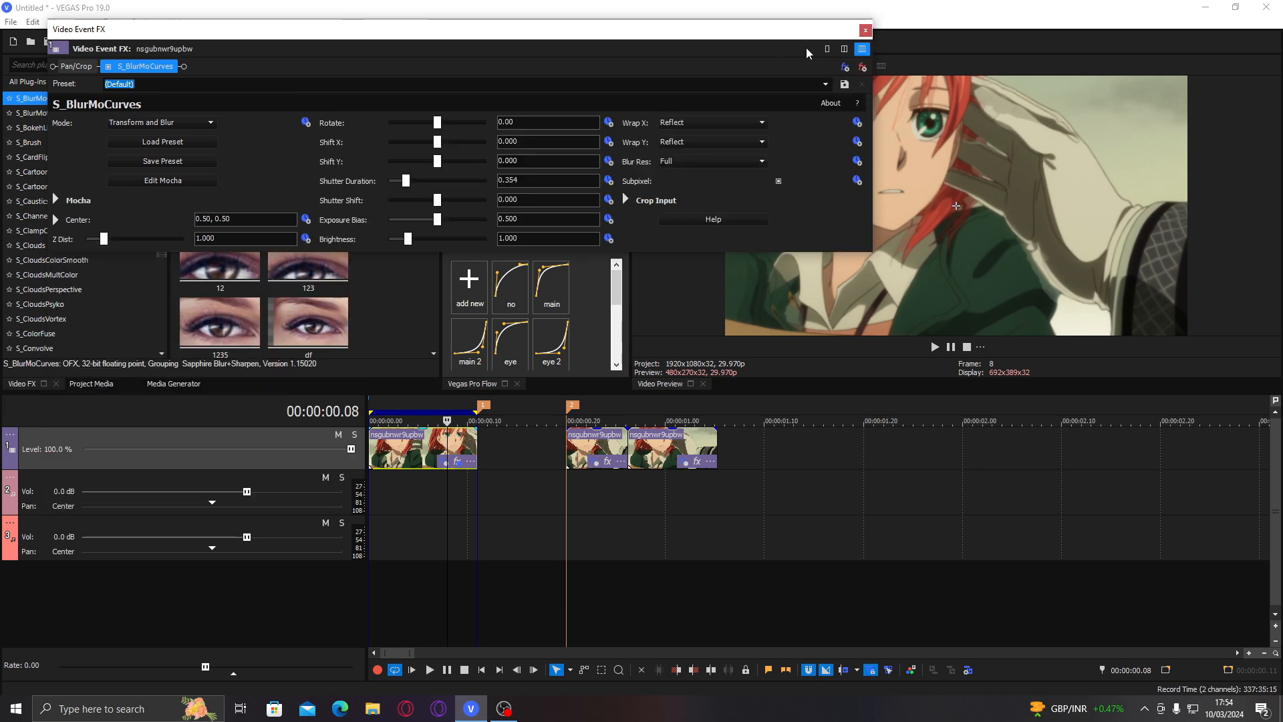
pyautogui.click(826, 50)
pyautogui.click(345, 69)
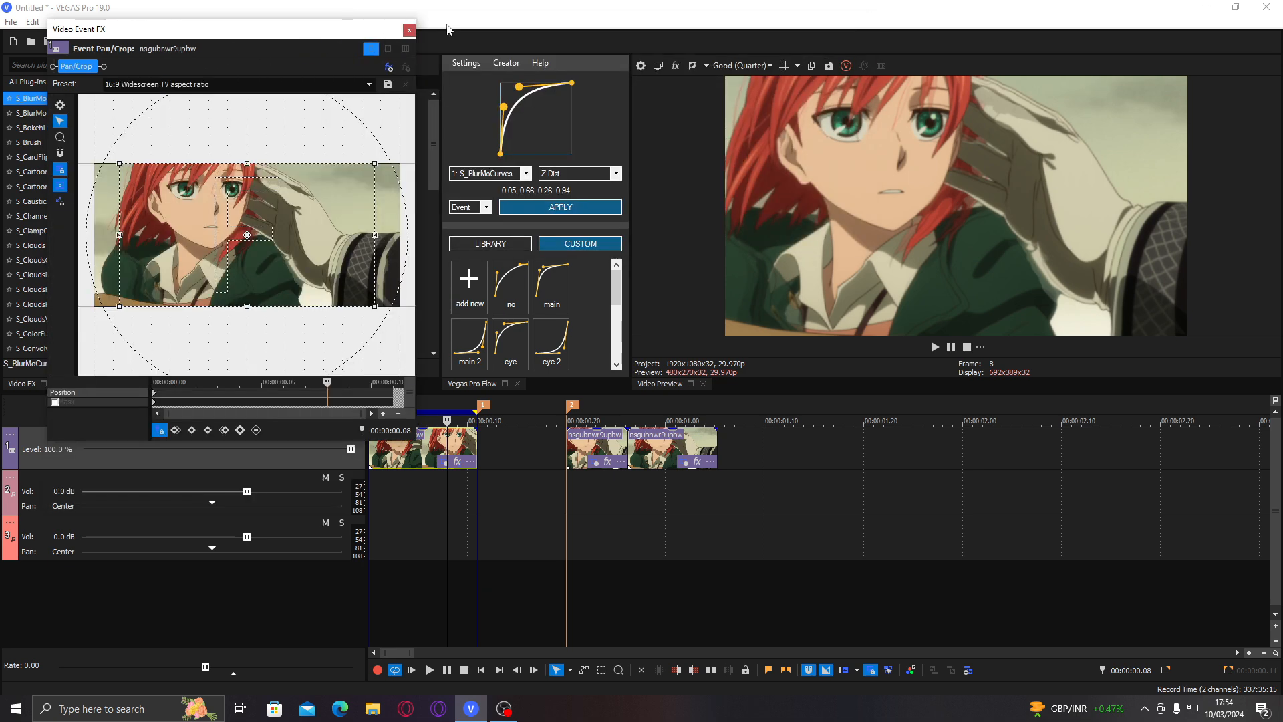
pyautogui.click(409, 30)
# Step: Insert two new empty video tracks above the track that holds the clips
pyautogui.click(429, 445)
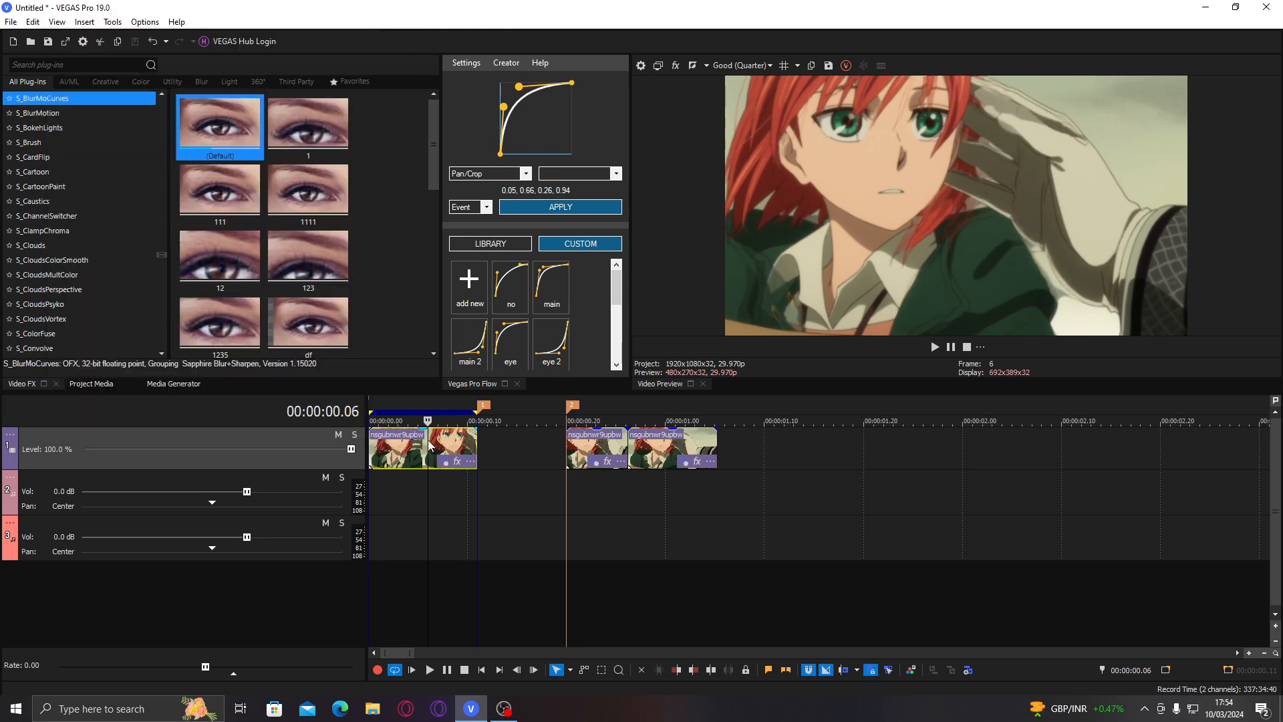
pyautogui.scroll(2, 430, 445)
pyautogui.scroll(1, 429, 445)
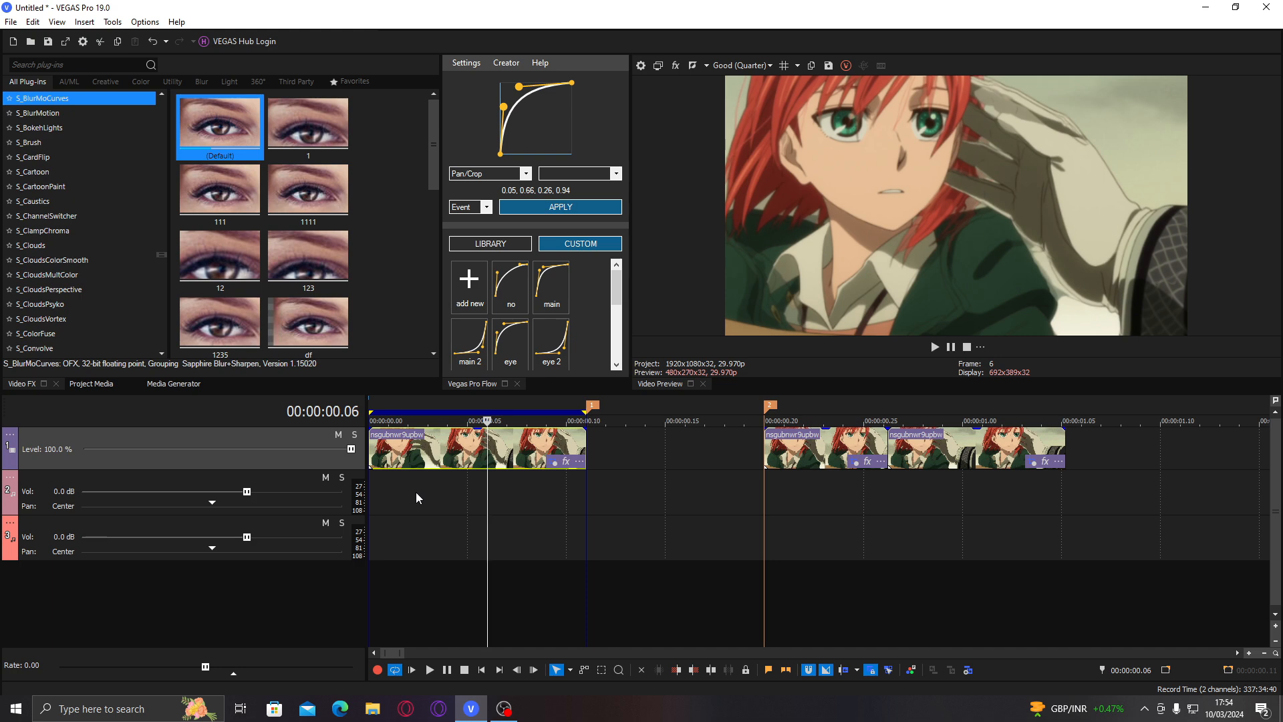
pyautogui.rightClick(647, 437)
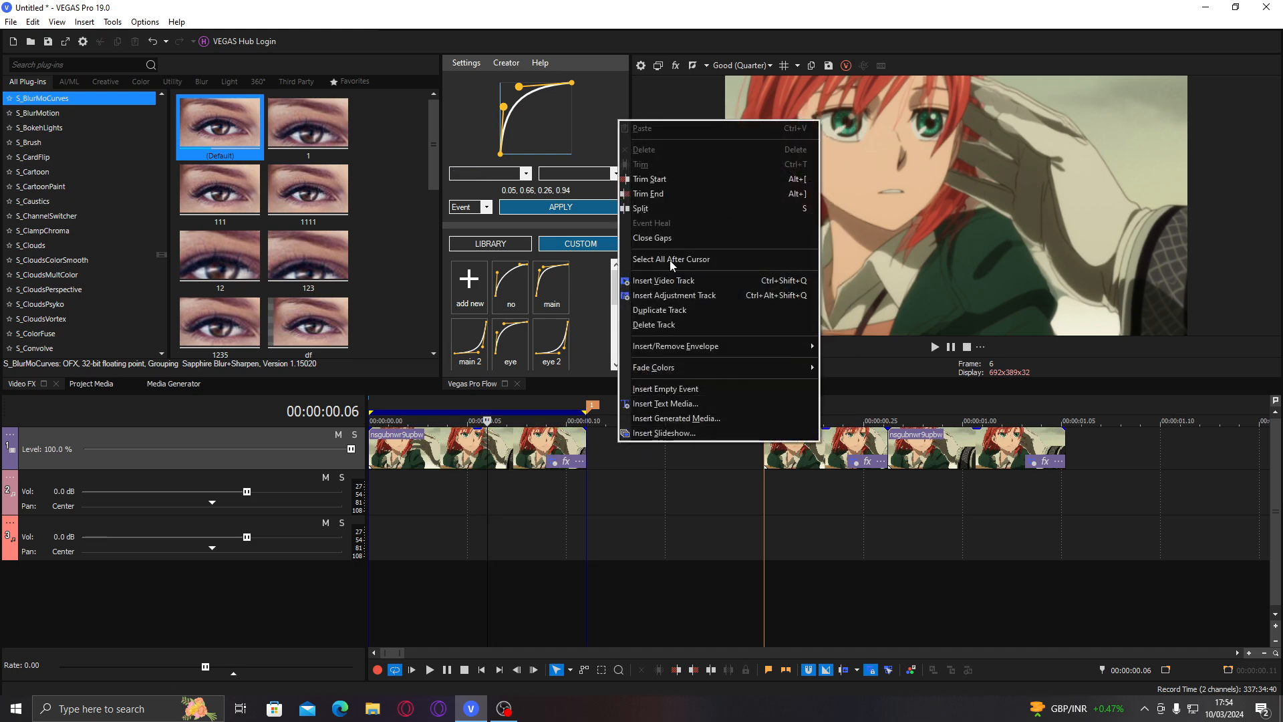
pyautogui.click(672, 277)
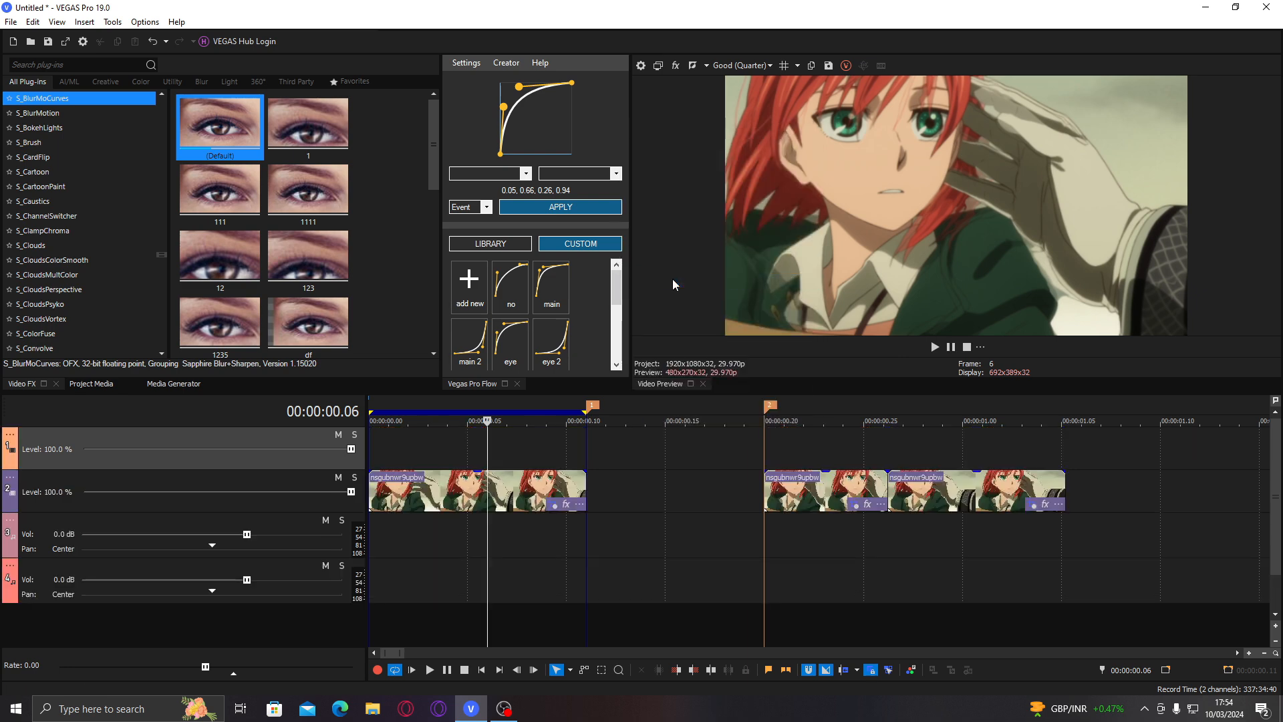
pyautogui.rightClick(520, 442)
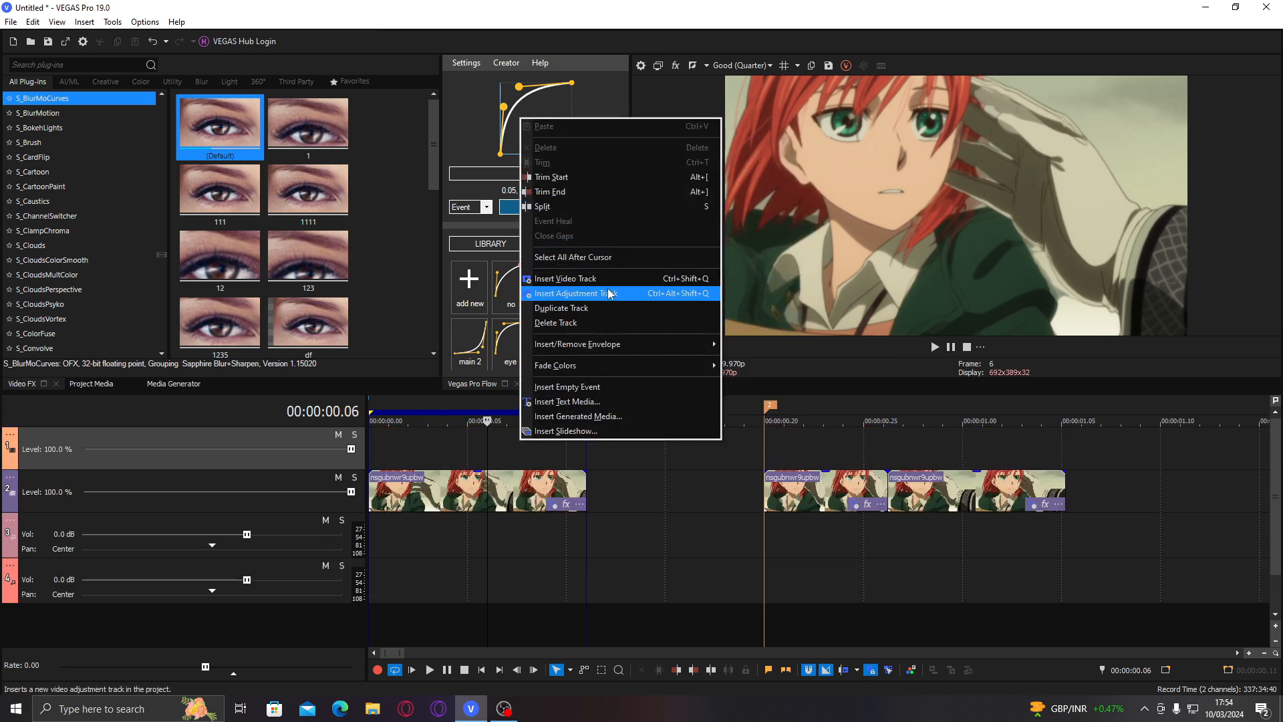
pyautogui.click(459, 456)
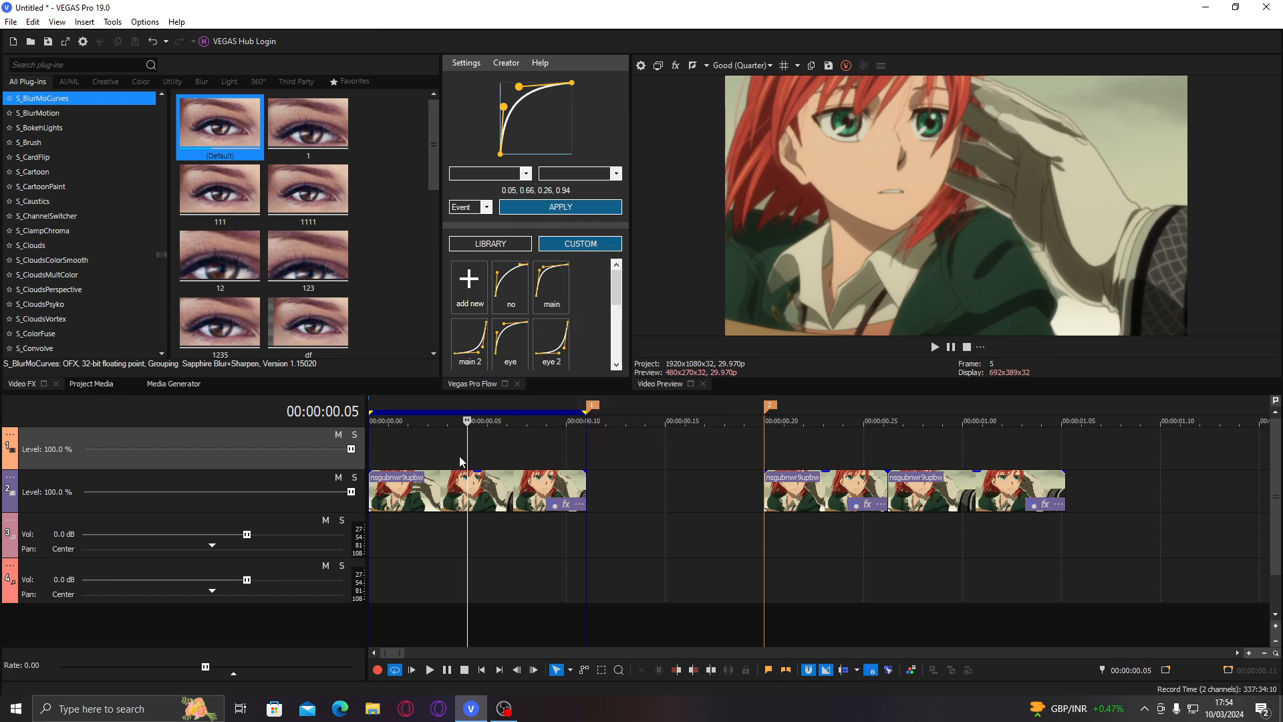
pyautogui.hotkey('ctrl', 'shift', 'q')
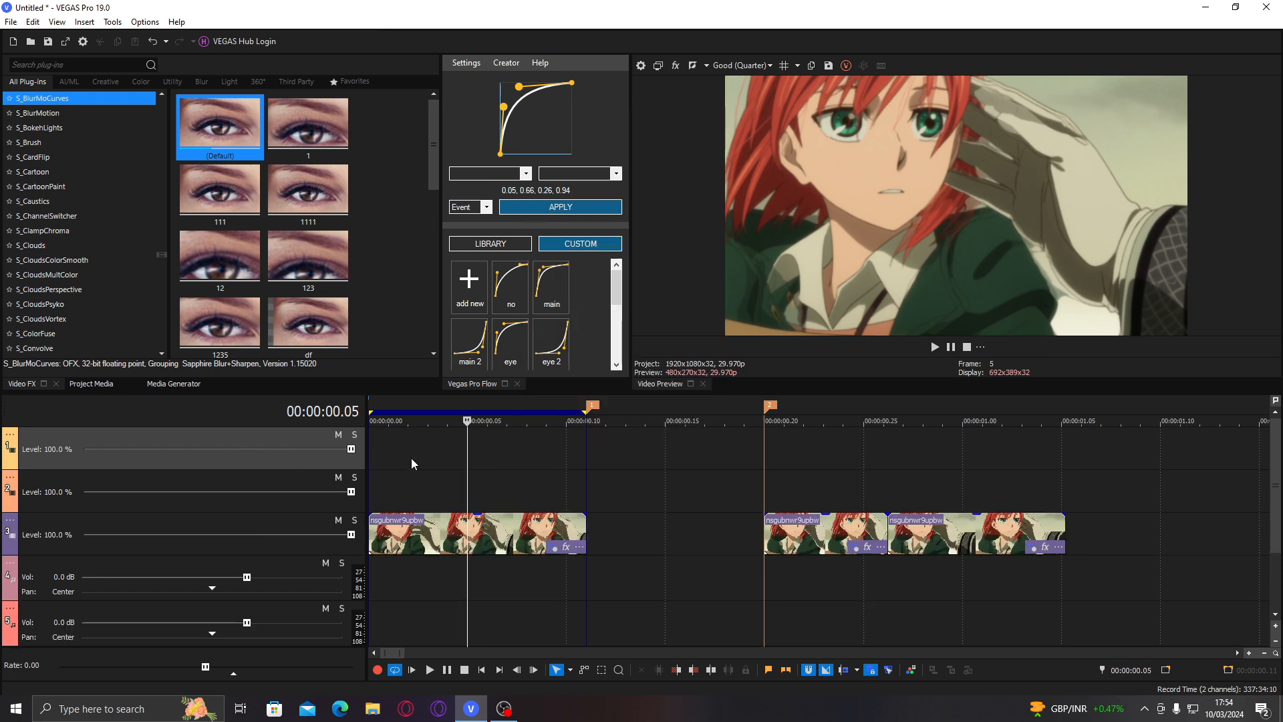
# Step: Insert a new audio track below the existing audio tracks
pyautogui.click(473, 586)
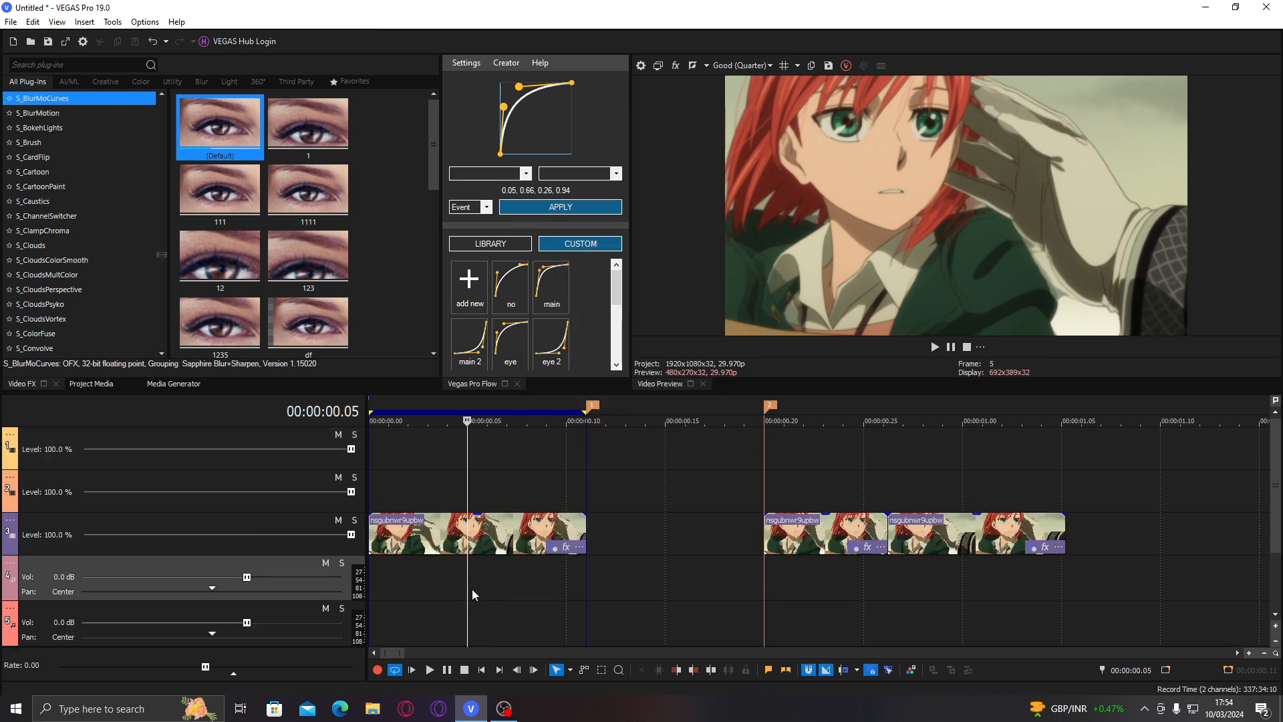
pyautogui.hotkey('ctrl', 'q')
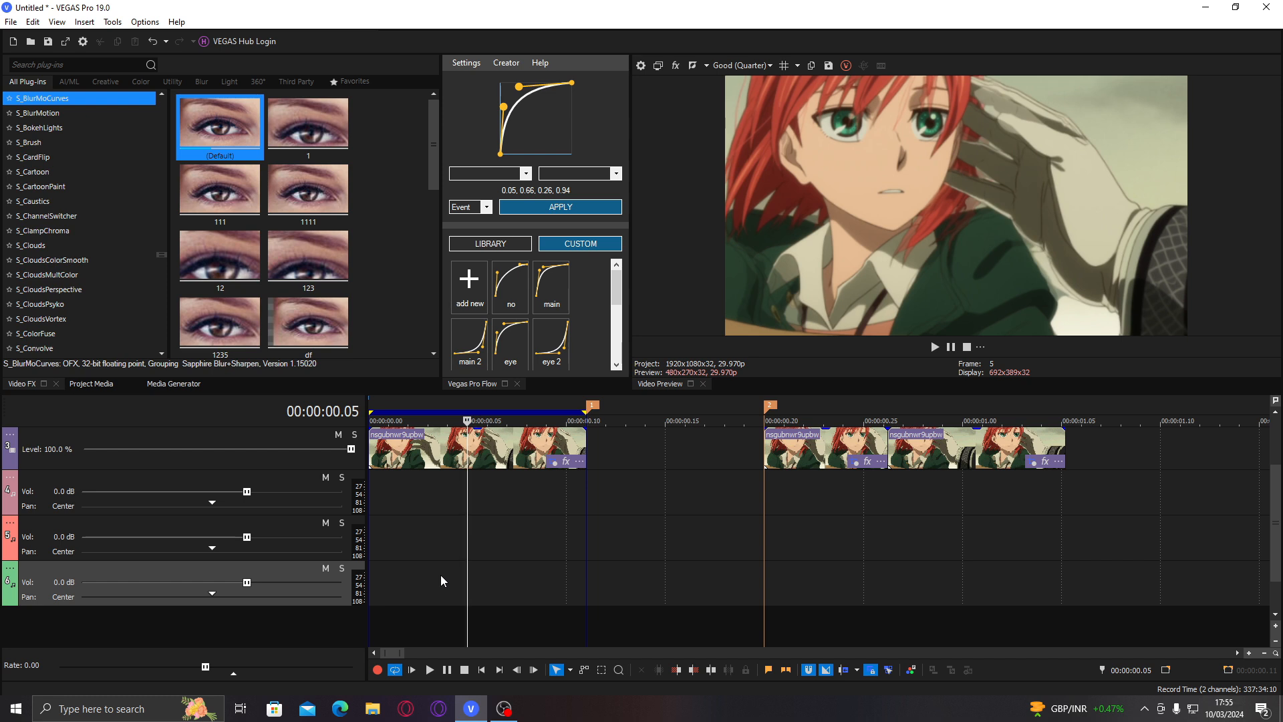
pyautogui.click(1271, 444)
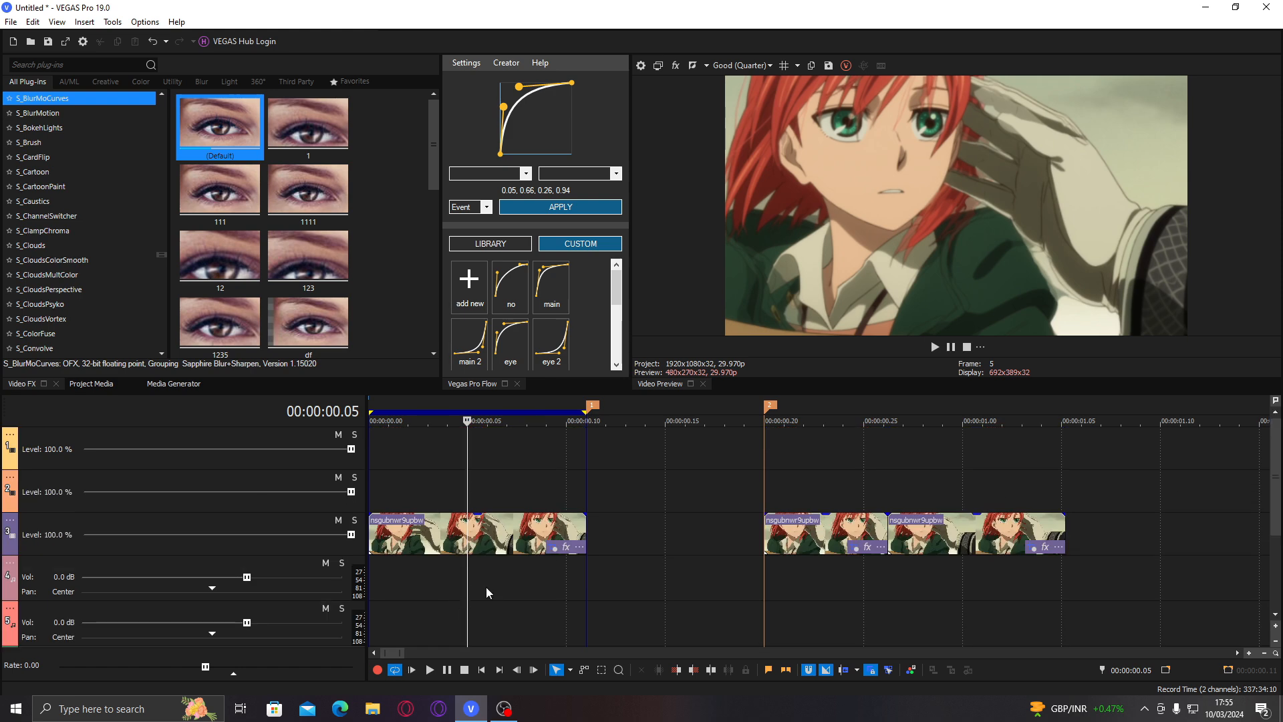
pyautogui.rightClick(510, 587)
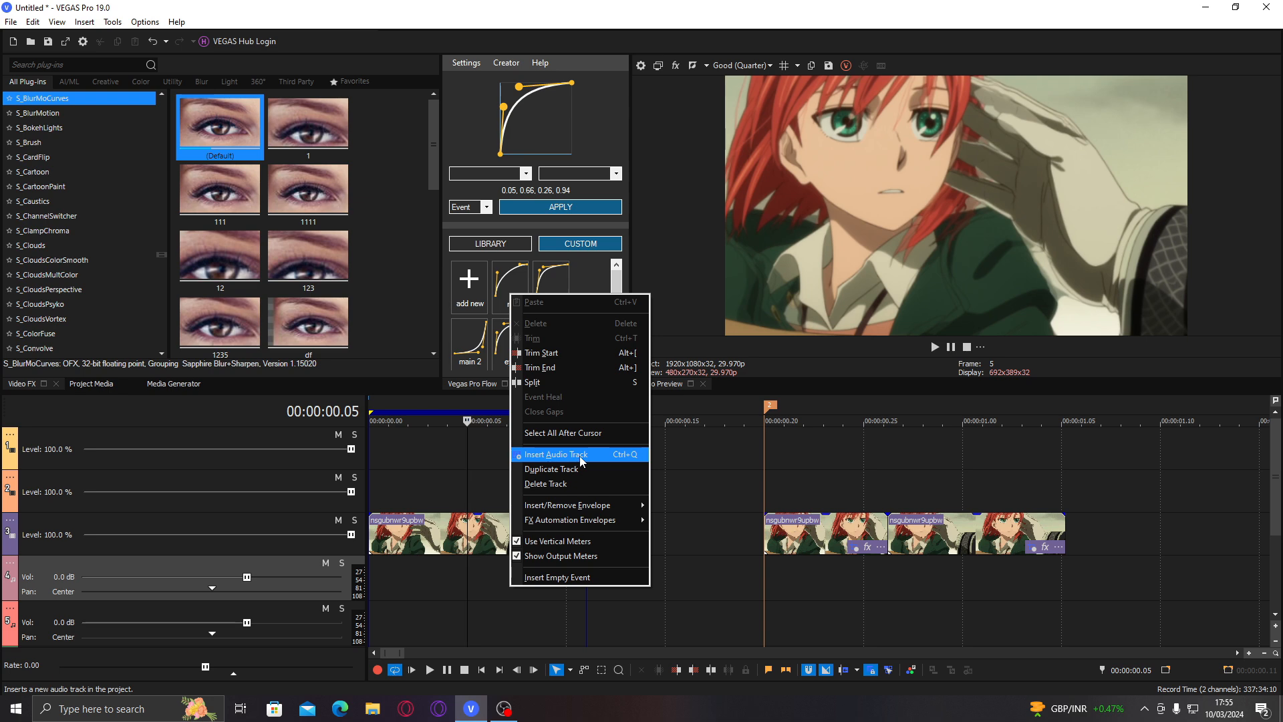
pyautogui.click(473, 533)
# Step: Set the loop region to the length of the first clip and play it, stopping at 00:00:00.04
pyautogui.moveTo(483, 476); pyautogui.dragTo(471, 482)
pyautogui.rightClick(476, 485)
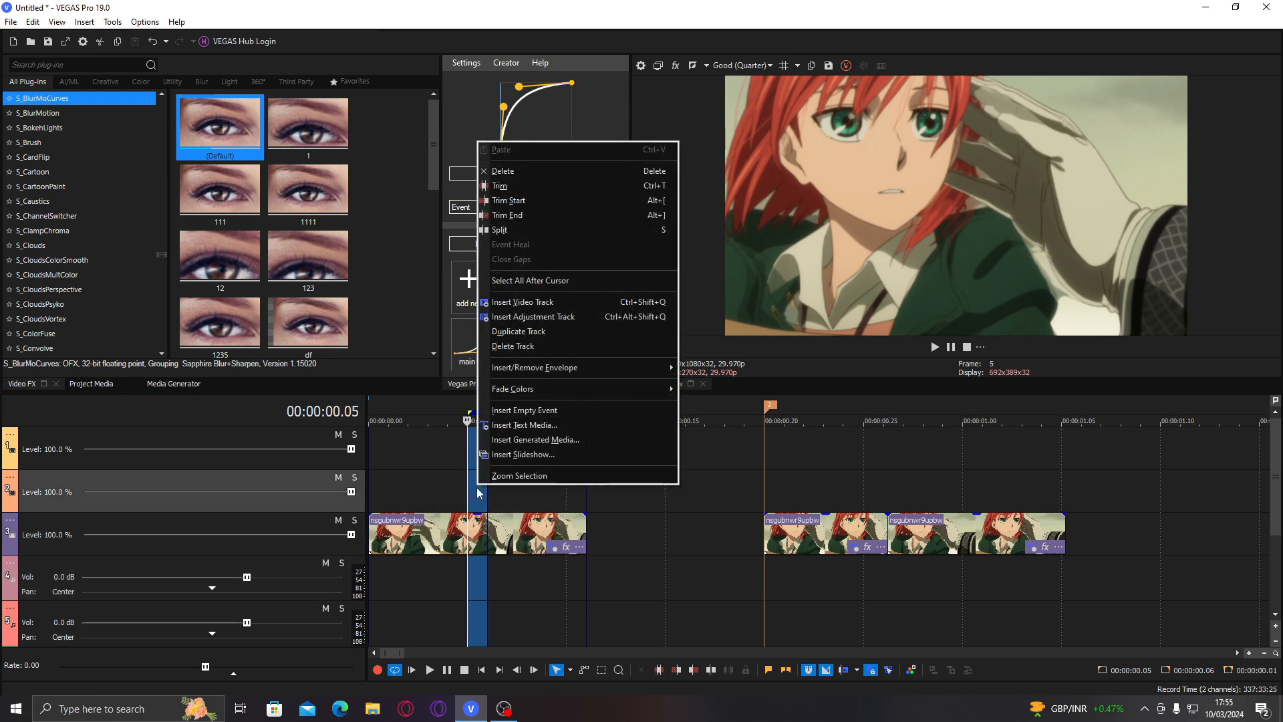
pyautogui.doubleClick(469, 526)
pyautogui.press('space')
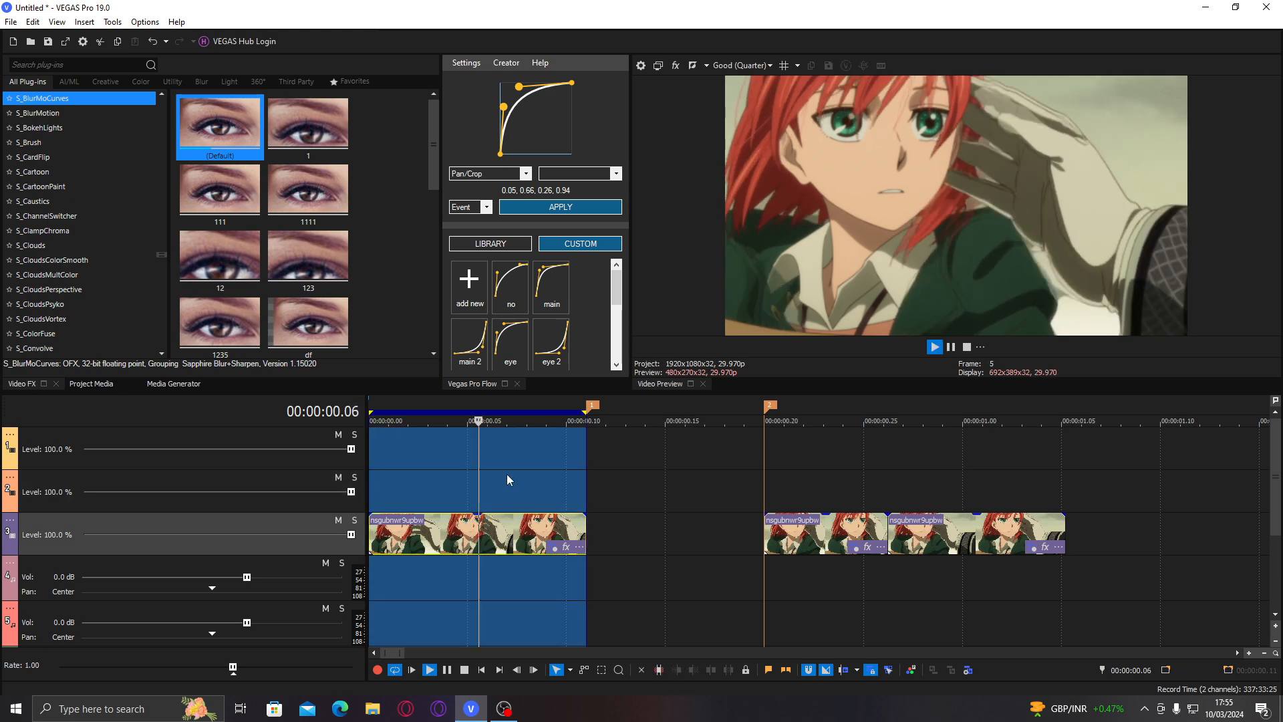
pyautogui.click(393, 483)
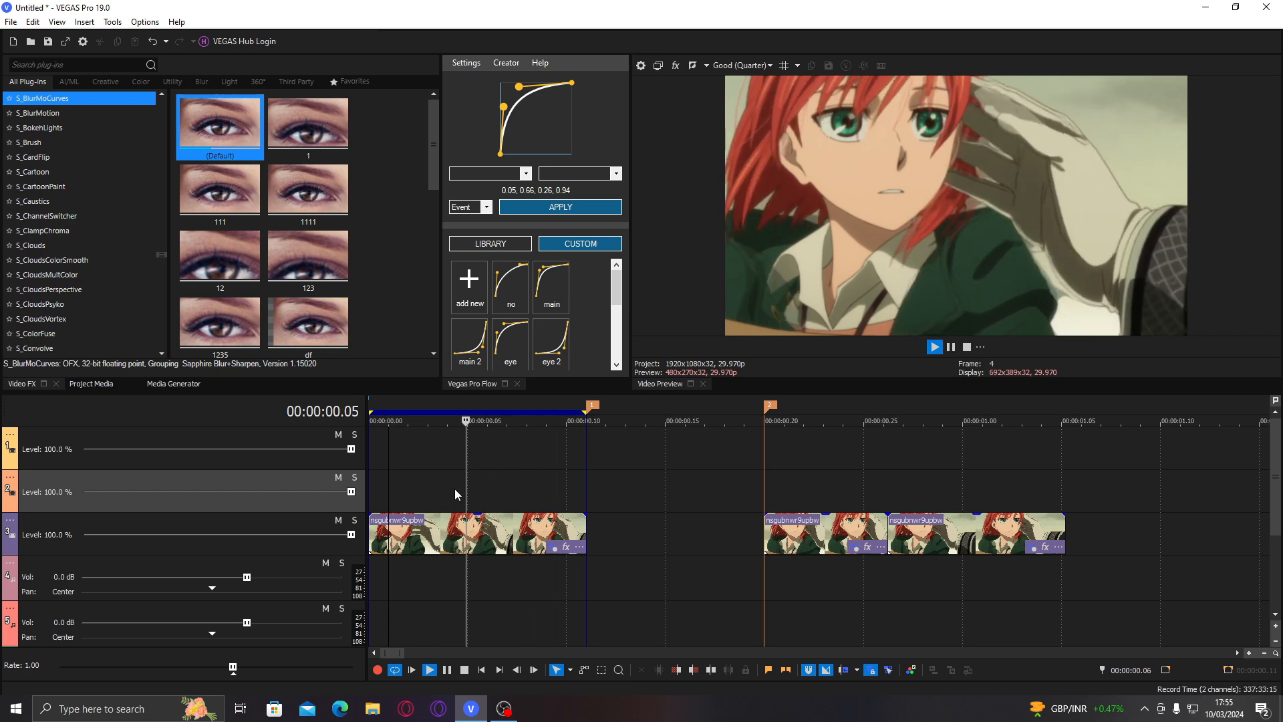
pyautogui.press('space')
# Step: Turn off Loop Playback for the loop region over the first clip
pyautogui.rightClick(509, 419)
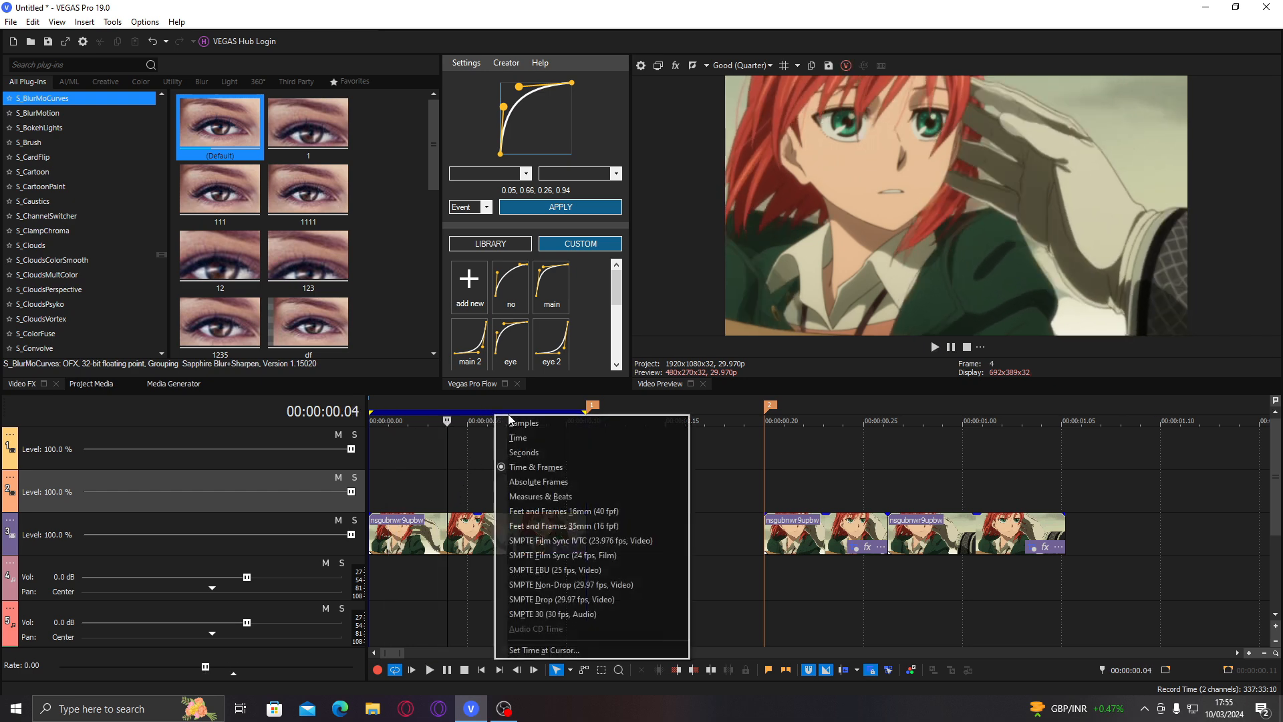
pyautogui.rightClick(498, 413)
pyautogui.click(534, 441)
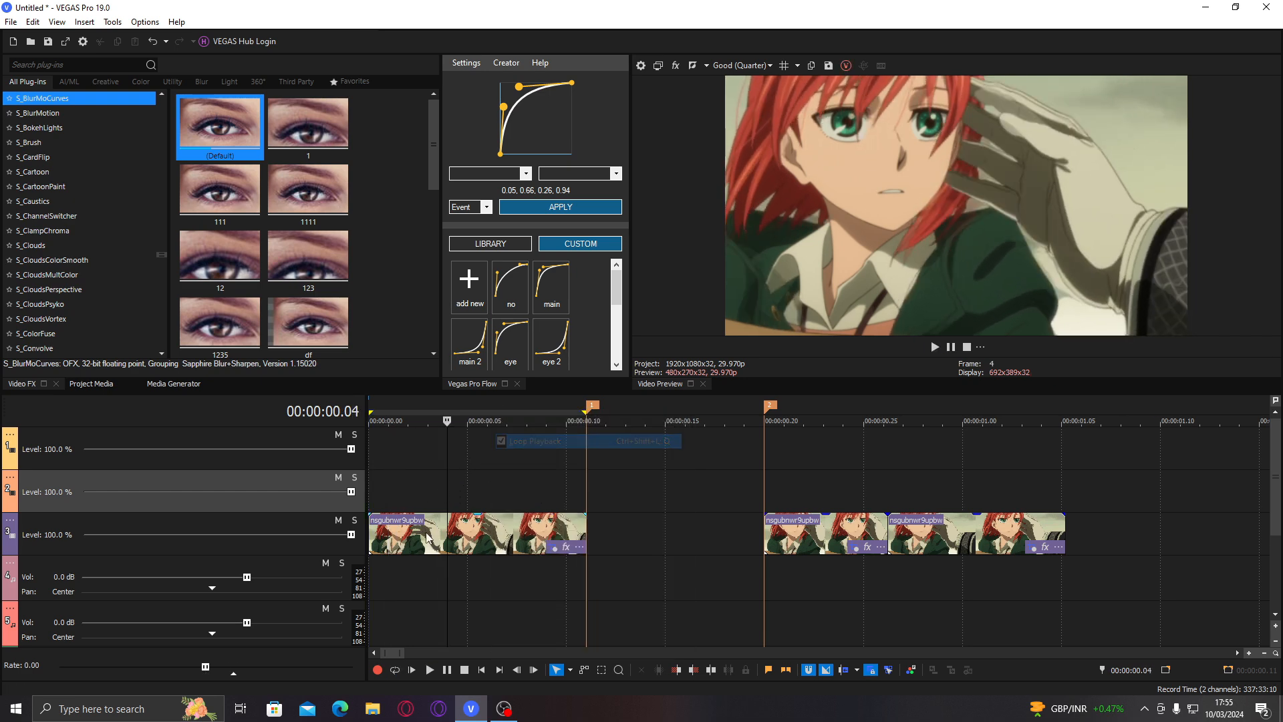
# Step: Turn Loop Playback back on for the loop region over the first clip and play it briefly
pyautogui.doubleClick(429, 545)
pyautogui.click(455, 532)
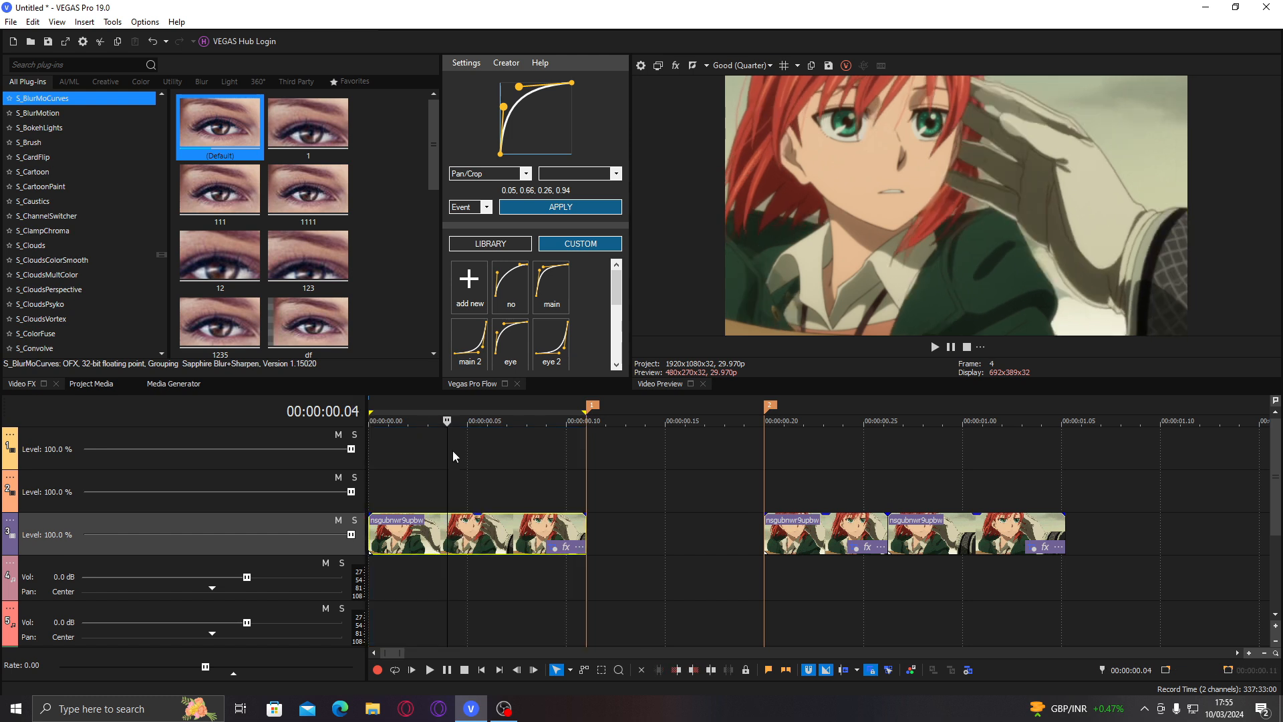
pyautogui.rightClick(577, 414)
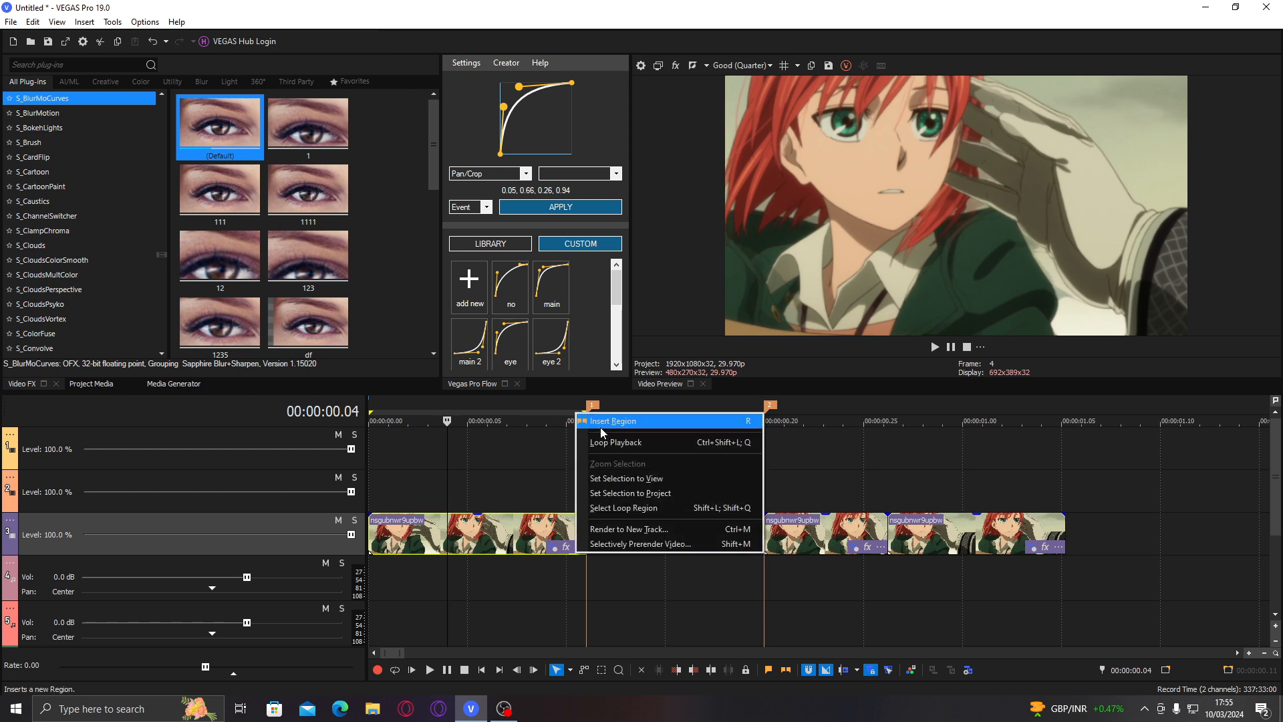
pyautogui.click(619, 442)
pyautogui.click(481, 452)
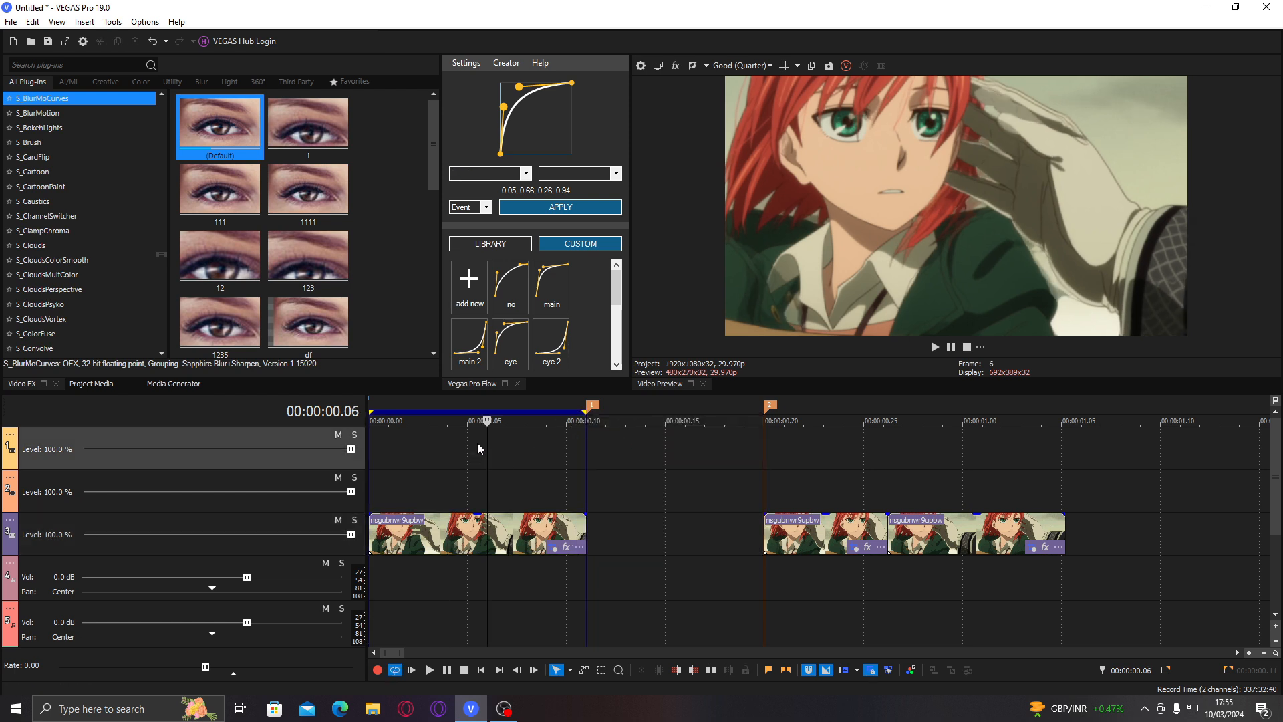
pyautogui.press('space')
pyautogui.press('space')
# Step: Move the first clip flush against the second clip and stretch the loop region across all three clips
pyautogui.doubleClick(824, 534)
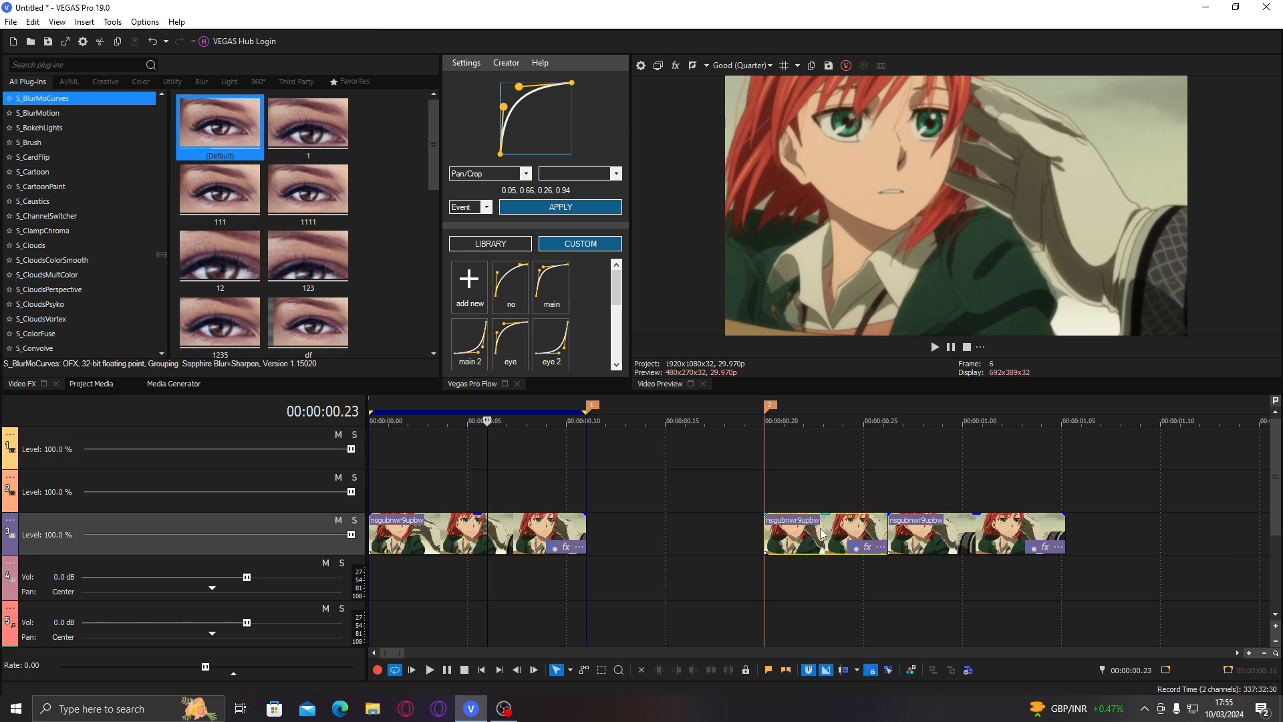
pyautogui.click(829, 482)
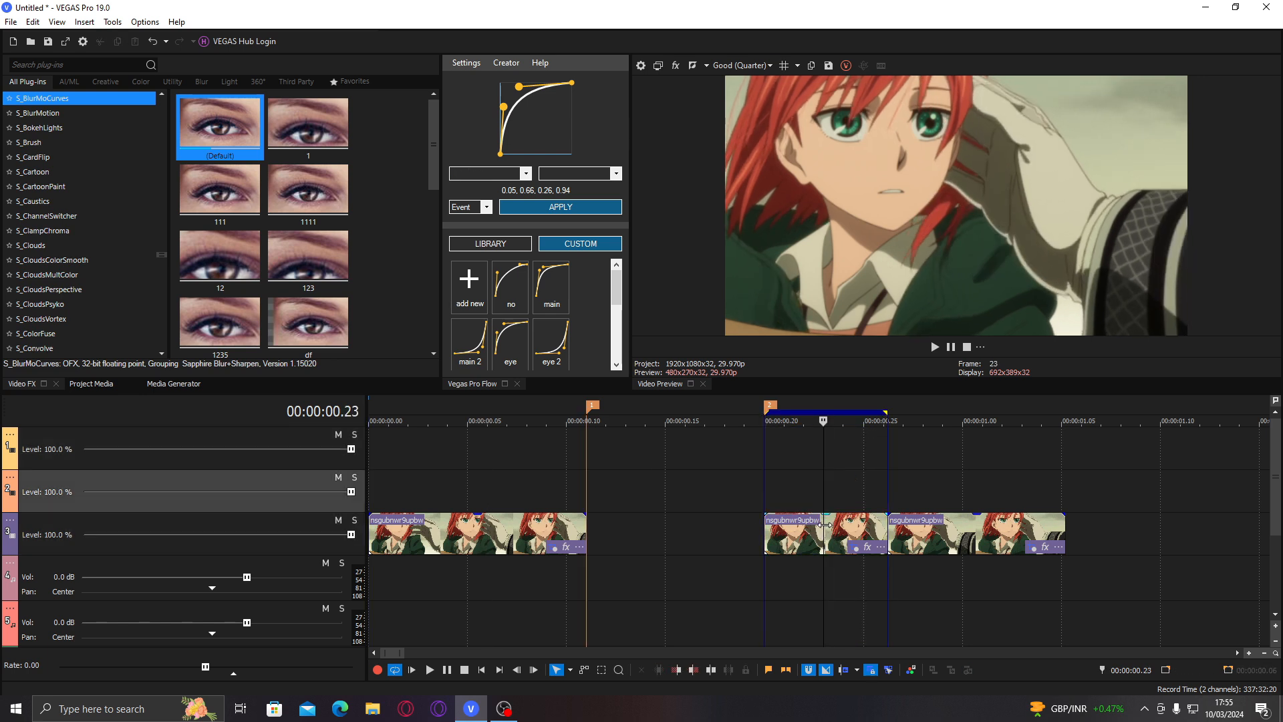
pyautogui.moveTo(887, 412); pyautogui.dragTo(1064, 412)
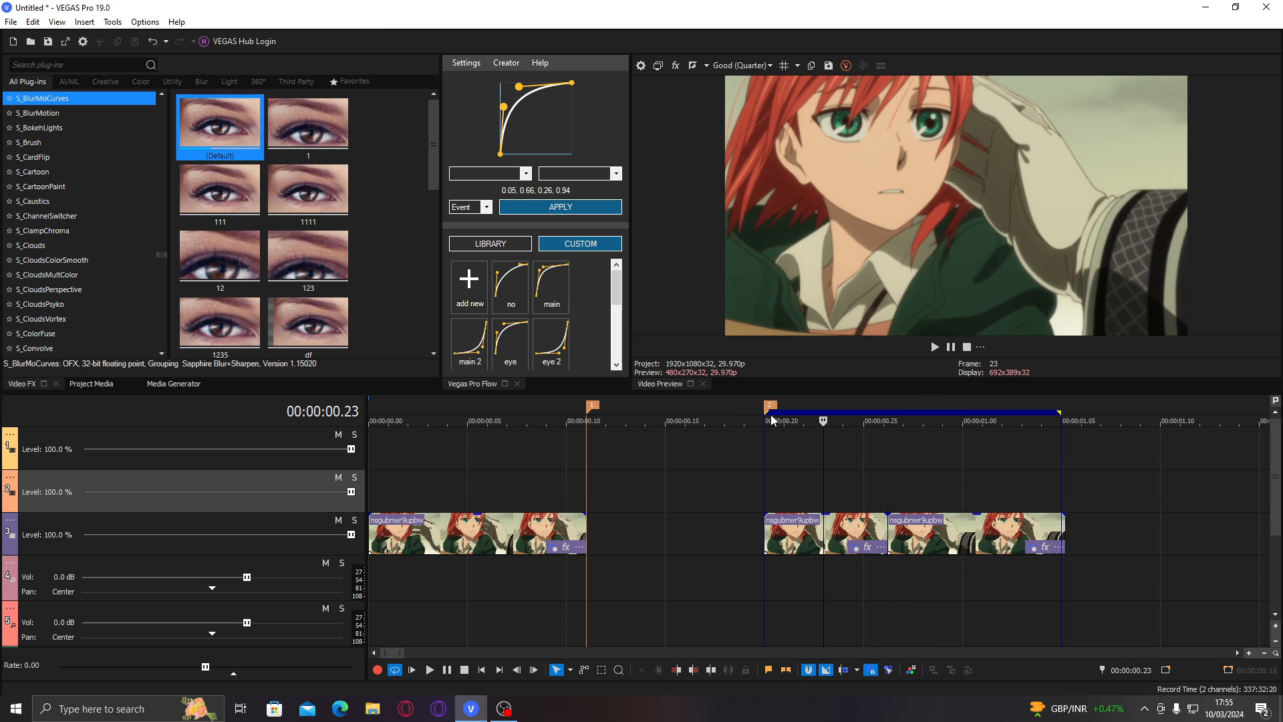
pyautogui.moveTo(513, 542); pyautogui.dragTo(692, 542)
pyautogui.moveTo(767, 409); pyautogui.dragTo(548, 412)
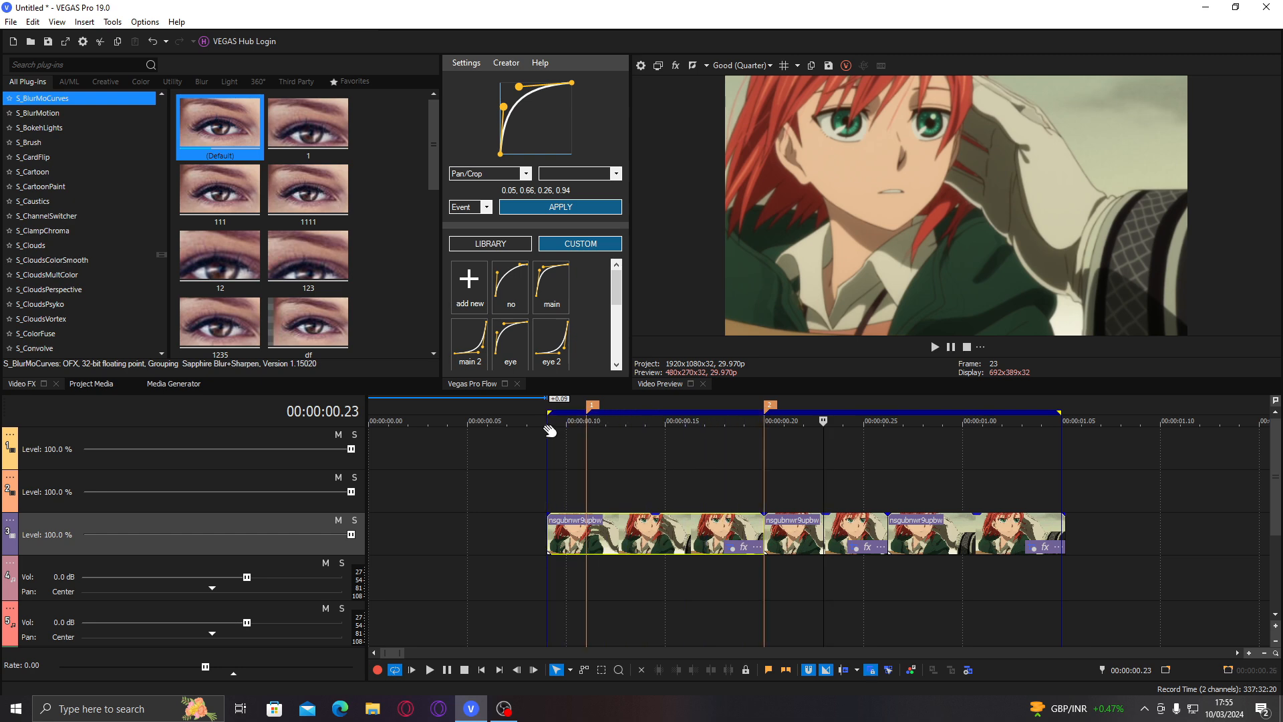
# Step: Play the loop region over the three joined clips, stop, and check frames at several points along it
pyautogui.click(560, 484)
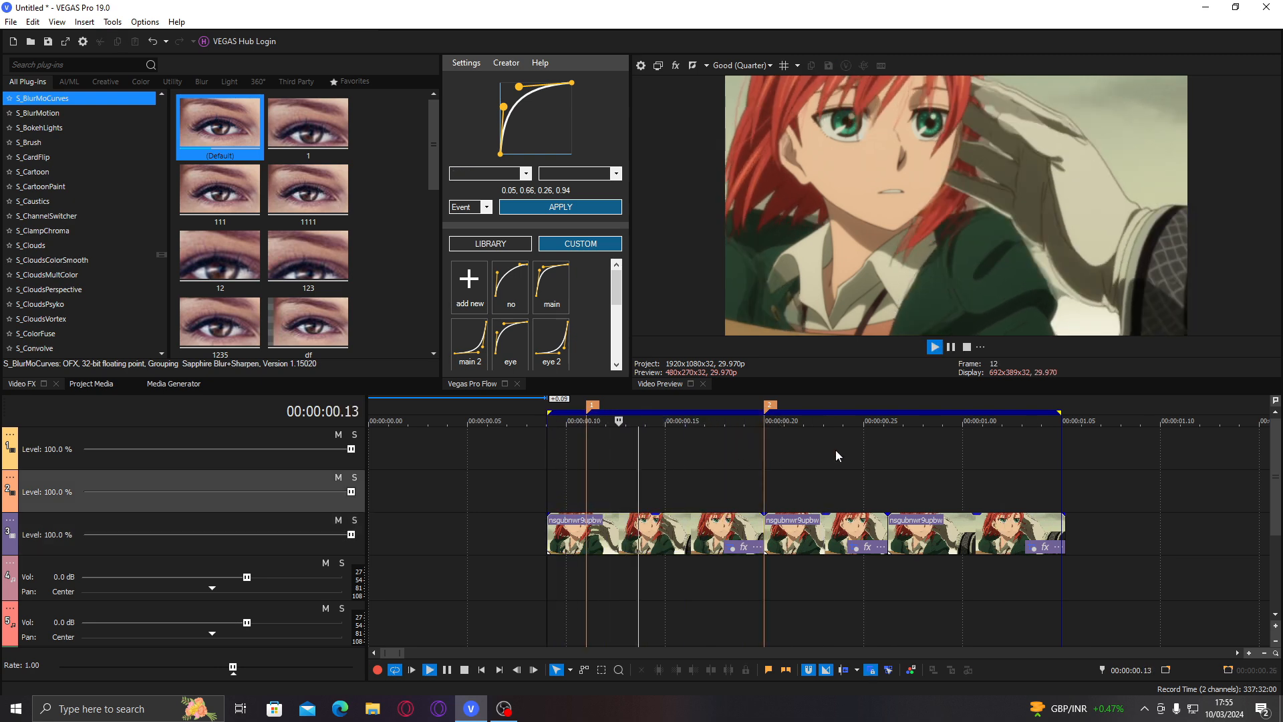
pyautogui.press('space')
pyautogui.click(923, 486)
pyautogui.click(1000, 489)
pyautogui.moveTo(1059, 412); pyautogui.dragTo(1061, 412)
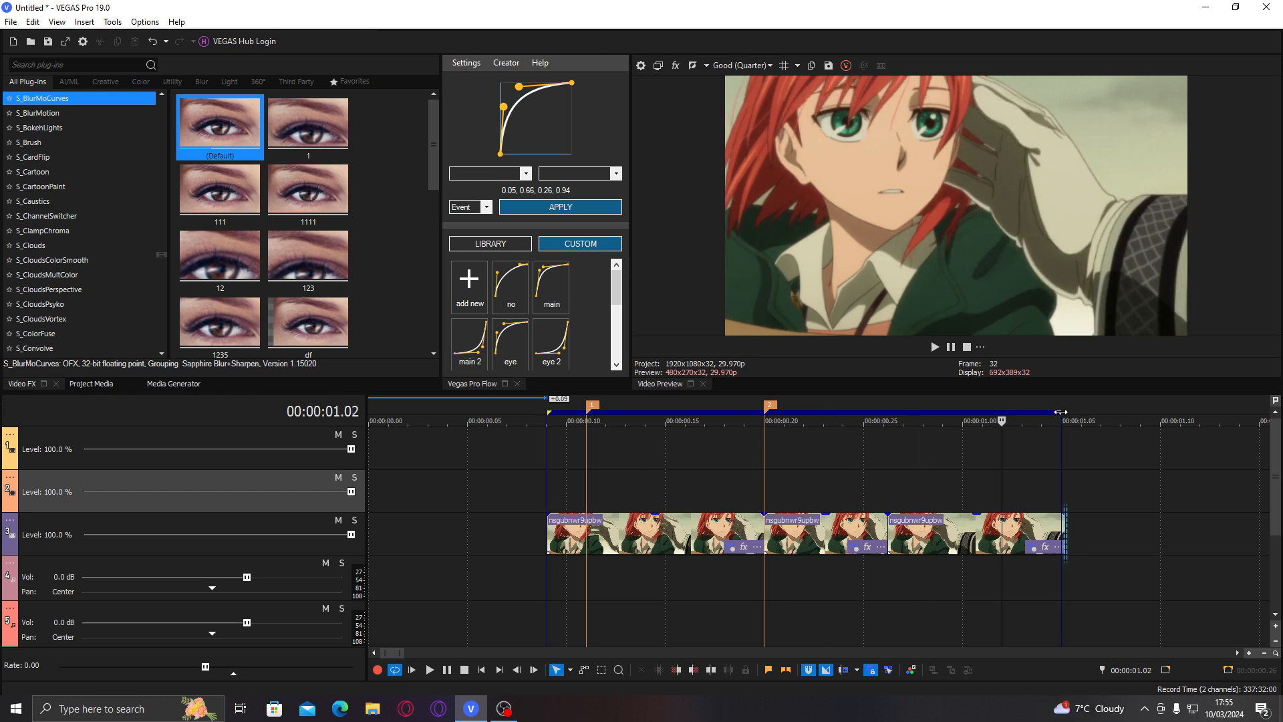
pyautogui.click(924, 521)
pyautogui.click(803, 480)
pyautogui.click(660, 479)
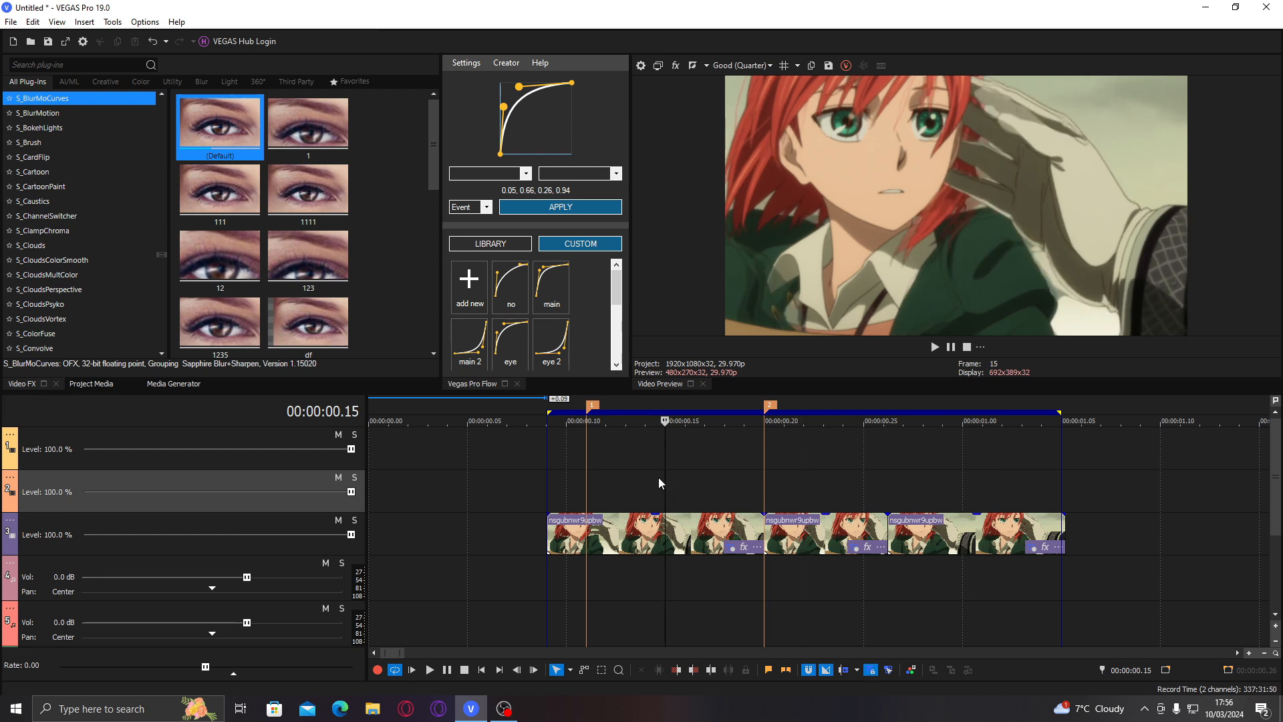
# Step: Replay the looped clips from 00:00:00.15 and stop playback
pyautogui.press('Home')
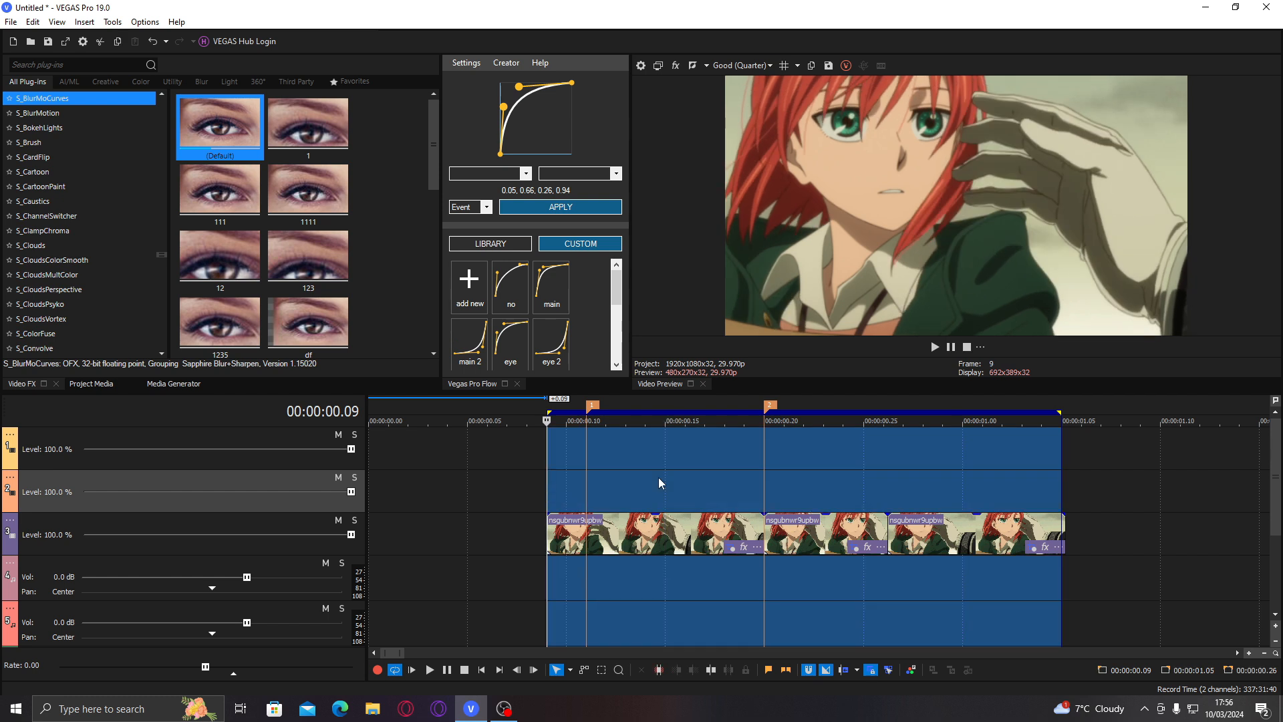
pyautogui.click(658, 477)
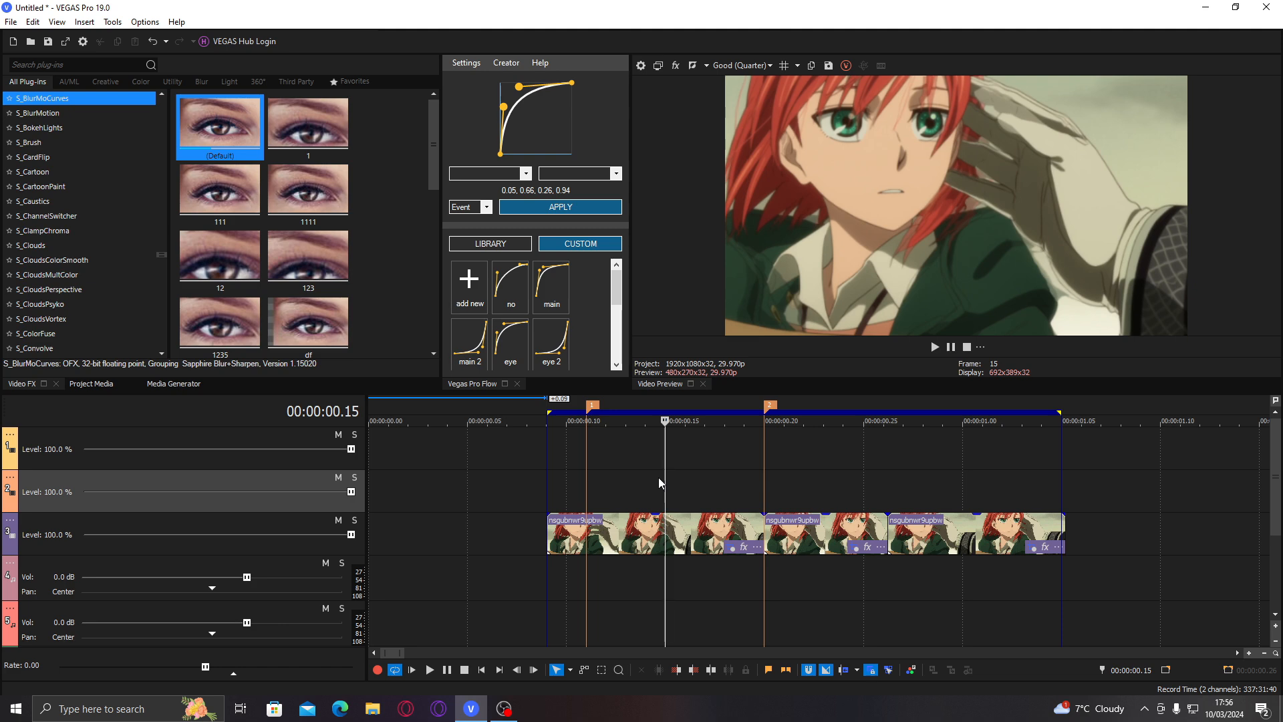
pyautogui.press('space')
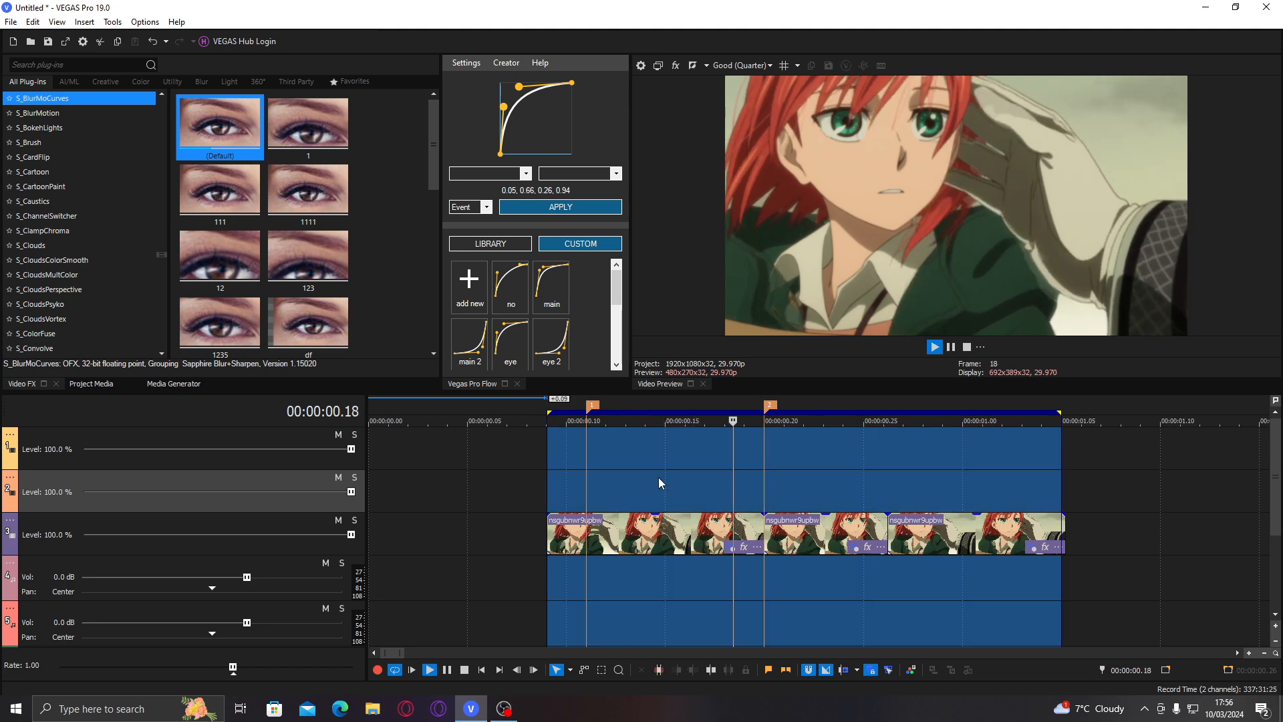
pyautogui.press('space')
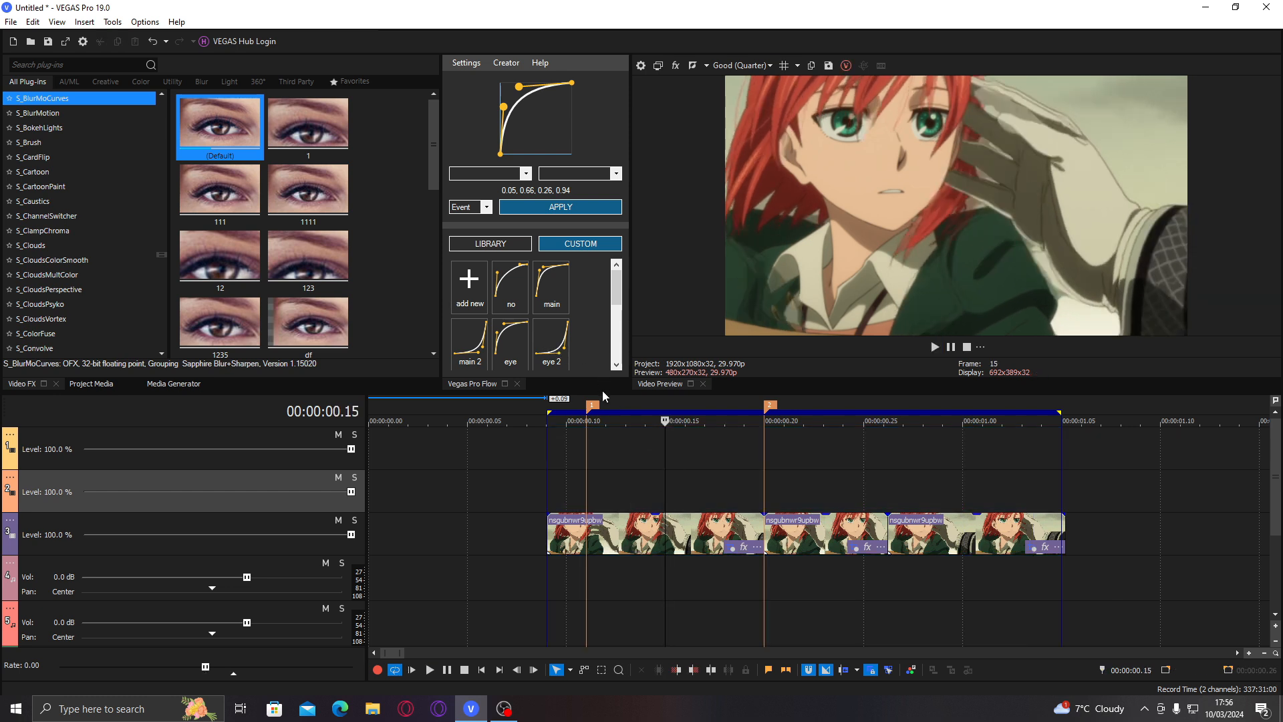
pyautogui.click(704, 540)
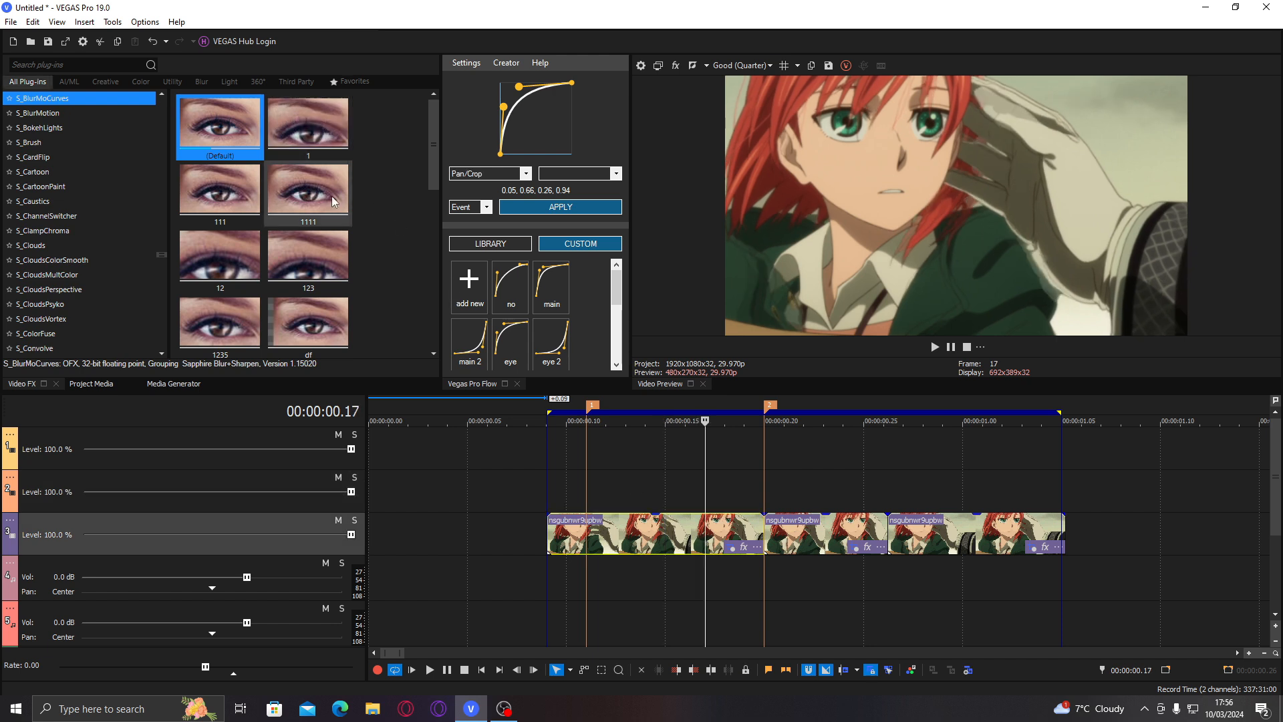
pyautogui.rightClick(707, 474)
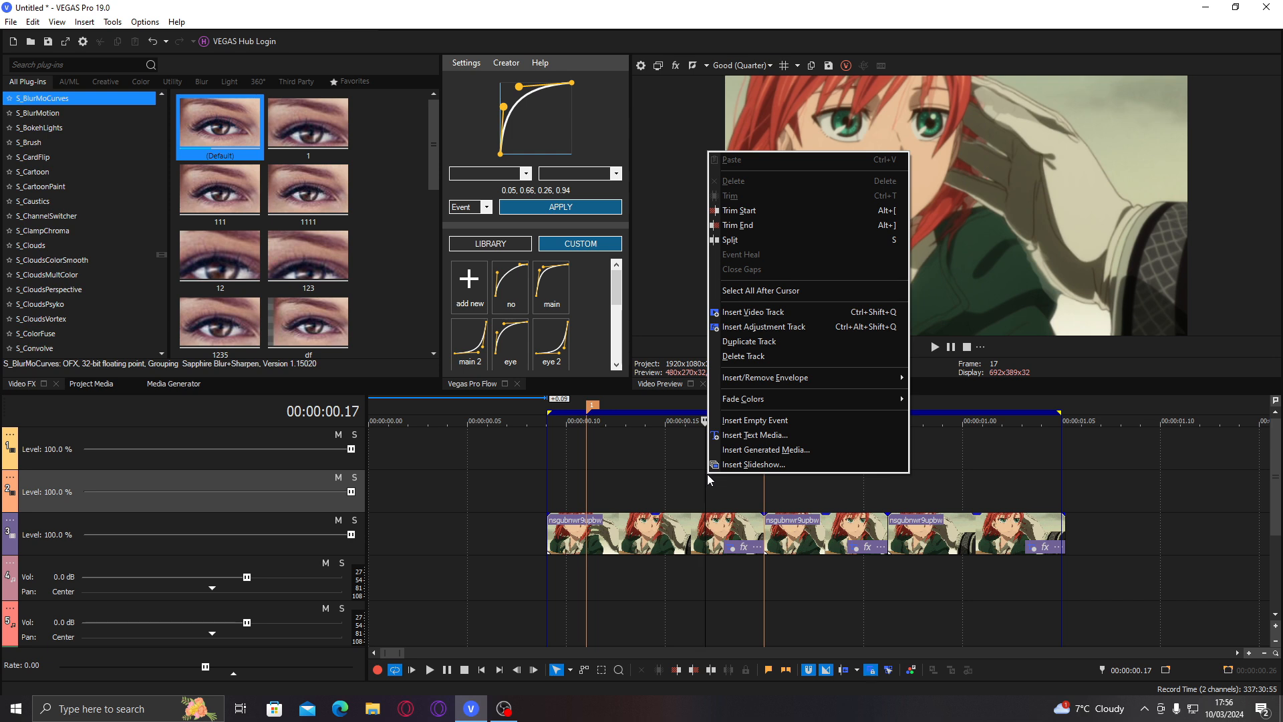
pyautogui.click(682, 512)
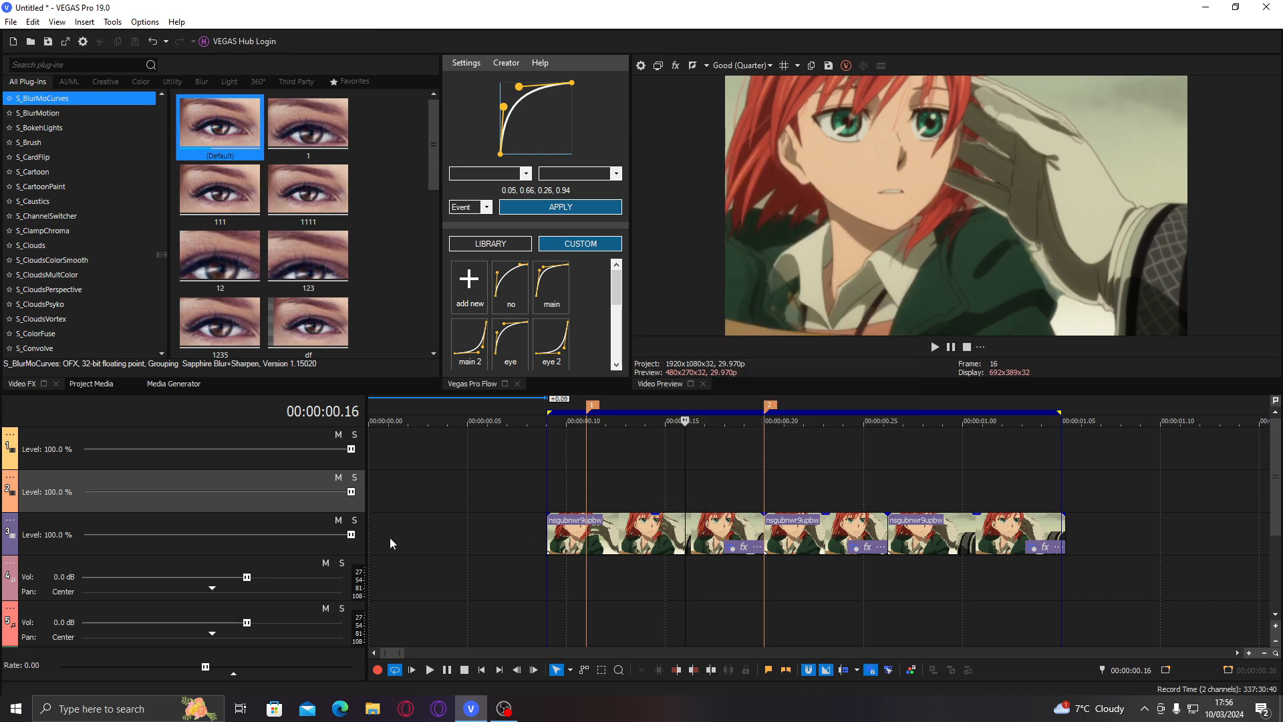
# Step: Mute and unmute the track holding the clips, and try its Solo while viewing frames of the clips
pyautogui.rightClick(5, 530)
pyautogui.click(4, 530)
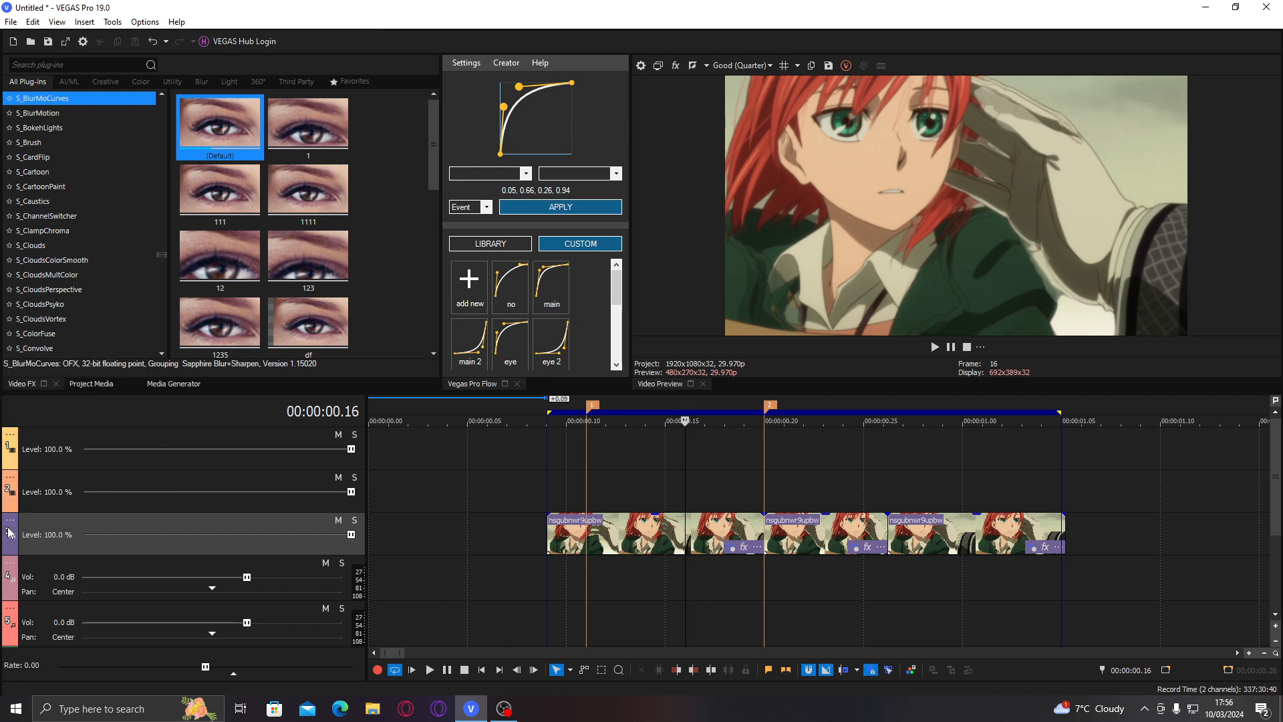
pyautogui.click(338, 520)
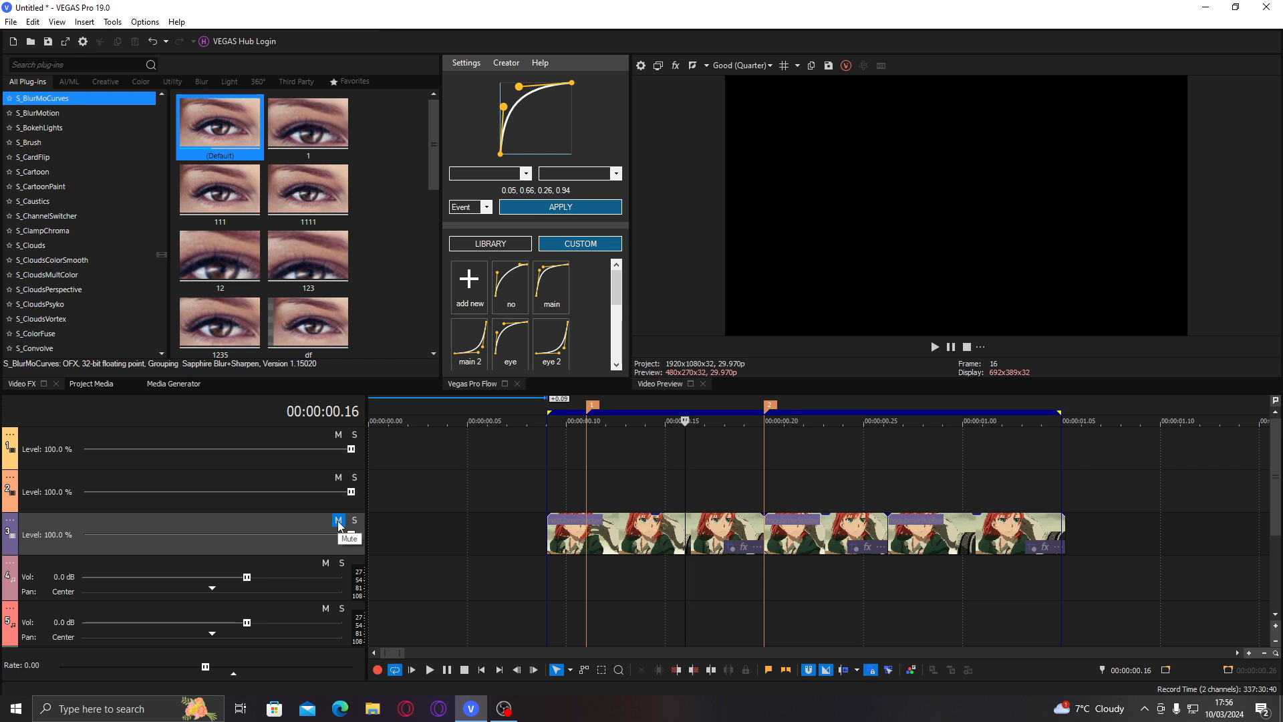
pyautogui.click(339, 524)
pyautogui.click(353, 522)
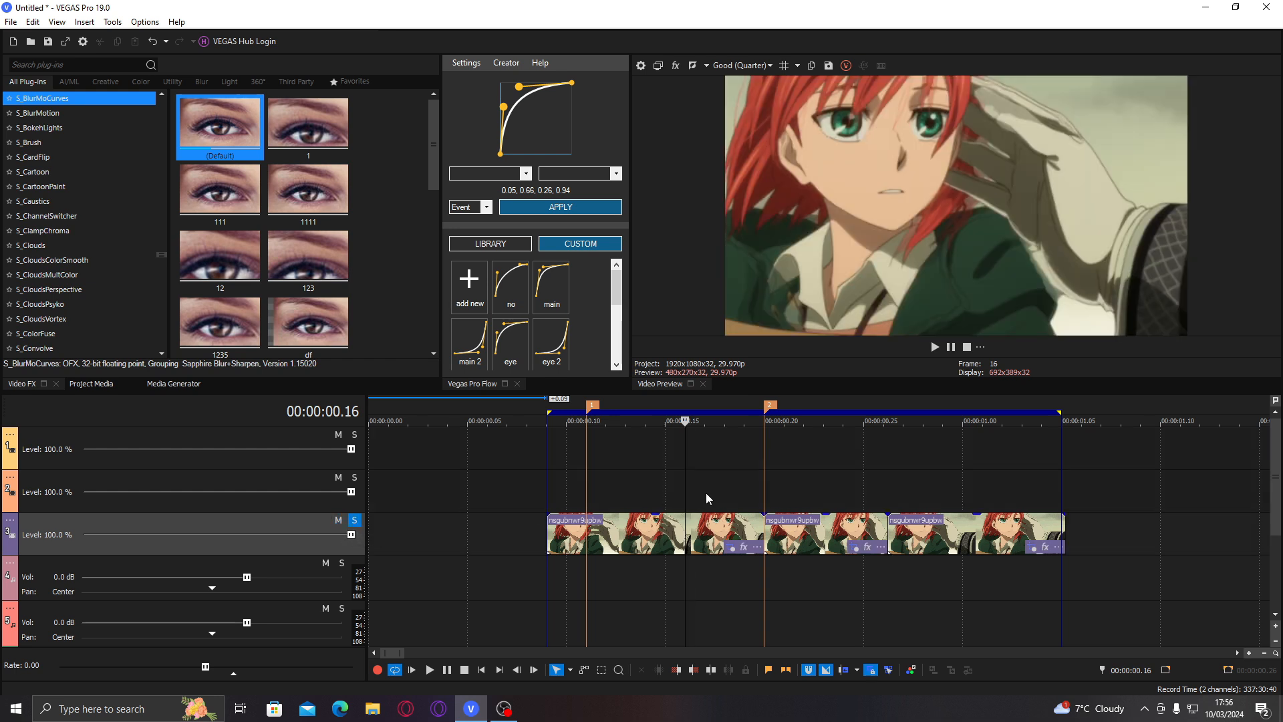
pyautogui.click(745, 496)
pyautogui.click(804, 531)
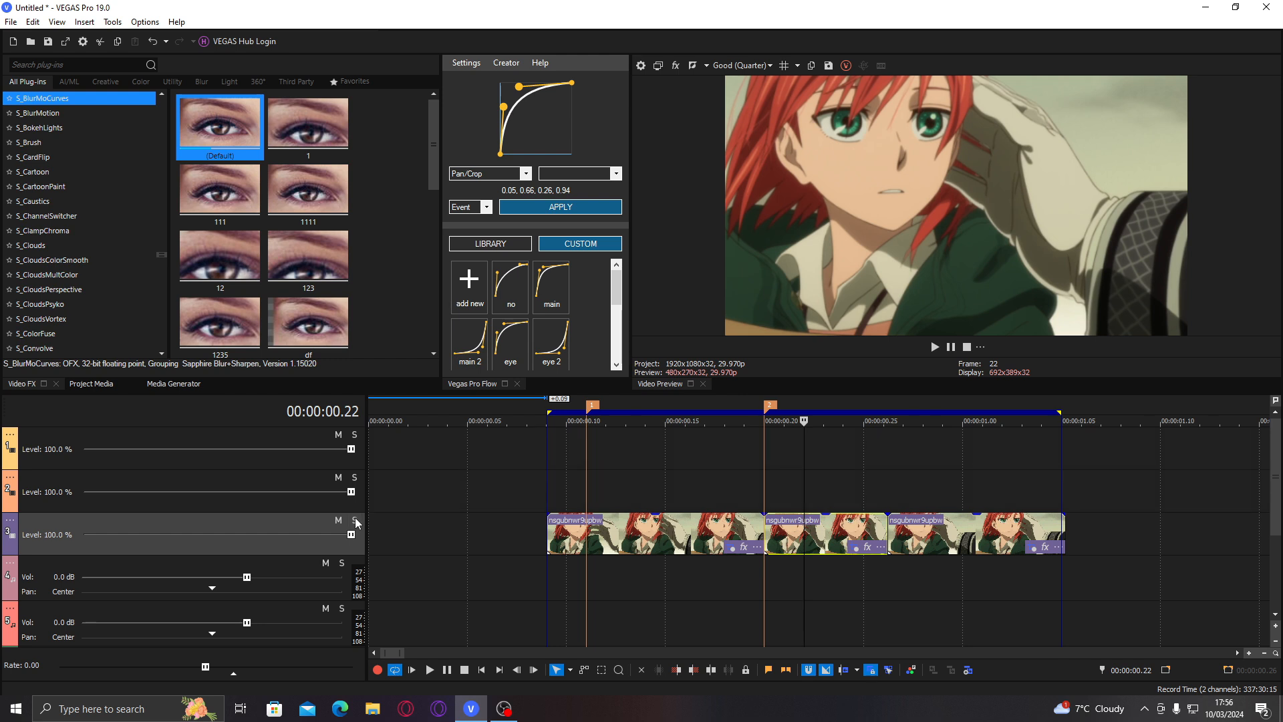
# Step: Switch to File Explorer and search the Downloads folder for "overlay"
pyautogui.click(110, 482)
pyautogui.click(372, 711)
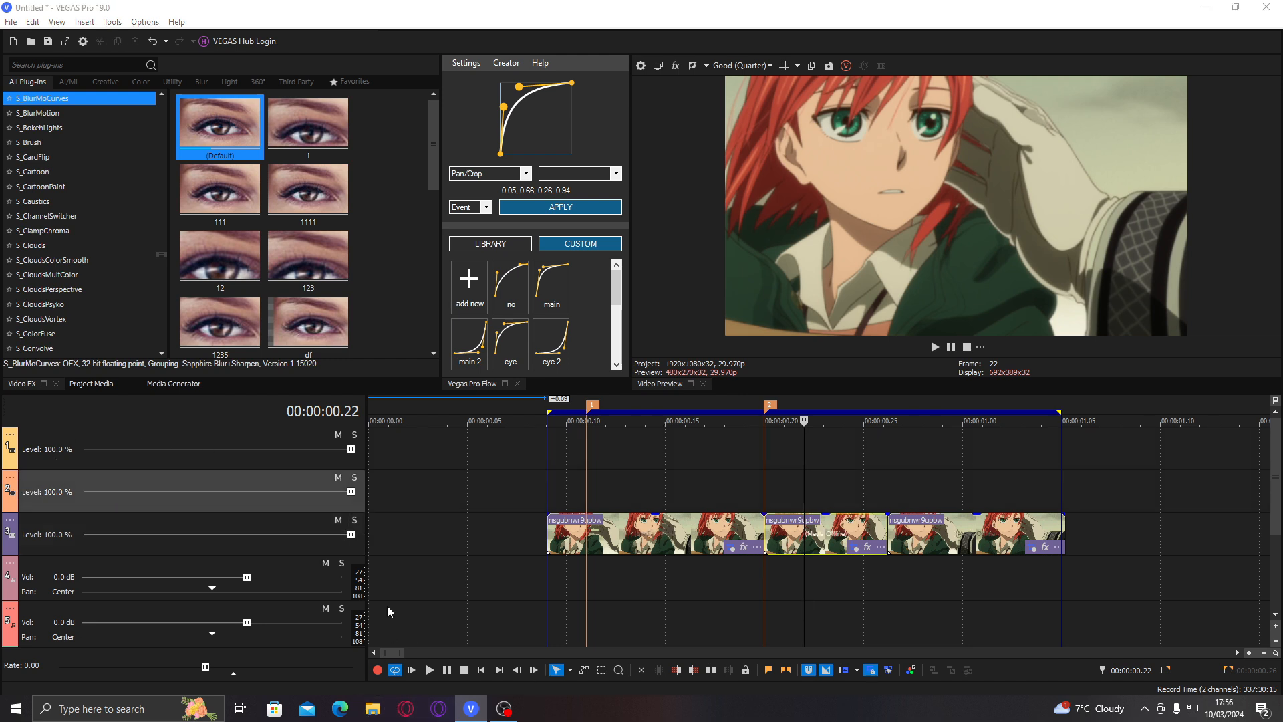
pyautogui.click(497, 434)
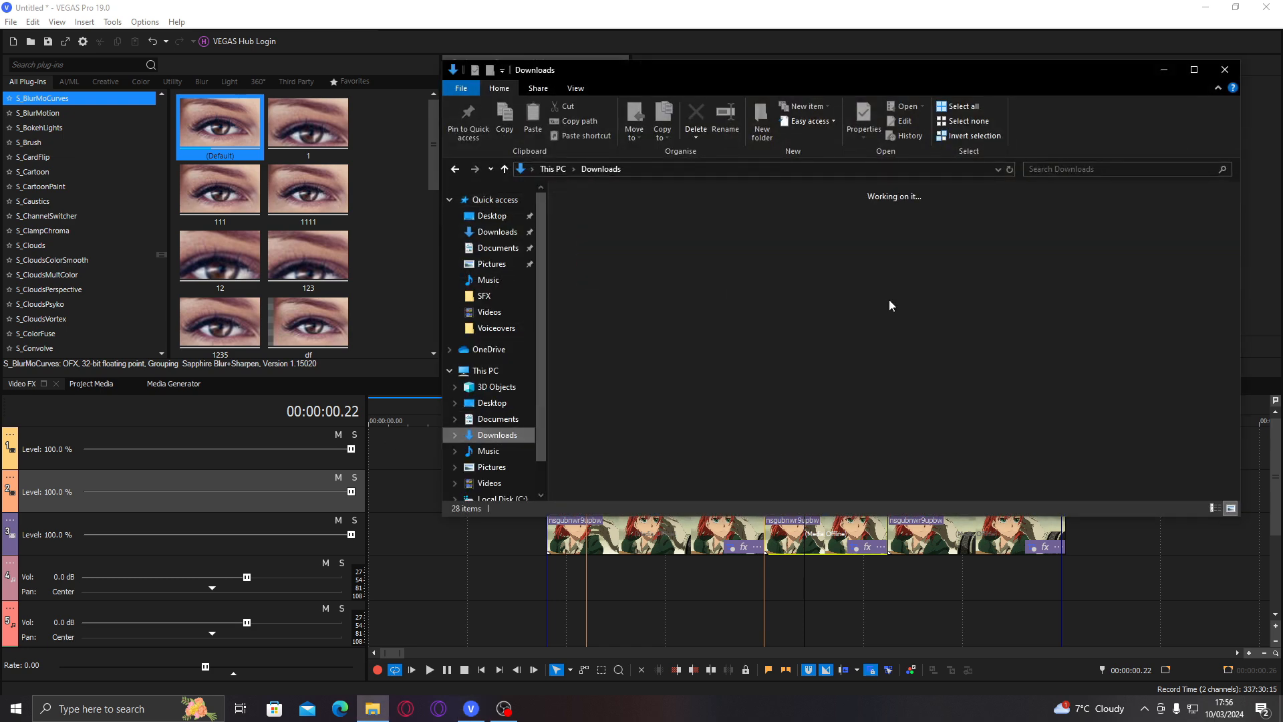
pyautogui.click(1060, 171)
pyautogui.write('overlayt')
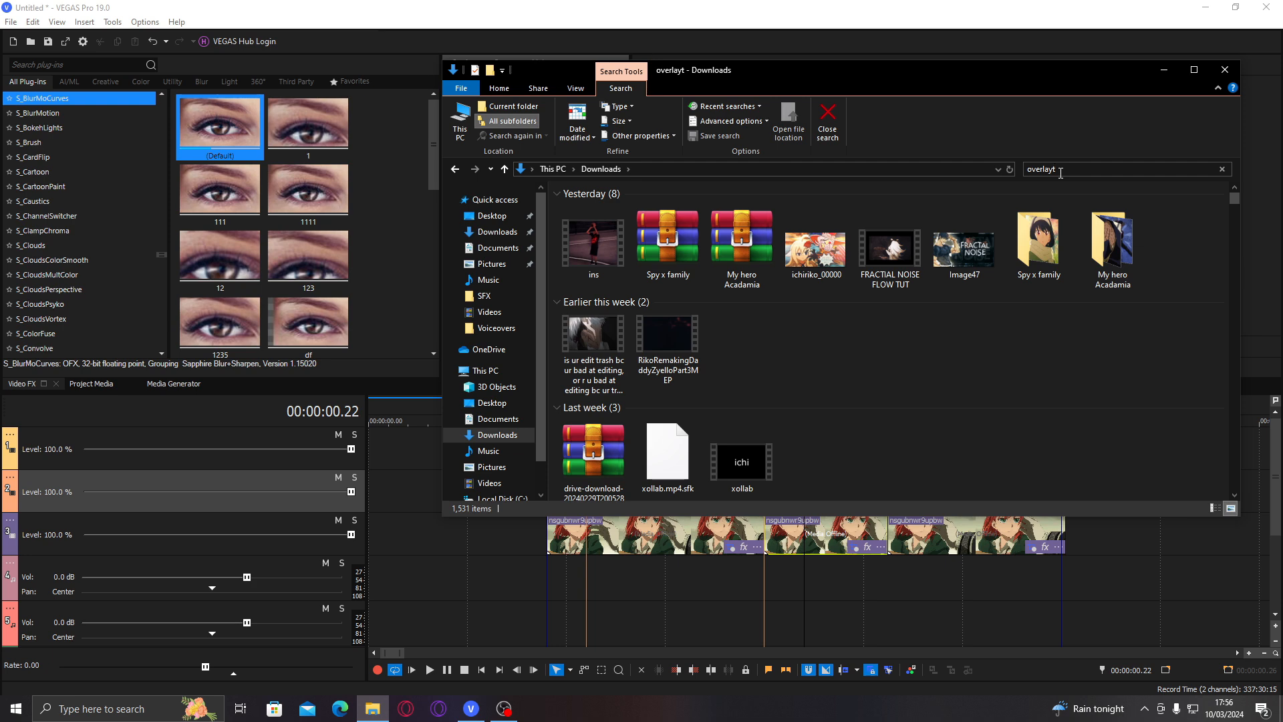
pyautogui.press('BackSpace')
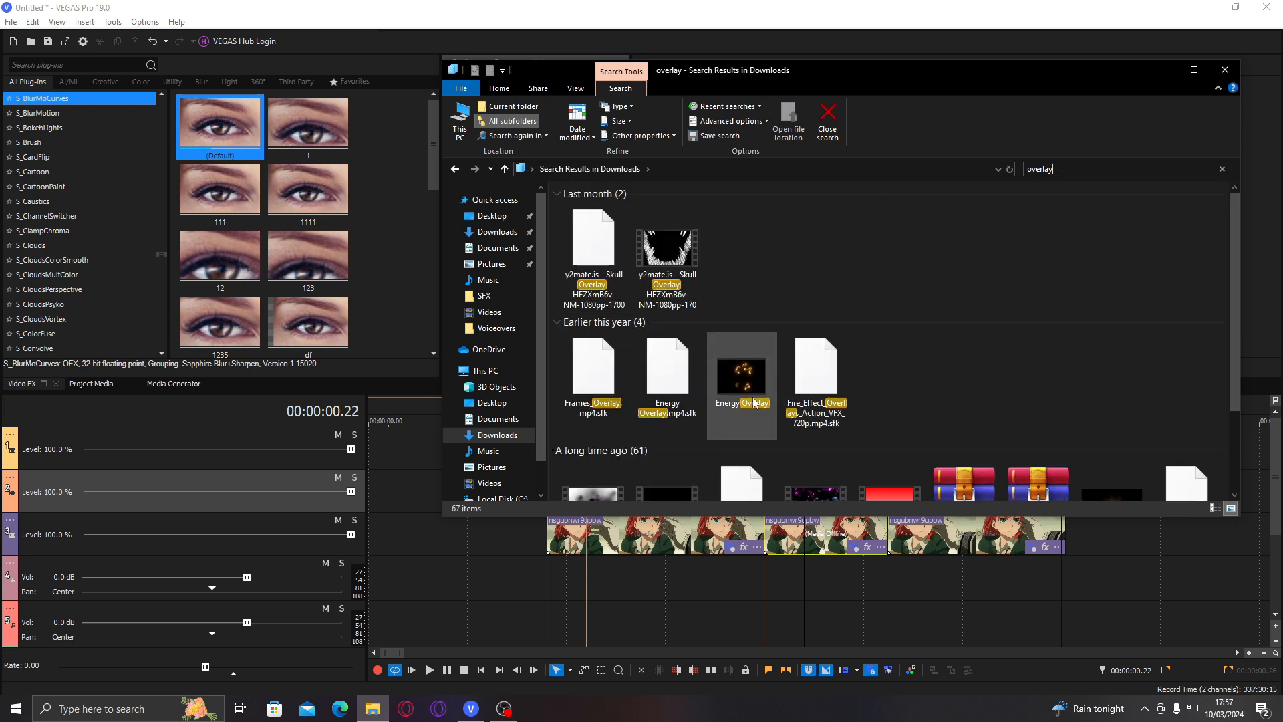
# Step: Add the Overlay #45 file to the timeline and move its video onto the second track, aligned with the first clip's start
pyautogui.scroll(-1, 818, 468)
pyautogui.click(821, 449)
pyautogui.moveTo(821, 431); pyautogui.dragTo(1184, 527)
pyautogui.click(1140, 527)
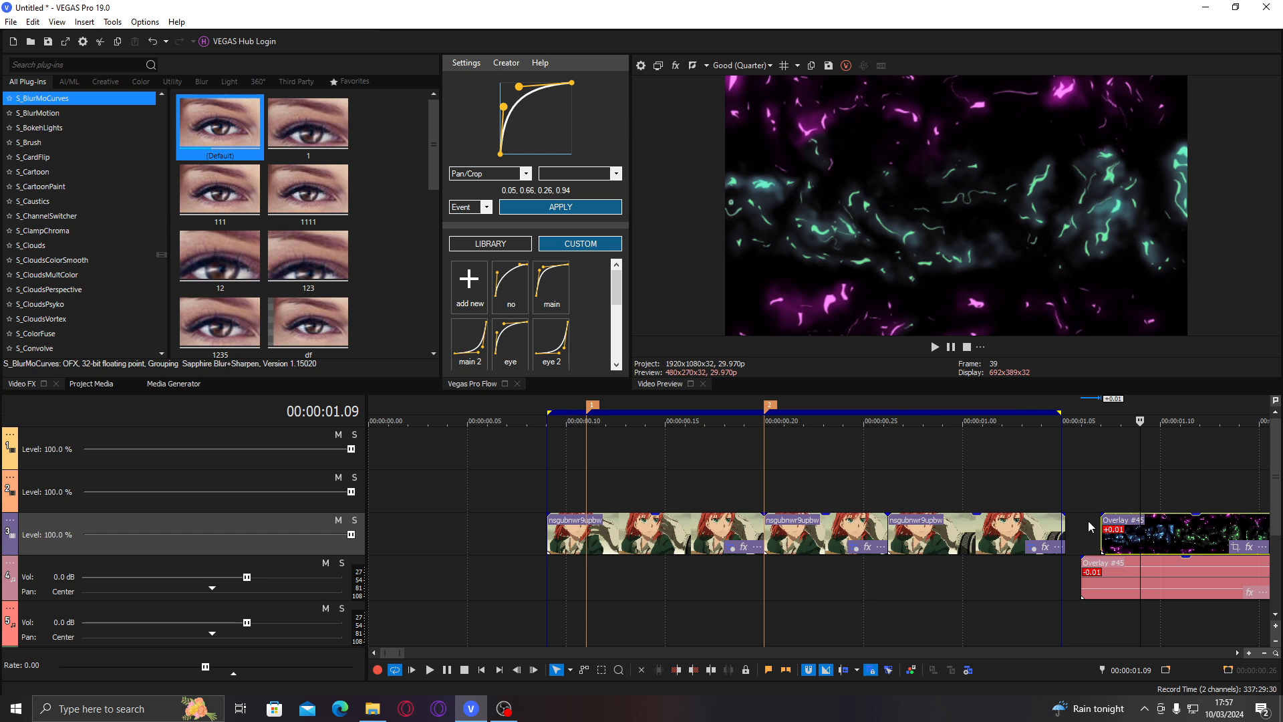
pyautogui.click(1017, 498)
pyautogui.click(953, 494)
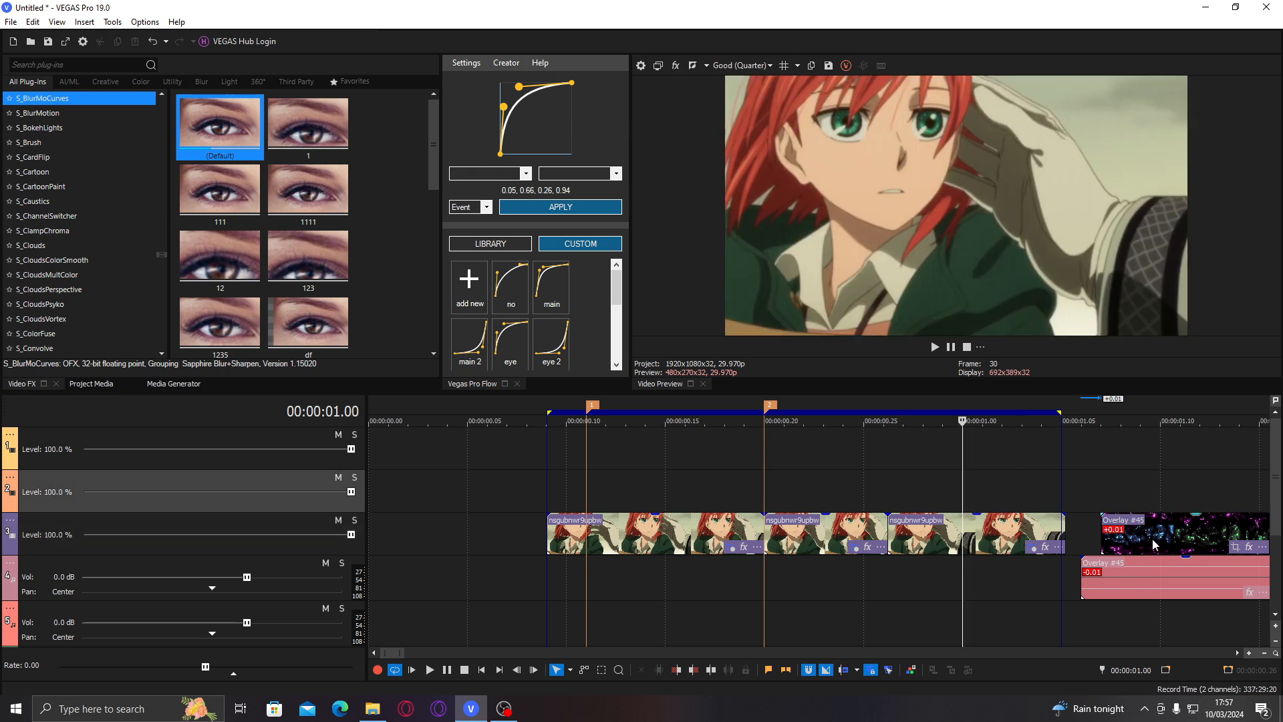
pyautogui.moveTo(1149, 541); pyautogui.dragTo(596, 486)
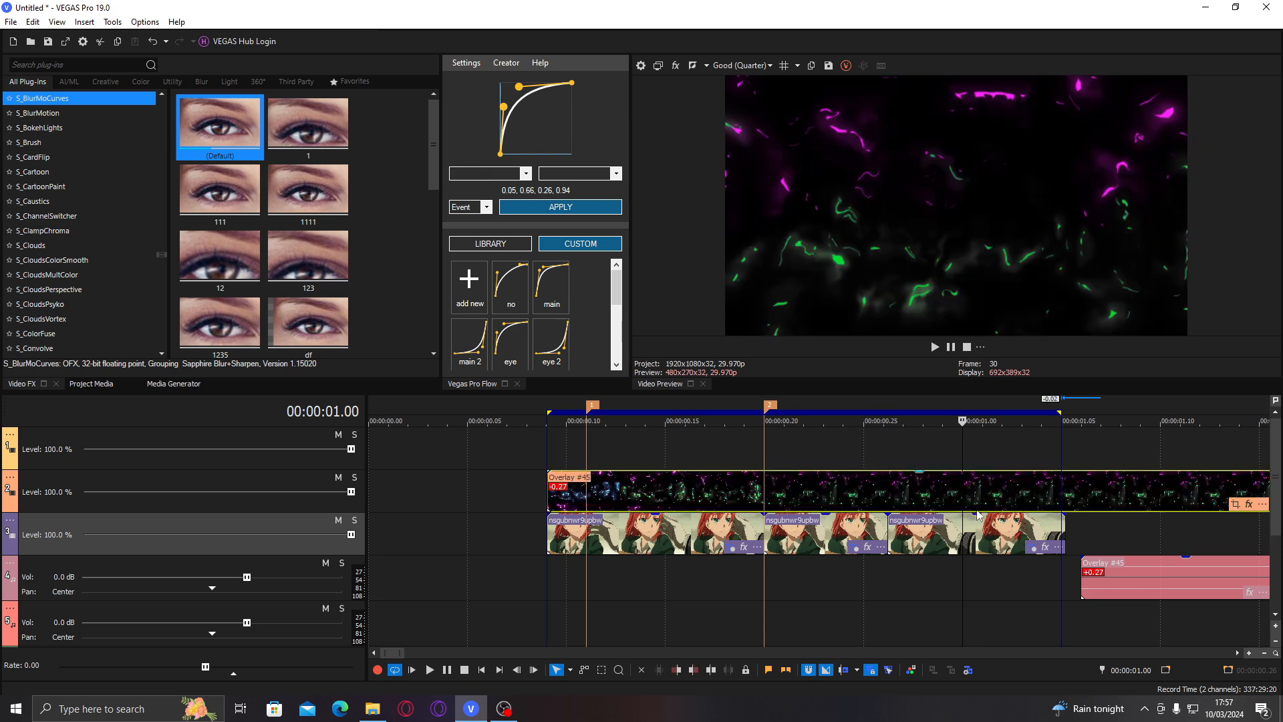
# Step: Trim the end of the Overlay #45 video at 00:00:01.05, level with the end of the loop region
pyautogui.click(1063, 498)
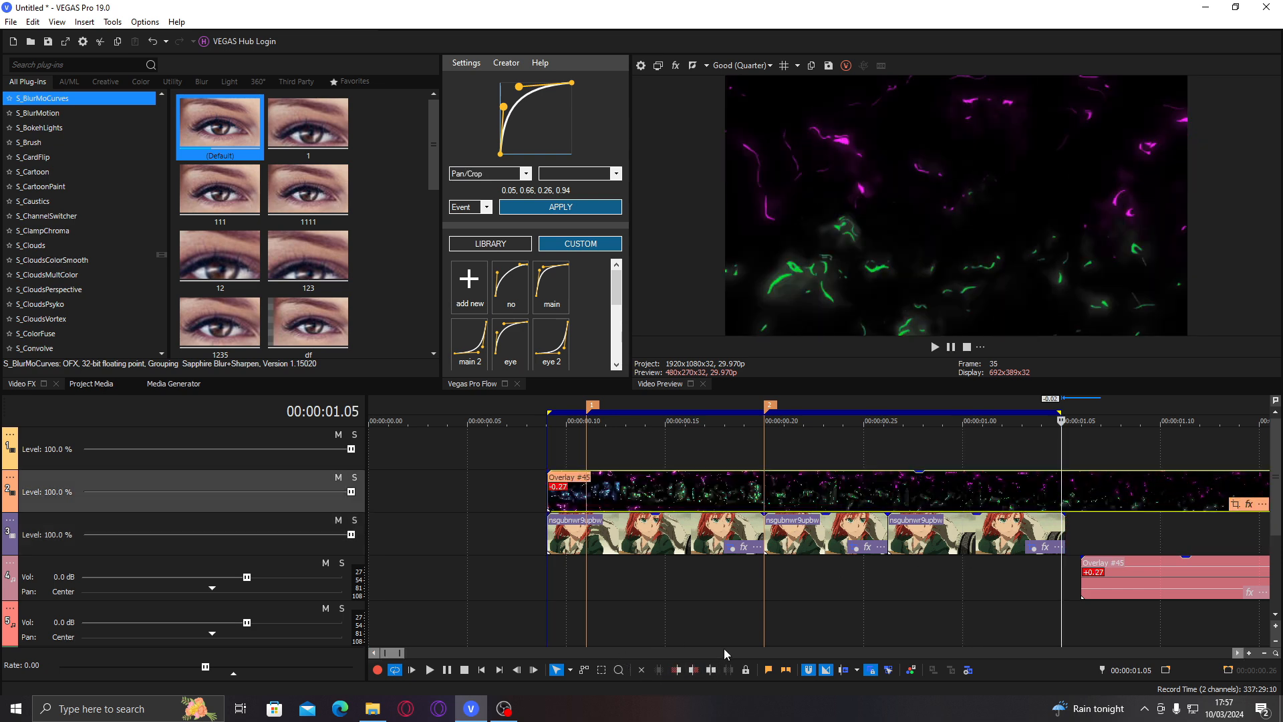
pyautogui.press('s')
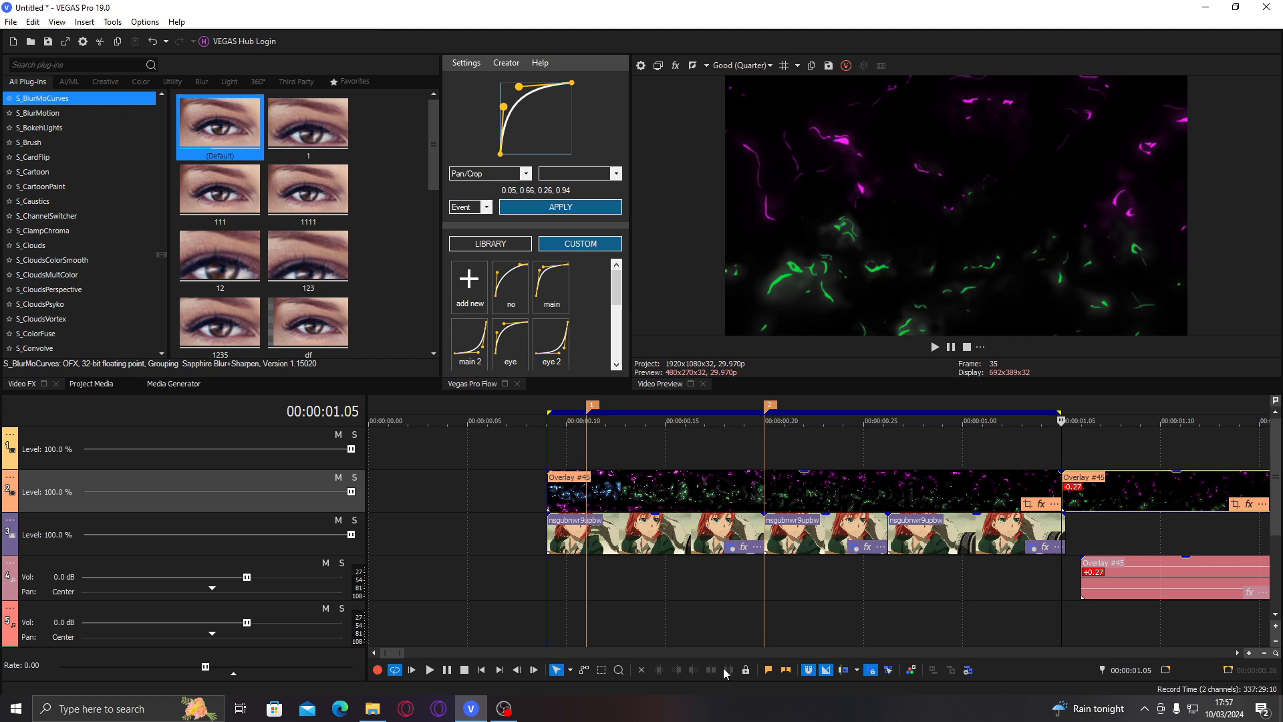
pyautogui.hotkey('ctrl', 'z')
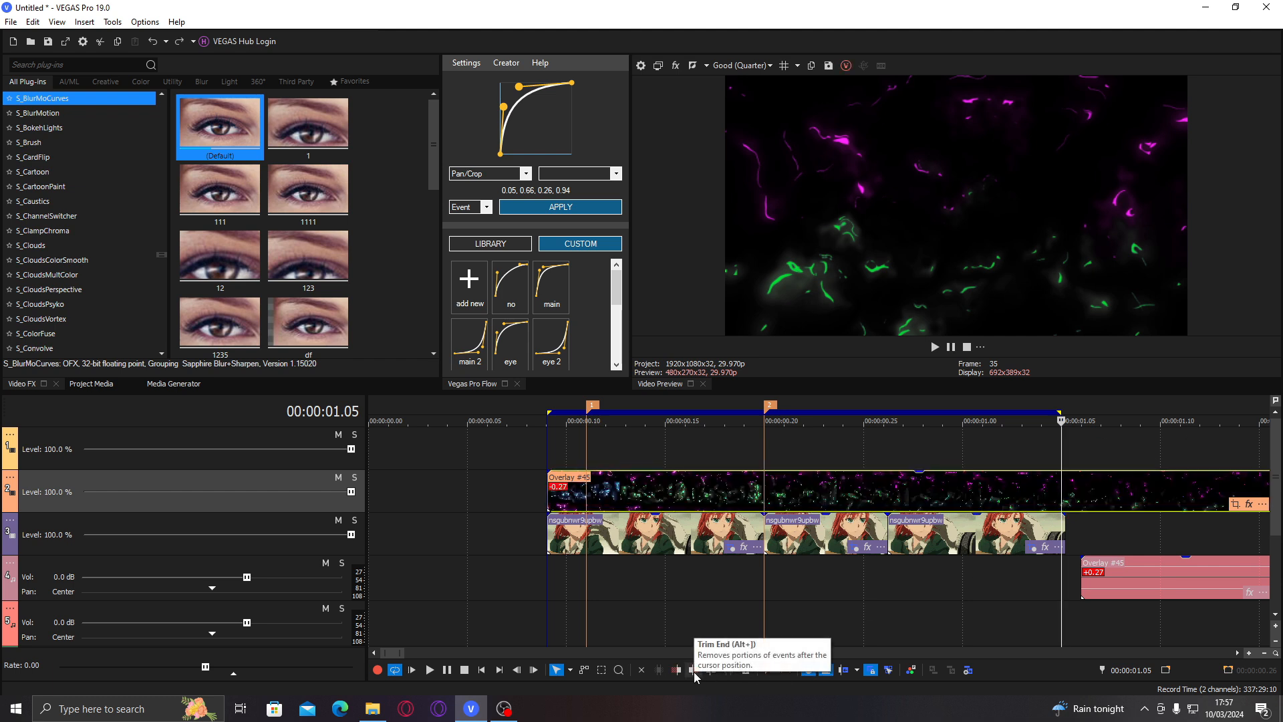
pyautogui.click(694, 670)
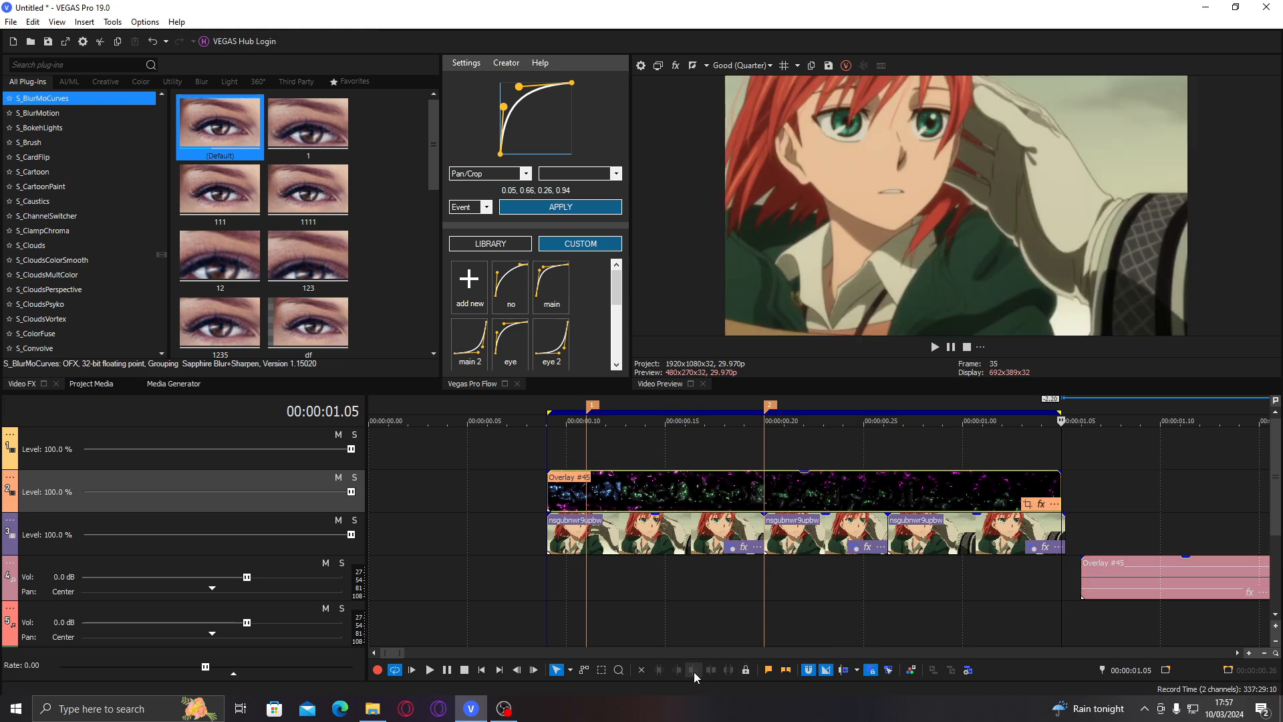
# Step: Set the compositing mode of the overlay's track to Add
pyautogui.click(695, 503)
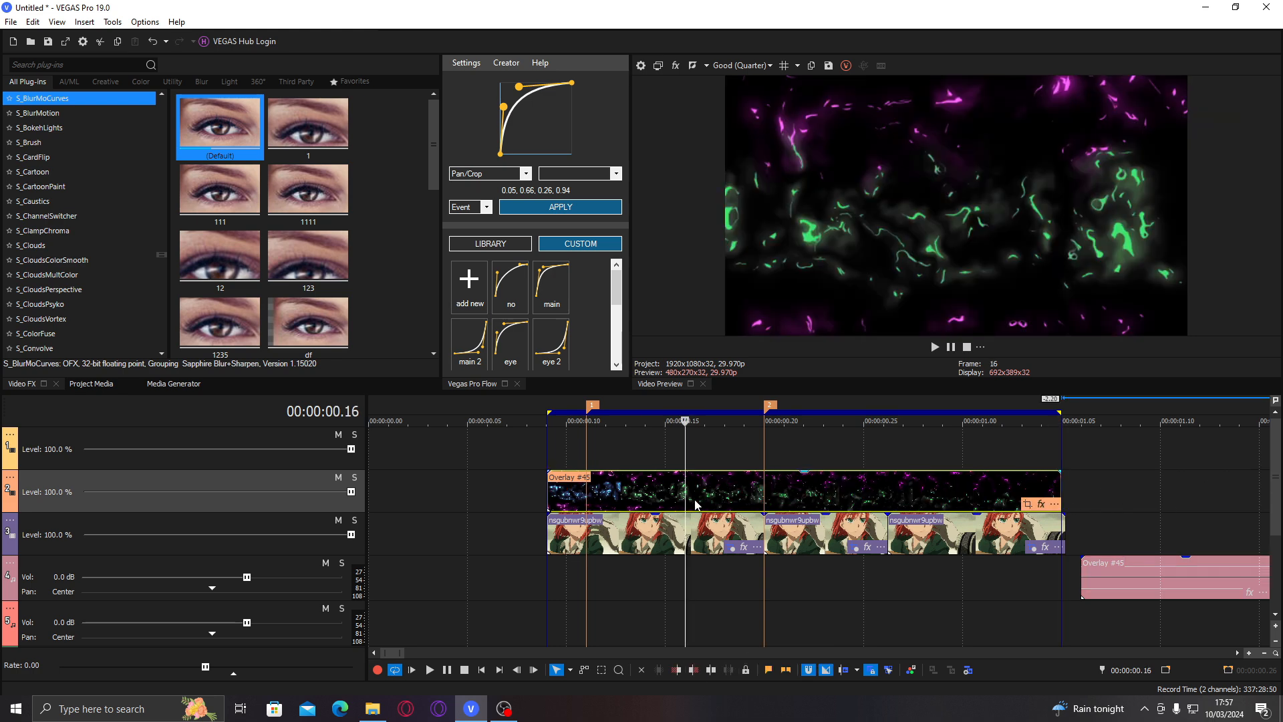
pyautogui.click(11, 480)
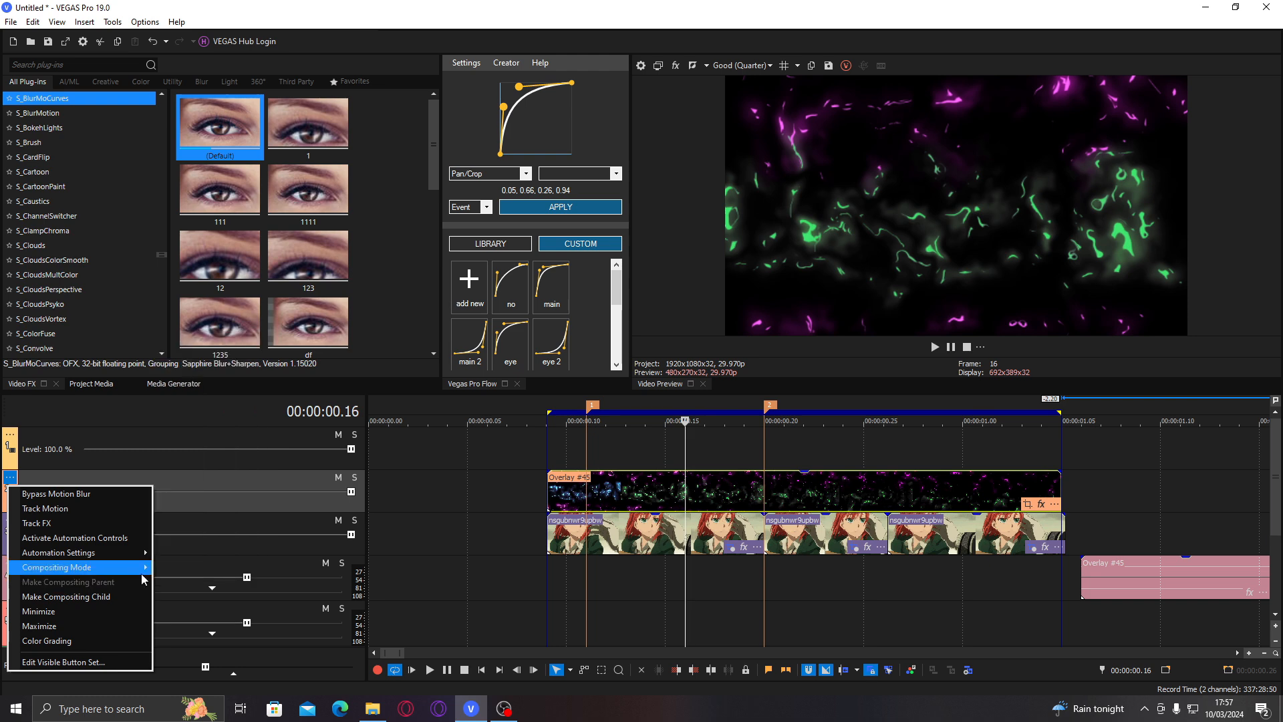
pyautogui.moveTo(142, 567)
pyautogui.click(172, 376)
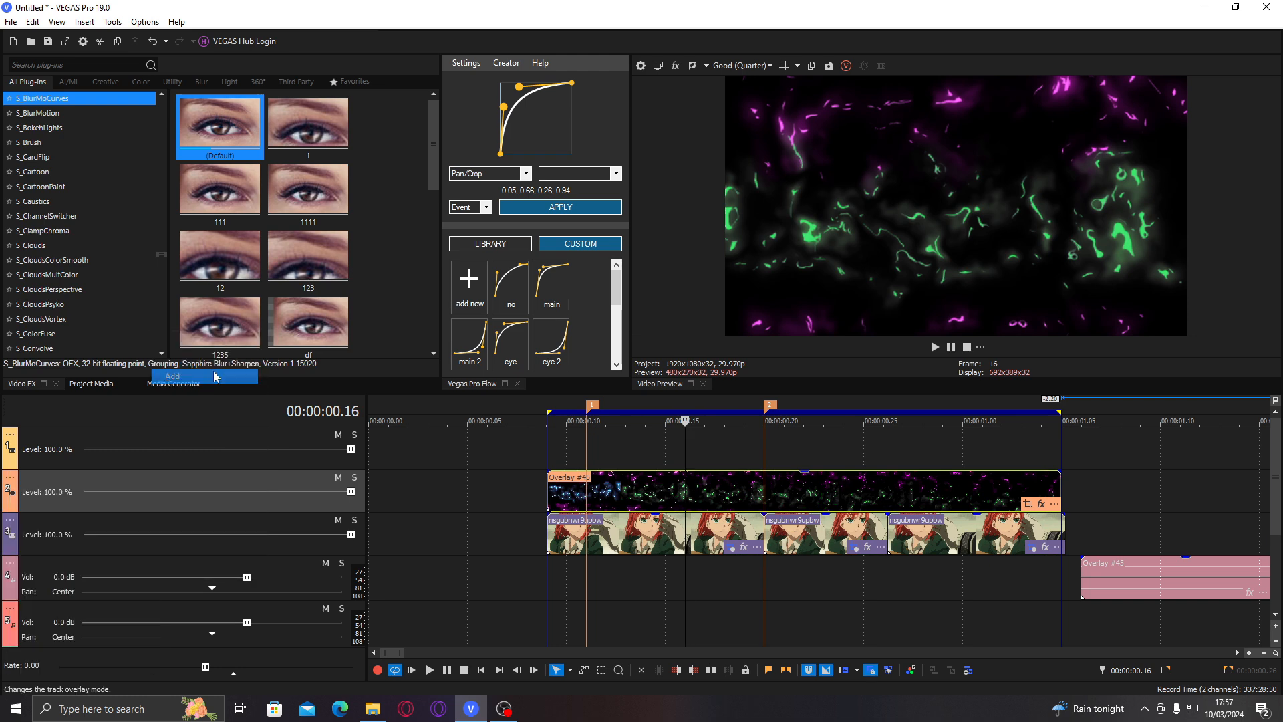
# Step: Set the compositing mode of the overlay's track to Screen
pyautogui.click(13, 482)
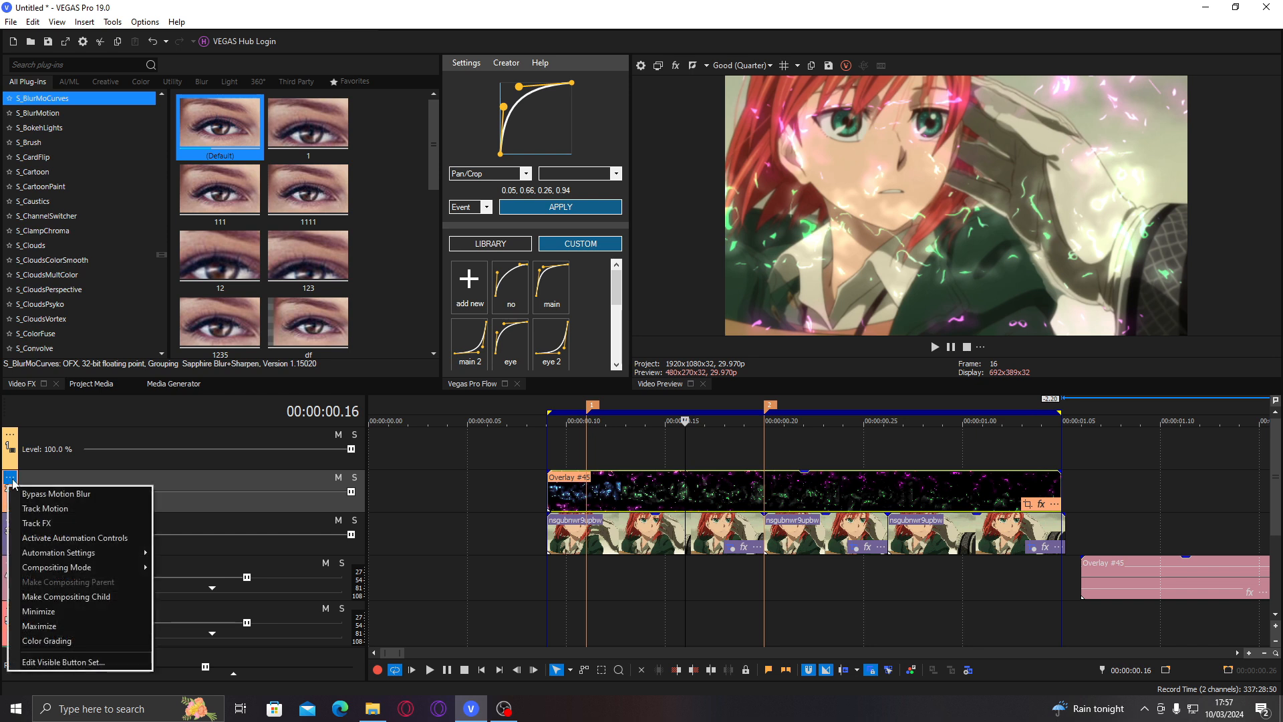
pyautogui.moveTo(110, 568)
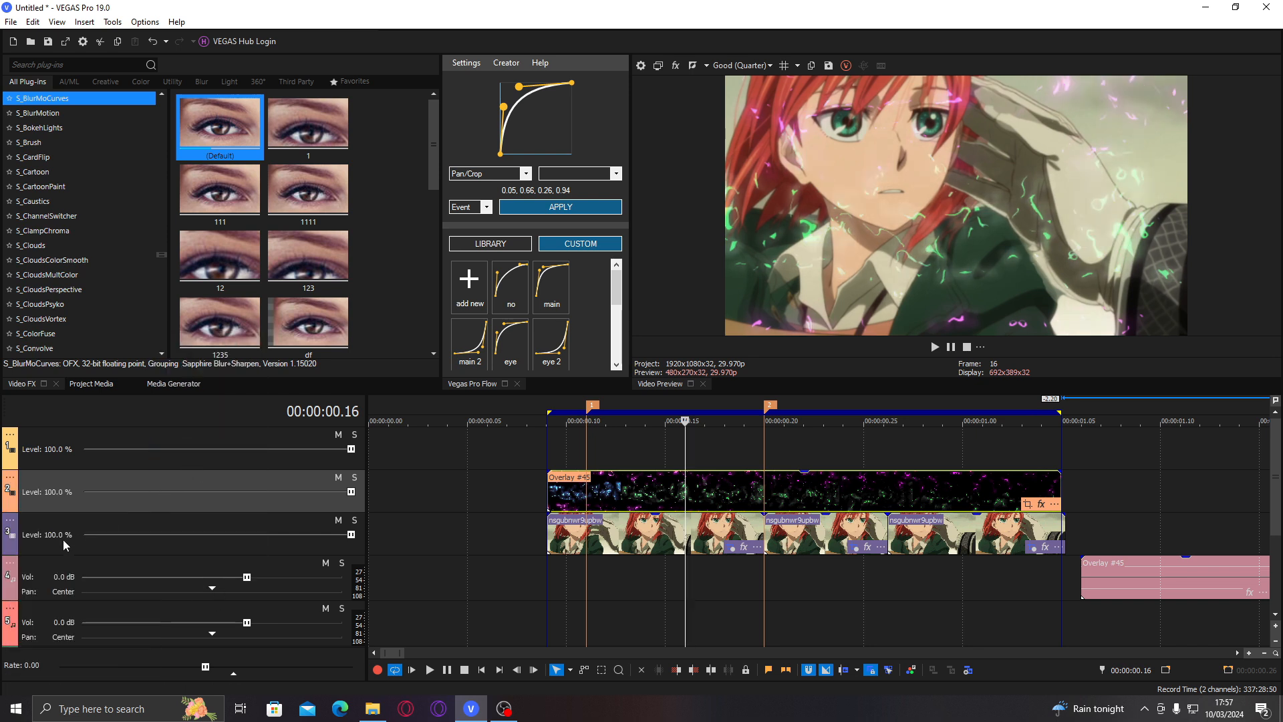
# Step: Edit the visible button set so that all available controls show in the video track headers
pyautogui.click(9, 478)
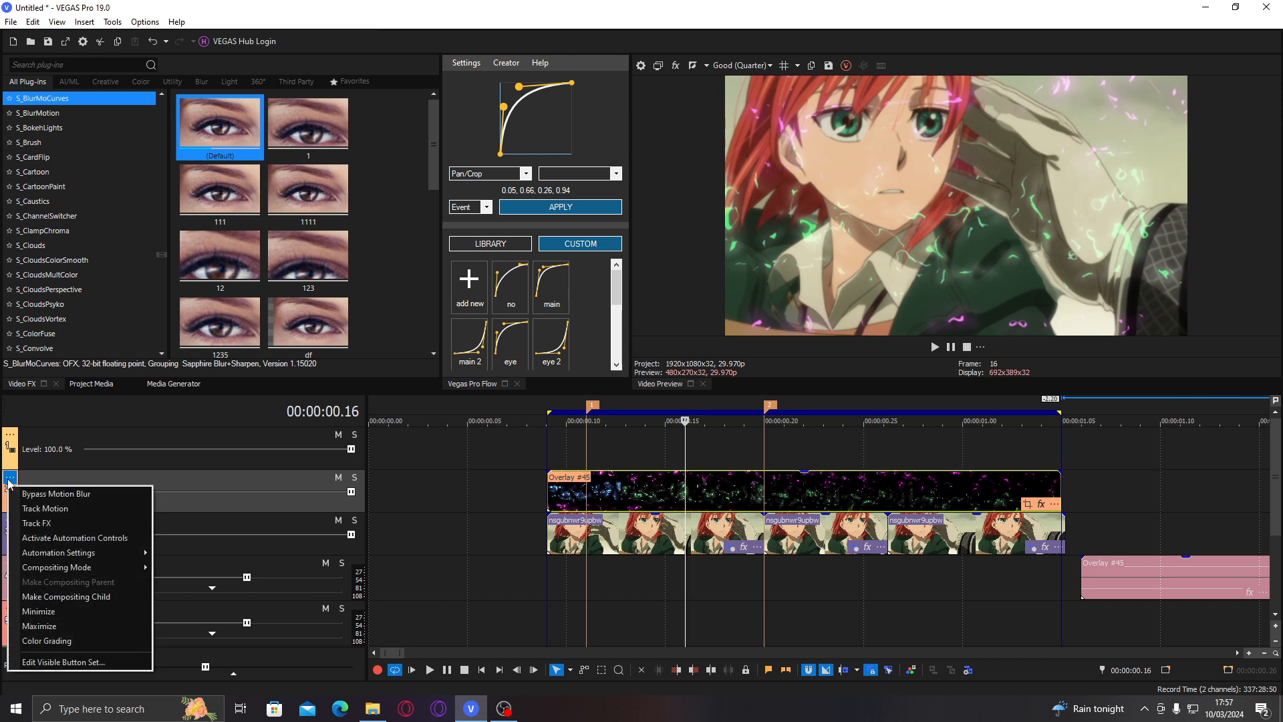
pyautogui.moveTo(63, 571)
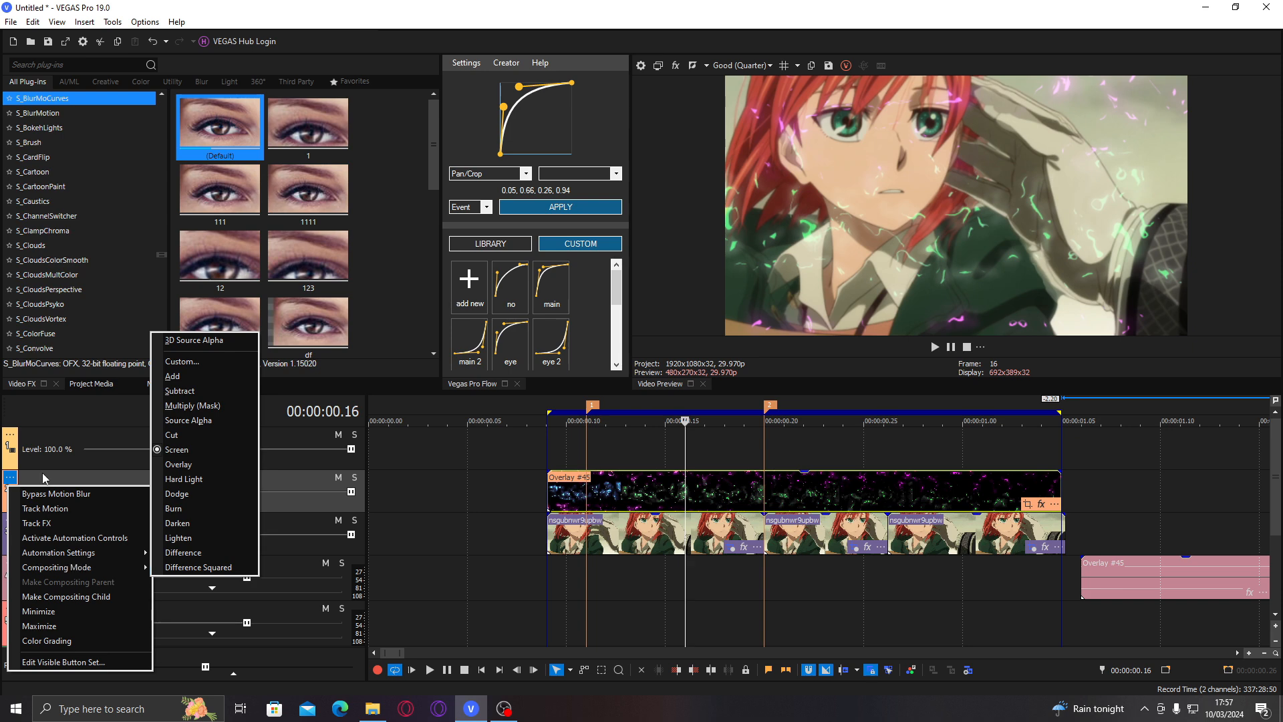
pyautogui.click(98, 662)
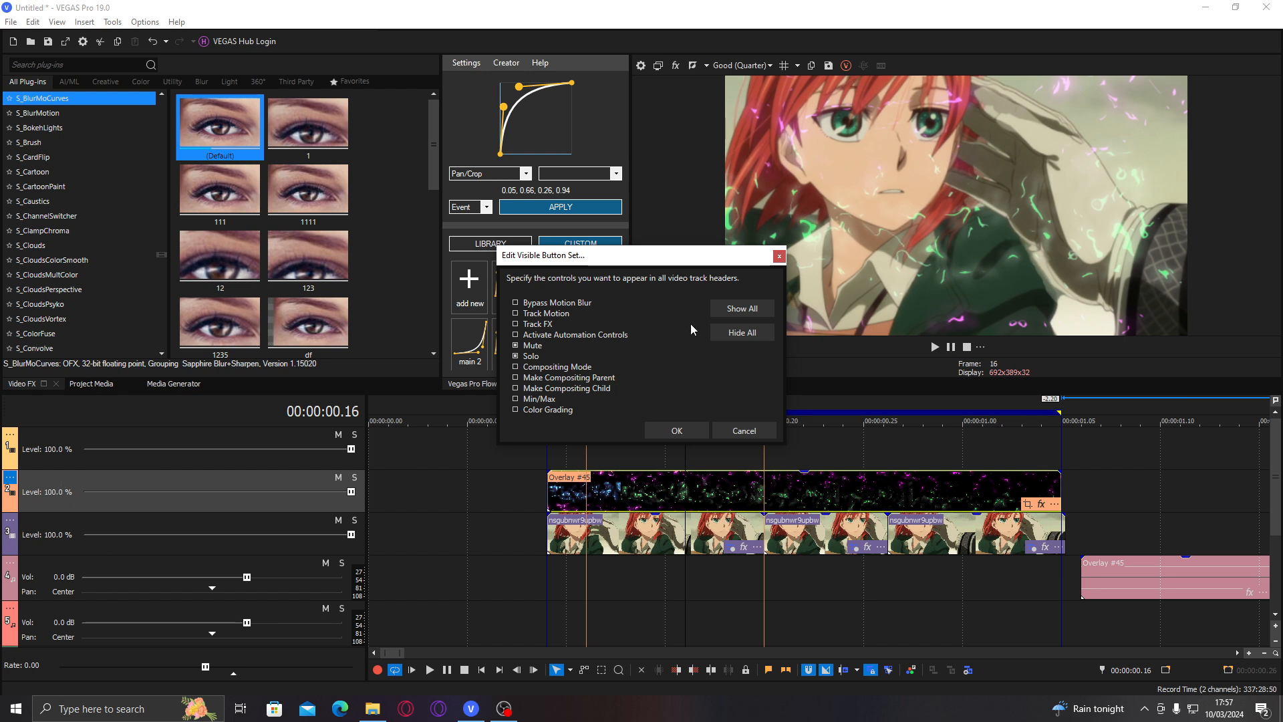
pyautogui.click(759, 307)
pyautogui.click(688, 433)
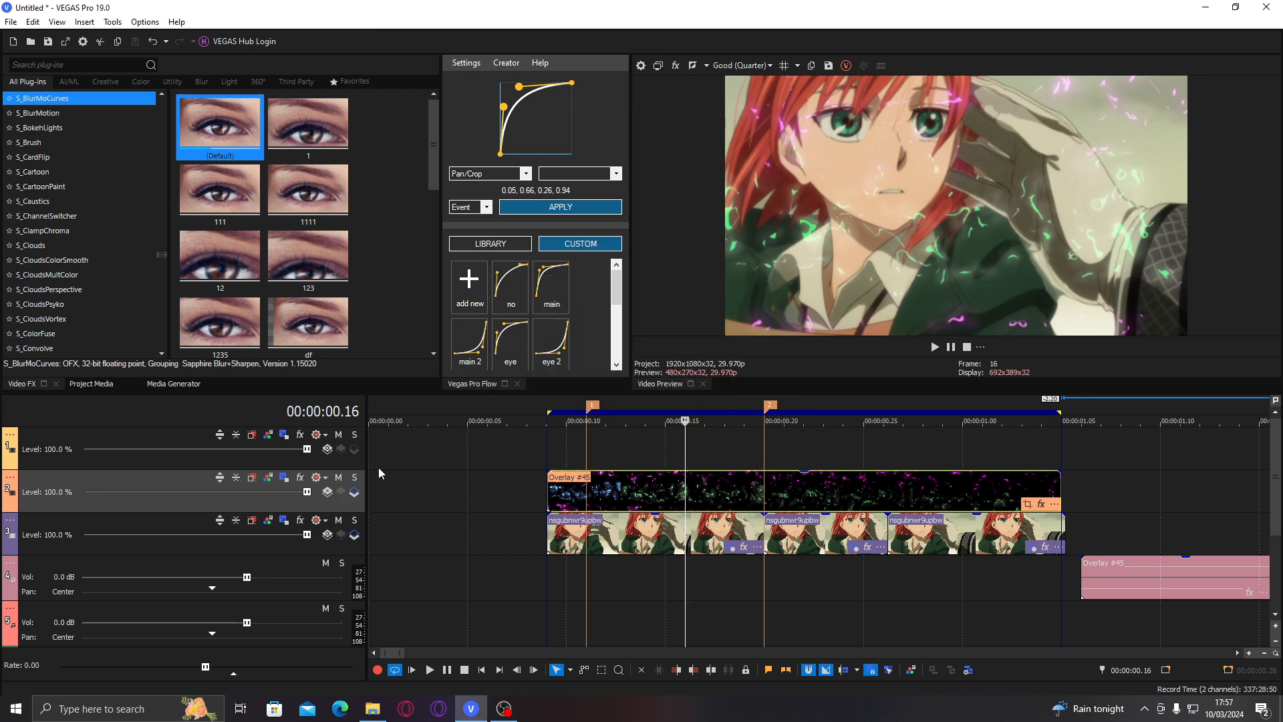
# Step: Try Source Alpha as the overlay track's compositing mode and switch it back to Add
pyautogui.click(328, 493)
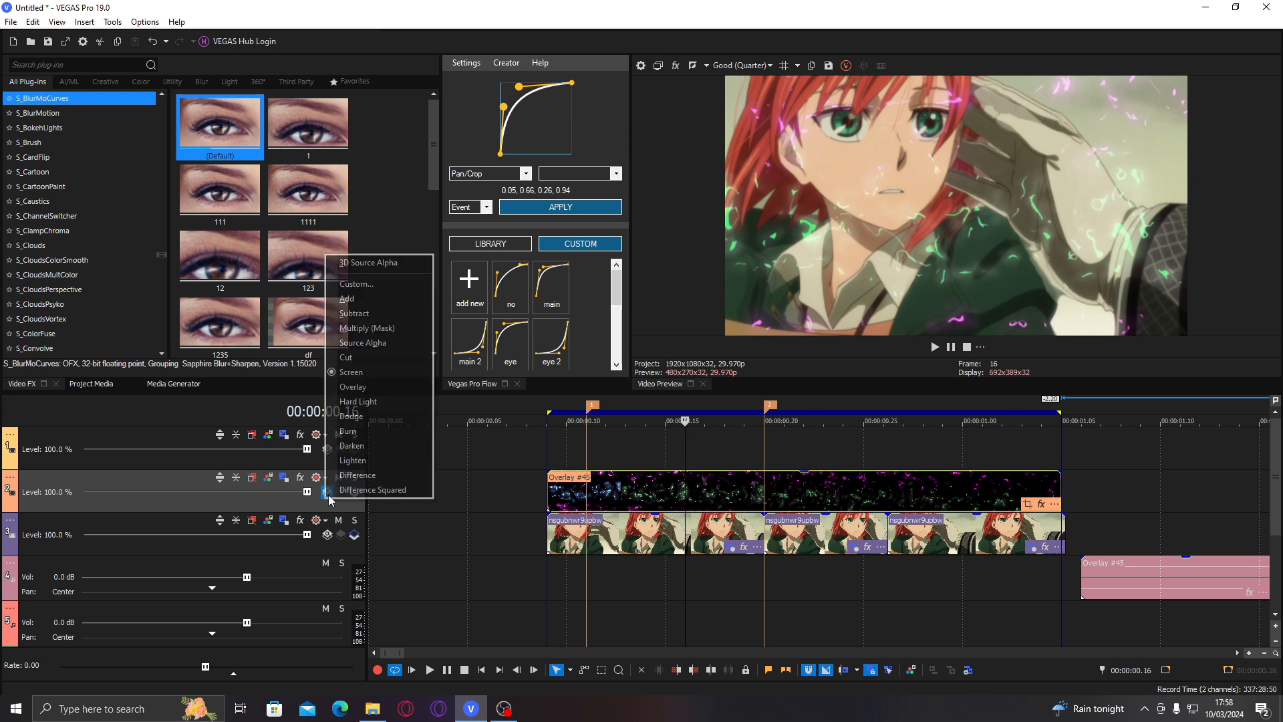
pyautogui.click(362, 342)
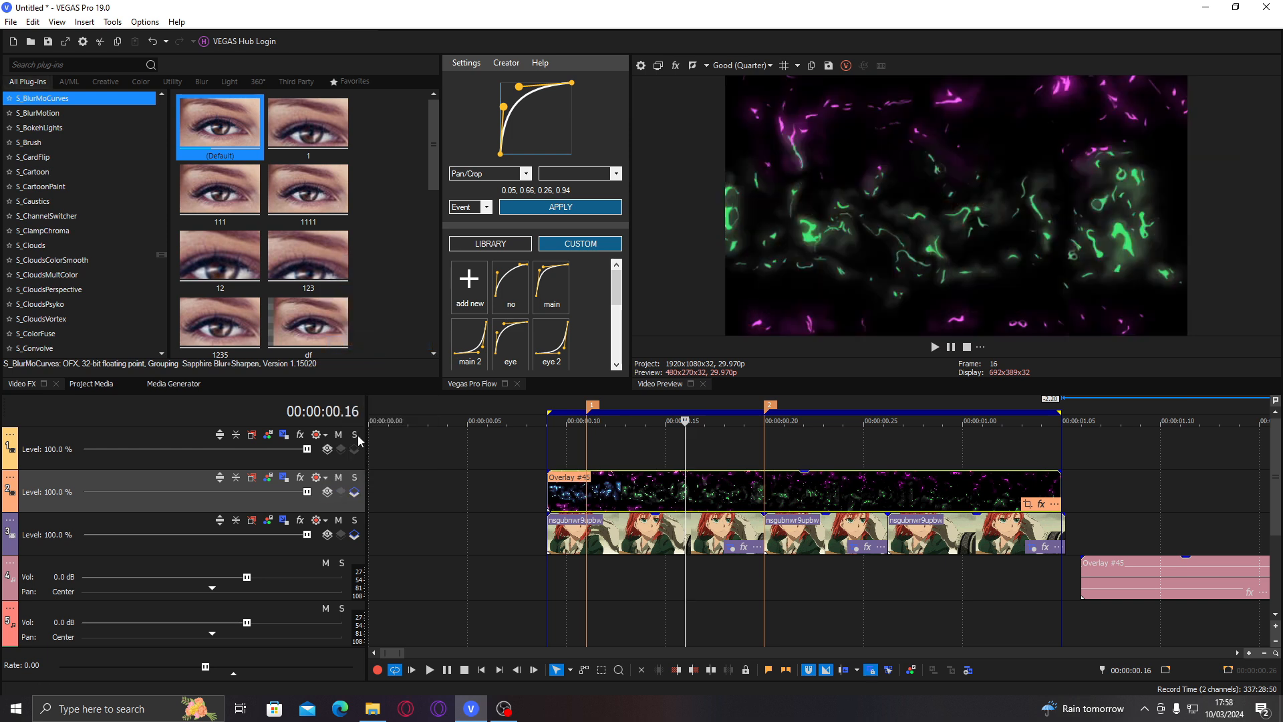
pyautogui.click(327, 493)
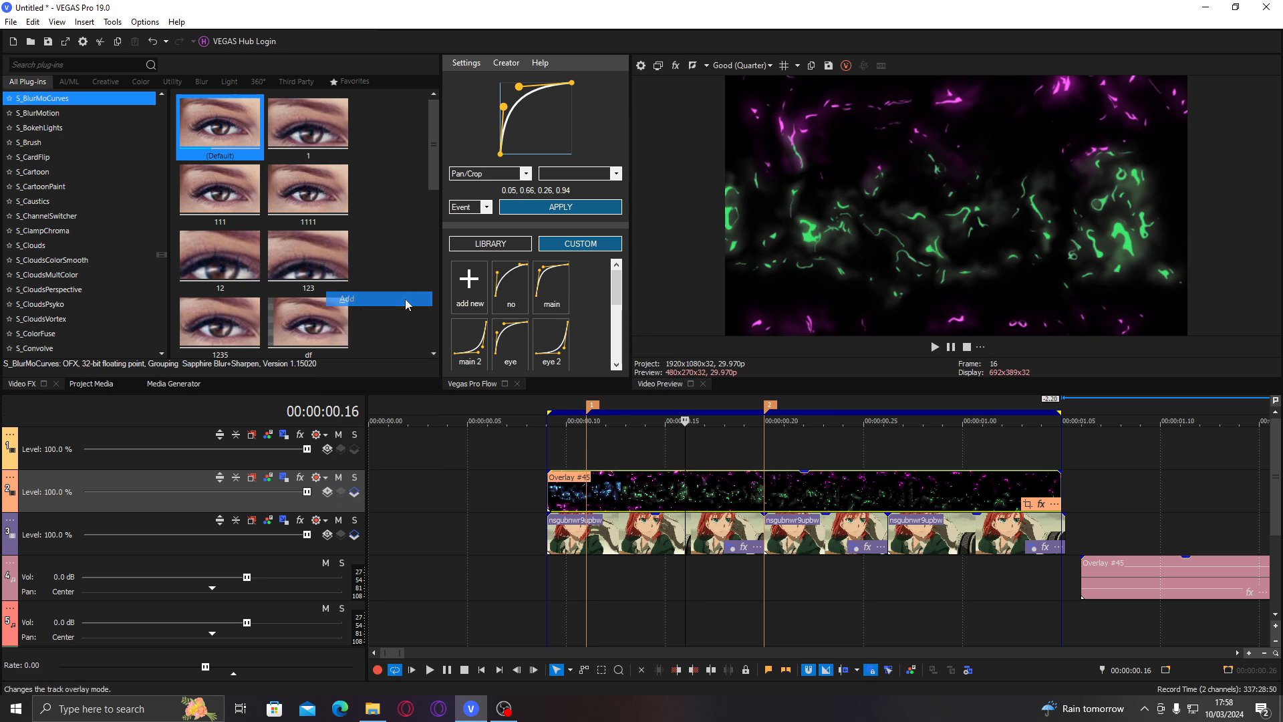
pyautogui.click(405, 304)
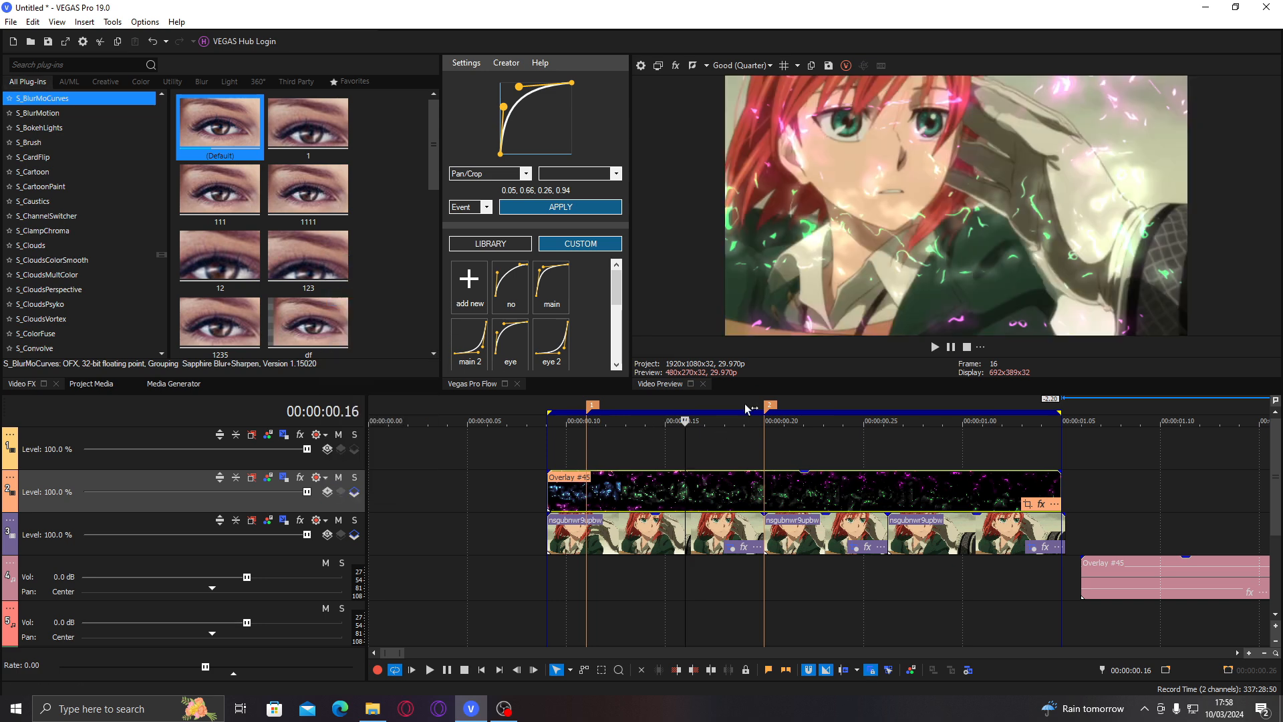
pyautogui.click(314, 547)
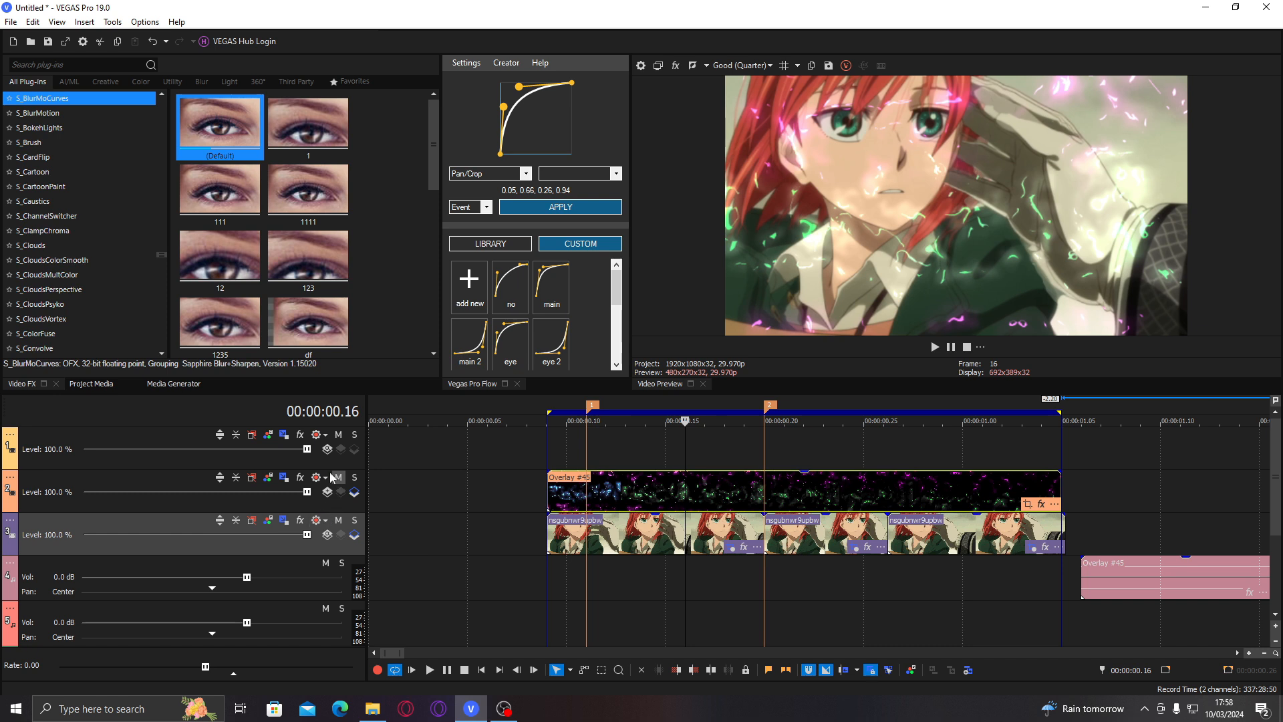
pyautogui.click(147, 495)
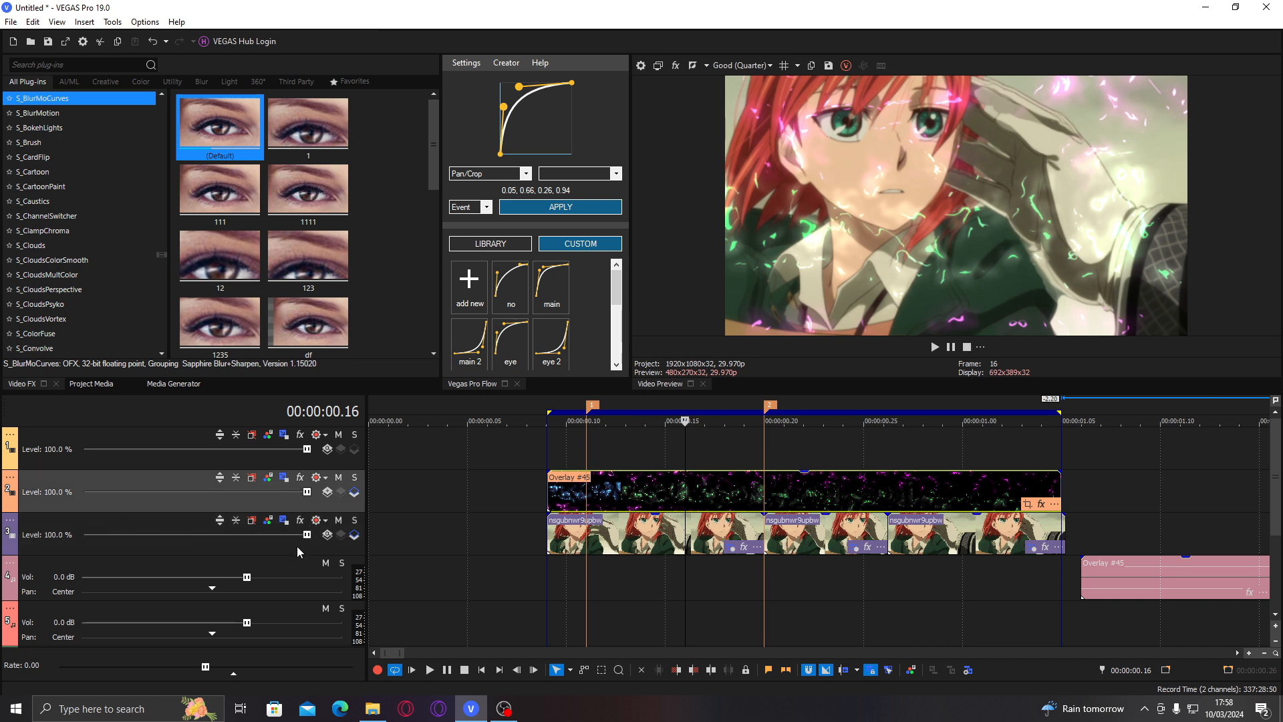
pyautogui.click(354, 535)
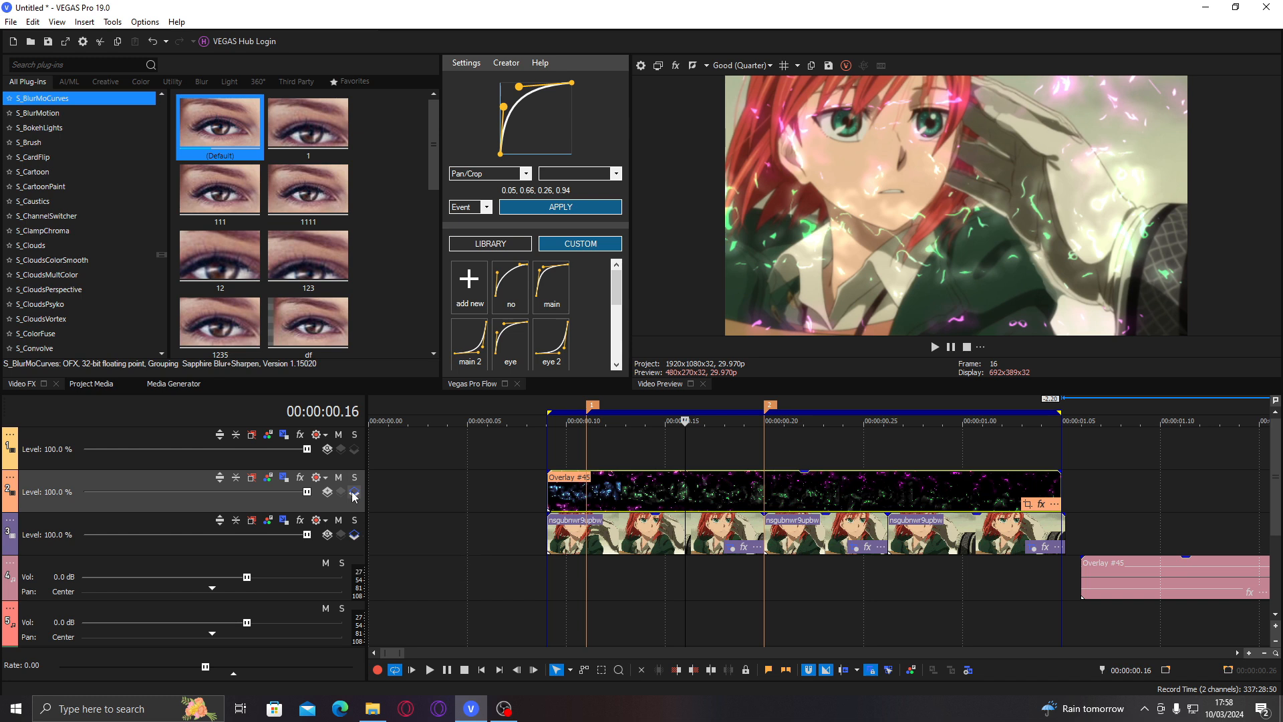
# Step: Hide all video track header controls except Track FX, Activate Automation Controls, Mute and Solo
pyautogui.click(10, 480)
pyautogui.click(47, 493)
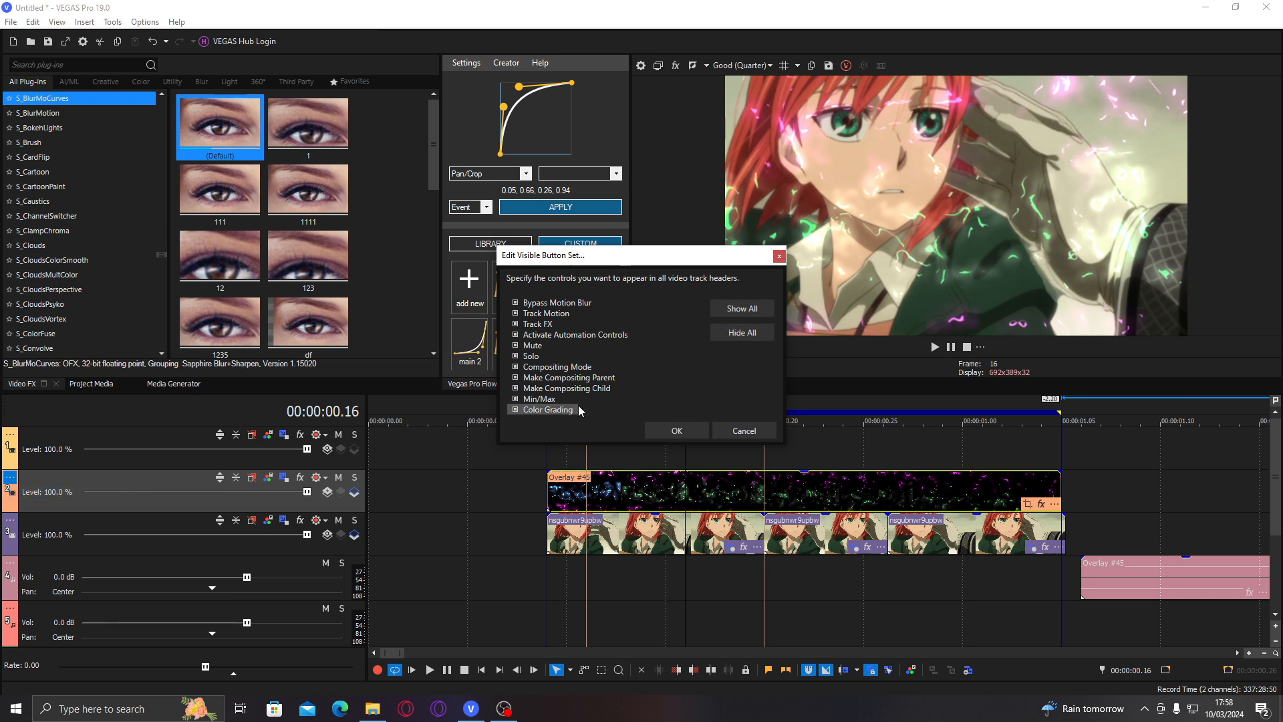
pyautogui.click(552, 411)
pyautogui.click(548, 399)
pyautogui.click(549, 389)
pyautogui.click(550, 377)
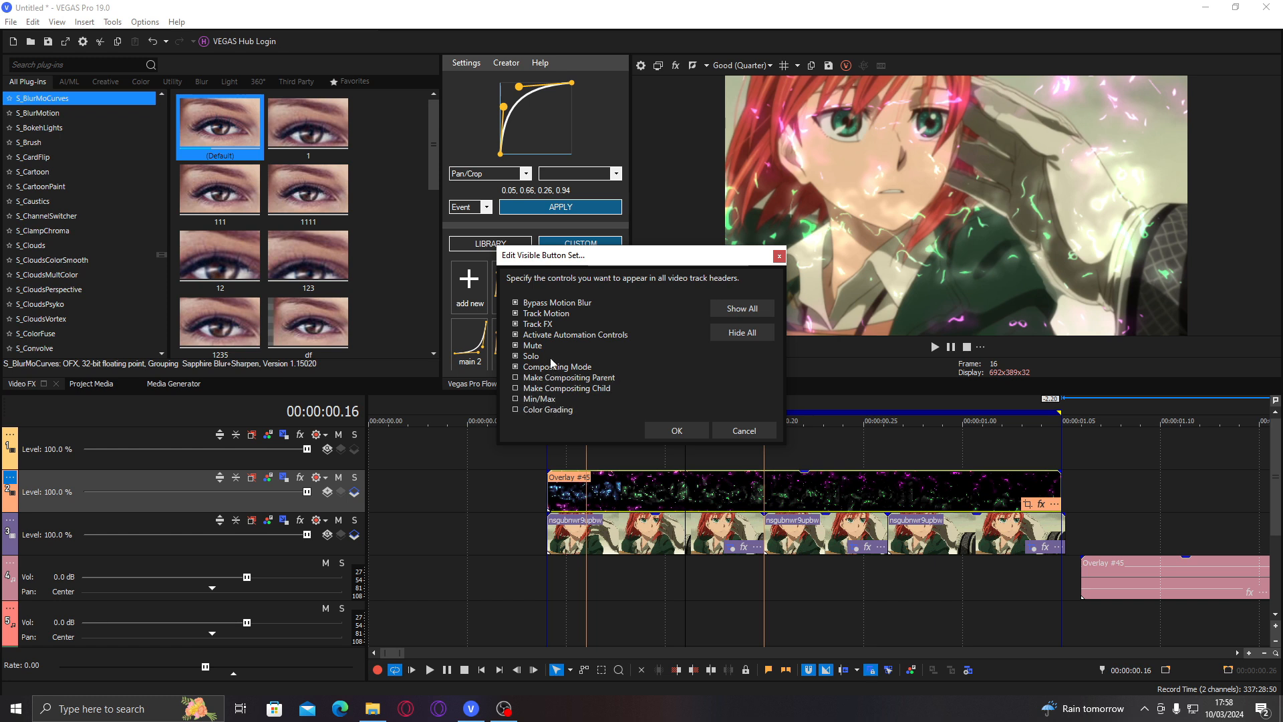
pyautogui.click(536, 367)
pyautogui.click(545, 336)
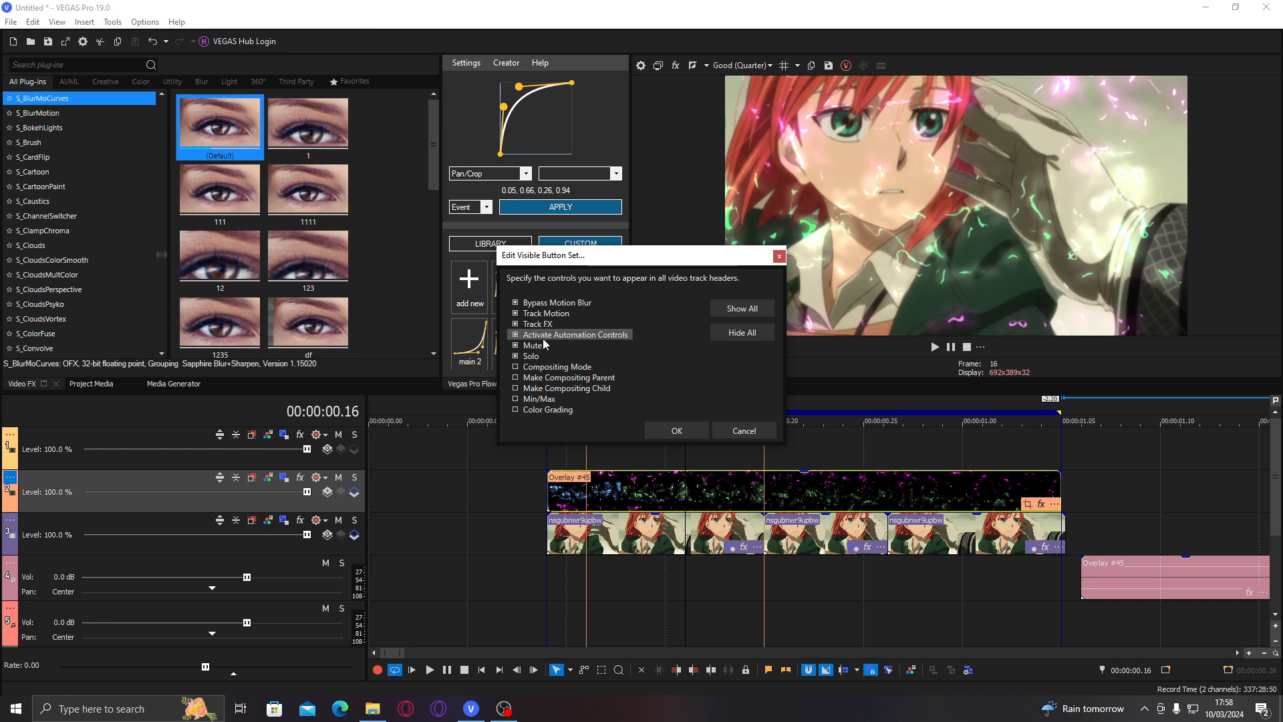
pyautogui.click(544, 314)
pyautogui.click(544, 302)
pyautogui.click(672, 430)
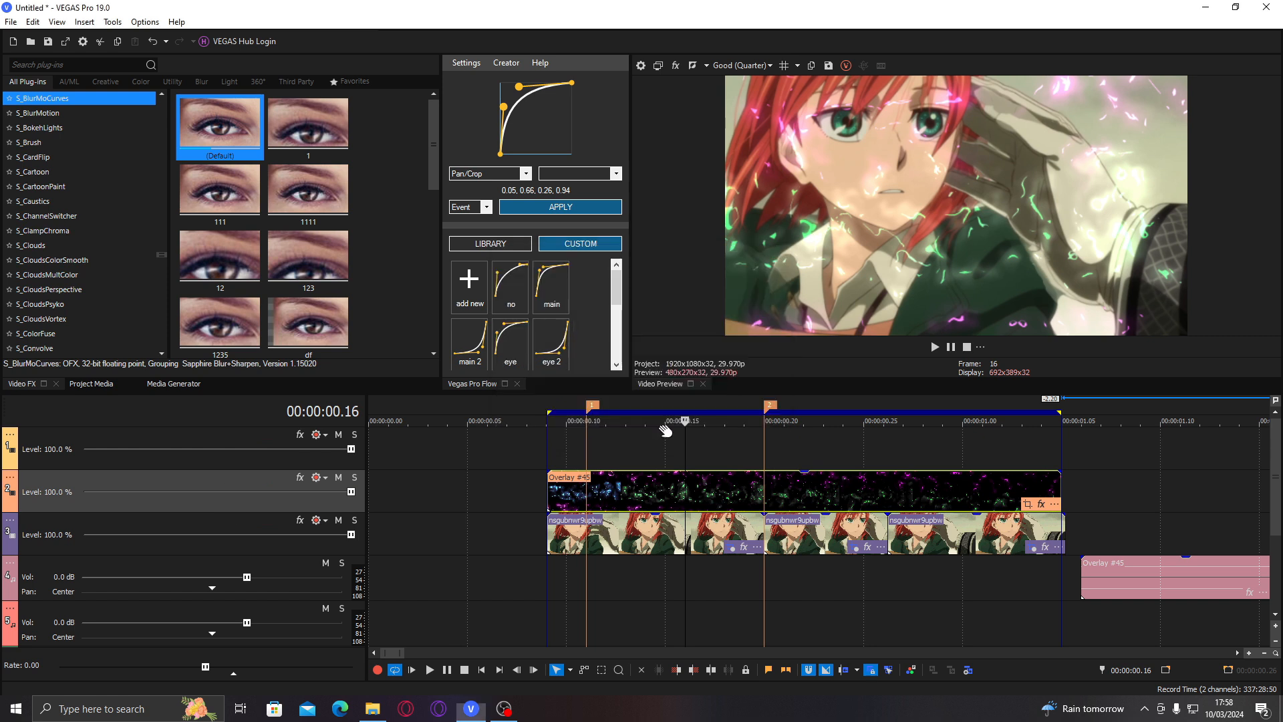
# Step: Make the anime clips' track and the Overlay #45 track compositing children of the empty first track
pyautogui.click(10, 520)
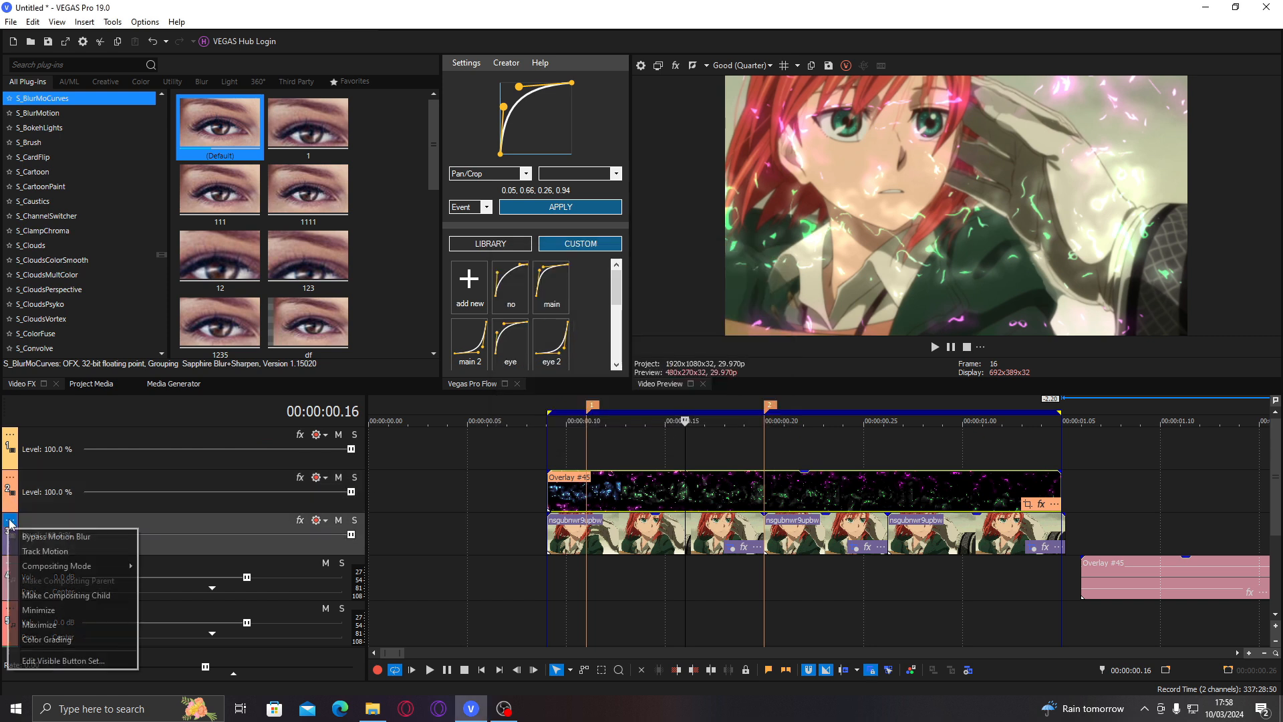
pyautogui.click(89, 595)
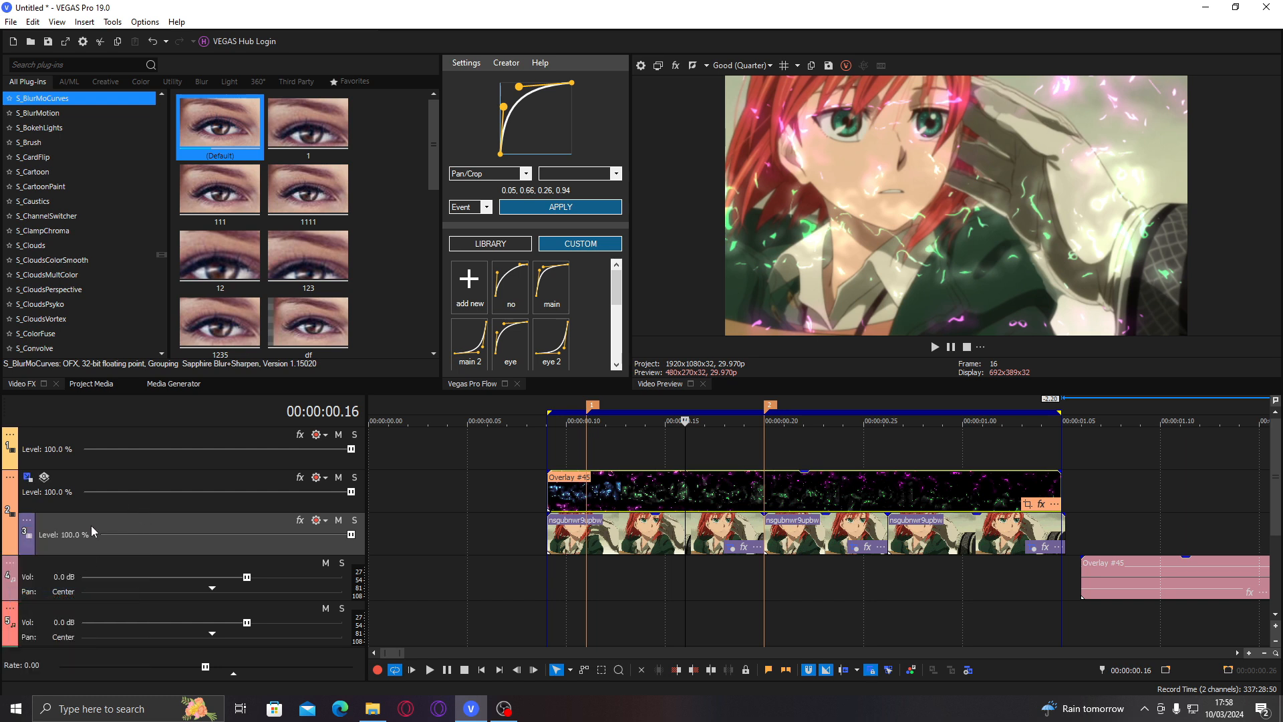
pyautogui.click(10, 477)
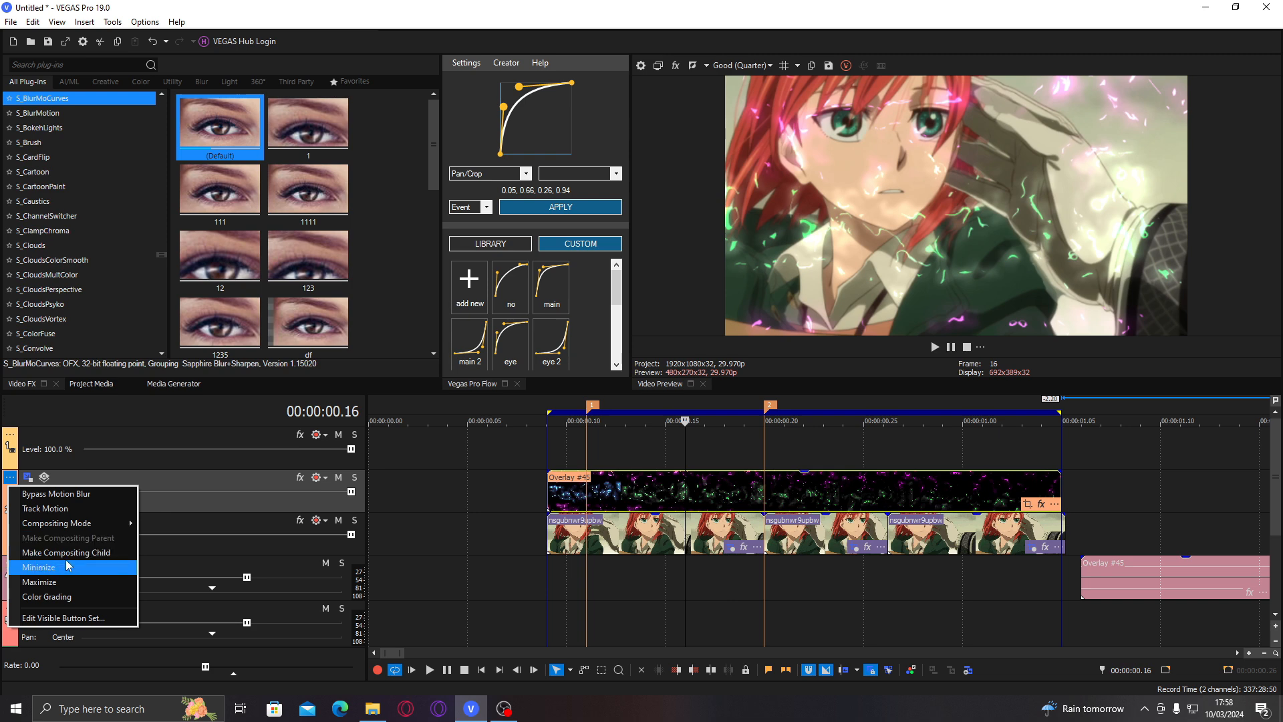
pyautogui.click(89, 550)
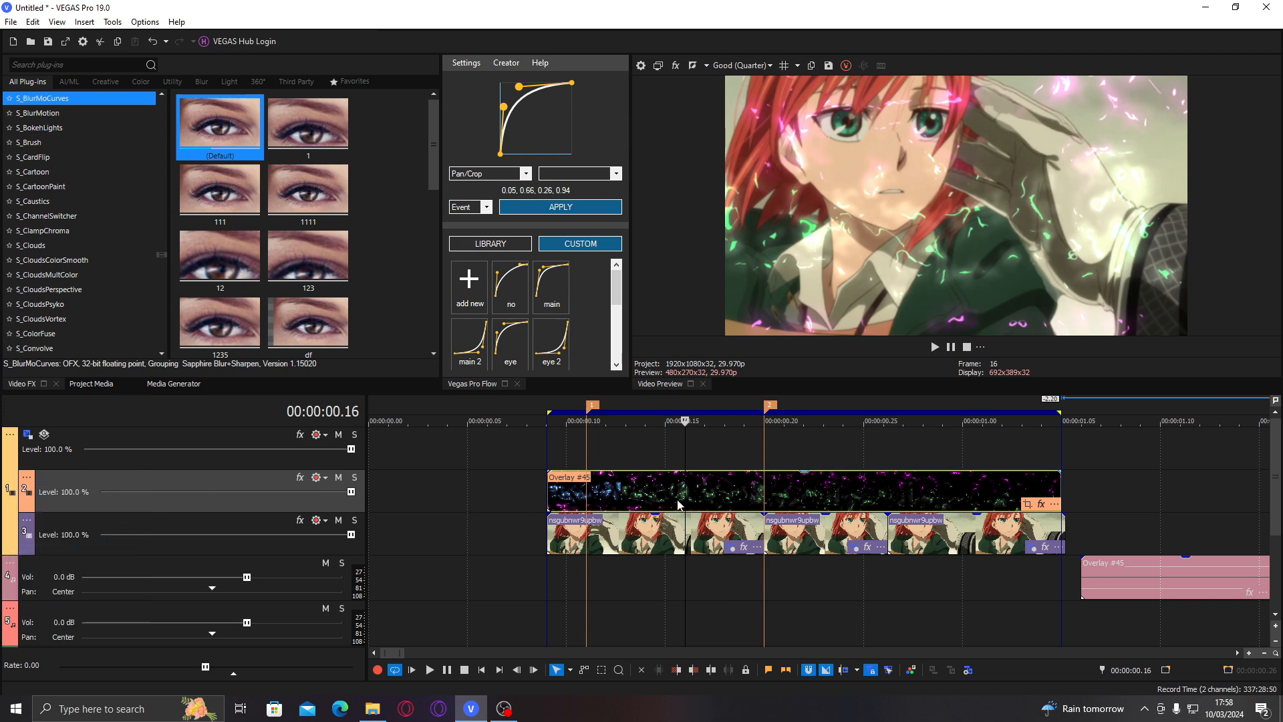
pyautogui.click(588, 520)
pyautogui.click(273, 460)
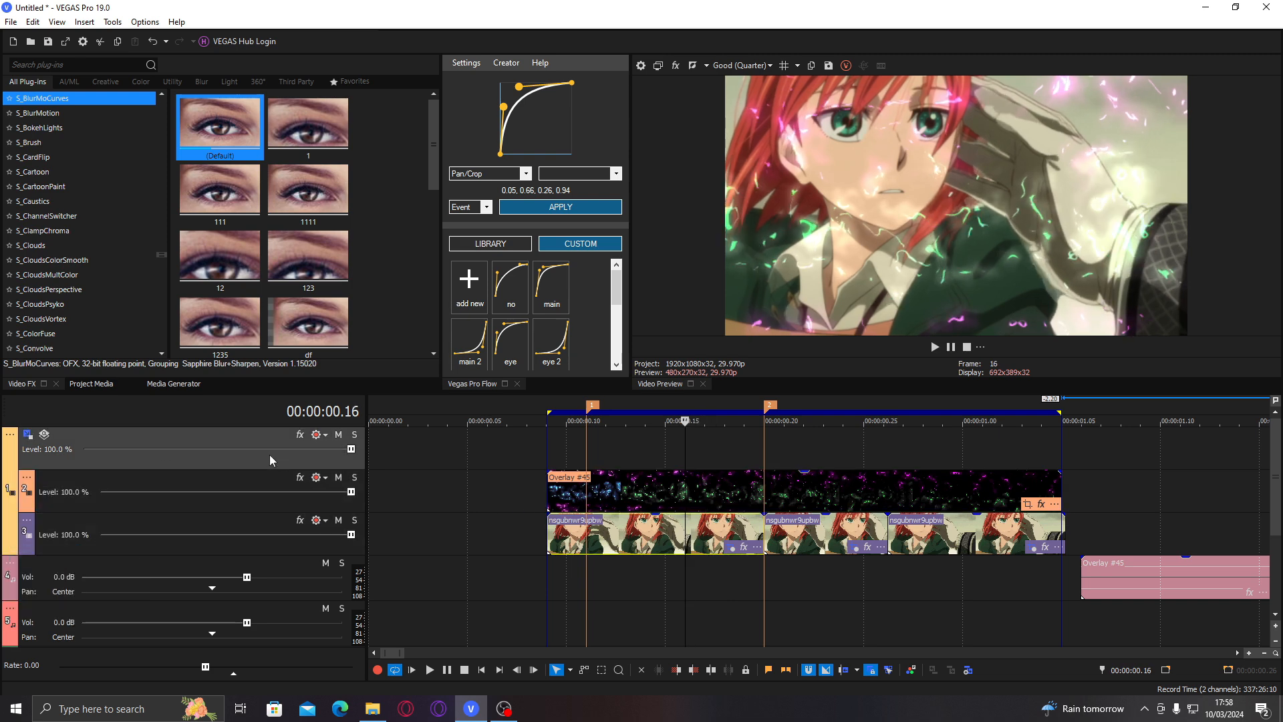
pyautogui.click(222, 475)
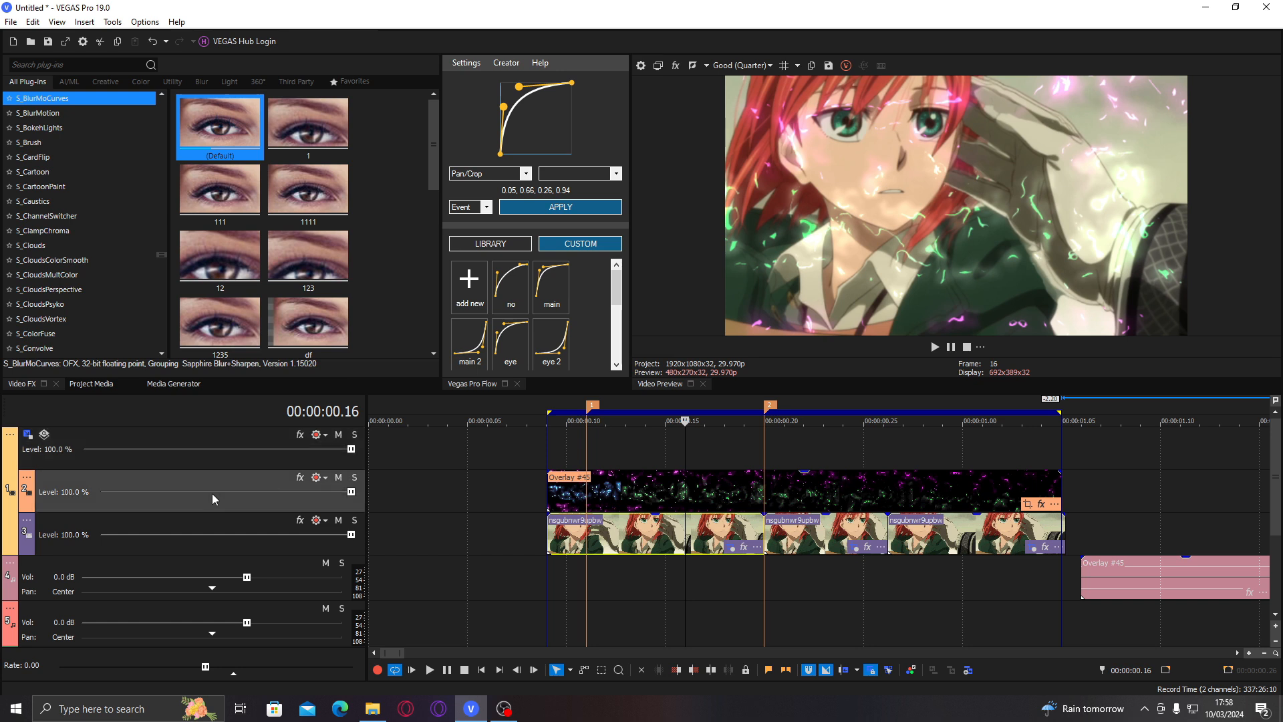
pyautogui.click(178, 525)
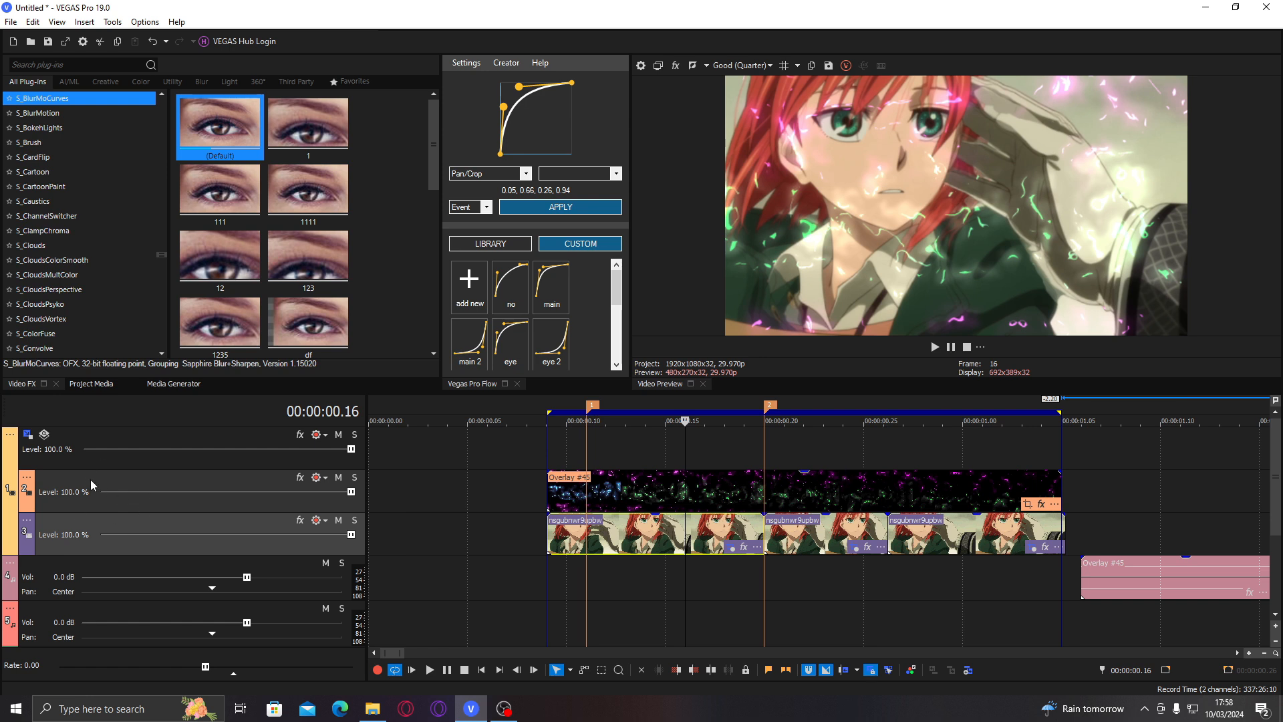
pyautogui.click(149, 582)
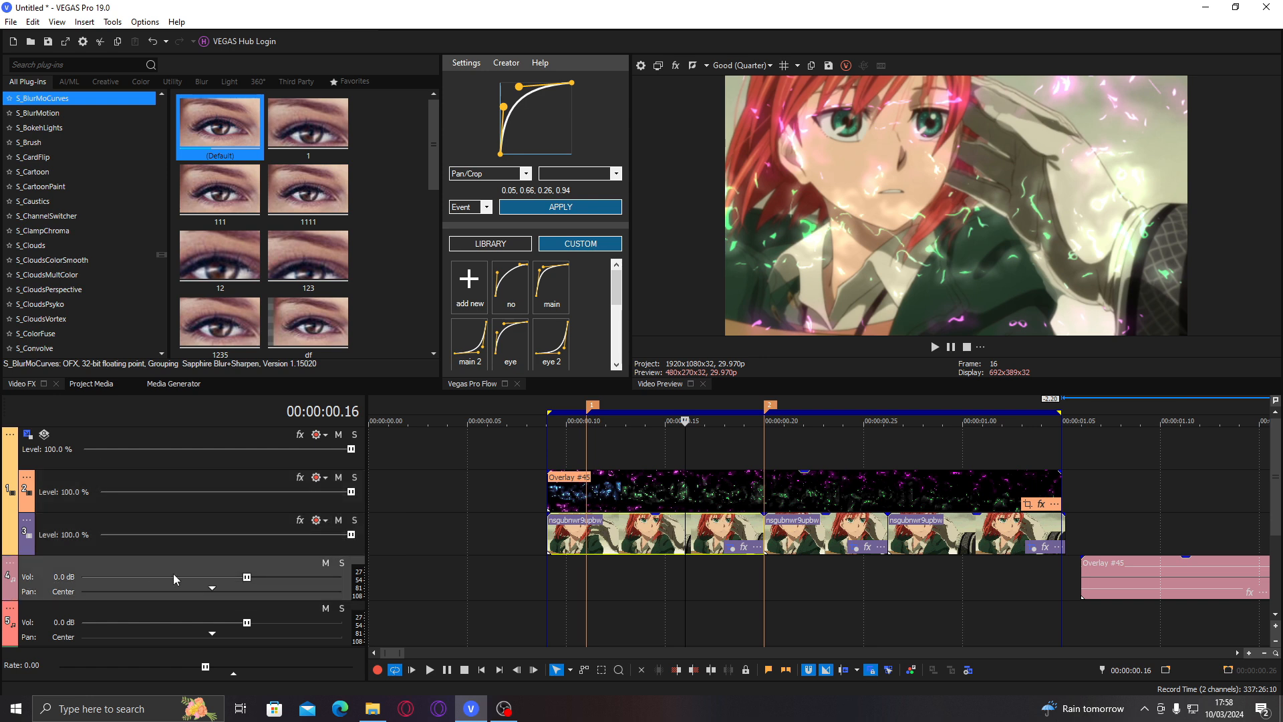
pyautogui.click(146, 544)
pyautogui.click(124, 504)
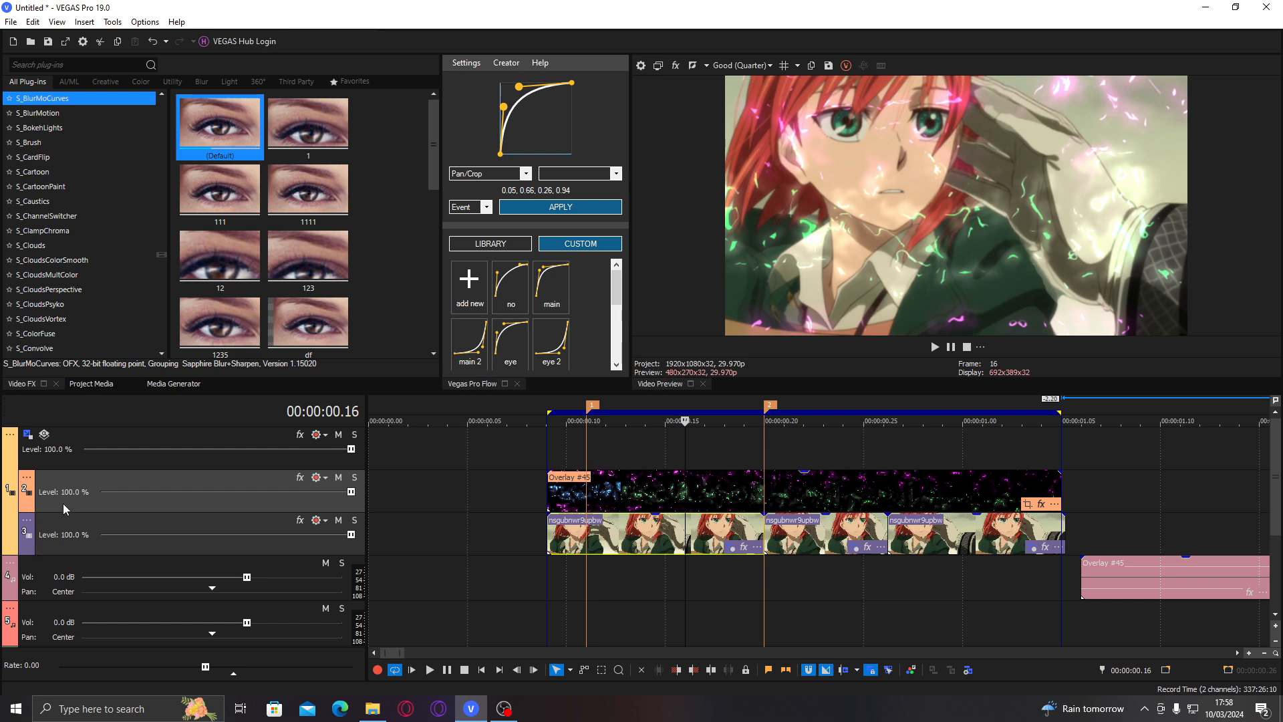
# Step: Enlarge the frame to about 1,345 in width and height in the first track's Parent Track Motion and close the window
pyautogui.click(191, 445)
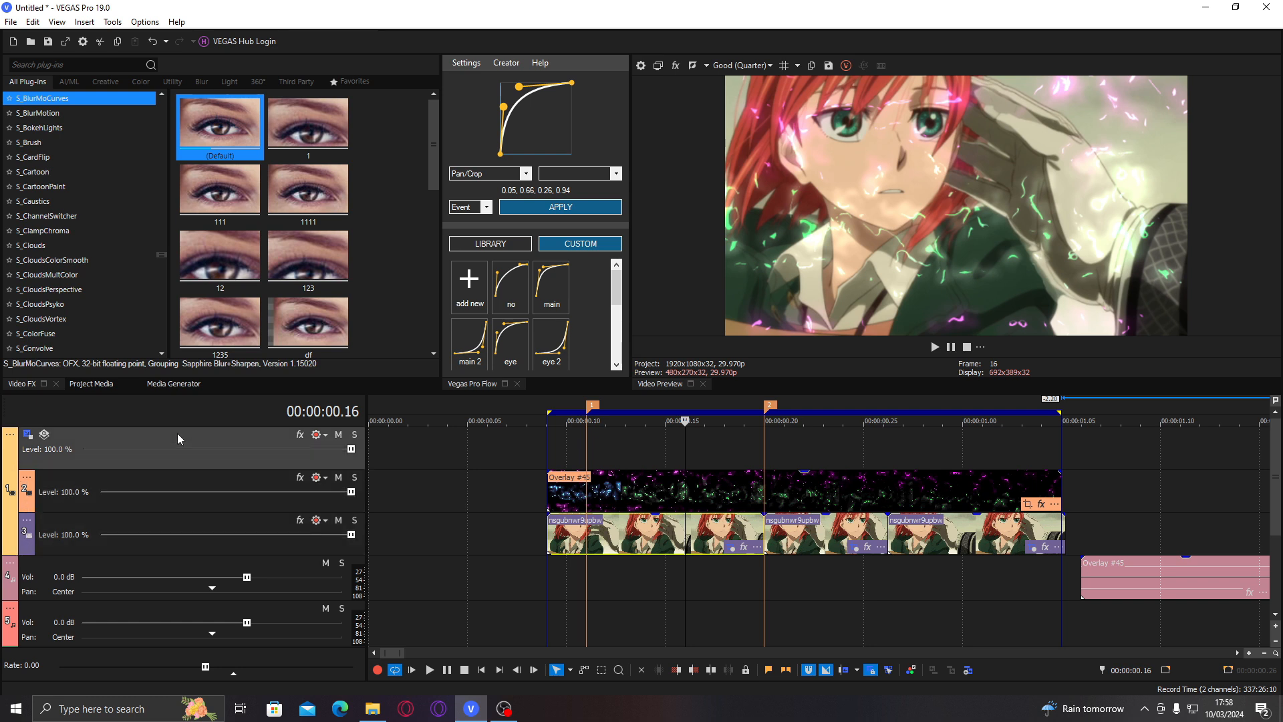
pyautogui.click(28, 435)
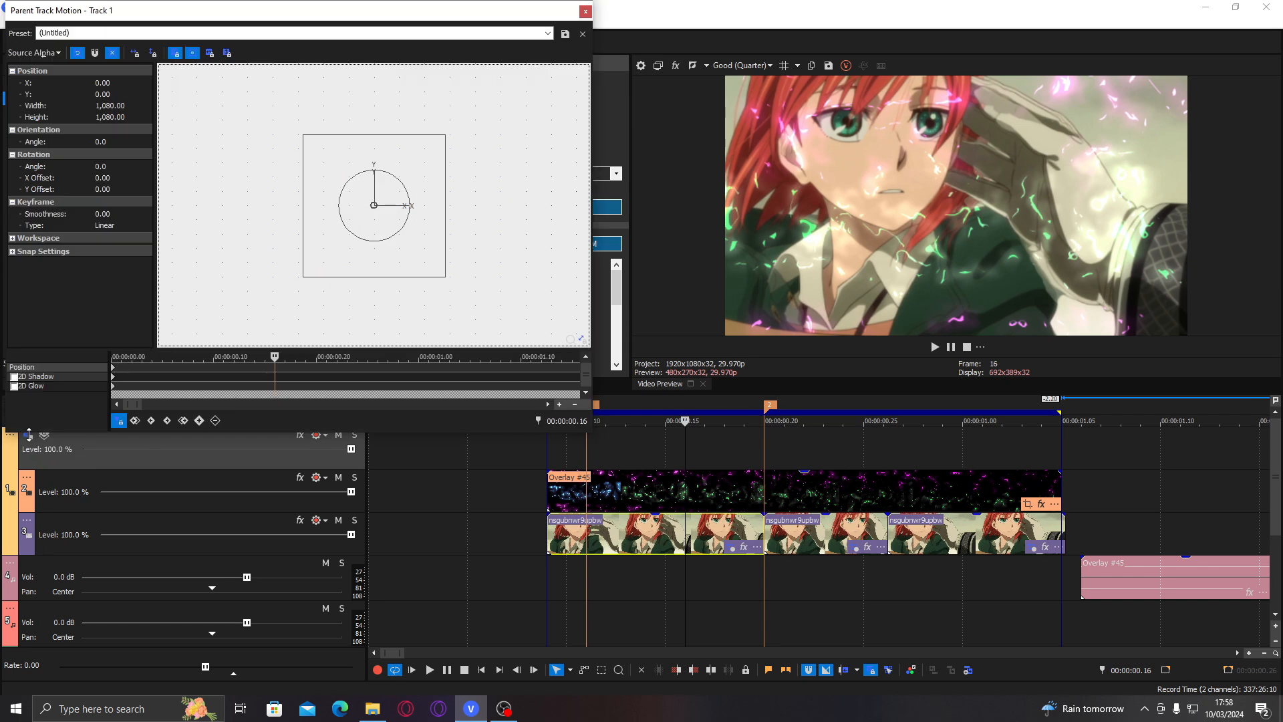
pyautogui.moveTo(447, 277)
pyautogui.mouseDown()
pyautogui.moveTo(498, 317)
pyautogui.moveTo(439, 256)
pyautogui.moveTo(463, 294)
pyautogui.mouseUp()
pyautogui.click(712, 542)
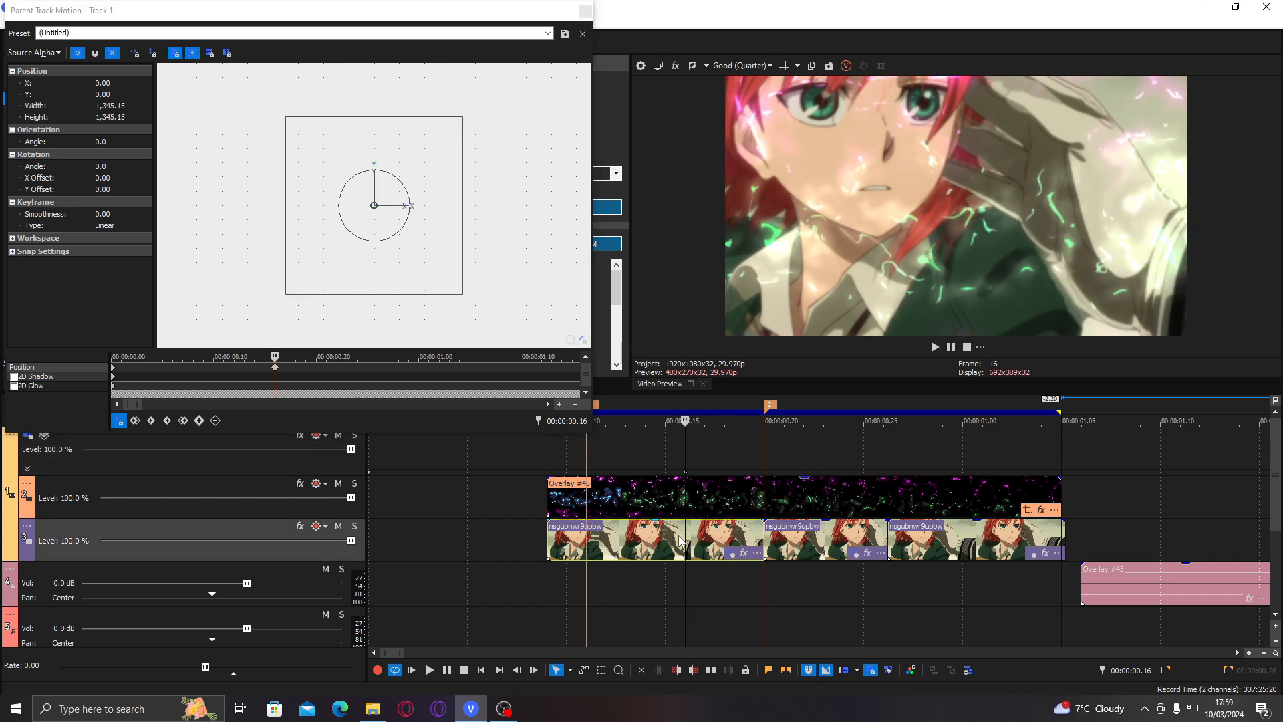
pyautogui.click(585, 12)
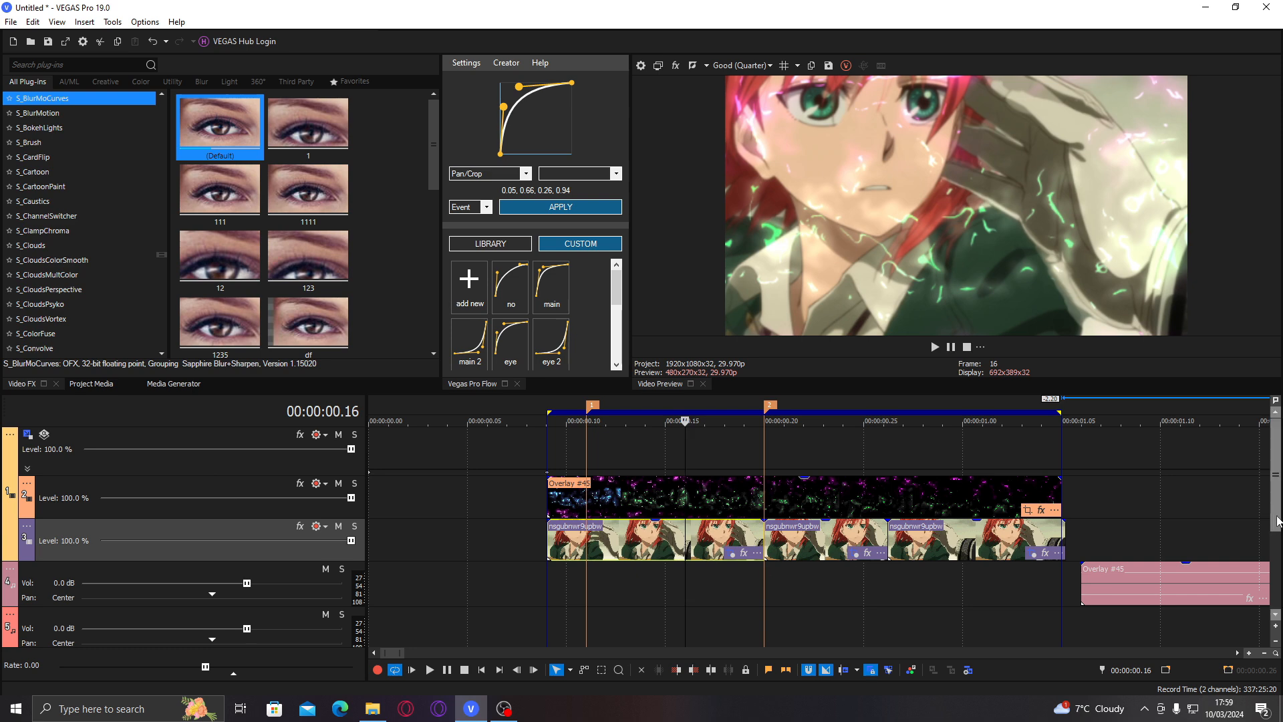
# Step: Collapse all tracks to their minimum height and restore their normal height
pyautogui.doubleClick(1276, 495)
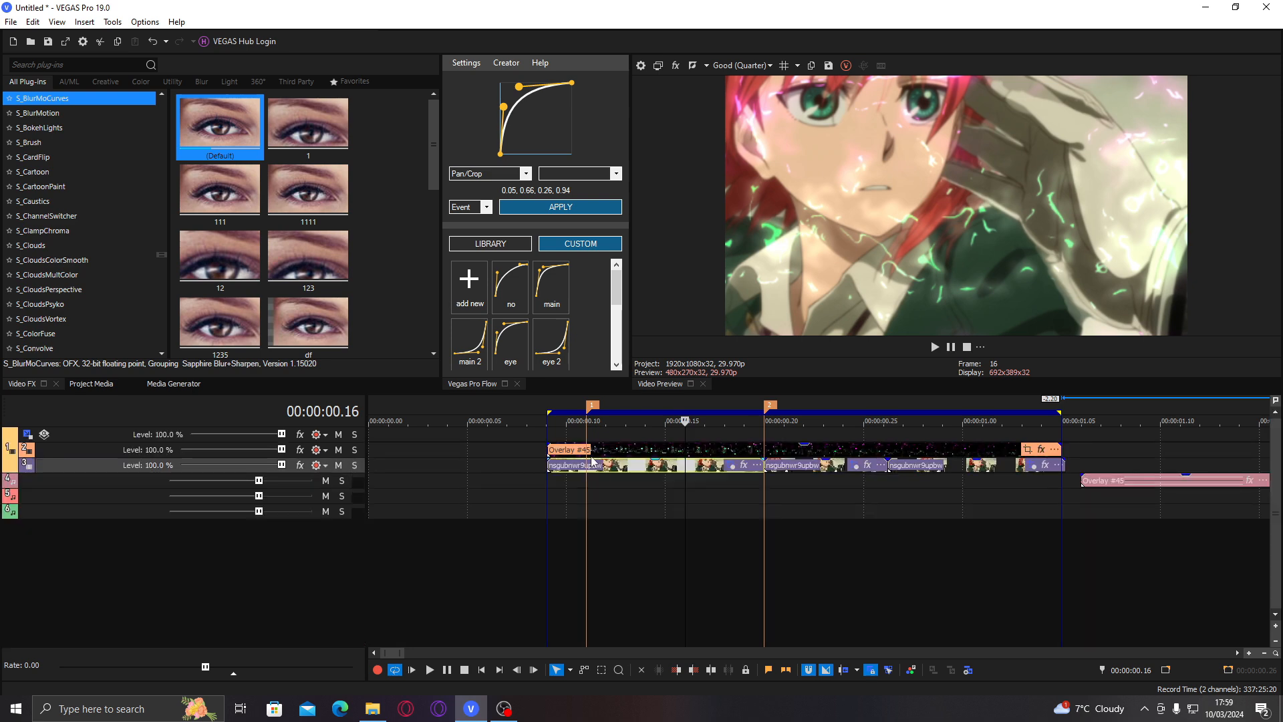
pyautogui.click(709, 432)
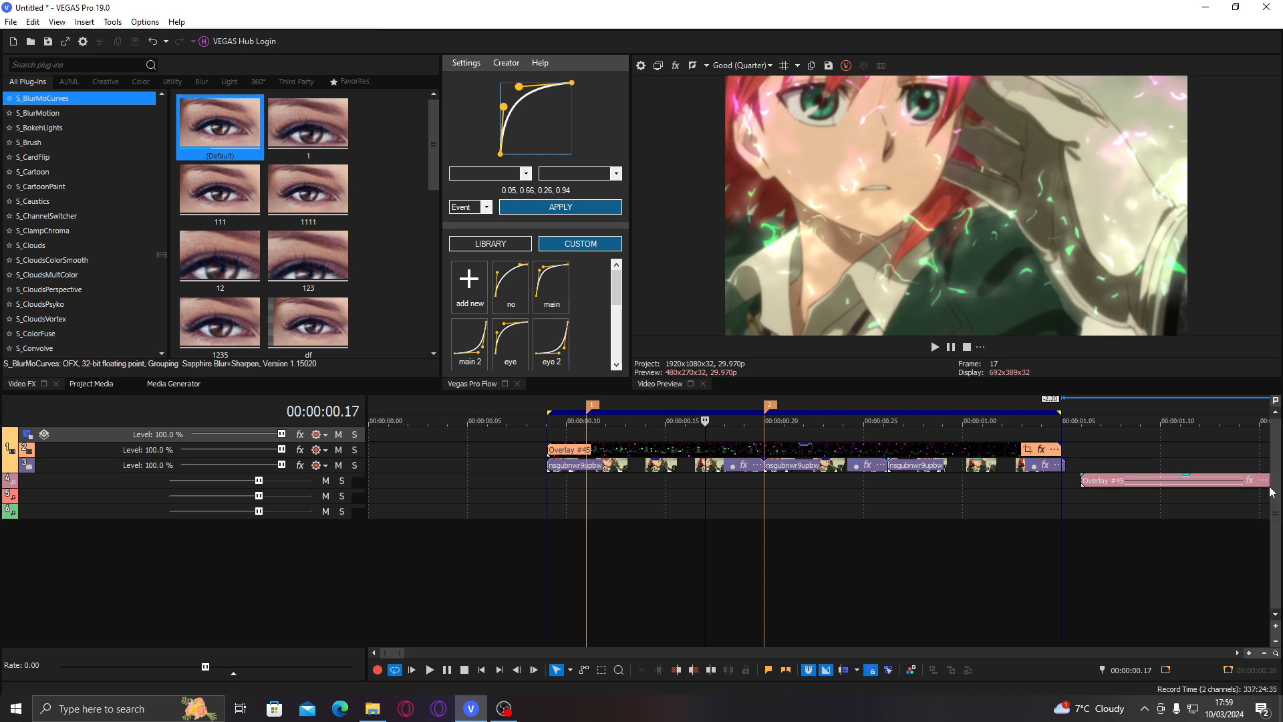
pyautogui.moveTo(1276, 501); pyautogui.dragTo(1275, 491)
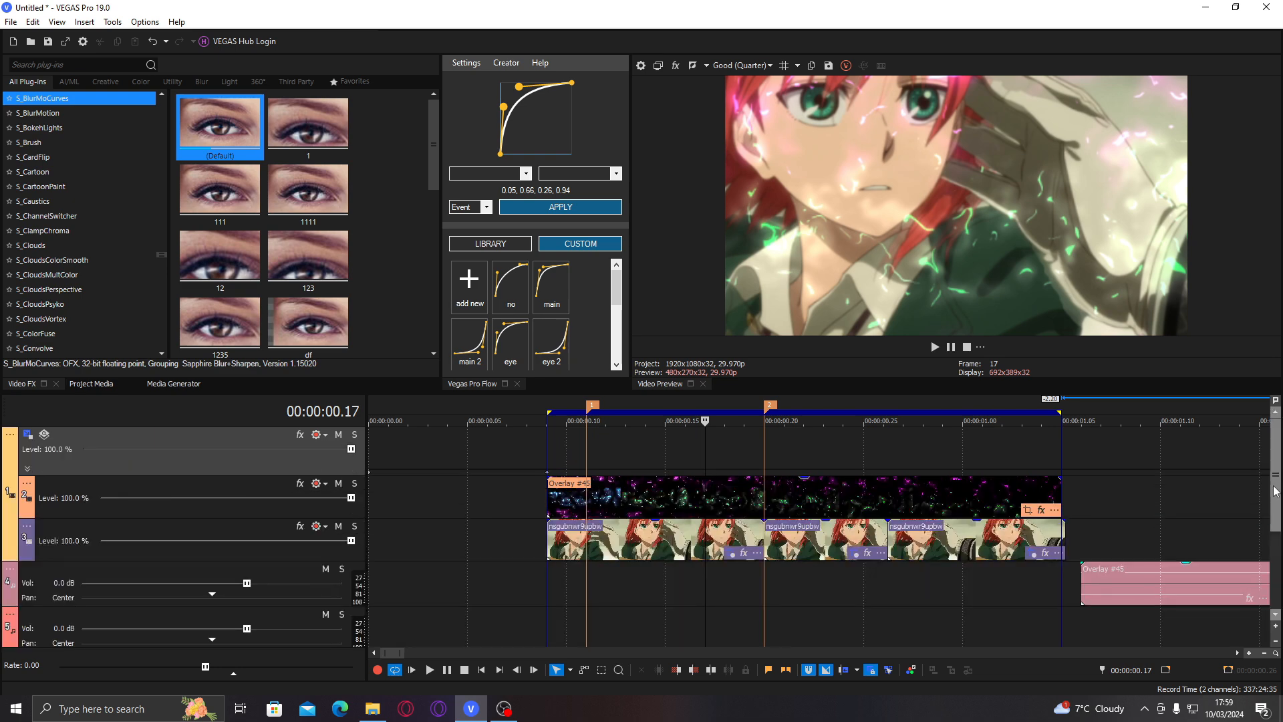
# Step: Select the first anime clip at 00:00:00.18 and close the Video Preview window
pyautogui.click(725, 542)
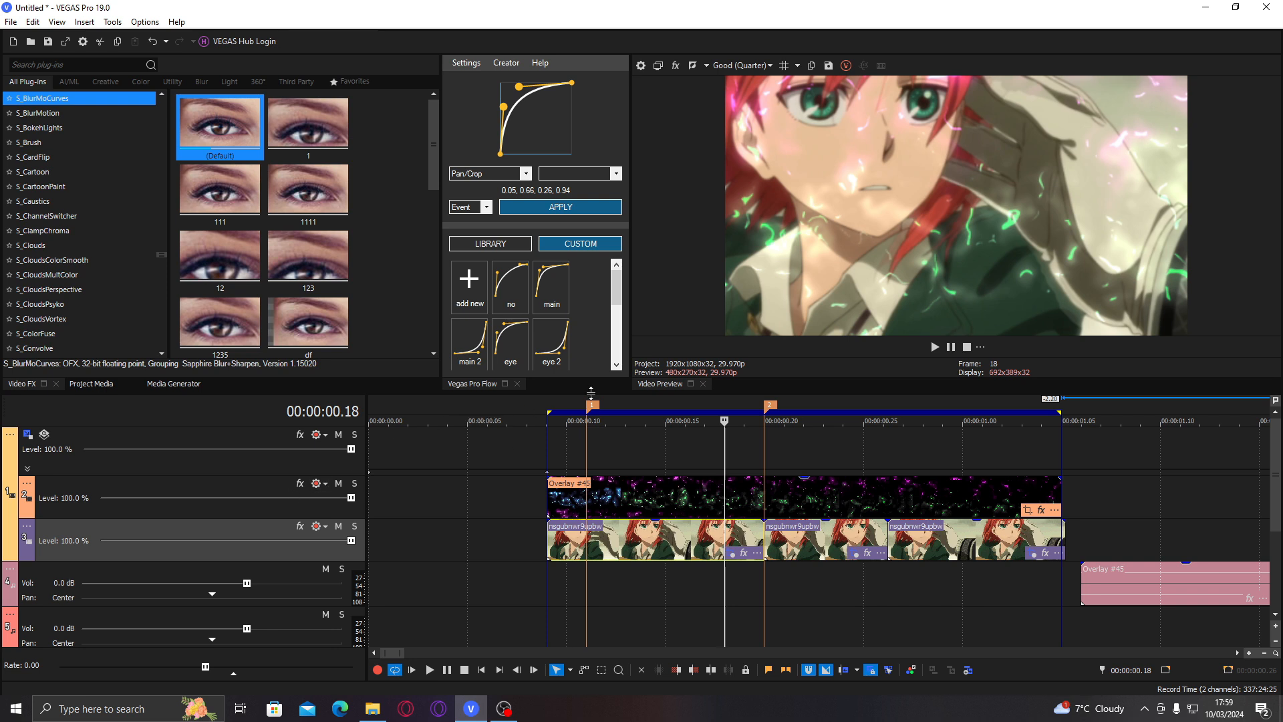
pyautogui.click(704, 382)
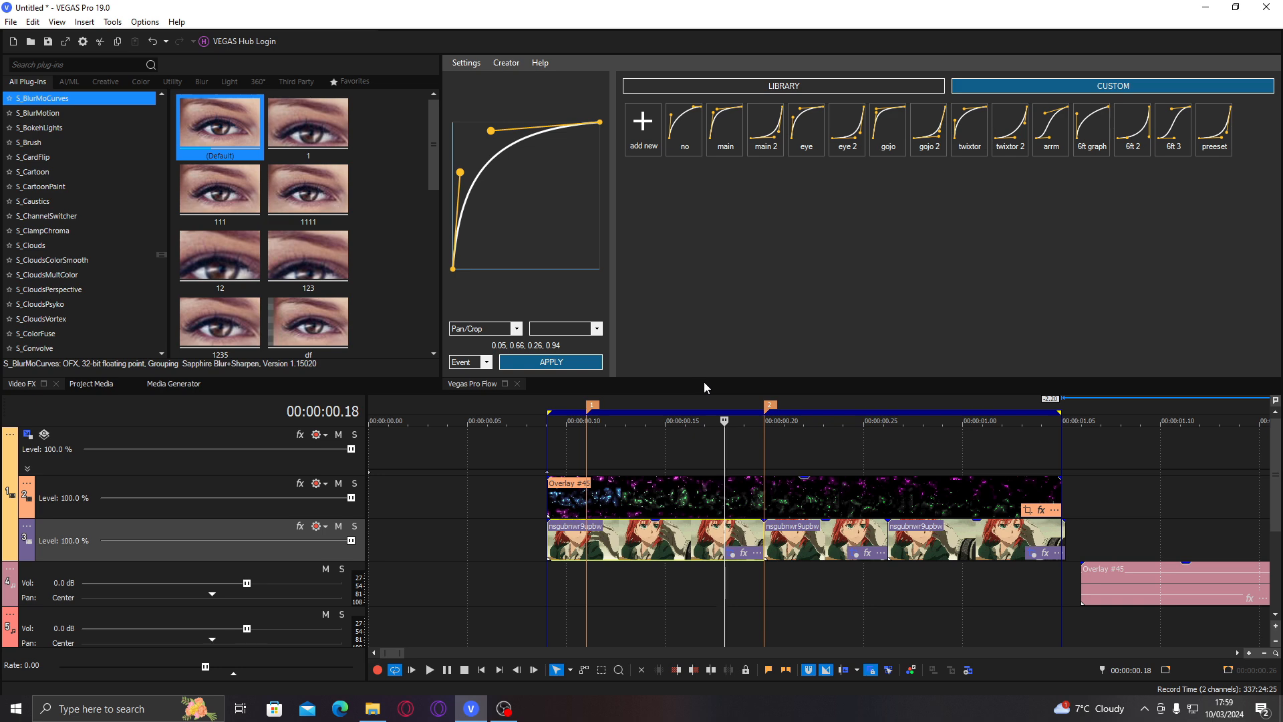
# Step: Restore the default window layout
pyautogui.click(57, 21)
pyautogui.moveTo(93, 73)
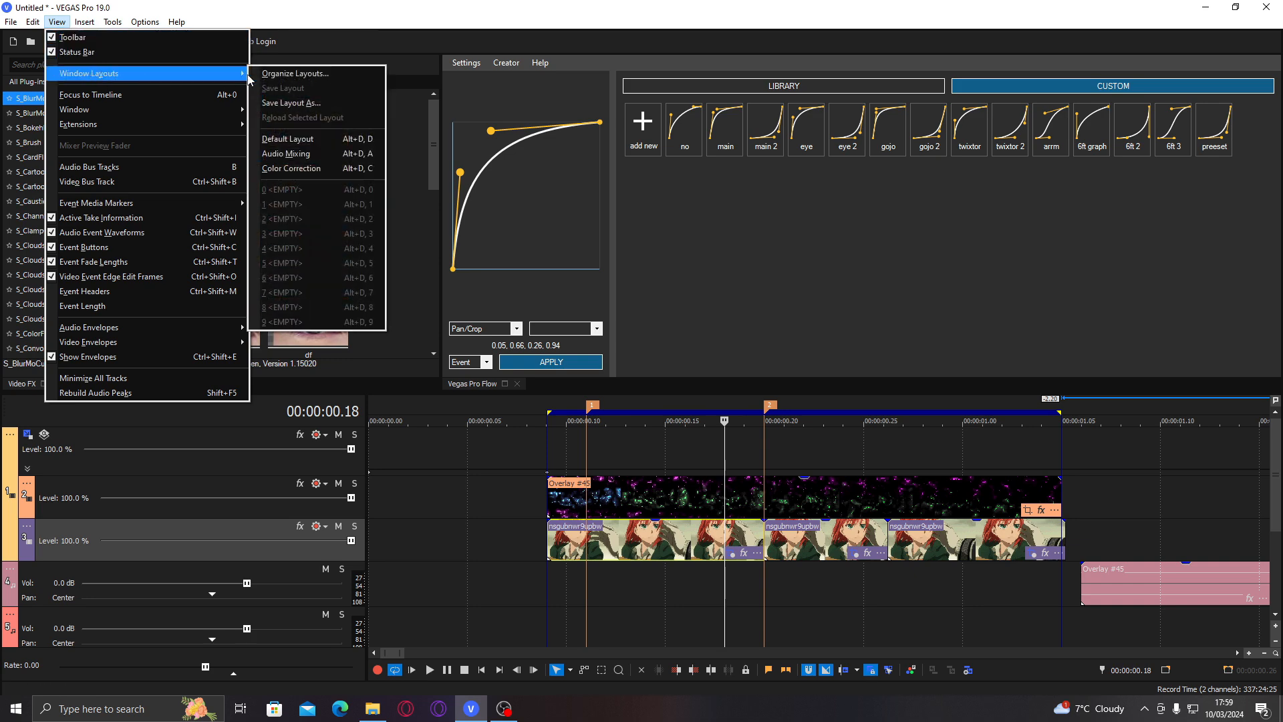
pyautogui.click(319, 139)
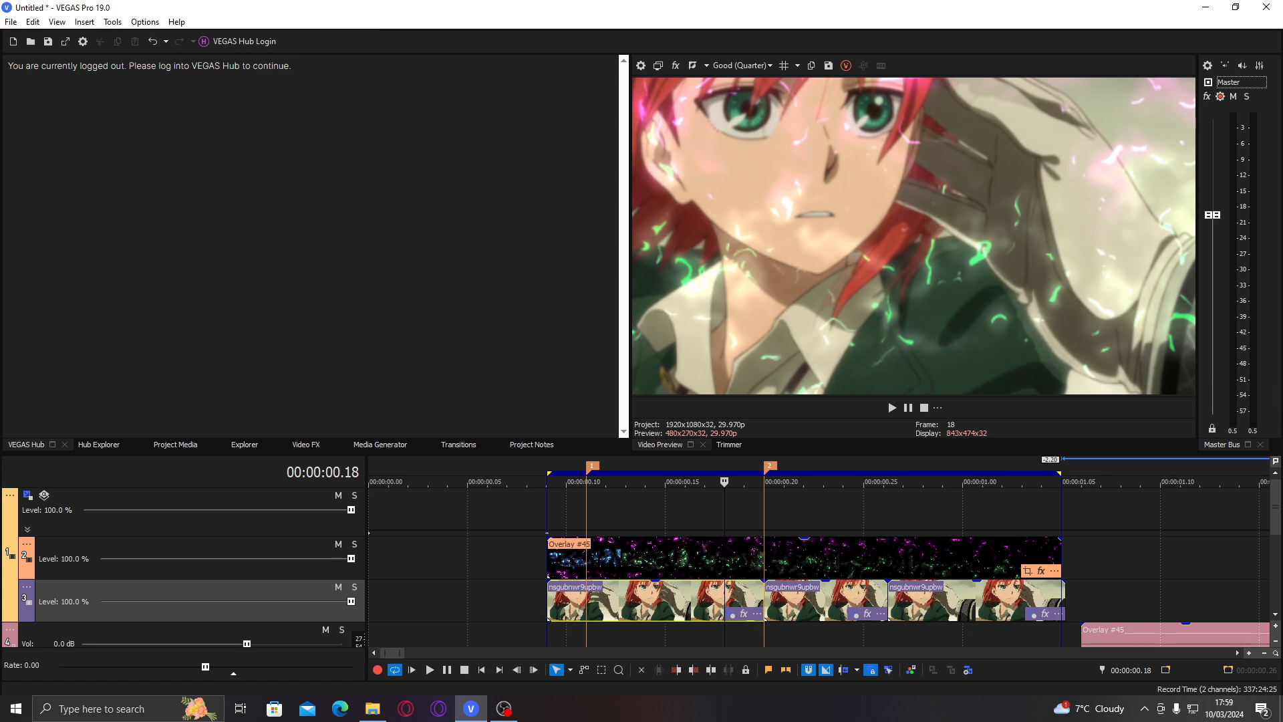
# Step: Close the Master Bus, VEGAS Hub, Hub Explorer, Explorer, Transitions and Project Notes windows, and enlarge the timeline area
pyautogui.click(1260, 445)
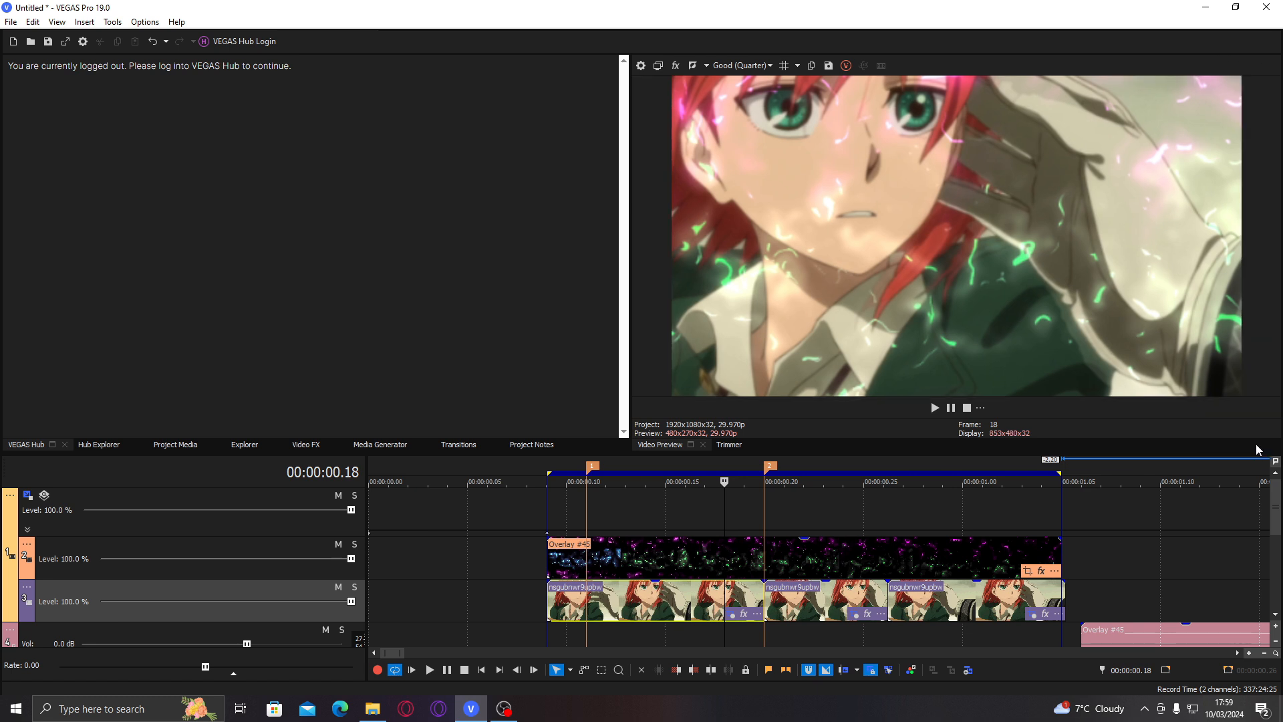
pyautogui.click(62, 443)
pyautogui.click(70, 443)
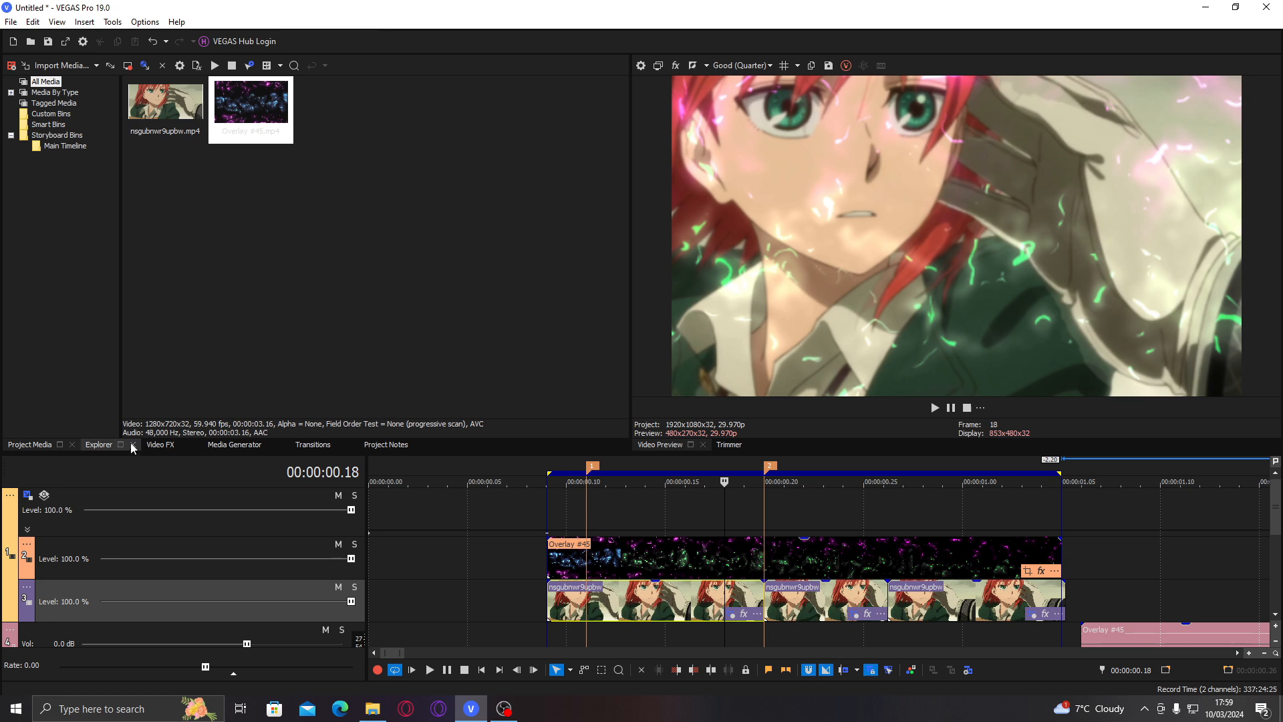
pyautogui.click(132, 444)
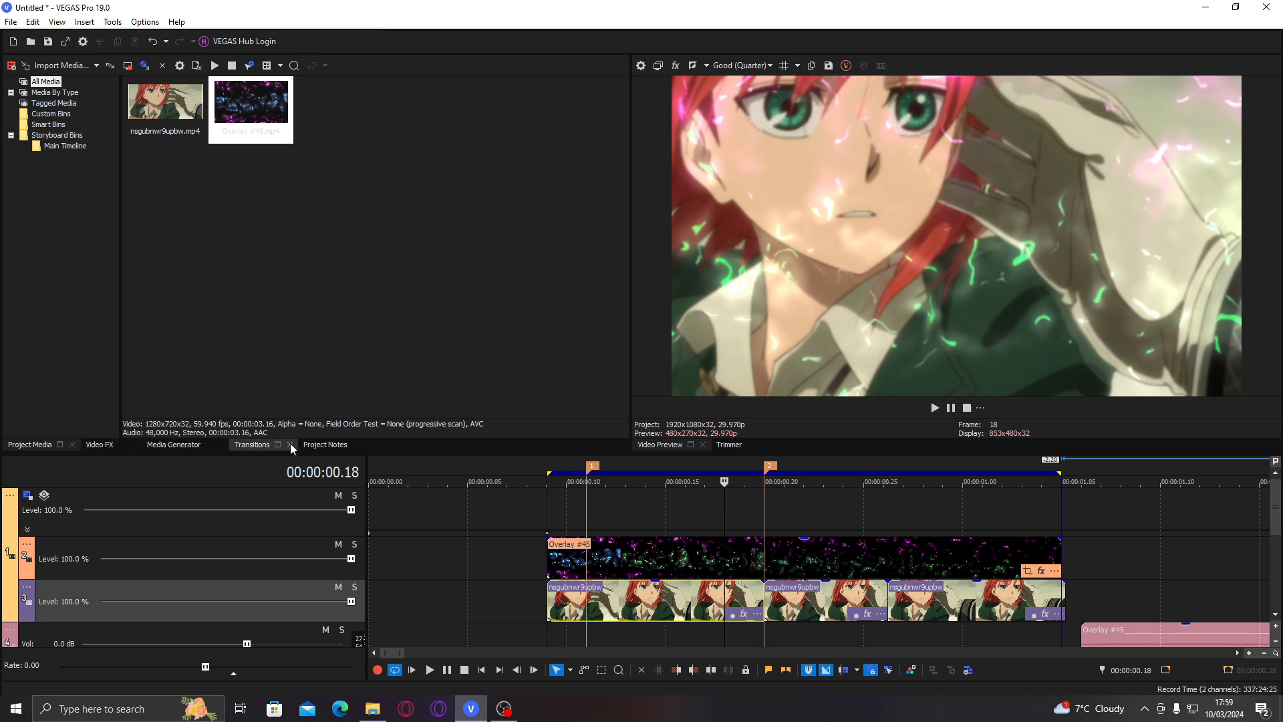
pyautogui.click(290, 443)
pyautogui.click(296, 444)
pyautogui.moveTo(342, 454); pyautogui.dragTo(341, 355)
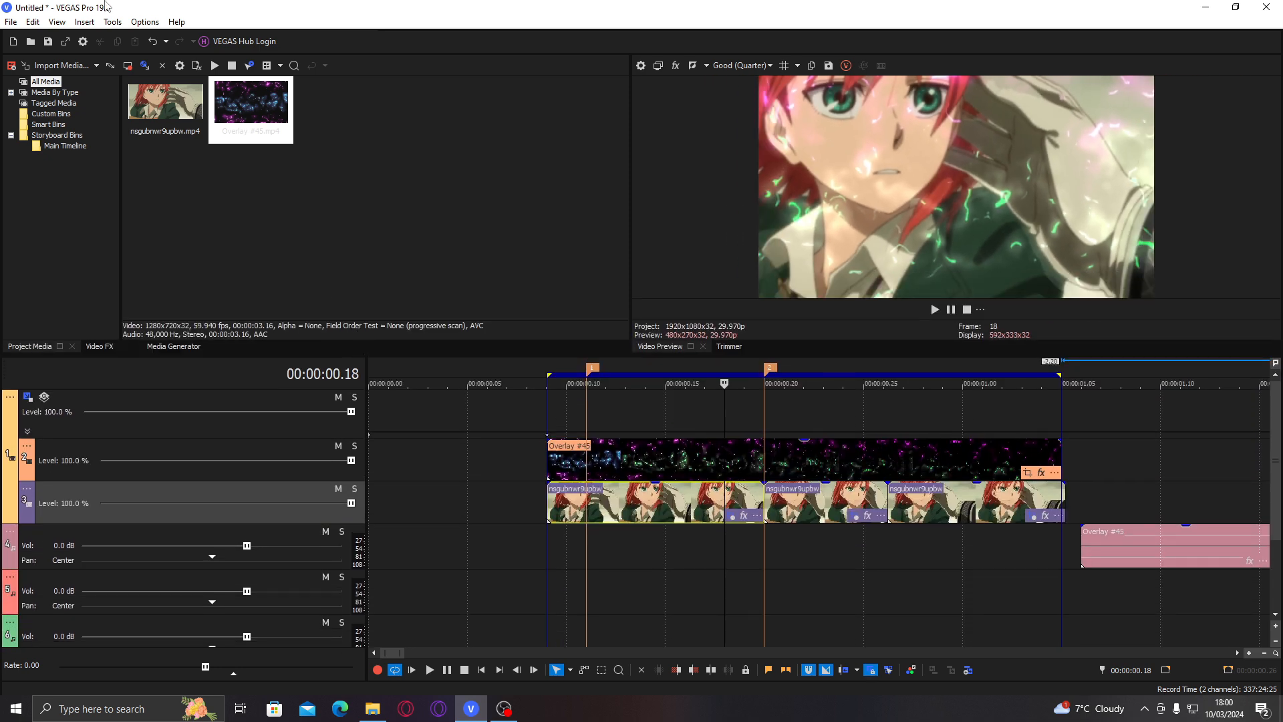
# Step: Open the Vegas Pro Flow extension, dismiss its update notice and select the Overlay #45 event on the timeline
pyautogui.click(112, 22)
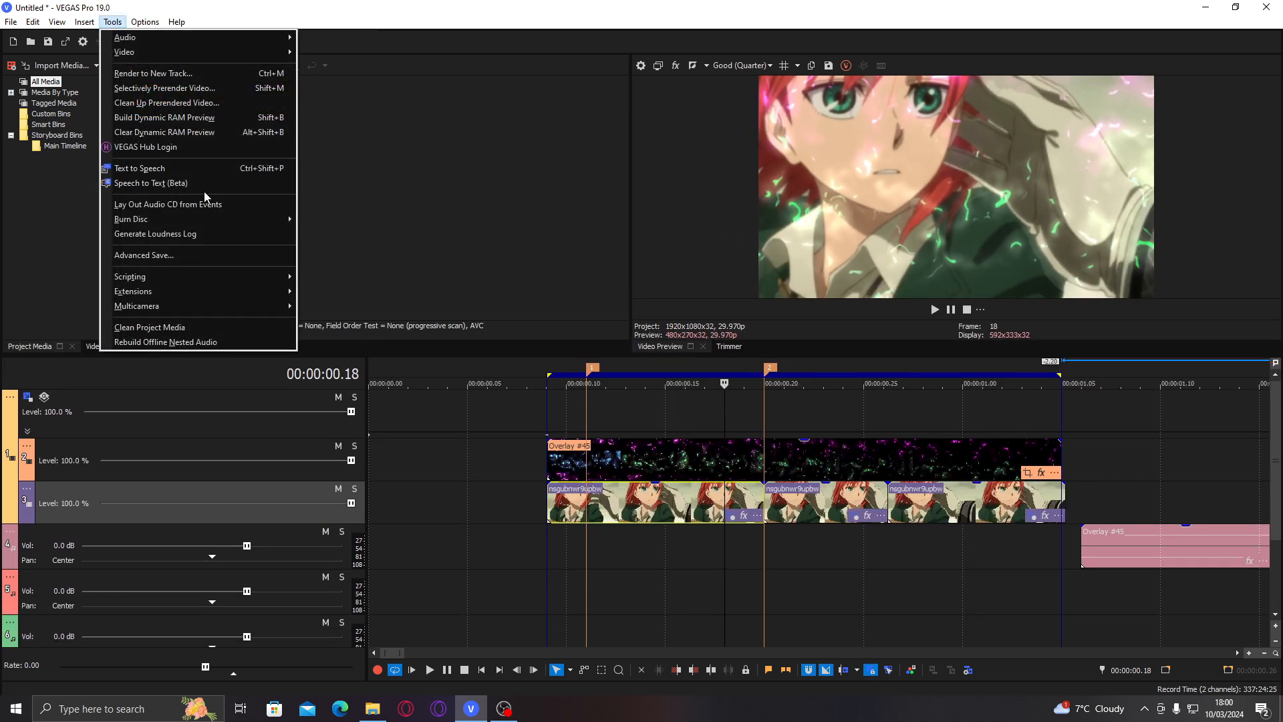
pyautogui.moveTo(268, 291)
pyautogui.click(335, 291)
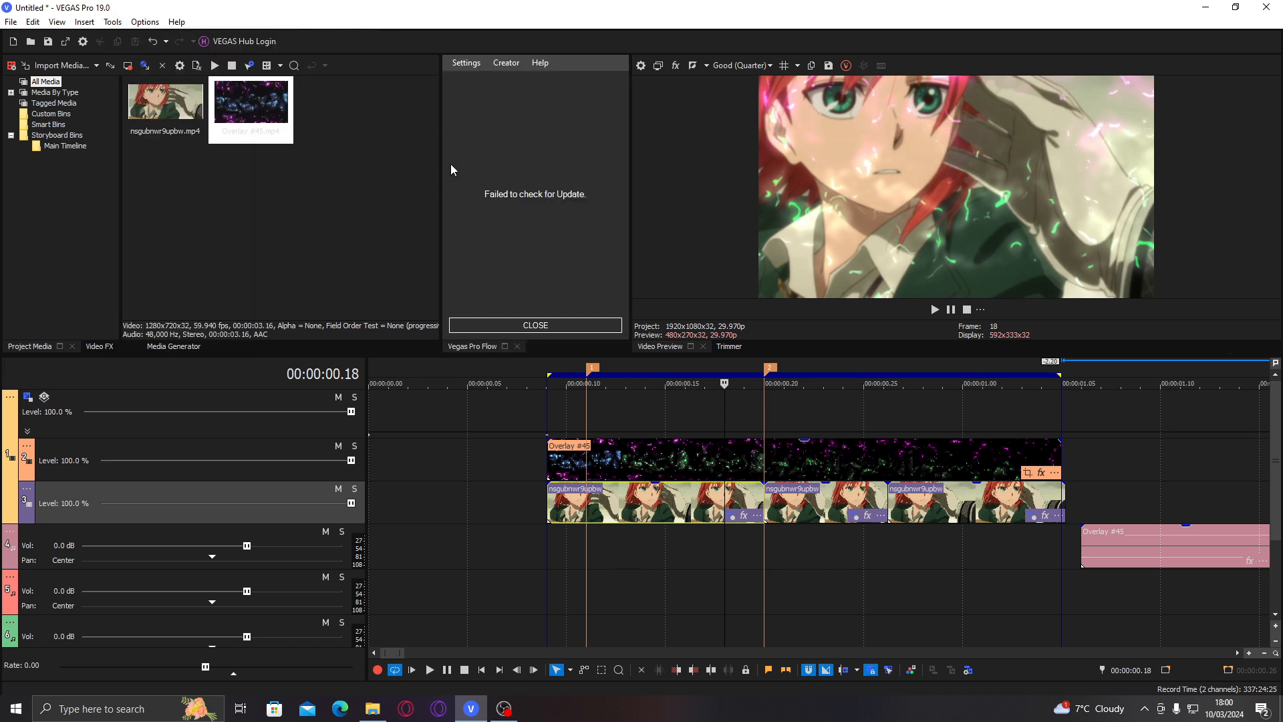
pyautogui.click(459, 321)
pyautogui.click(586, 330)
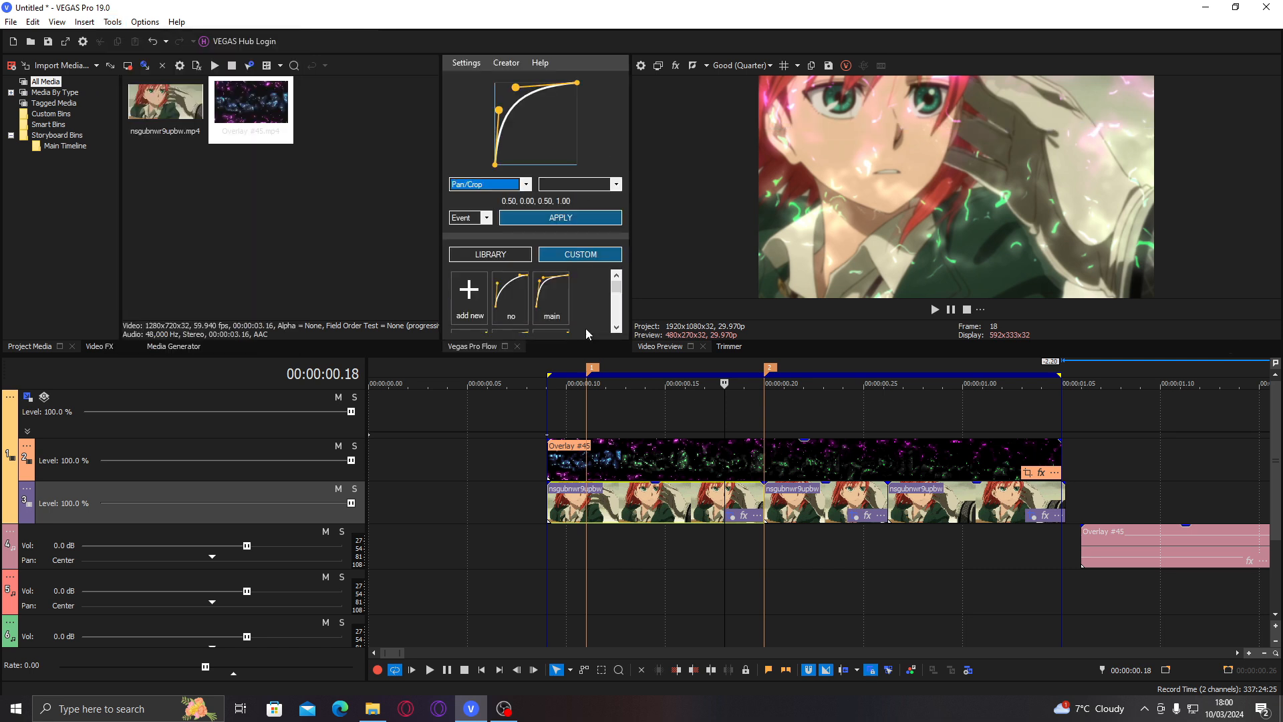
pyautogui.click(725, 461)
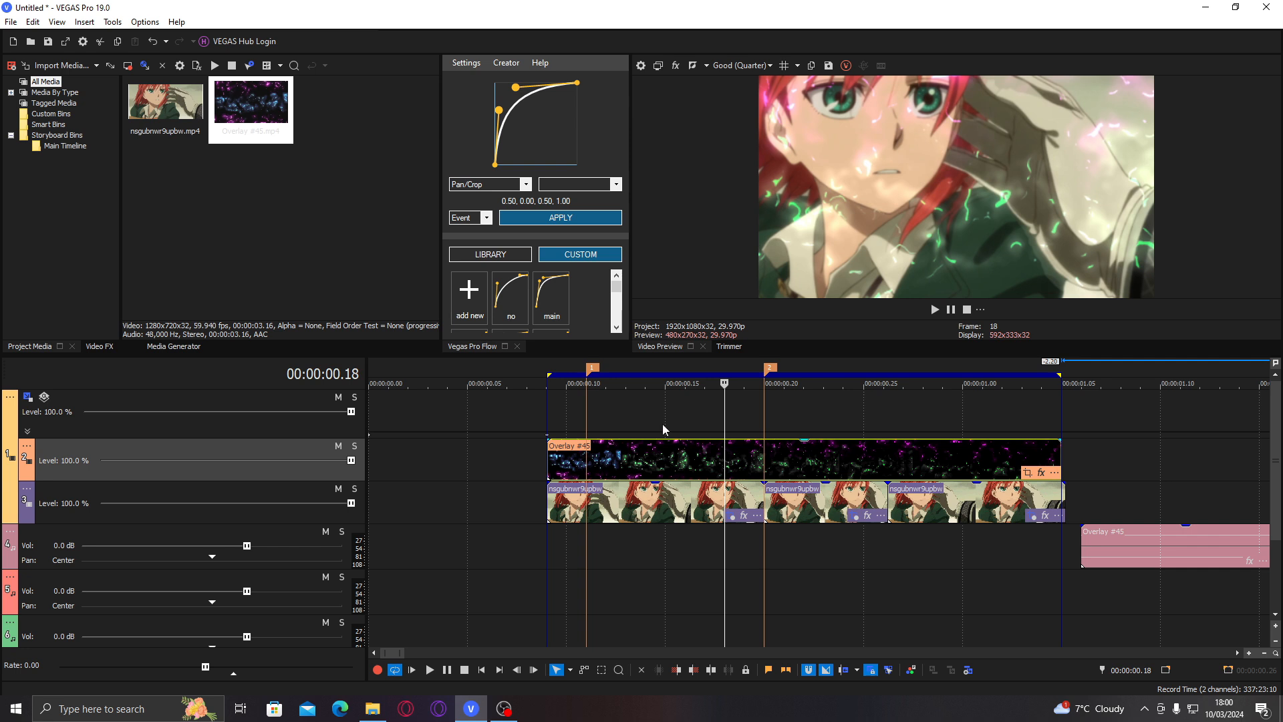
# Step: Set the video preview quality to Good (Full)
pyautogui.click(741, 66)
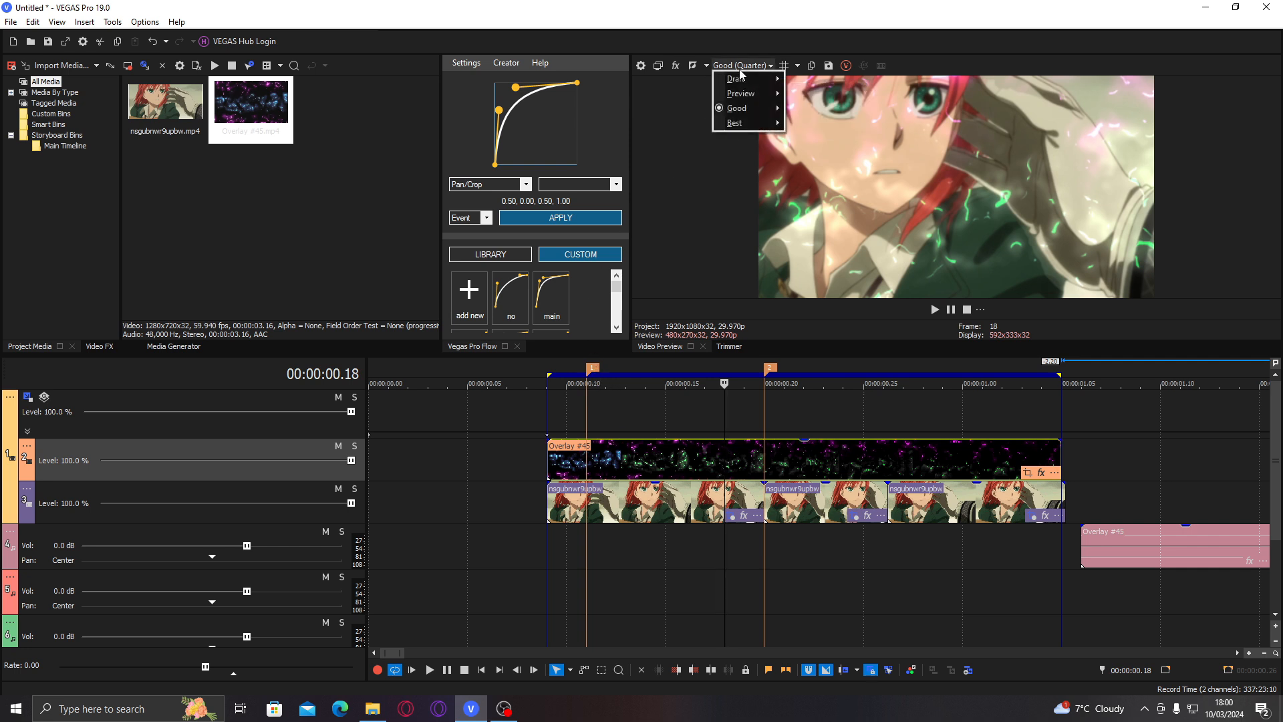
pyautogui.moveTo(741, 111)
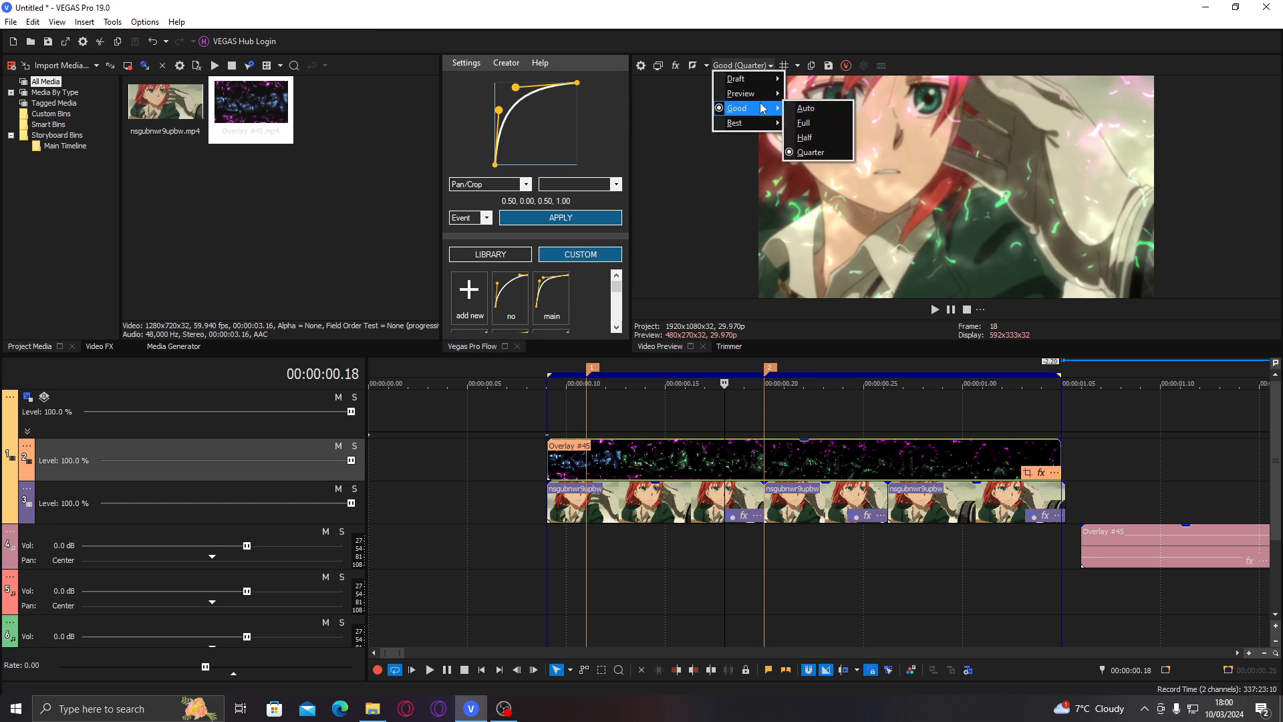
pyautogui.moveTo(762, 81)
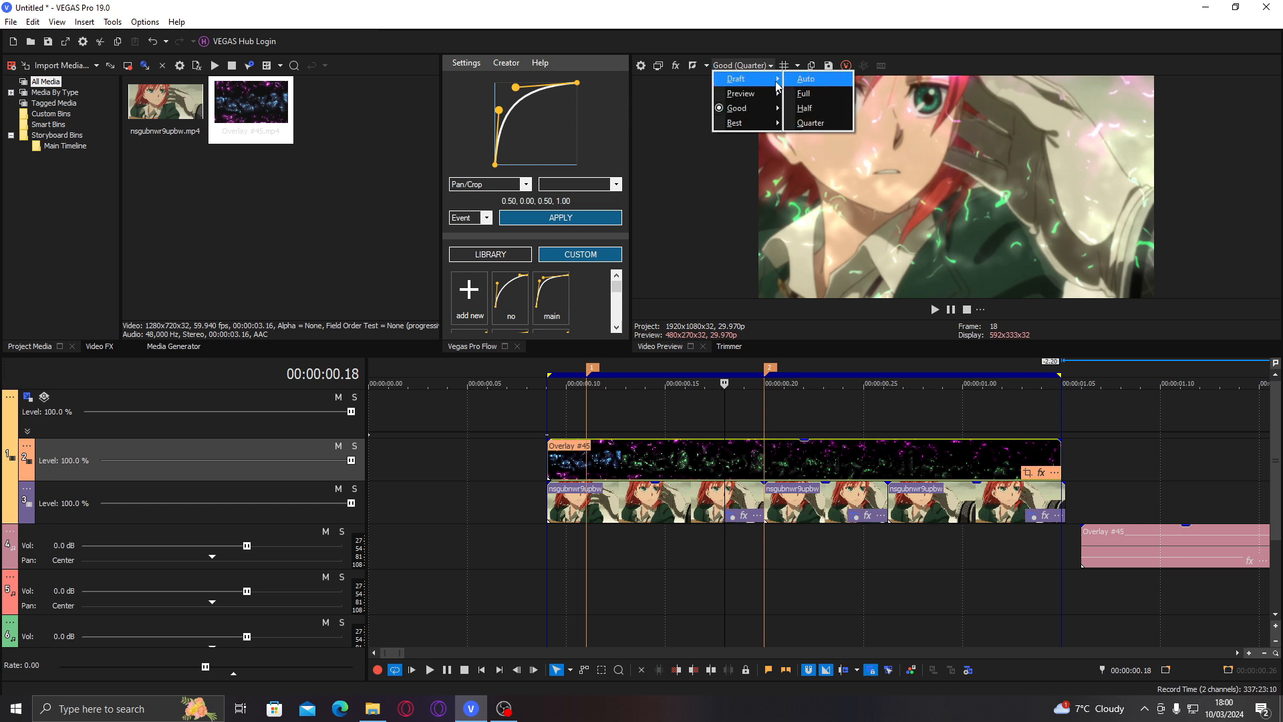
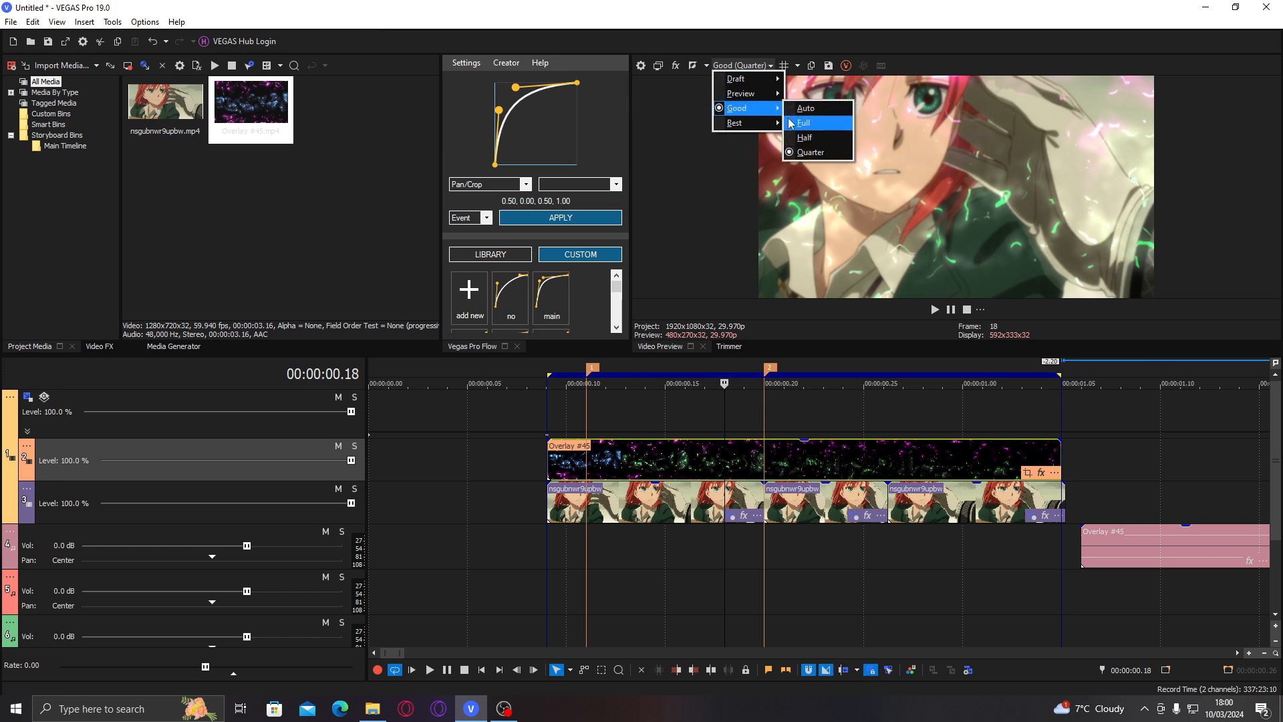
pyautogui.click(794, 123)
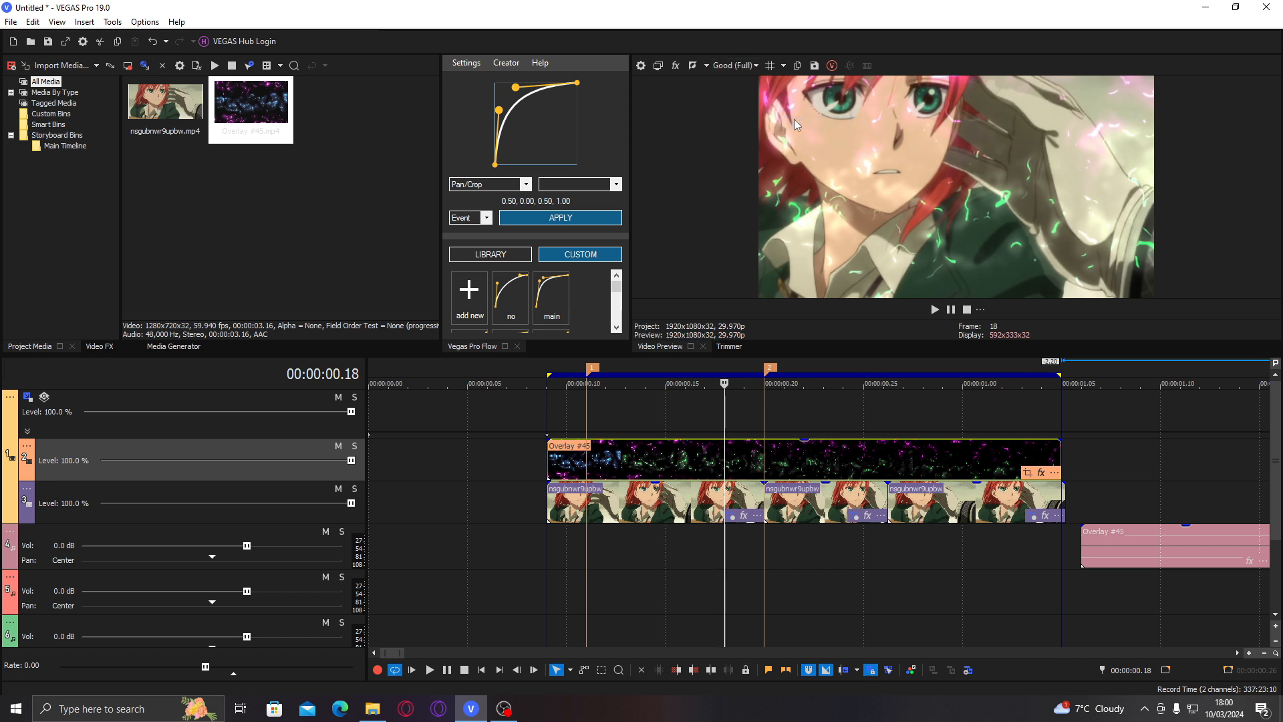
# Step: Open the Render As settings and choose the MAGIX AVC/AAC MP4 template Internet HD 1080p 29.97 fps
pyautogui.click(67, 43)
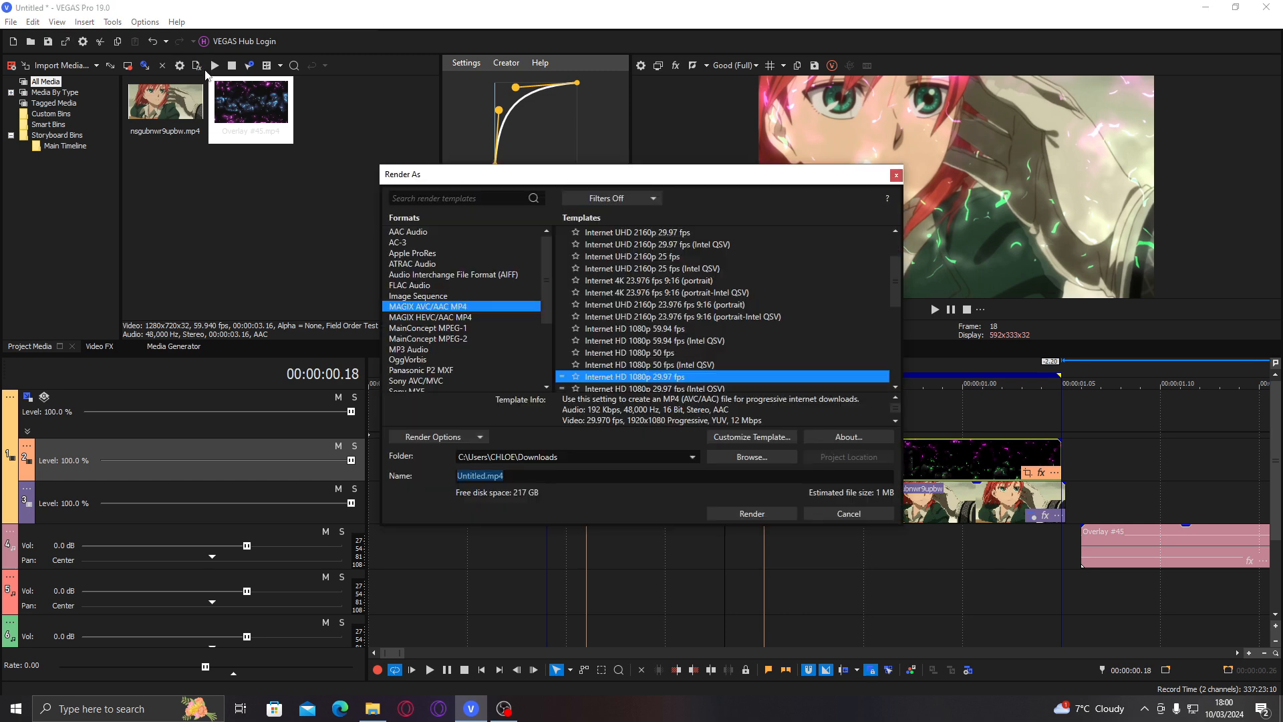
pyautogui.moveTo(640, 183); pyautogui.dragTo(529, 156)
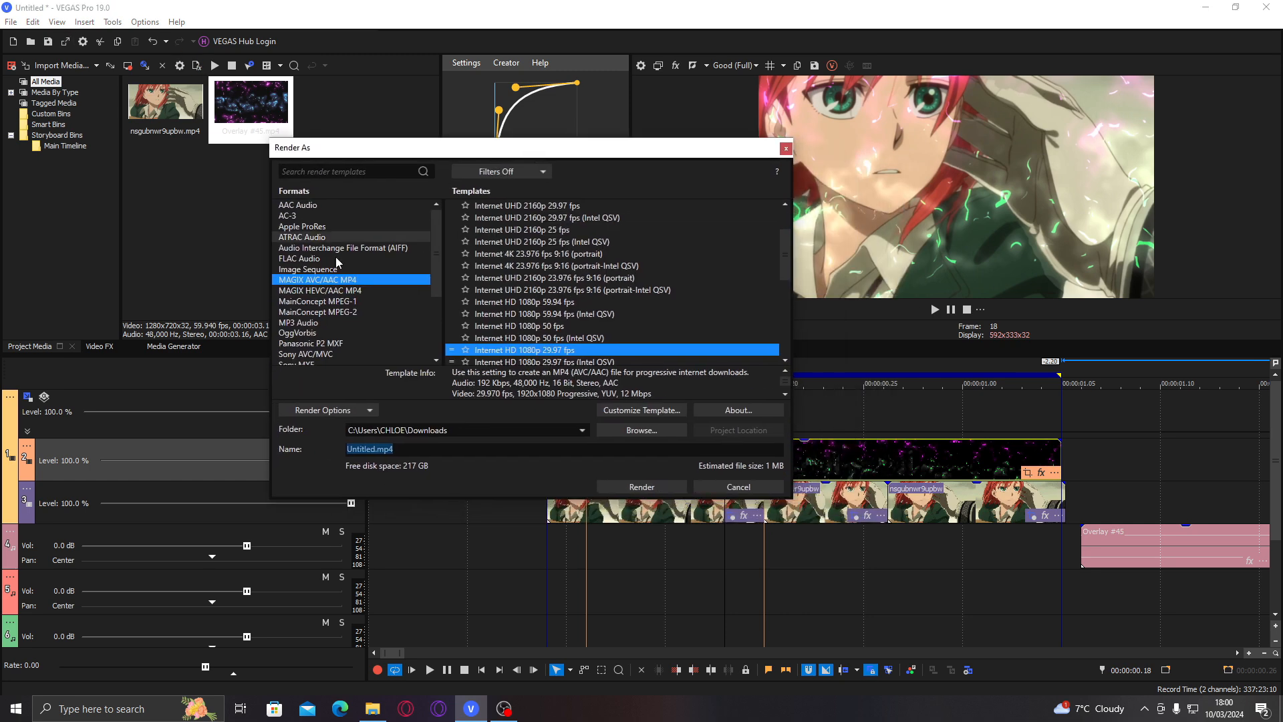
pyautogui.click(358, 353)
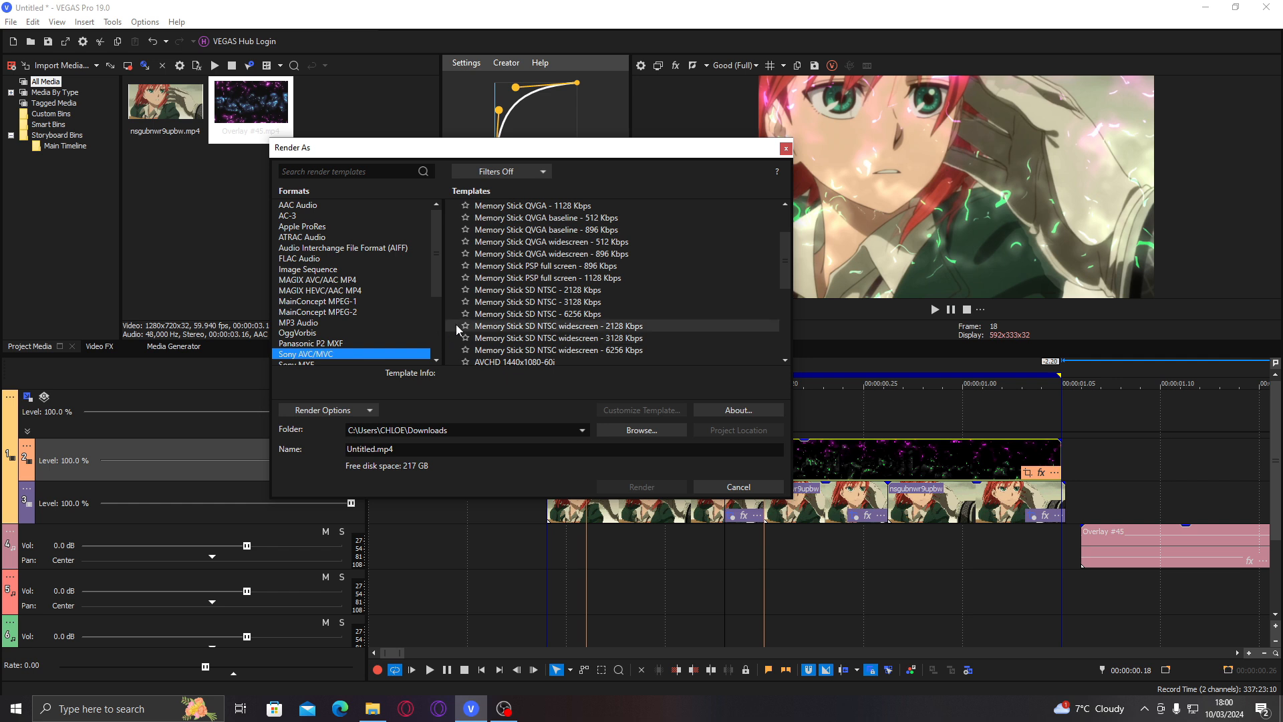
pyautogui.moveTo(570, 151); pyautogui.dragTo(507, 150)
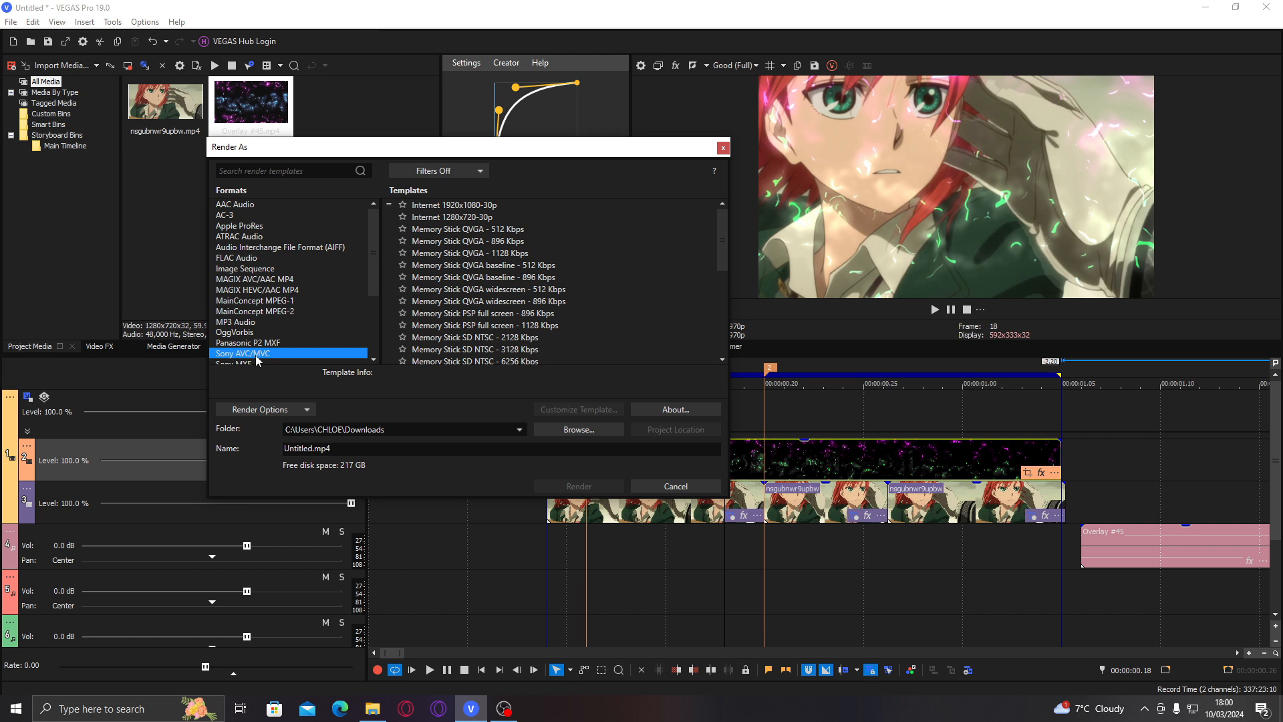
pyautogui.click(274, 283)
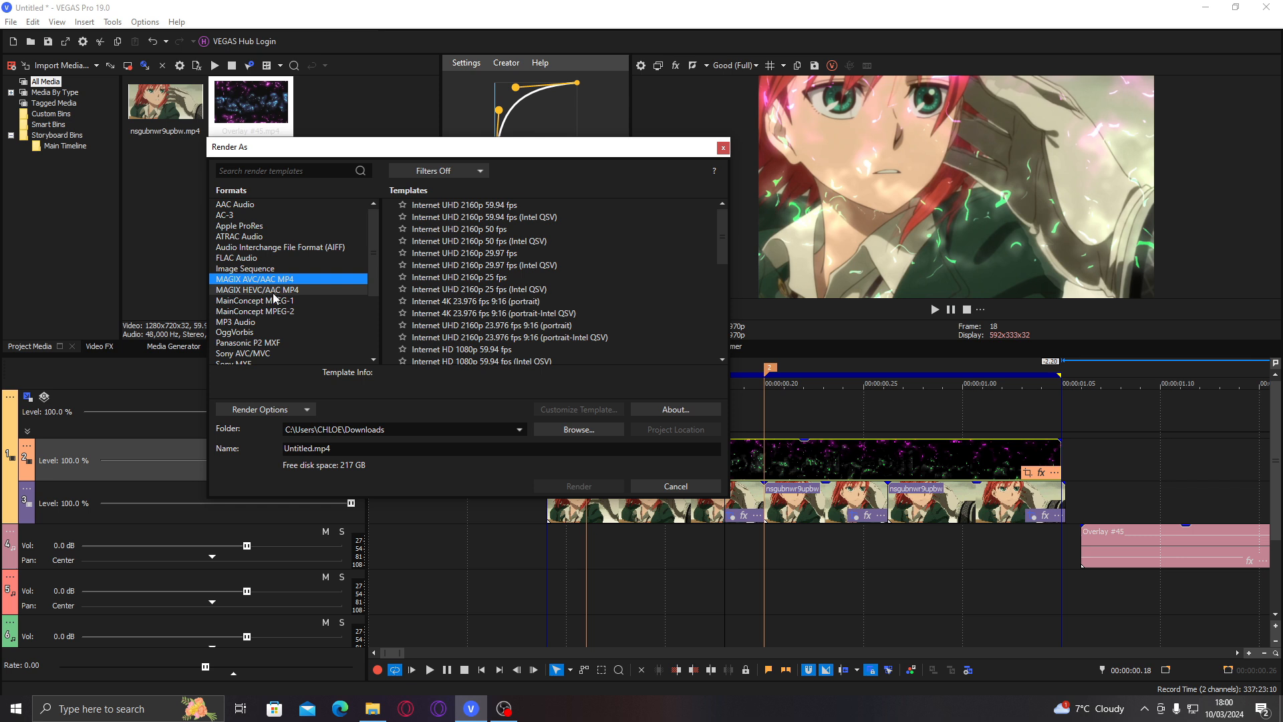
pyautogui.scroll(-4, 548, 285)
pyautogui.click(552, 265)
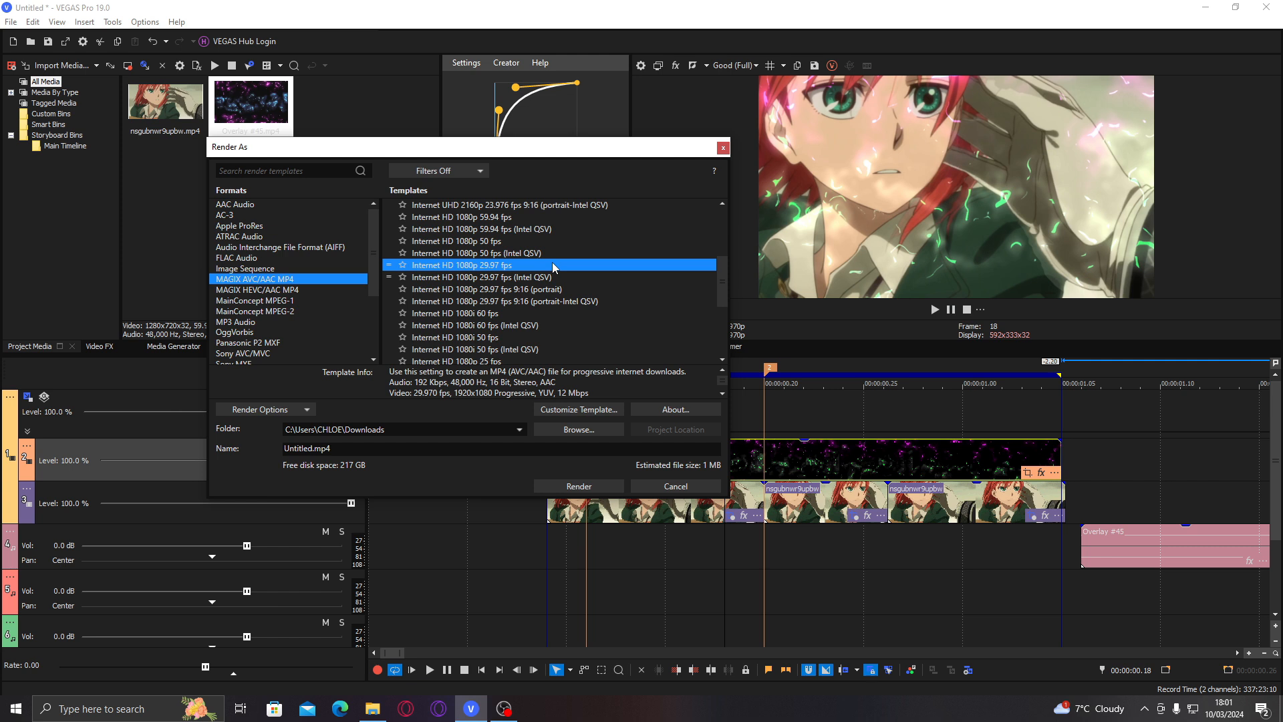
# Step: Try the Sony AVC/MVC render format with the Internet 1920x1080-30p template
pyautogui.click(286, 352)
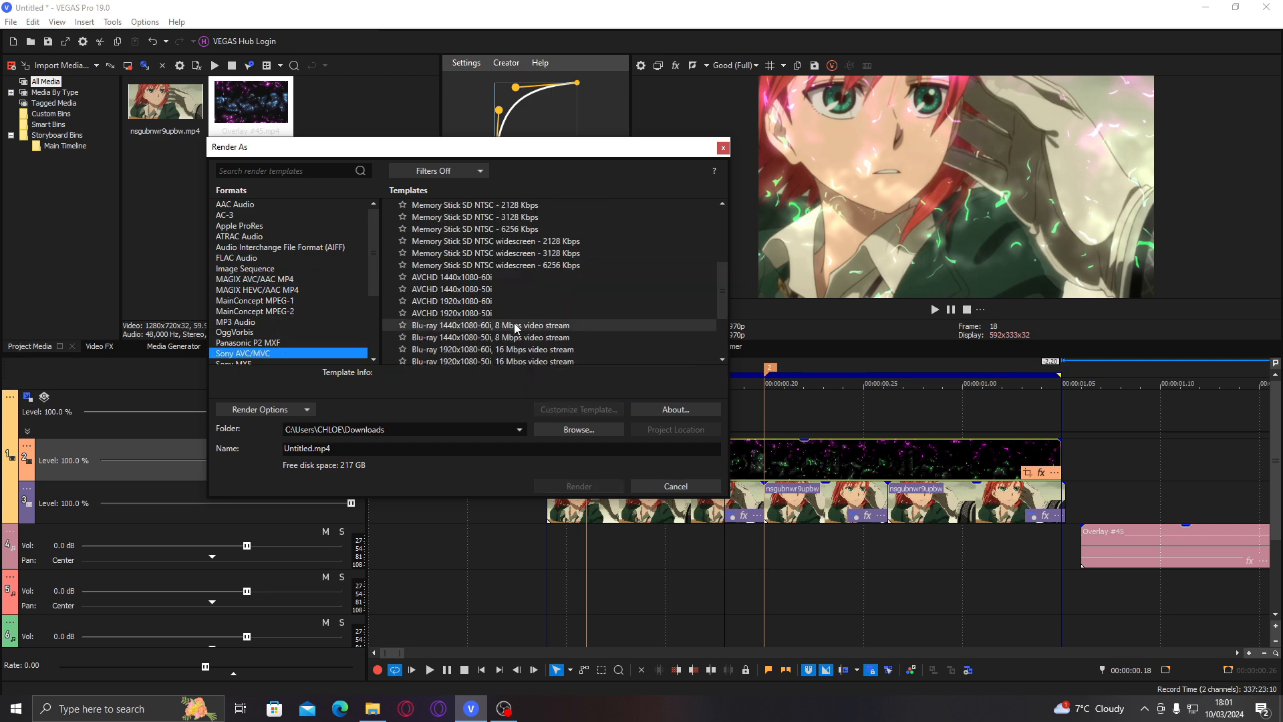
pyautogui.scroll(4, 536, 280)
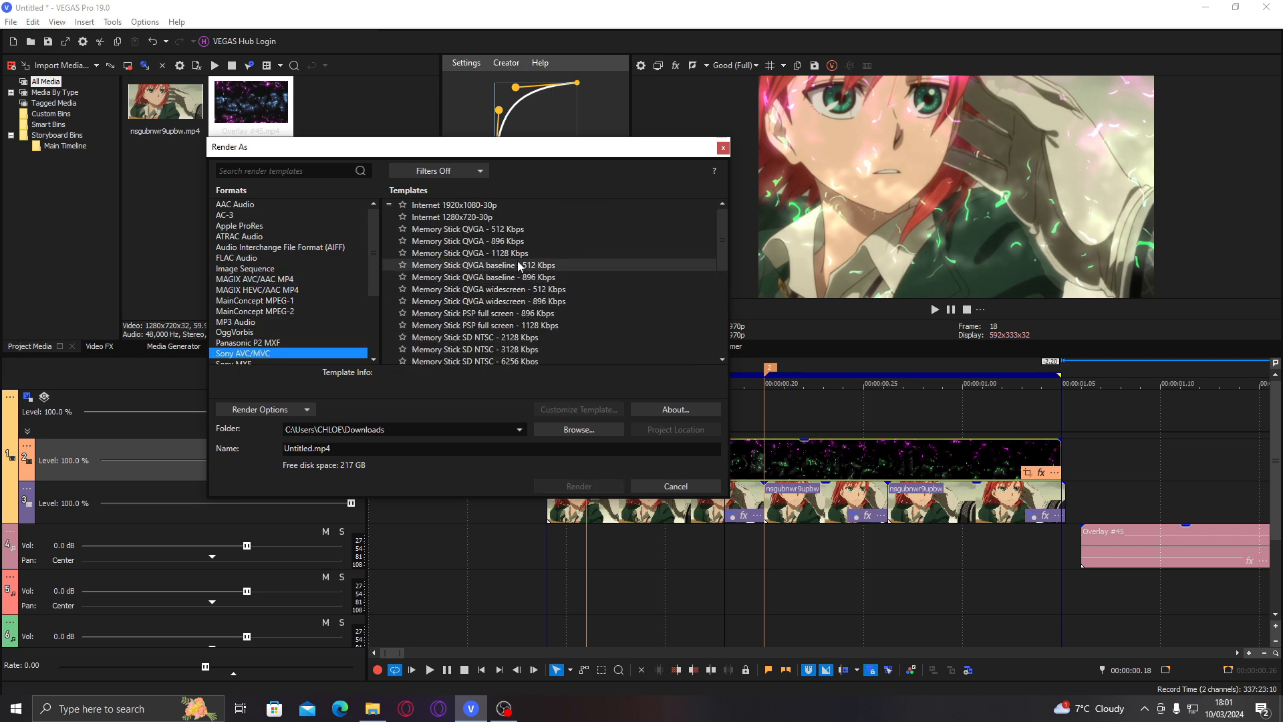
pyautogui.click(538, 207)
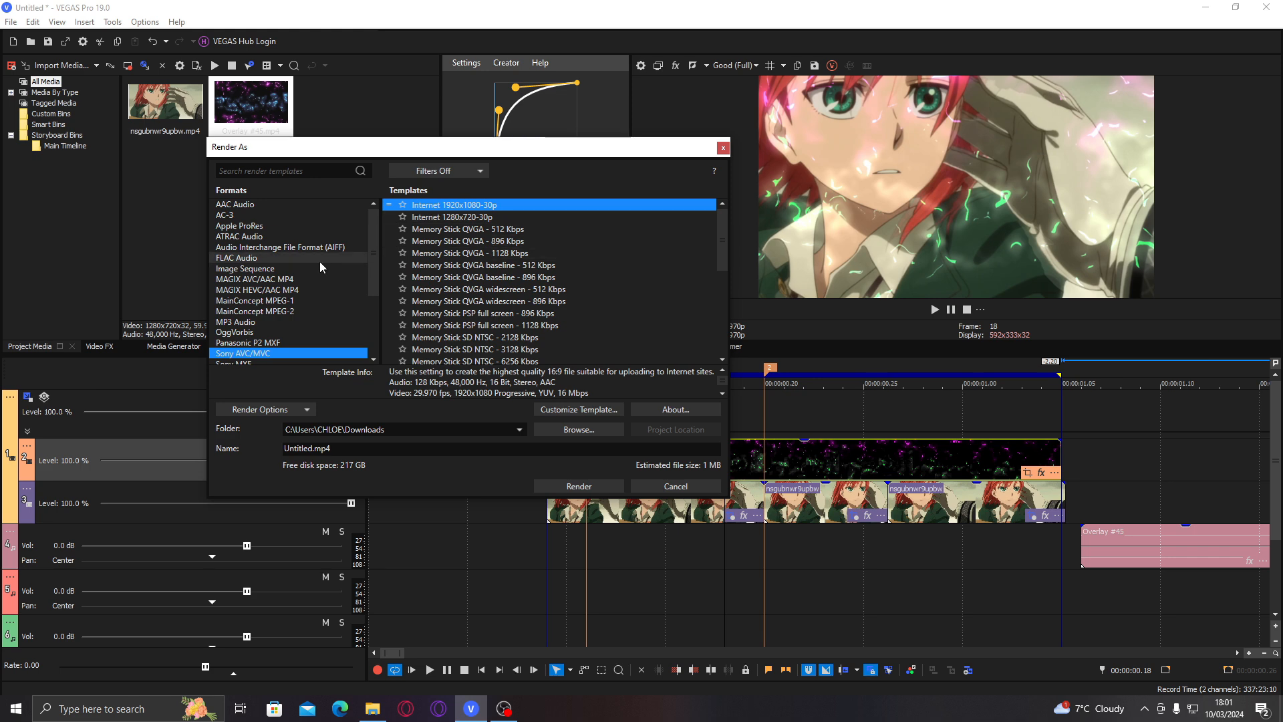
# Step: Switch the render format to MAGIX AVC/AAC MP4 and name the output file TEST
pyautogui.click(310, 284)
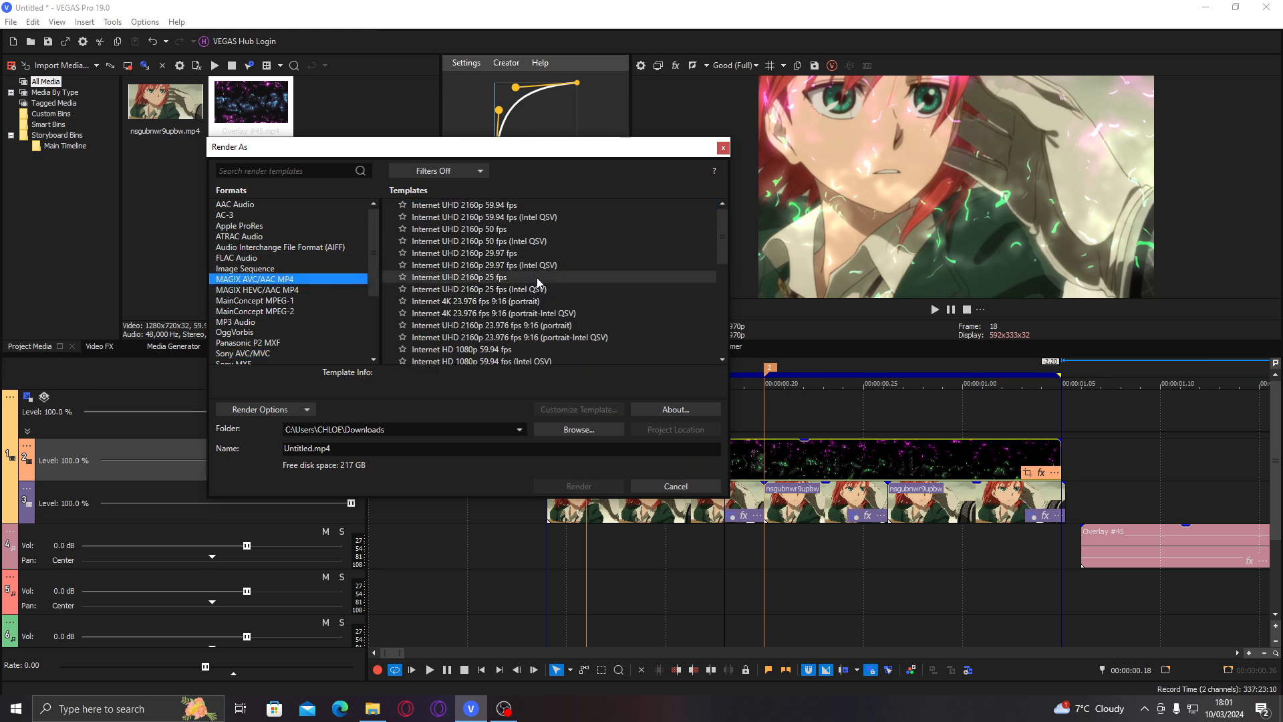
pyautogui.scroll(-3, 590, 267)
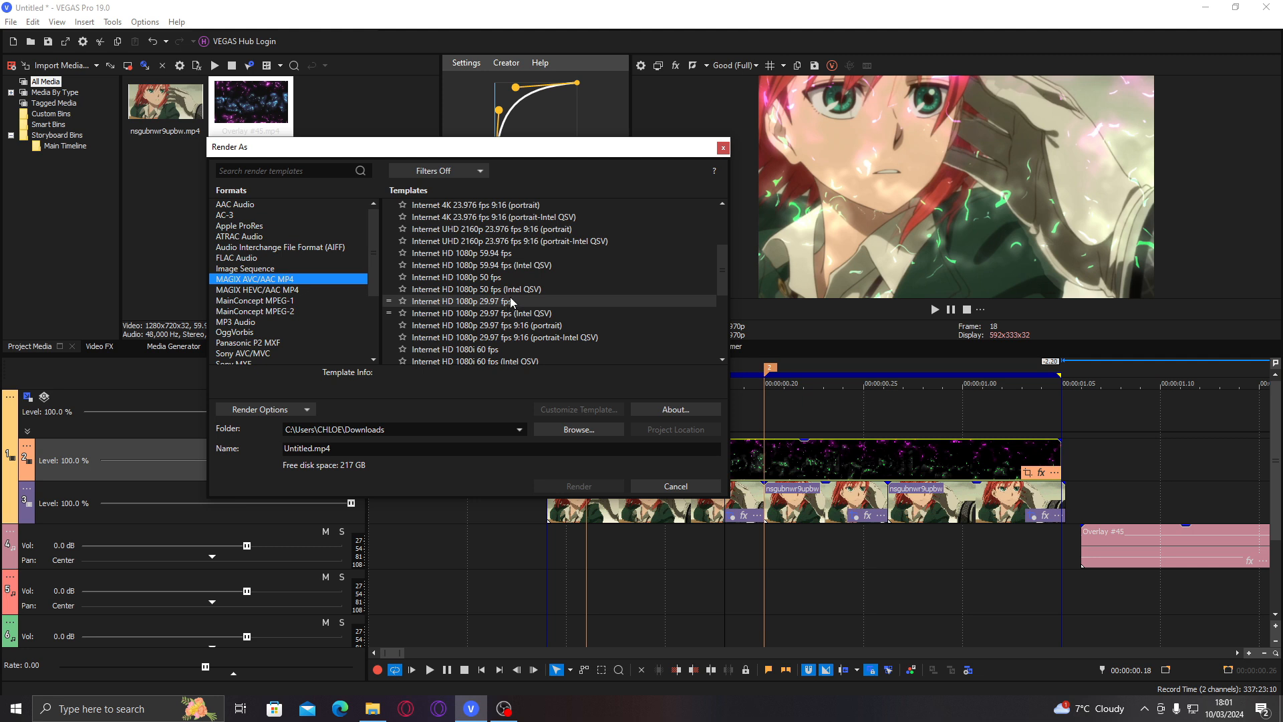
pyautogui.moveTo(337, 448); pyautogui.dragTo(238, 454)
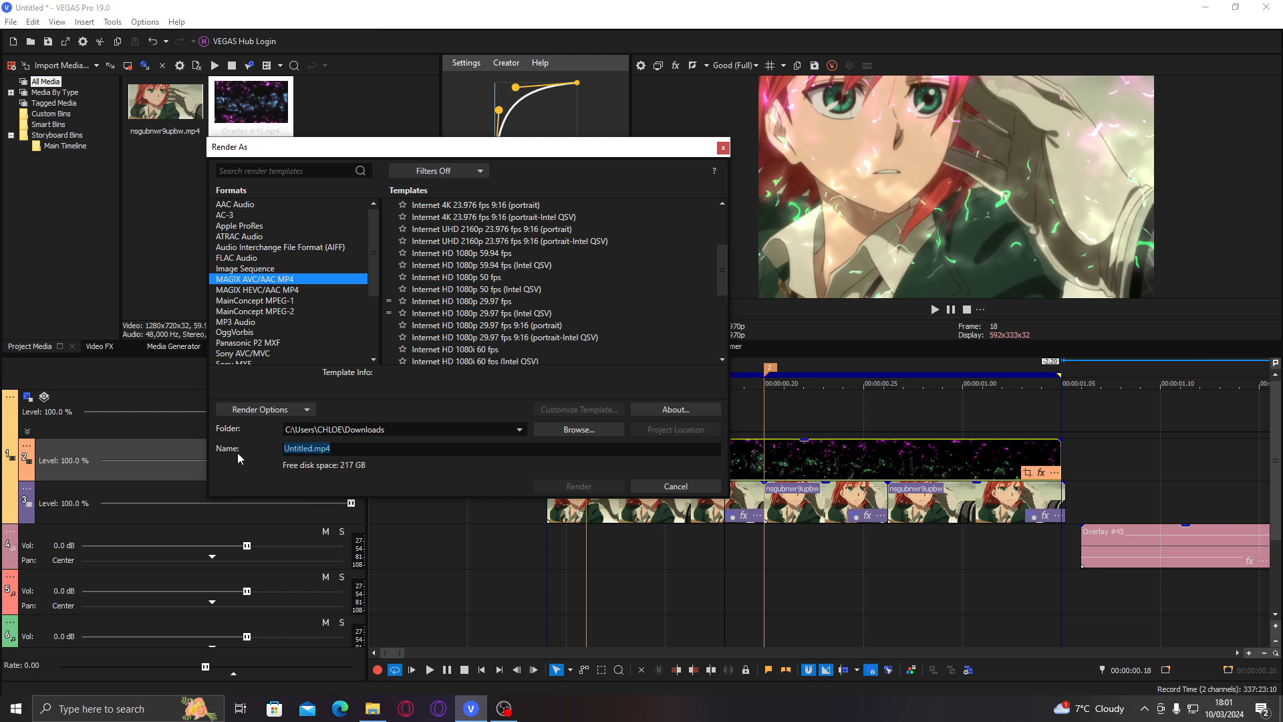
pyautogui.write('TEST')
# Step: Browse to the Downloads folder as a possible render location and close the save dialog
pyautogui.click(570, 428)
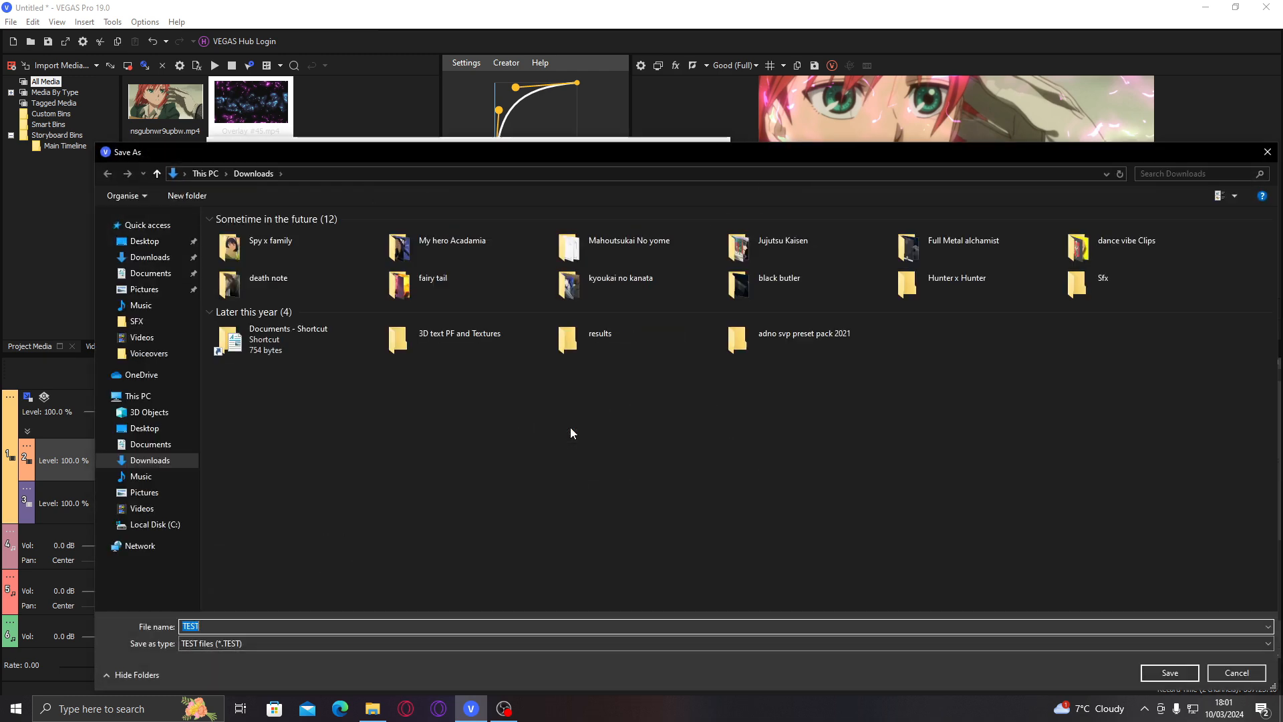
pyautogui.click(172, 448)
pyautogui.click(175, 460)
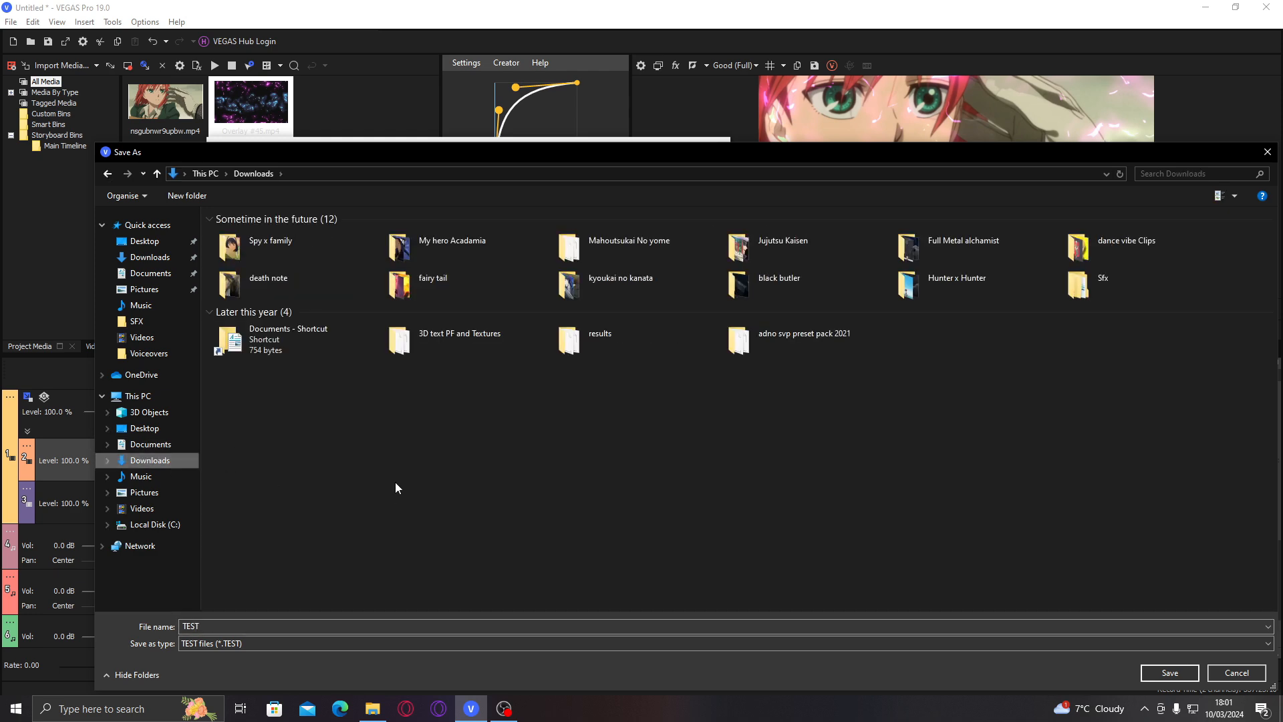
pyautogui.click(1267, 152)
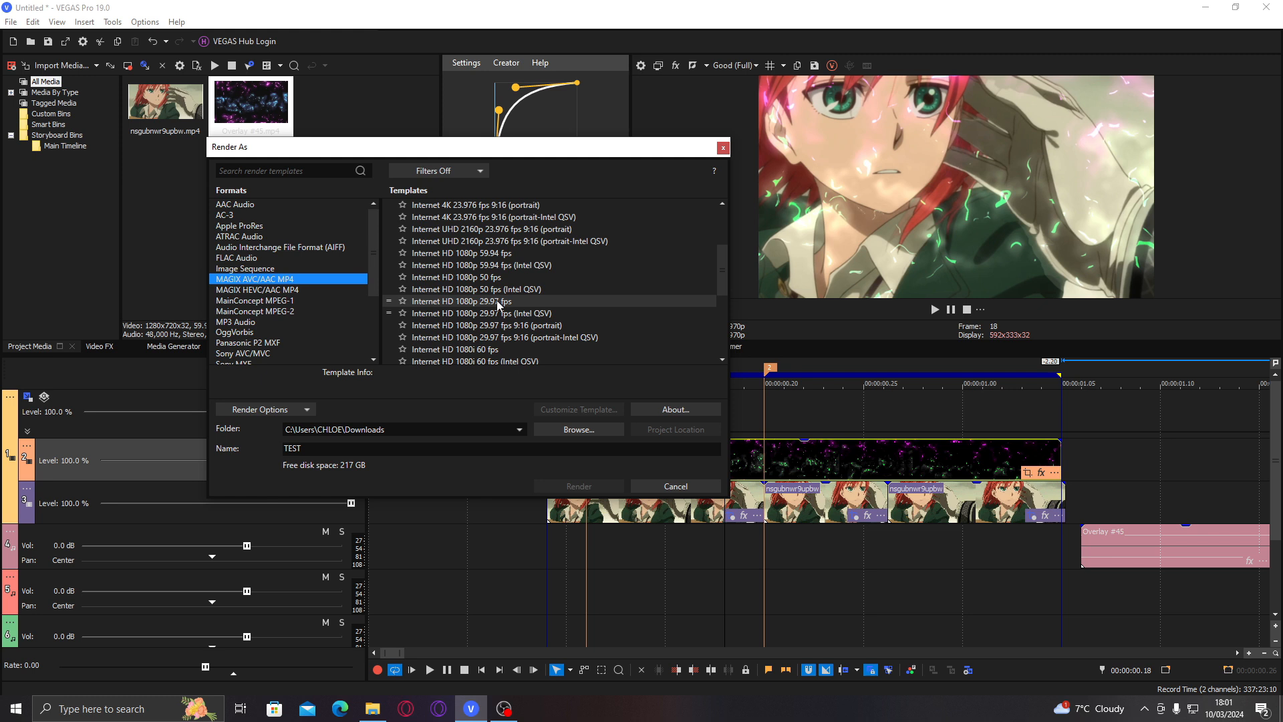
# Step: Select the Internet HD 1080p 29.97 fps template for the render and open its custom settings
pyautogui.moveTo(564, 146); pyautogui.dragTo(385, 75)
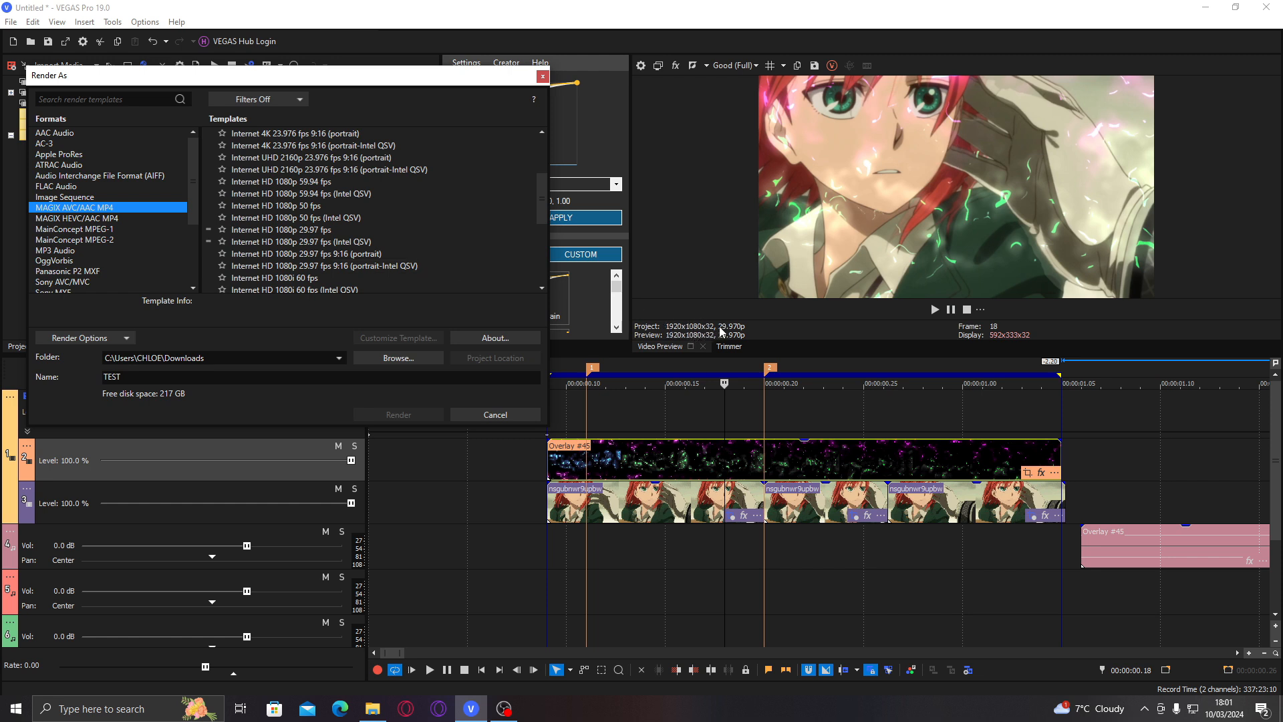
pyautogui.click(298, 231)
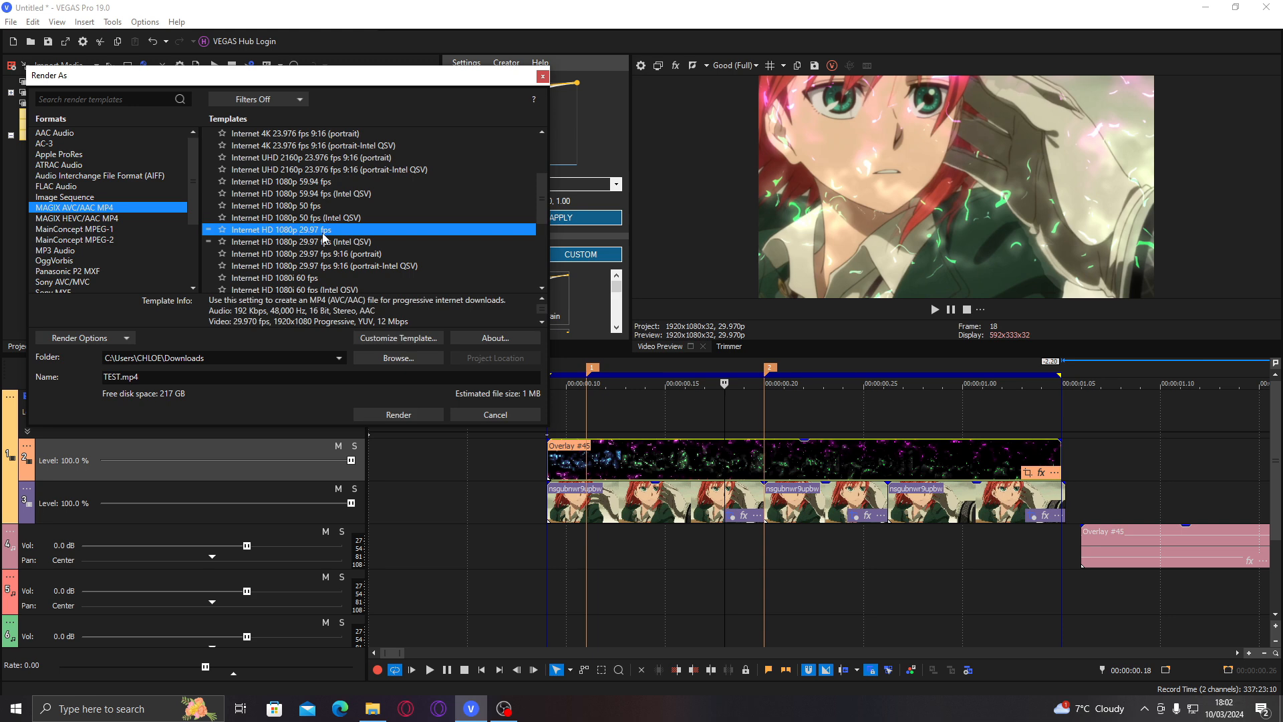
pyautogui.click(406, 339)
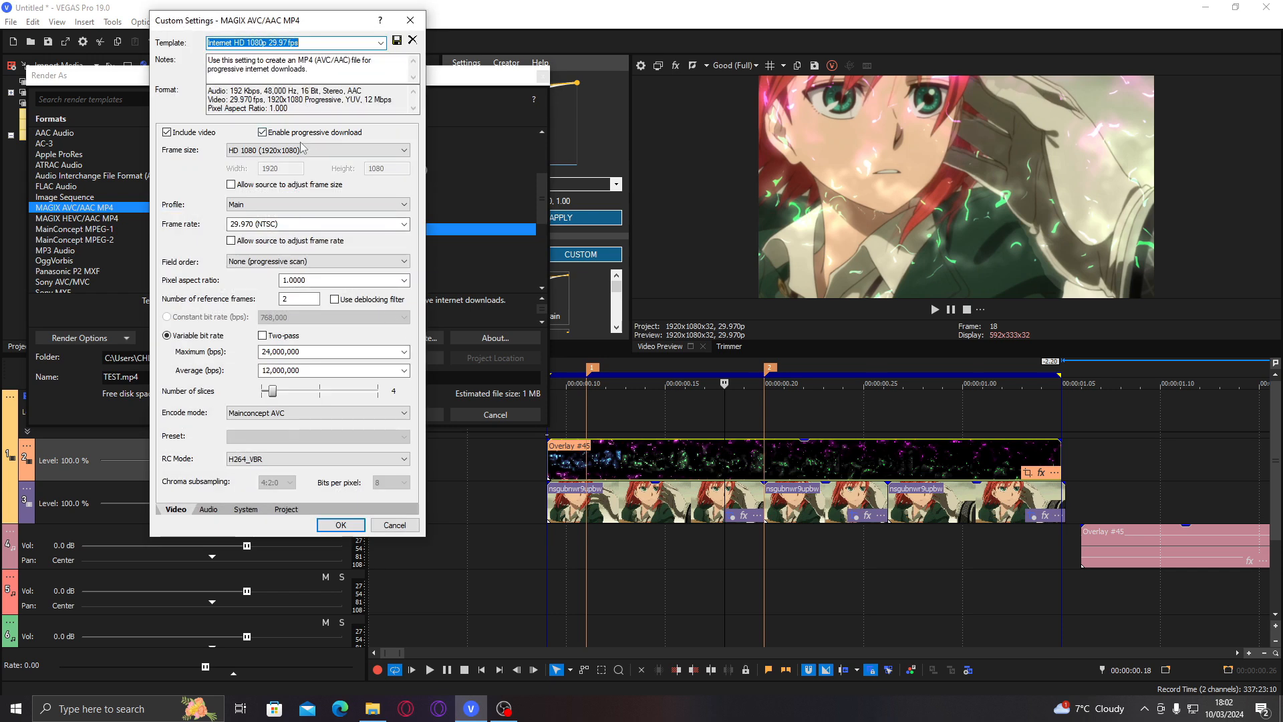
# Step: Try the custom frame size option in the template's video settings and select the width value
pyautogui.click(282, 151)
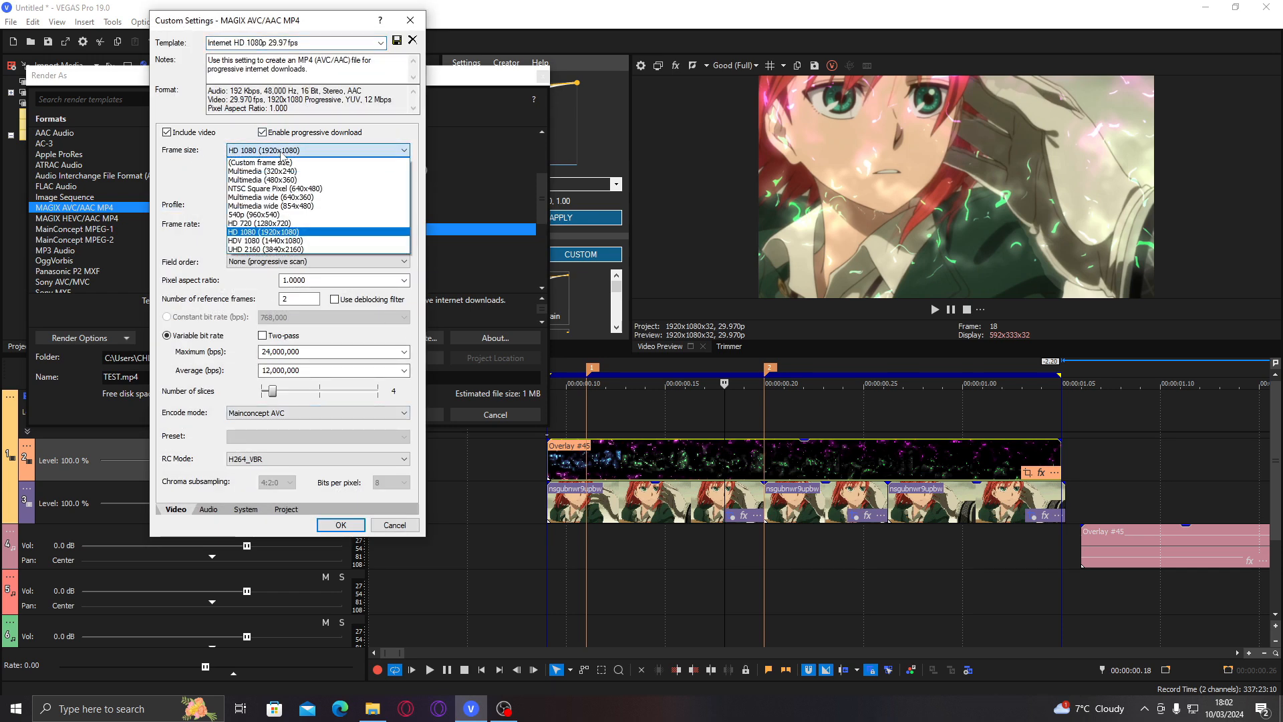
pyautogui.click(282, 162)
pyautogui.moveTo(286, 167); pyautogui.dragTo(256, 165)
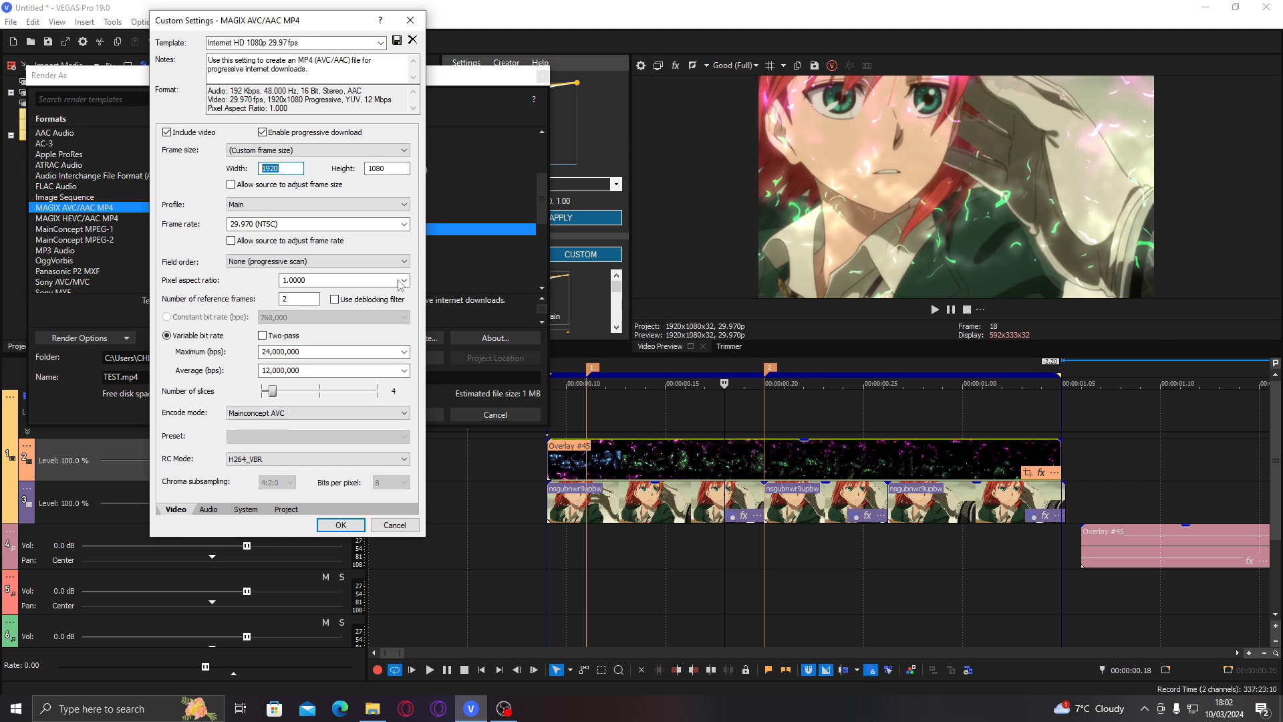
# Step: Set the template's frame size to HD 1080 (1920x1080) and its frame rate to 29.970 (NTSC)
pyautogui.click(334, 151)
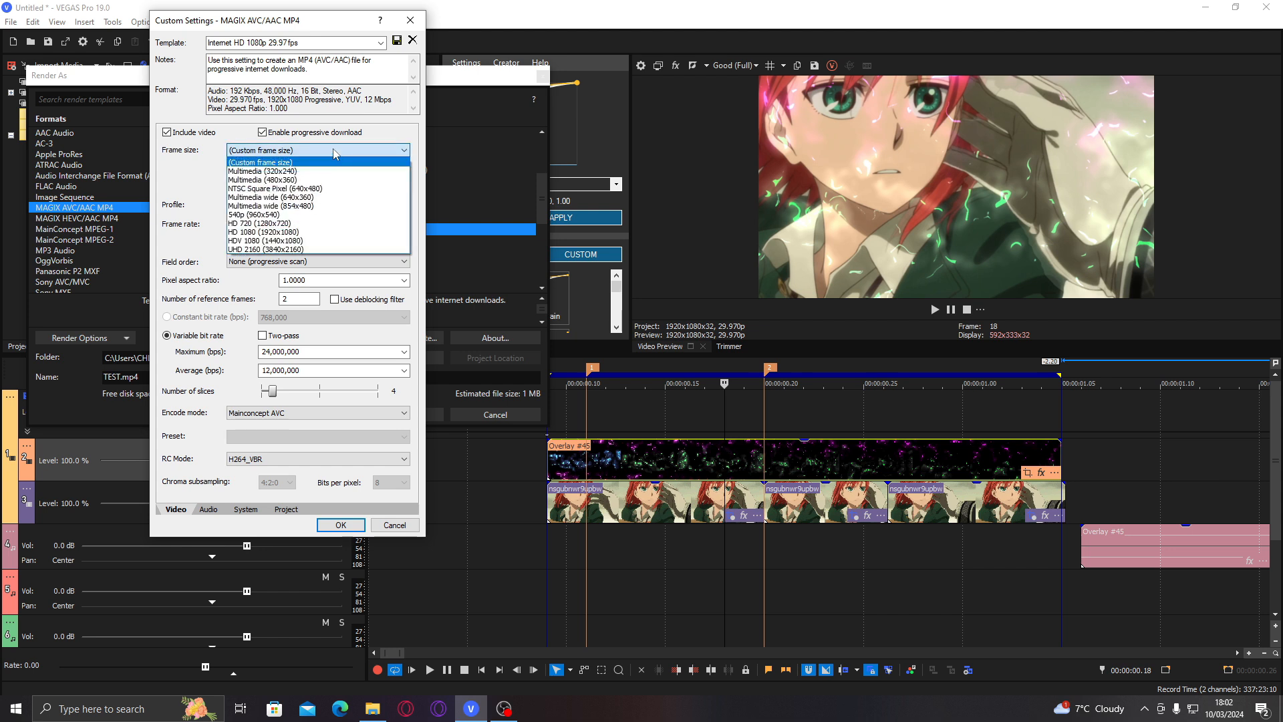
pyautogui.click(301, 232)
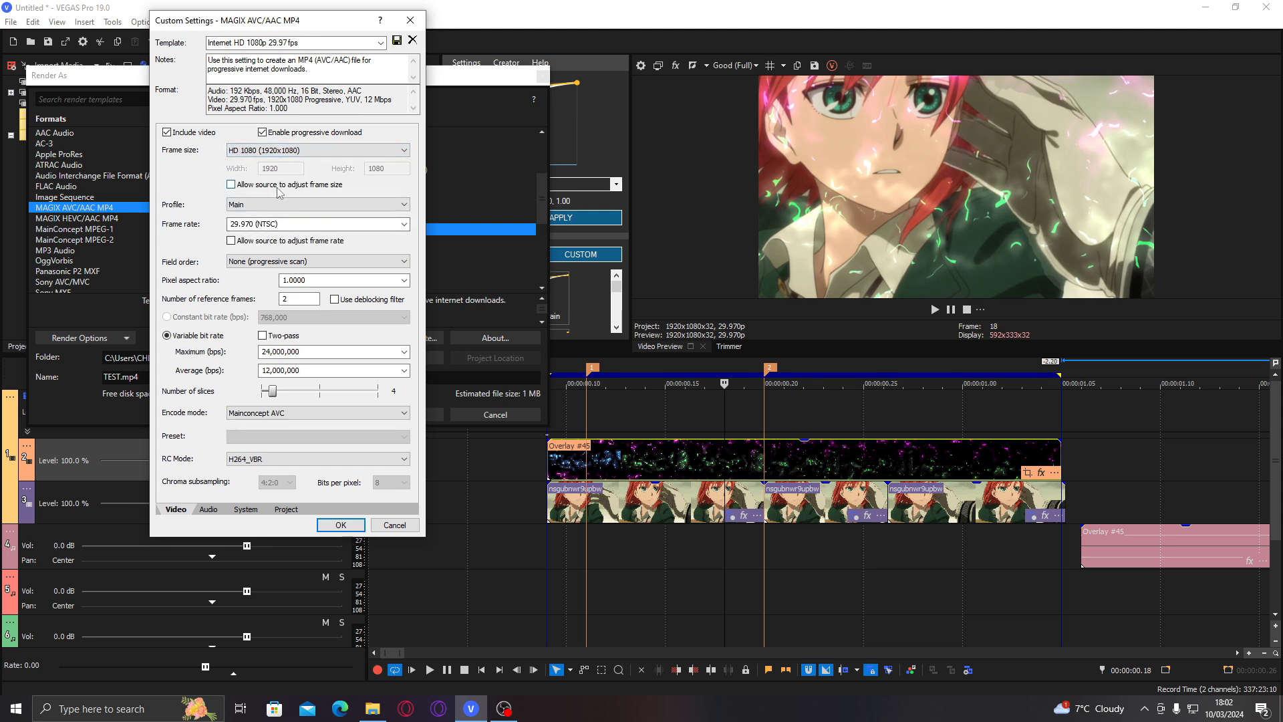
pyautogui.click(405, 225)
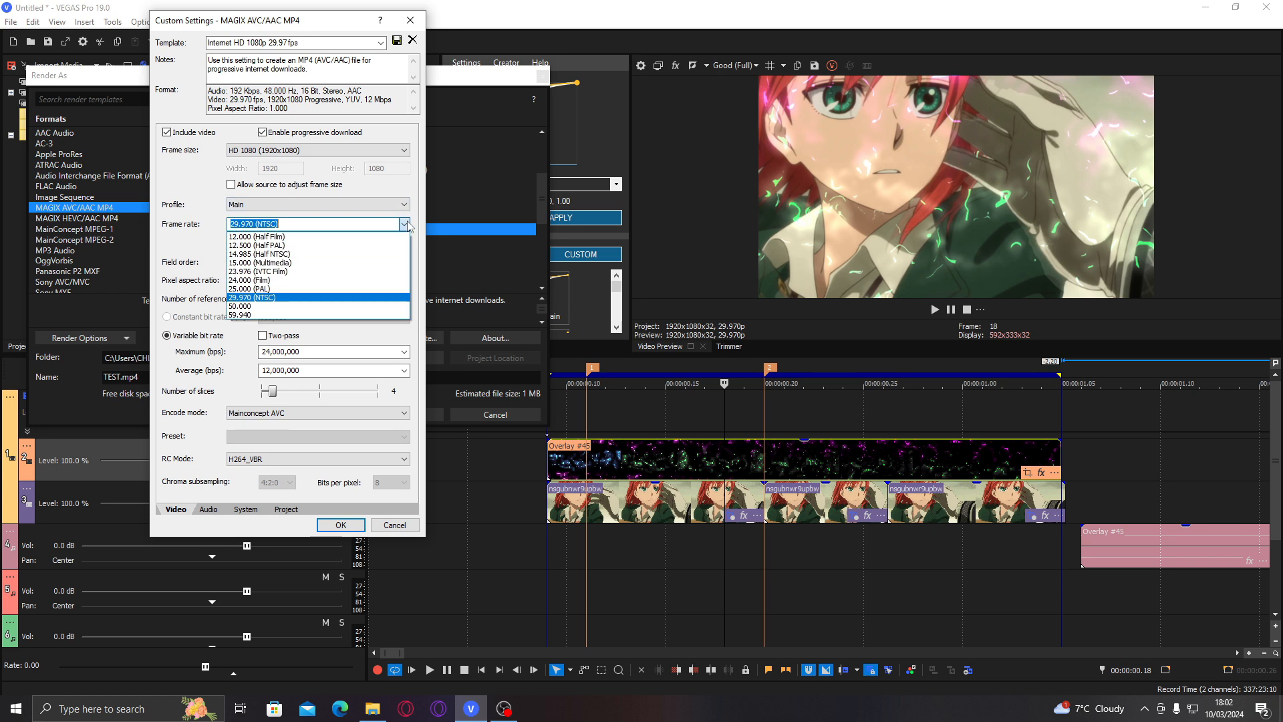
pyautogui.click(273, 298)
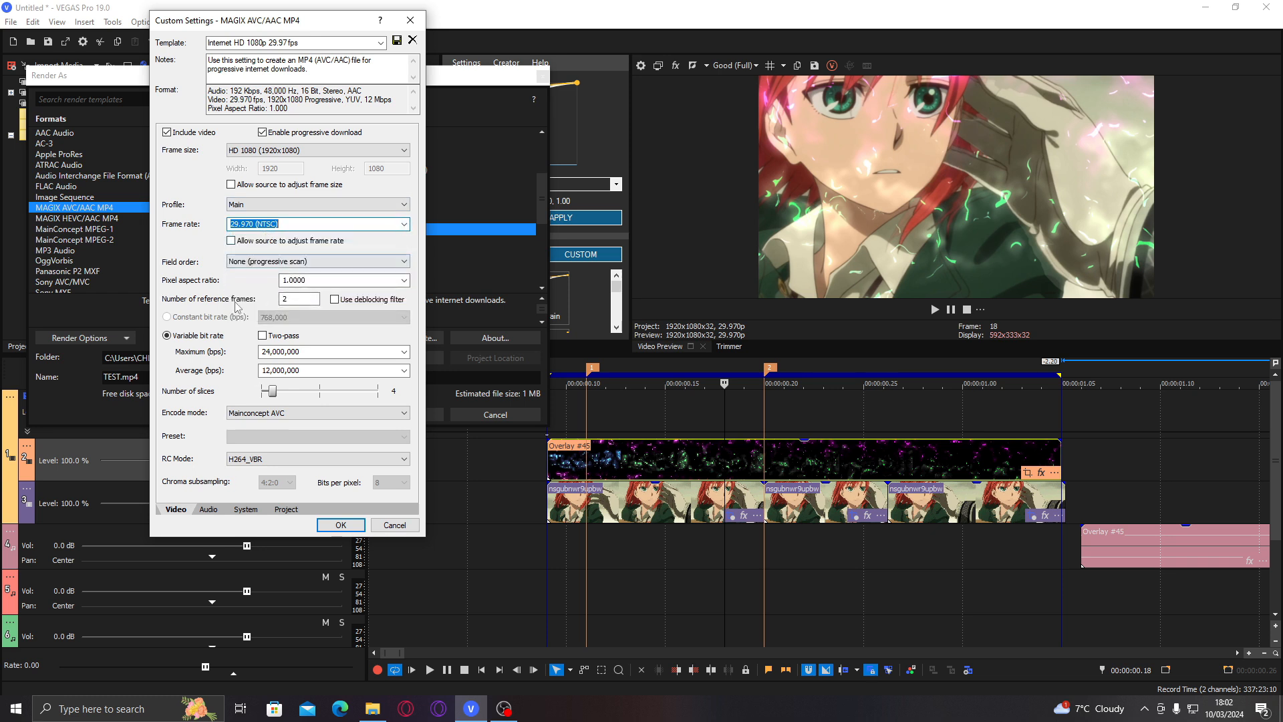
# Step: Set the template's video rendering quality to Best and start rendering TEST.mp4 to the Downloads folder
pyautogui.click(208, 509)
pyautogui.click(246, 509)
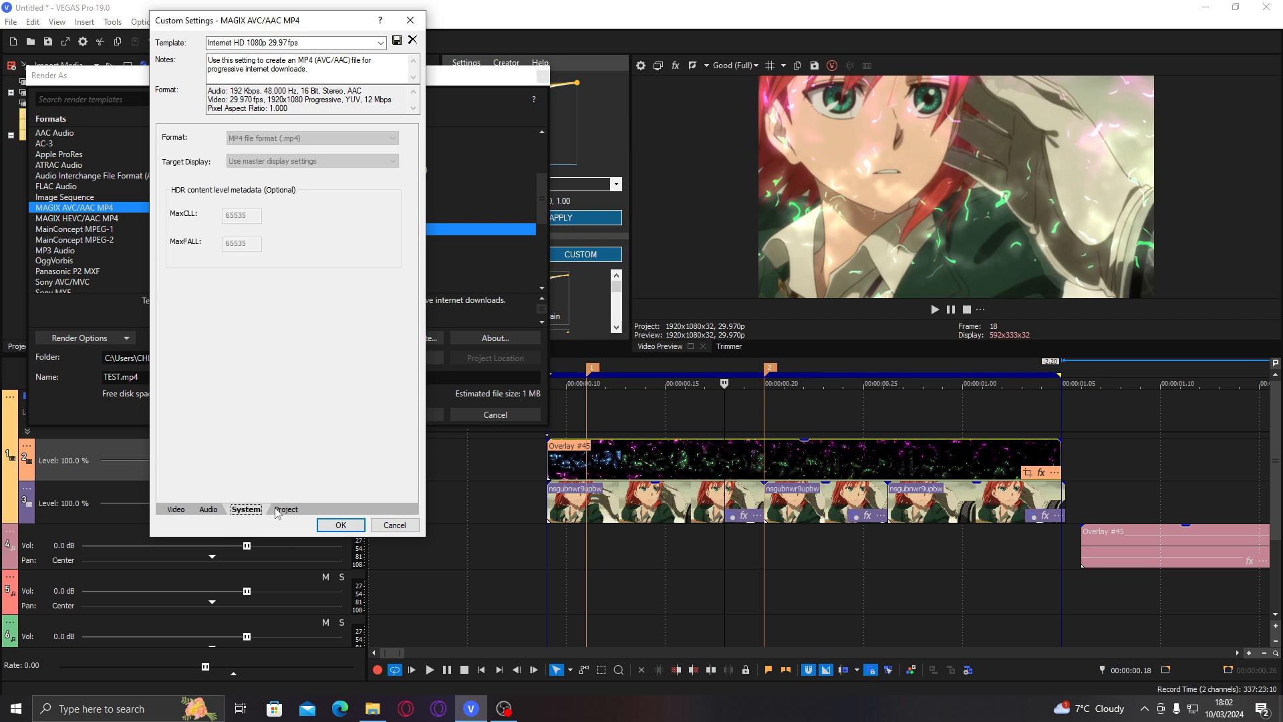
pyautogui.click(284, 509)
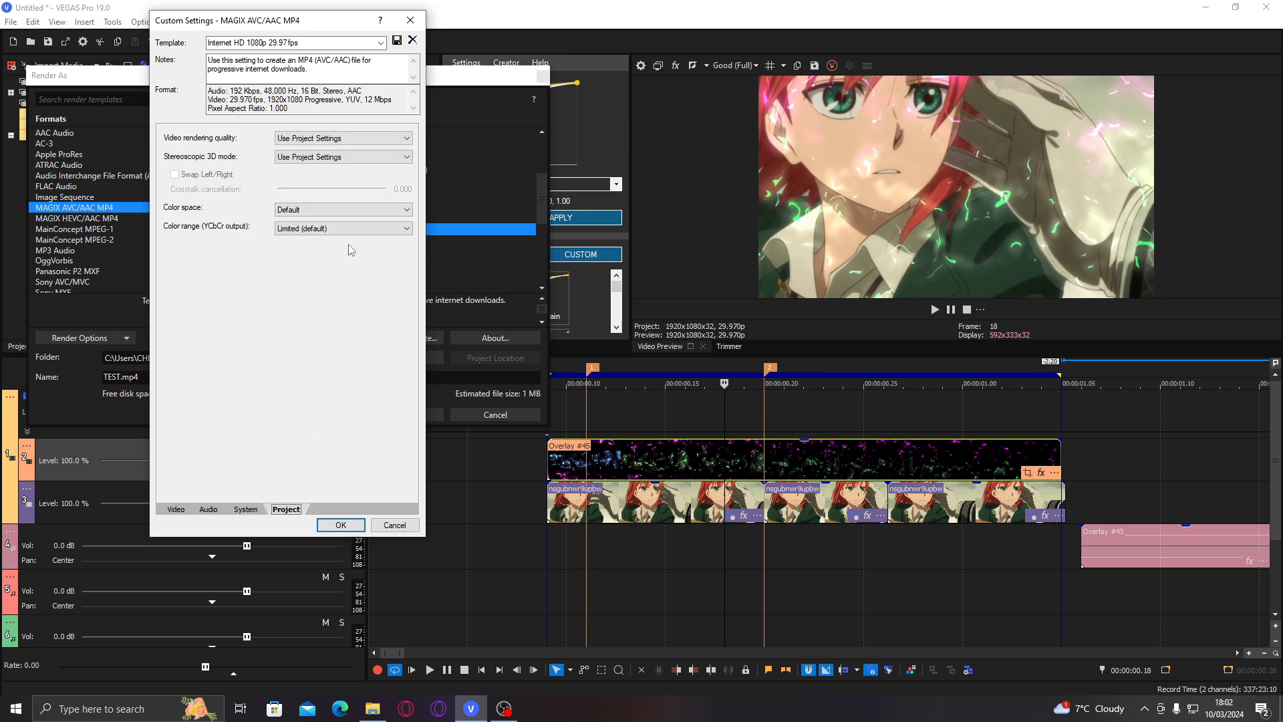
pyautogui.click(330, 138)
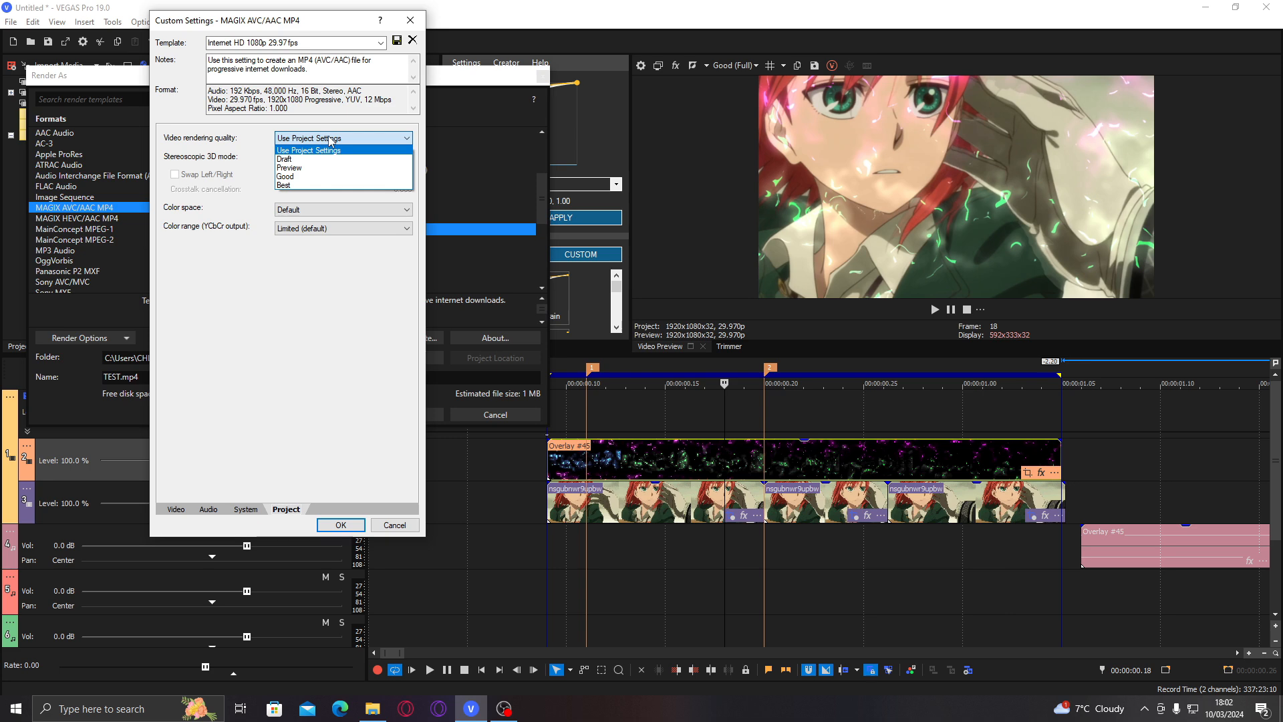
pyautogui.click(326, 186)
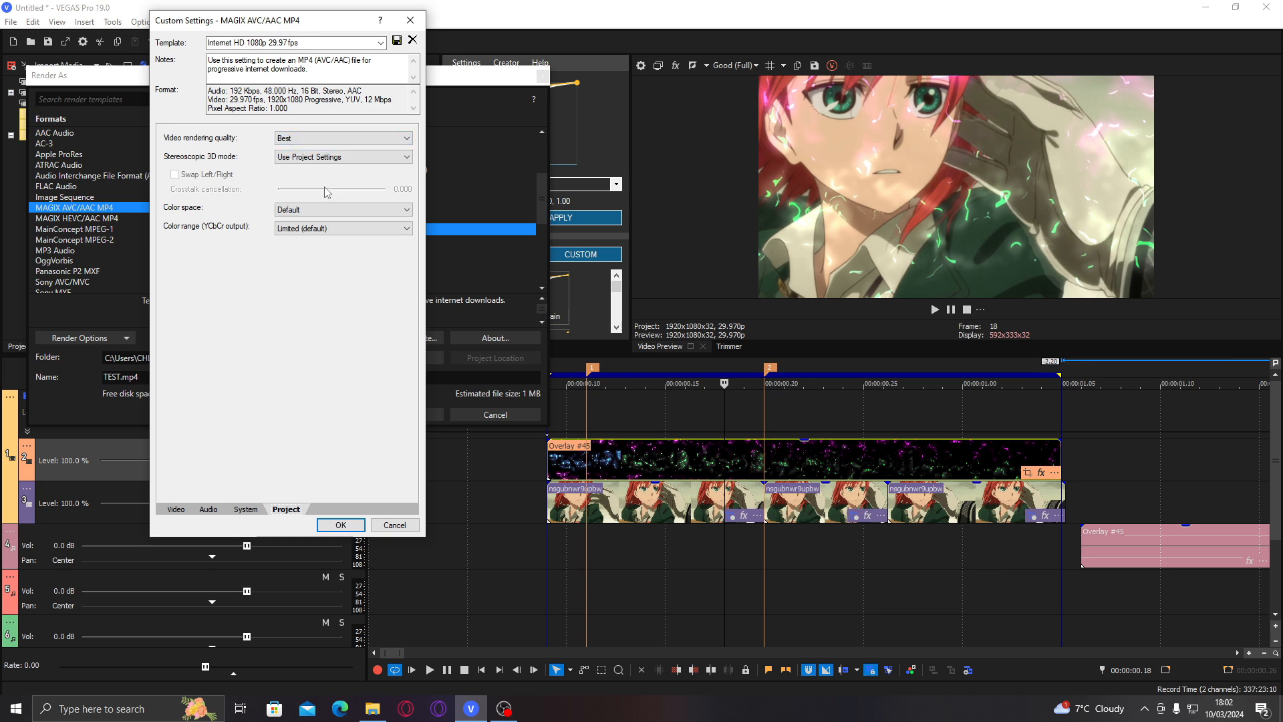
pyautogui.click(341, 525)
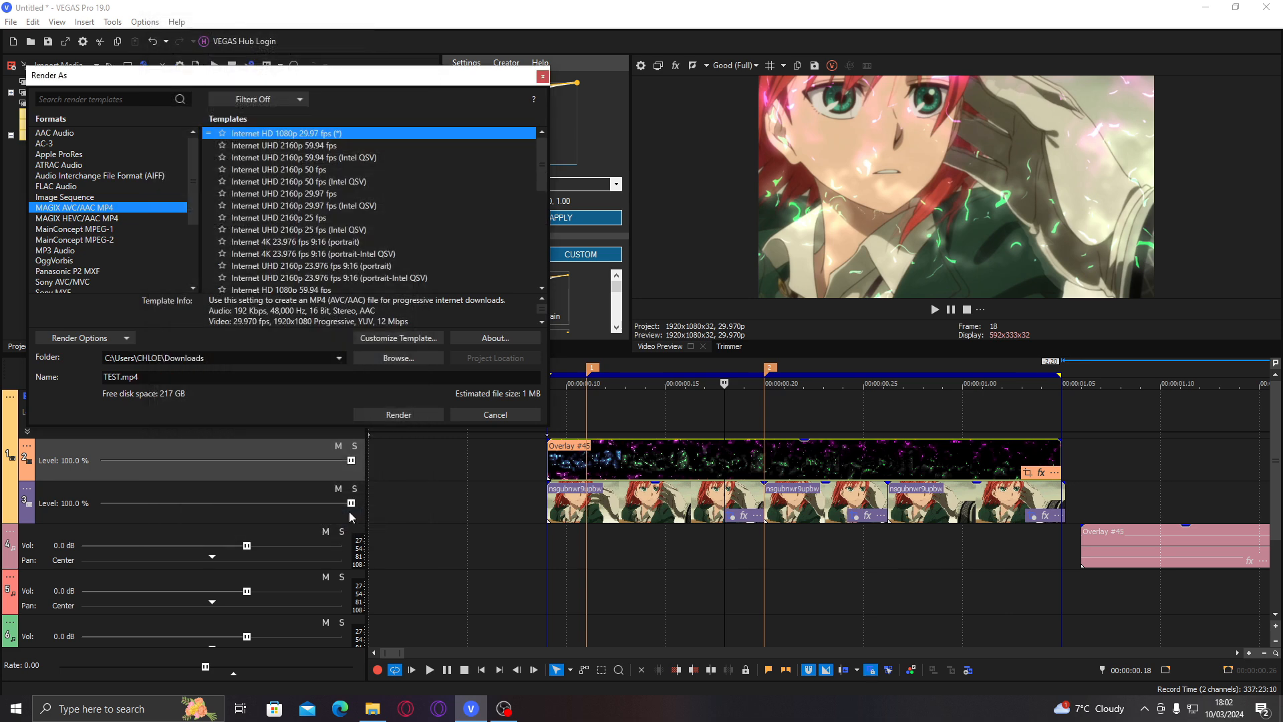
pyautogui.click(386, 414)
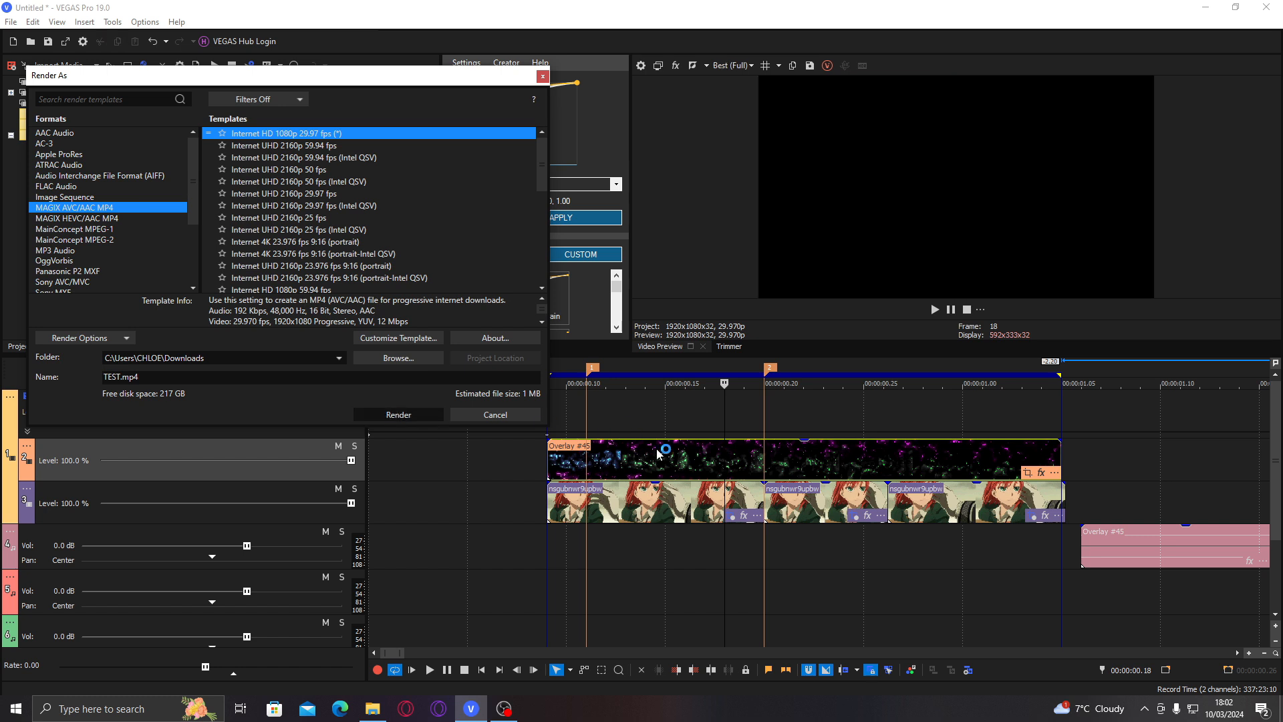